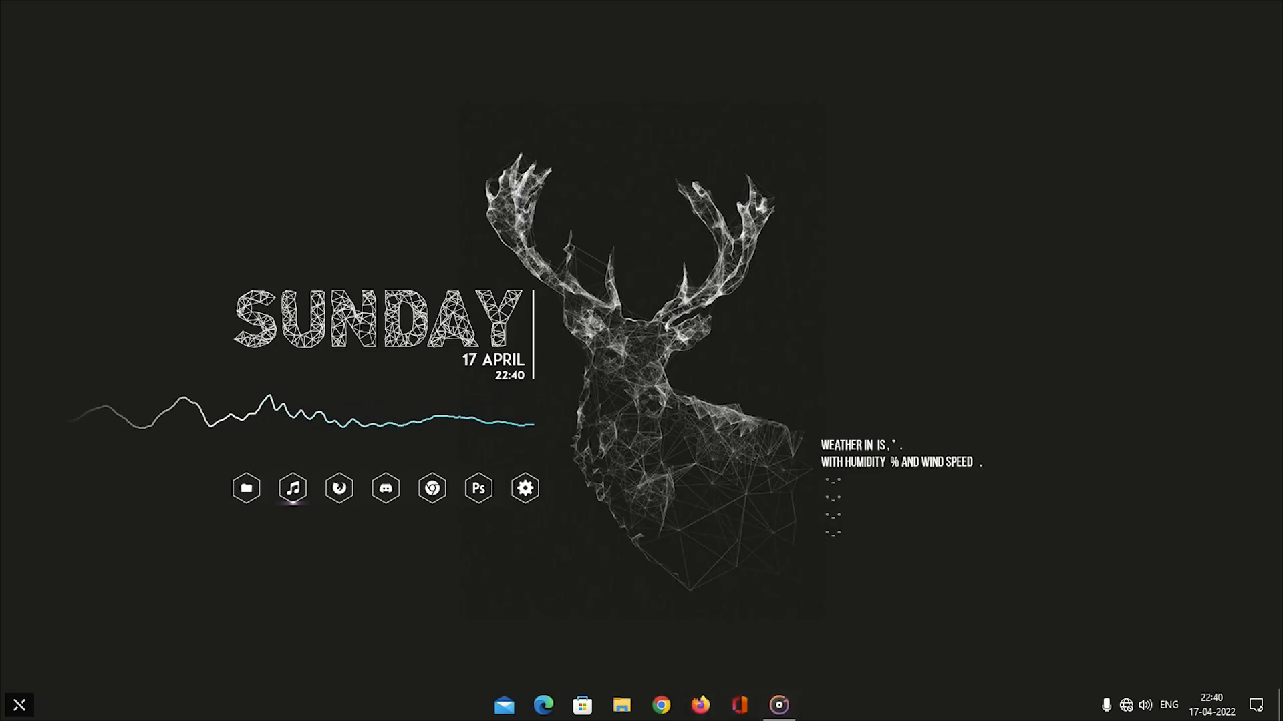
click(1087, 707)
click(1087, 706)
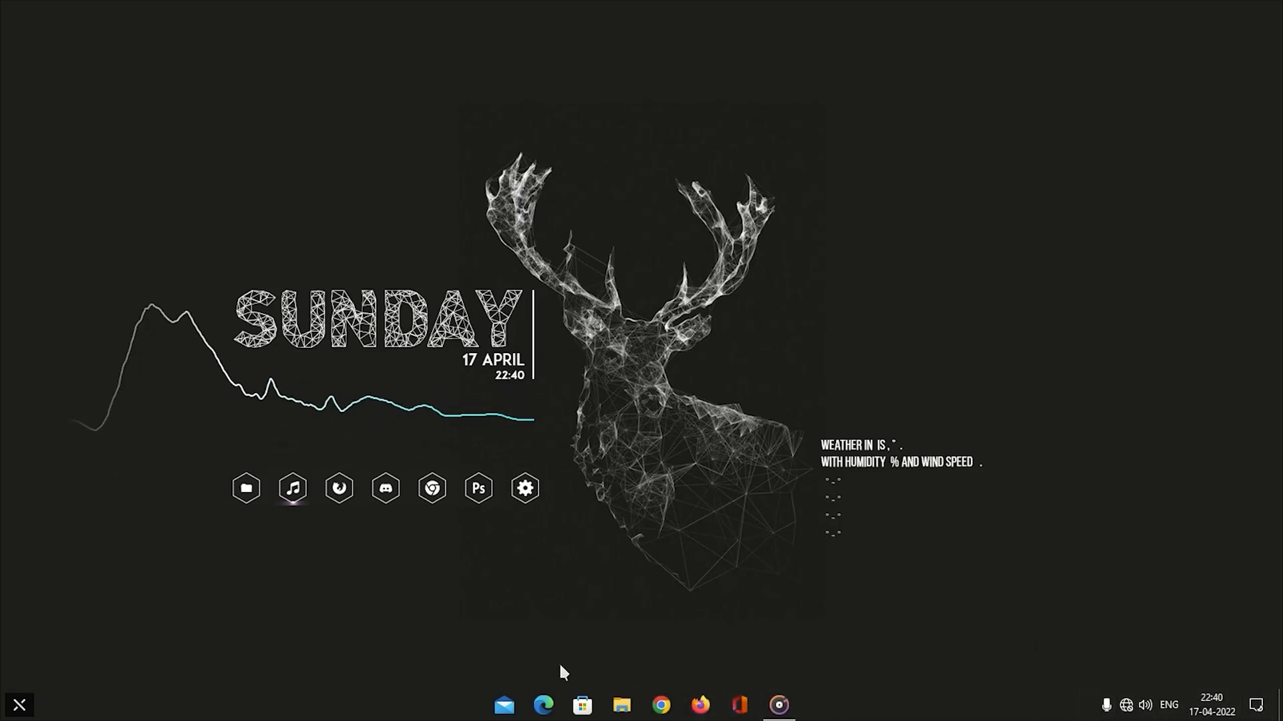
click(22, 707)
click(24, 709)
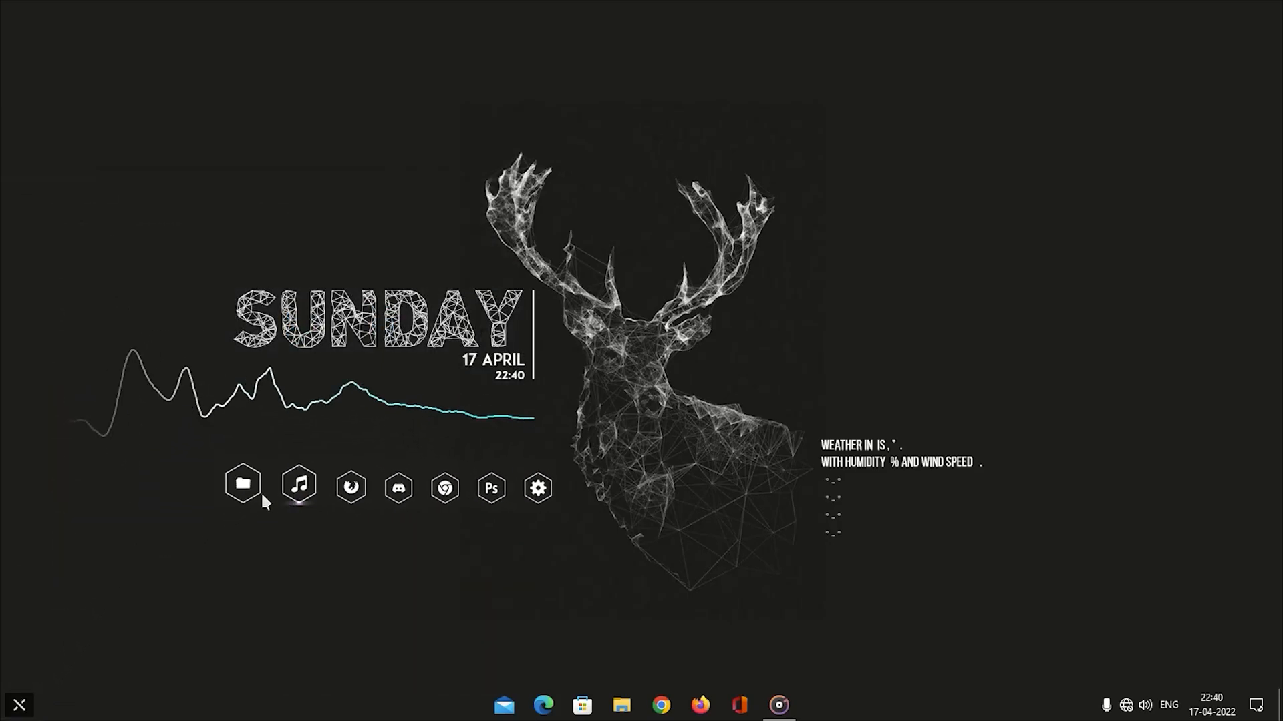
Look through This PC and Libraries in the customised File Explorer, viewing the window both maximised and restored, and close it.
click(234, 488)
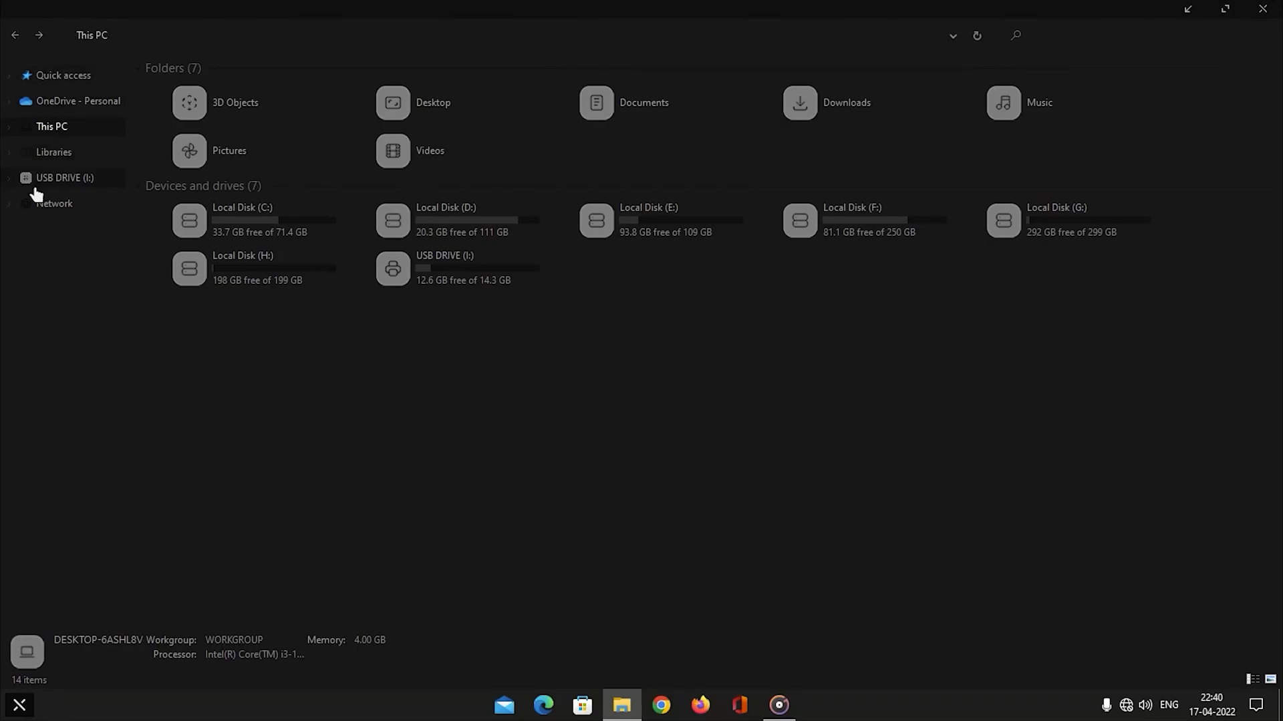
click(10, 178)
click(10, 179)
click(9, 128)
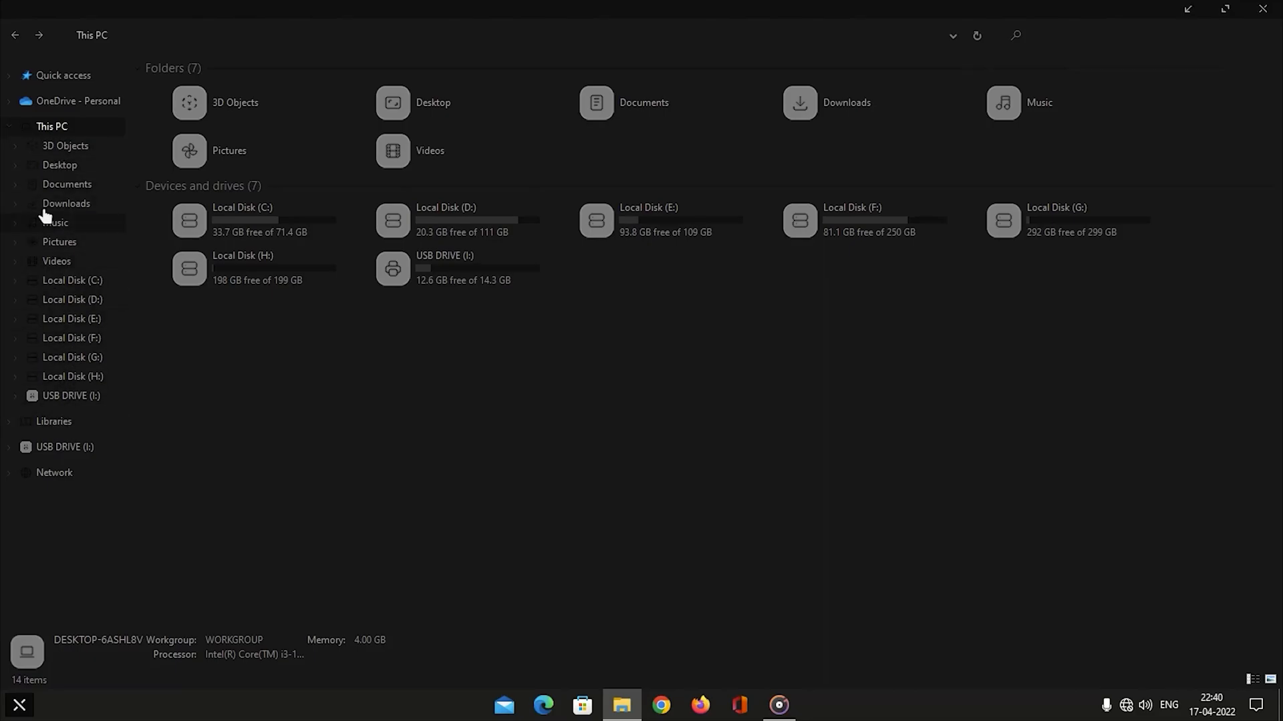
click(10, 128)
click(60, 152)
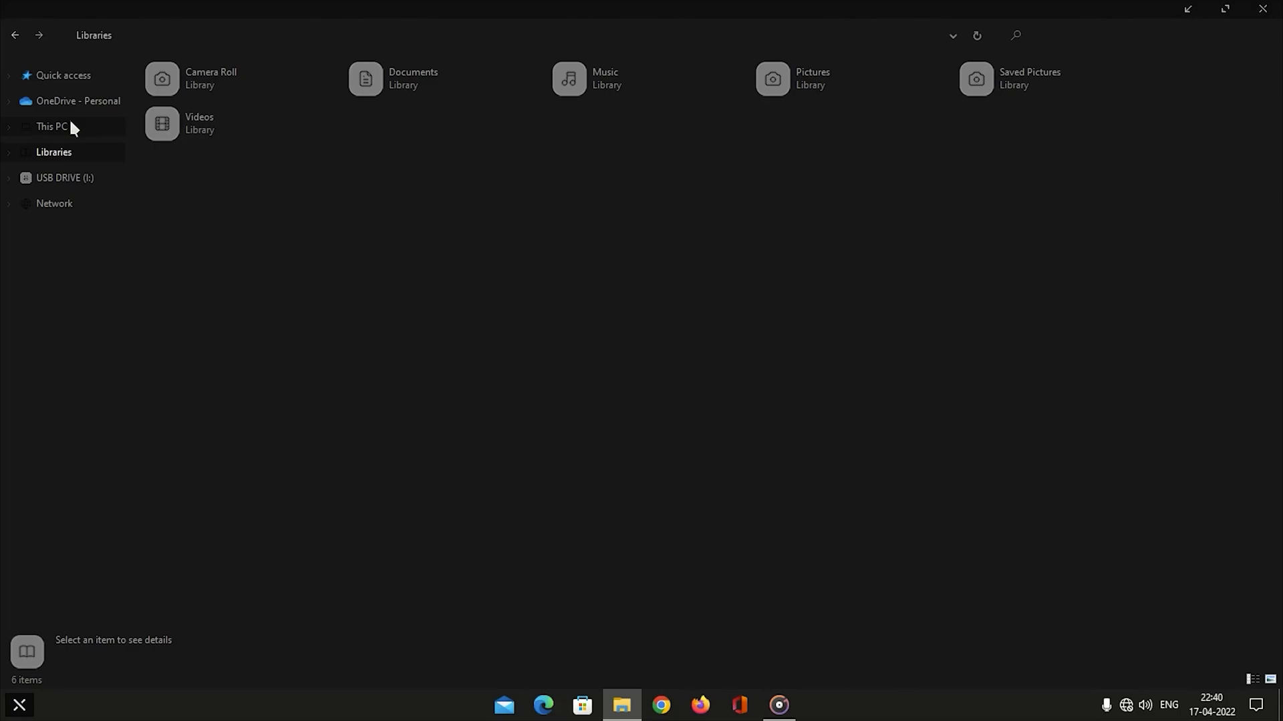
click(53, 127)
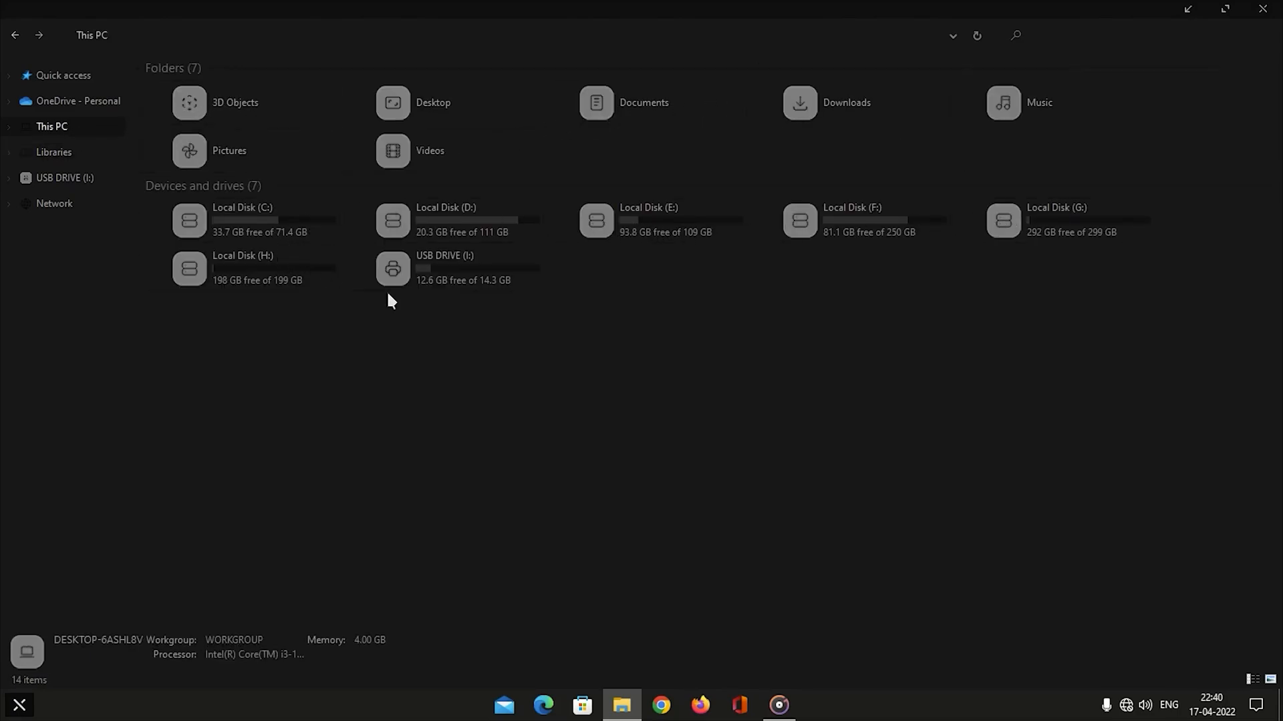
click(1222, 10)
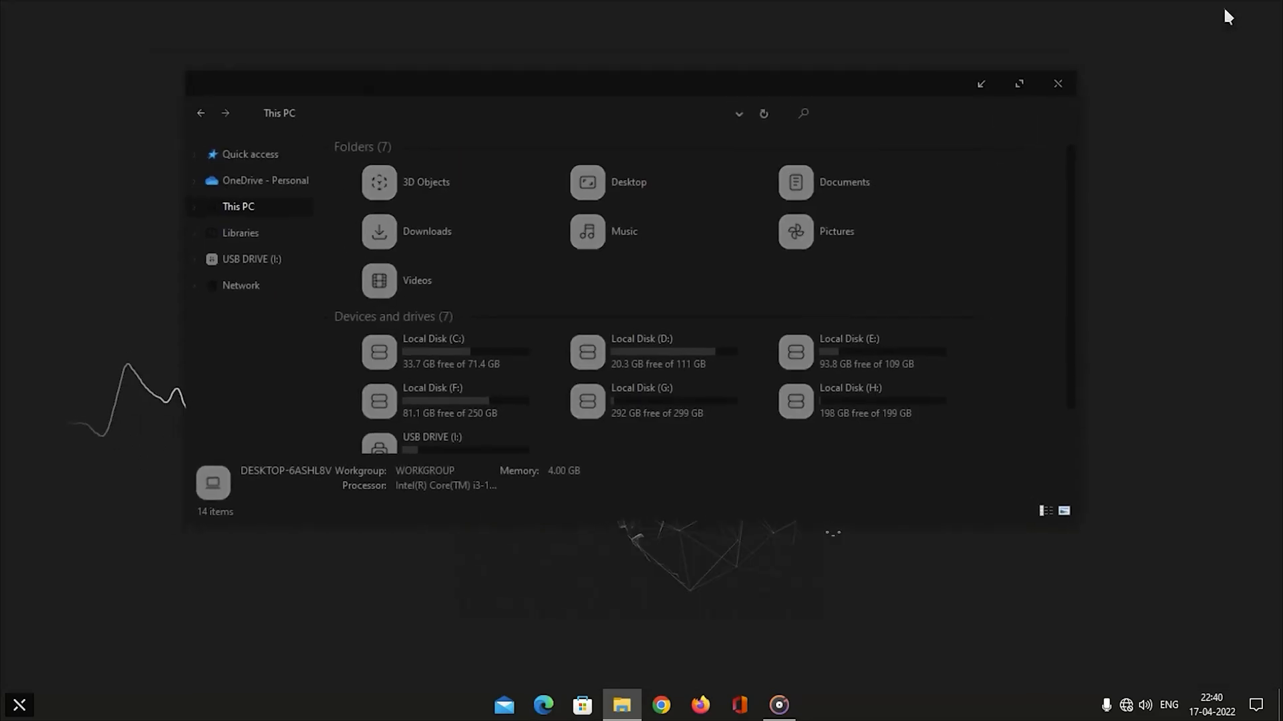
drag(858, 92, 825, 58)
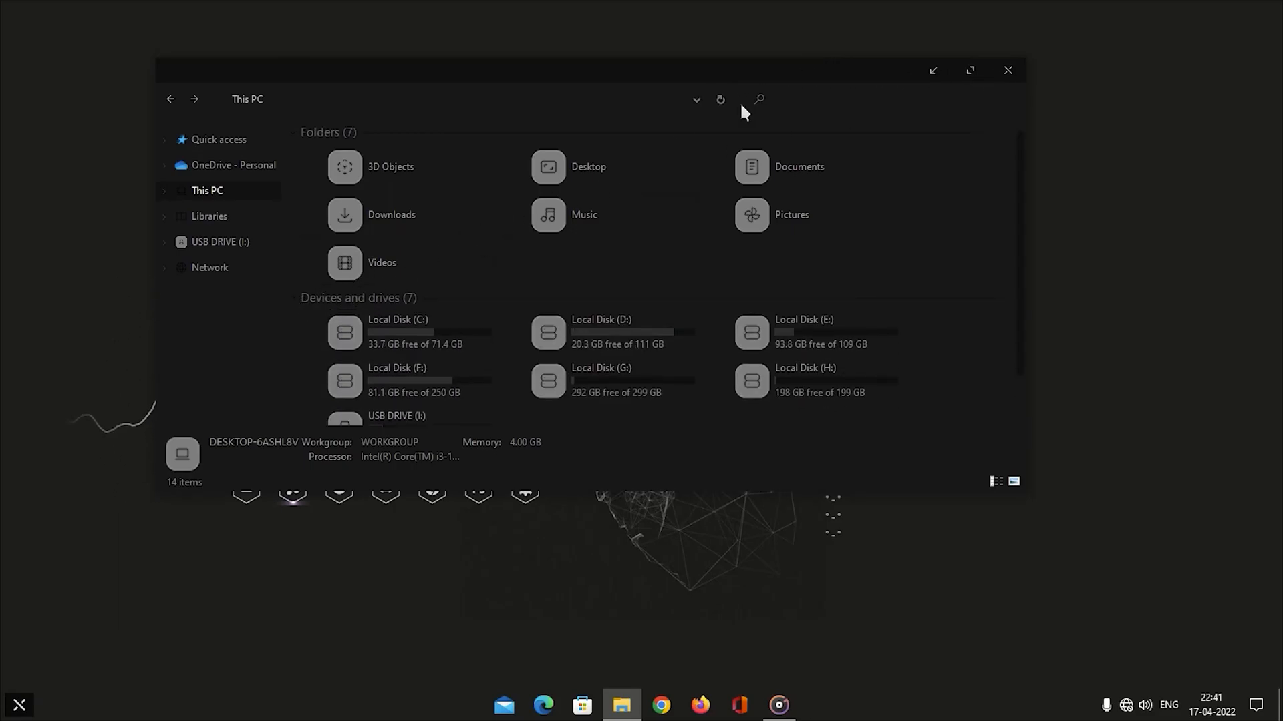
click(1007, 70)
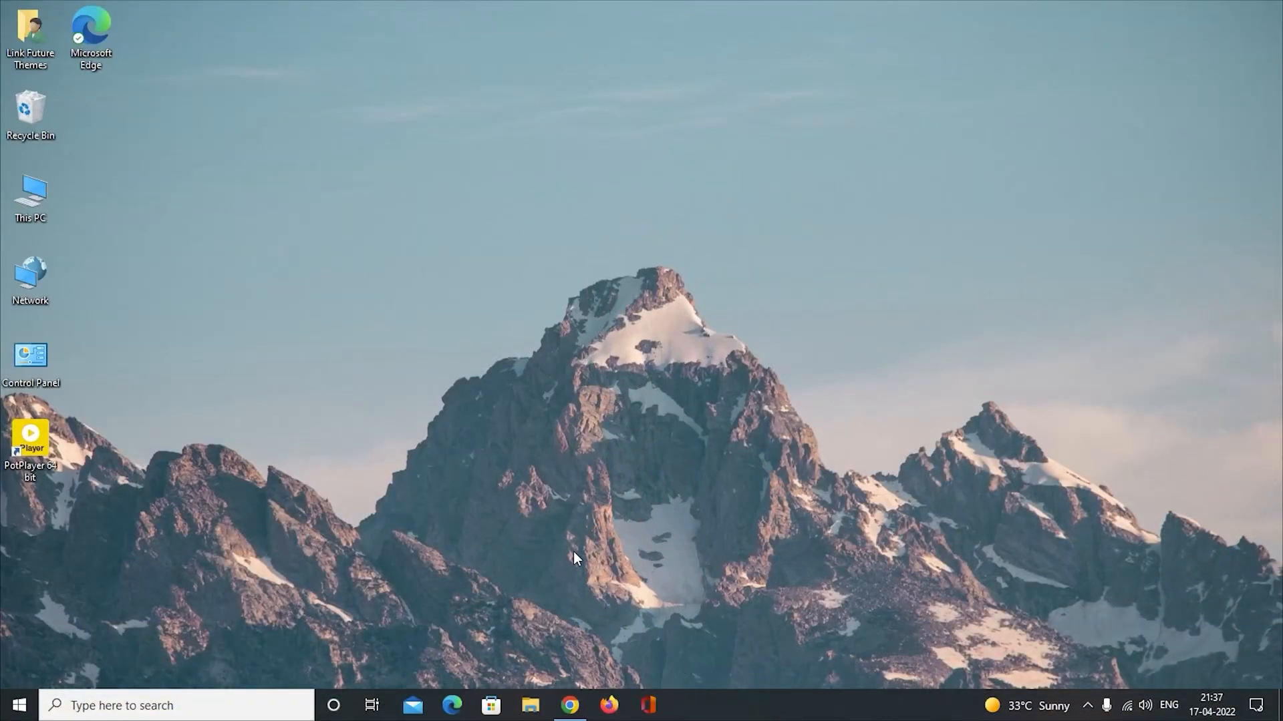
Switch to Chrome and download ThemeTool.exe from the SecureUxTheme v2.1.2 release page.
click(570, 705)
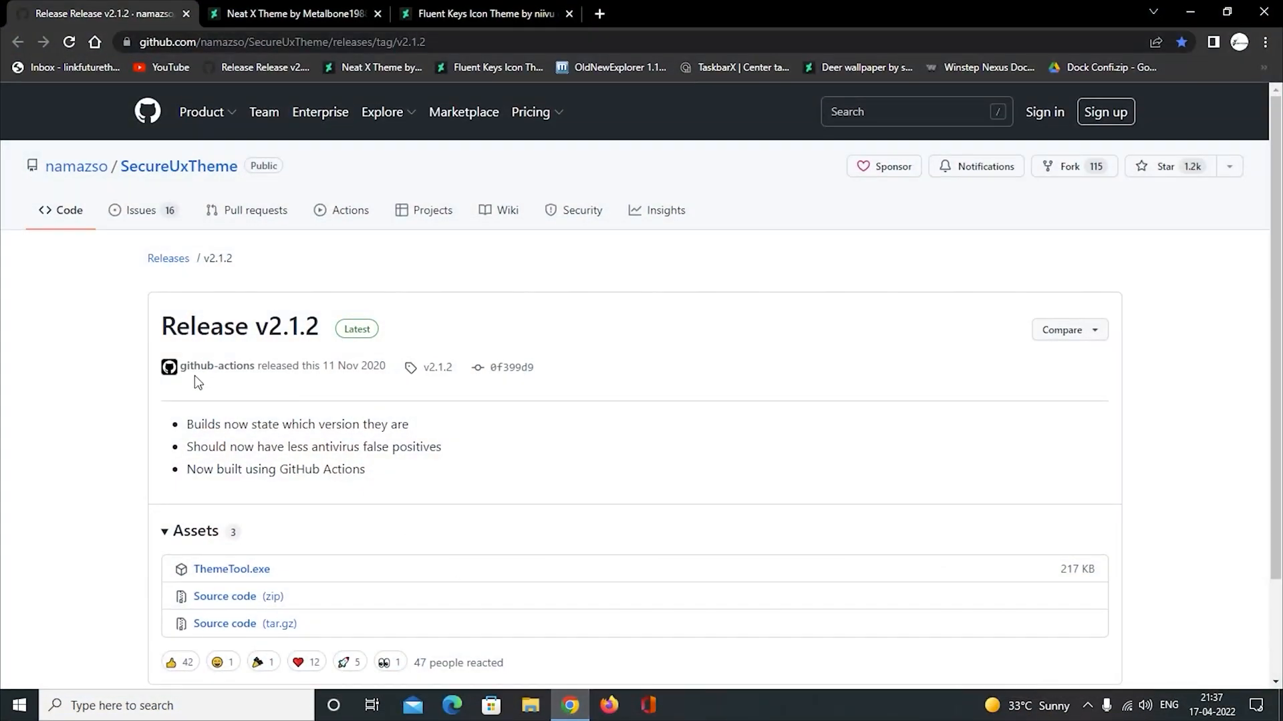
scroll(190, 367, down, 3)
click(256, 454)
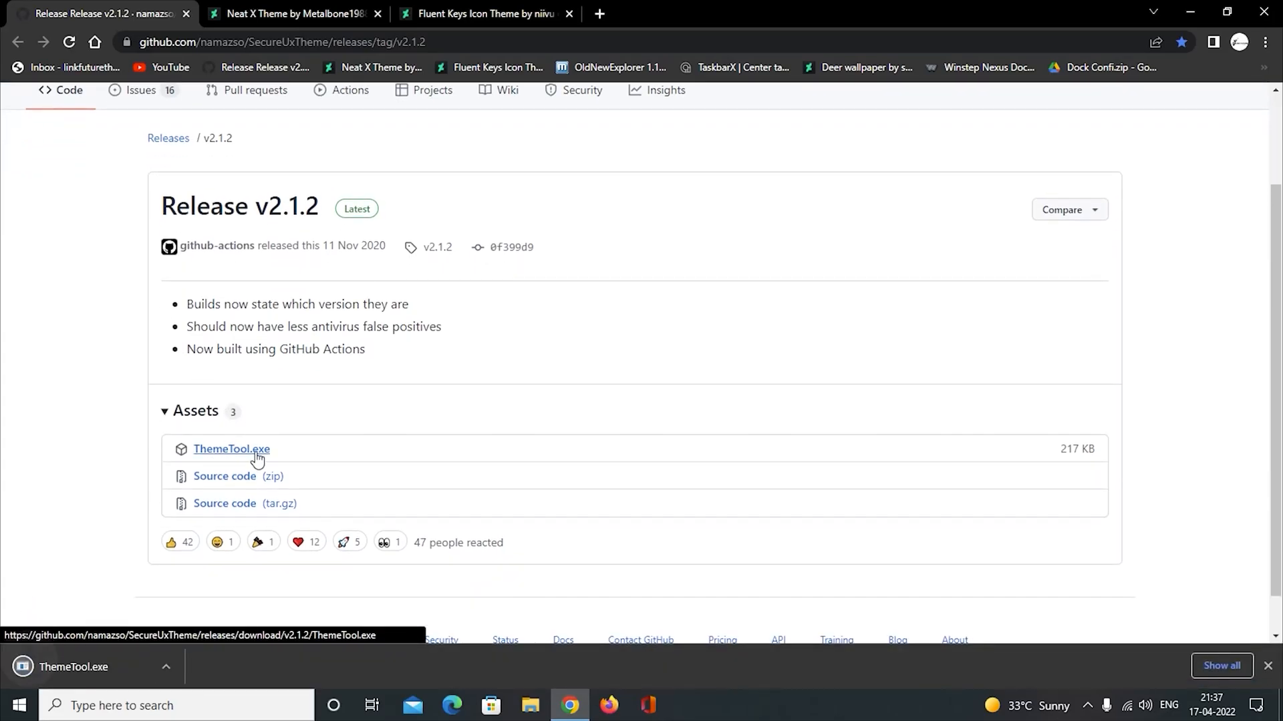
Download the Neat X Theme and the Fluent Keys Icon Theme from their DeviantArt pages and minimise the browser.
click(254, 9)
scroll(668, 401, down, 1)
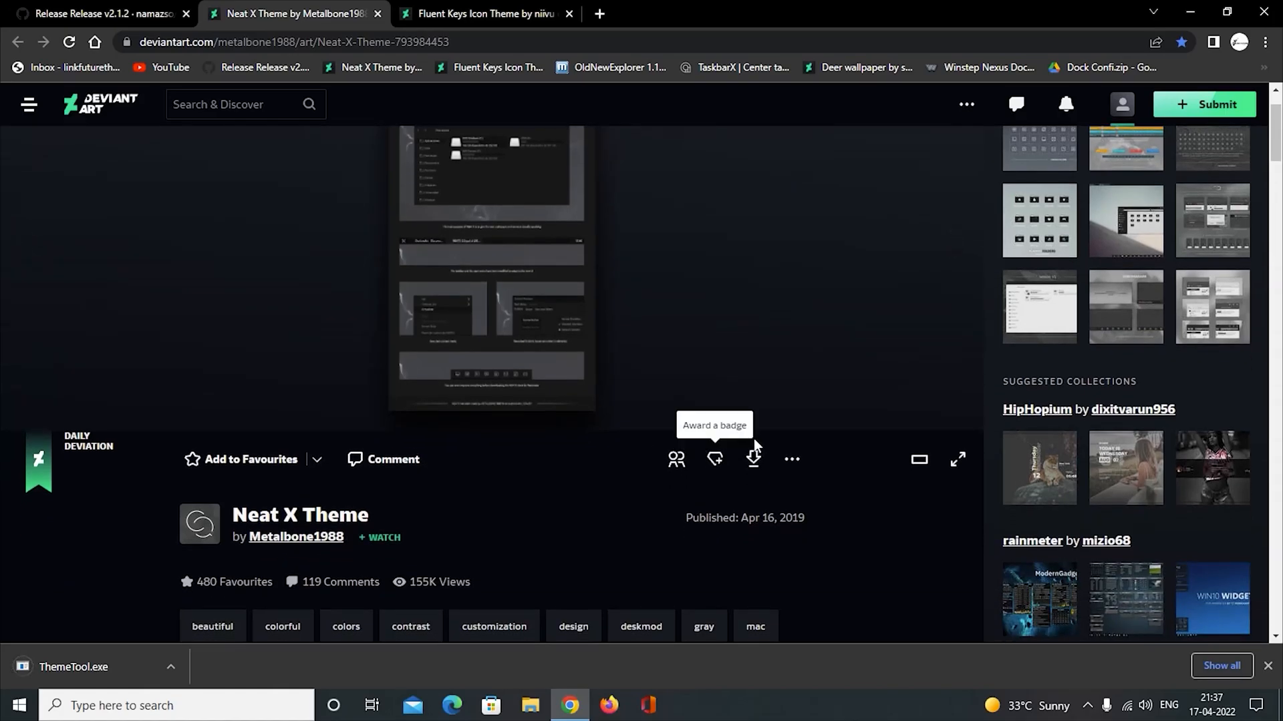
click(755, 466)
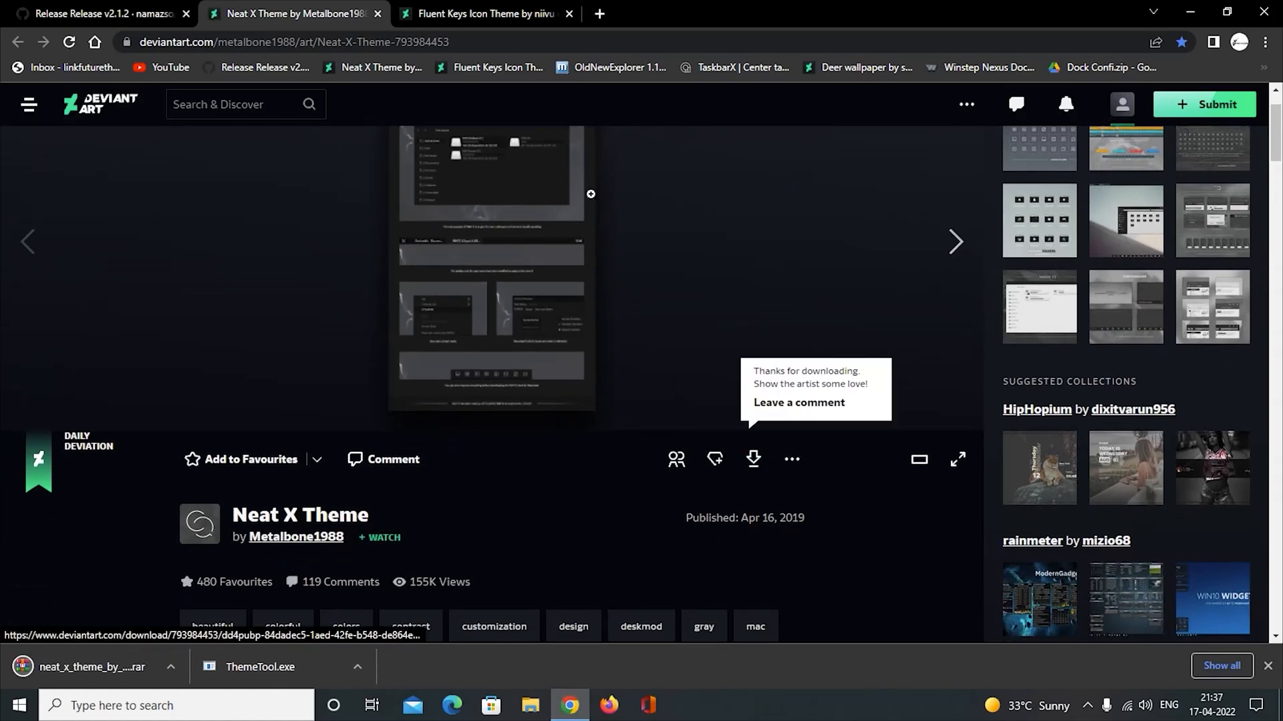
click(481, 12)
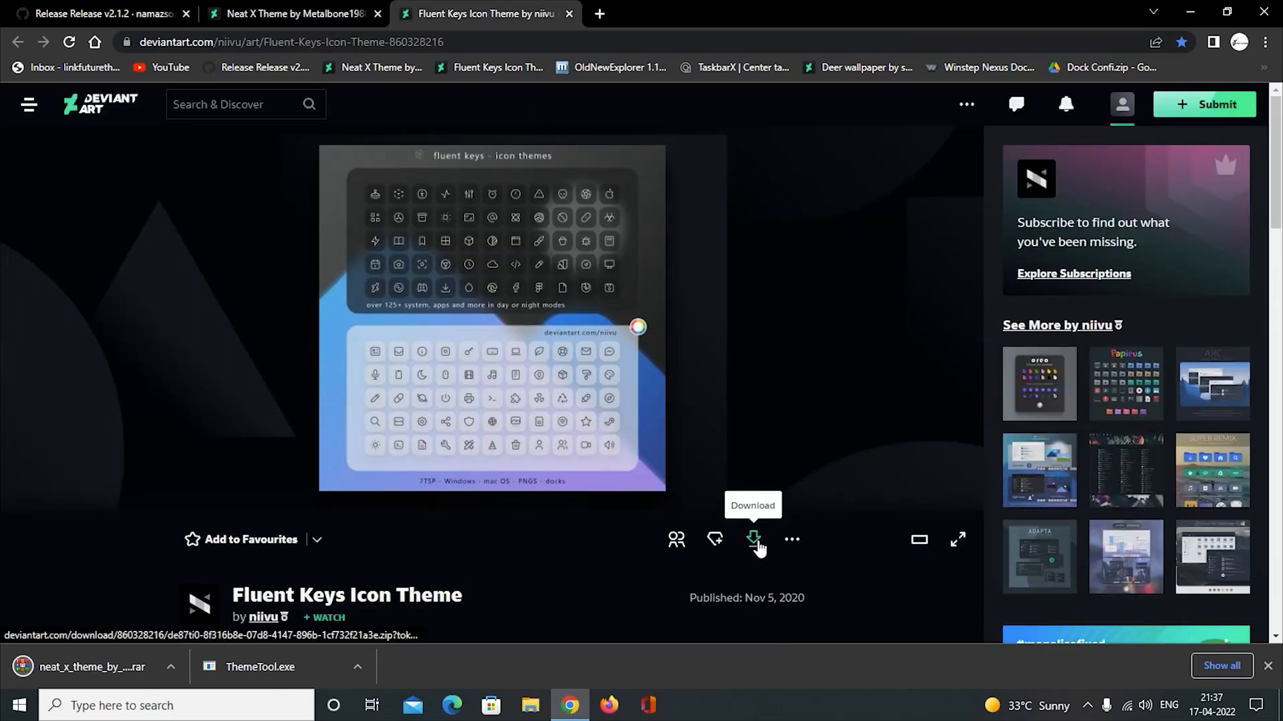
click(756, 543)
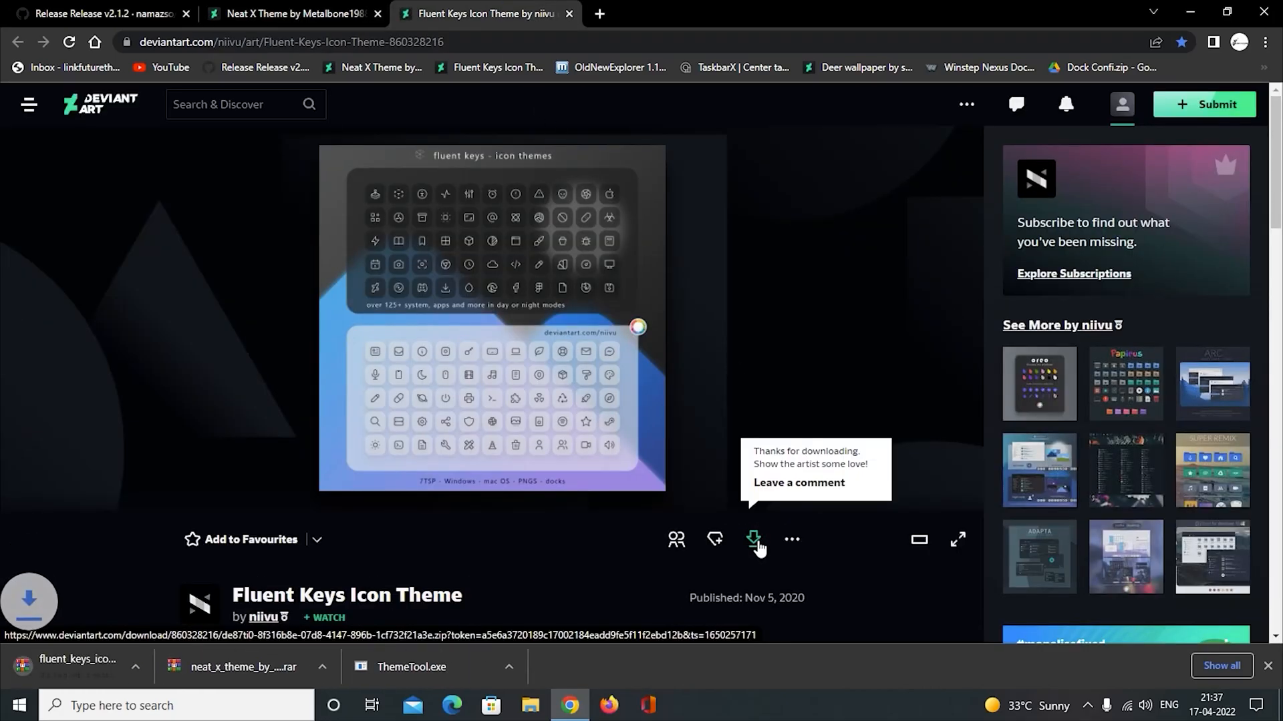
click(1190, 12)
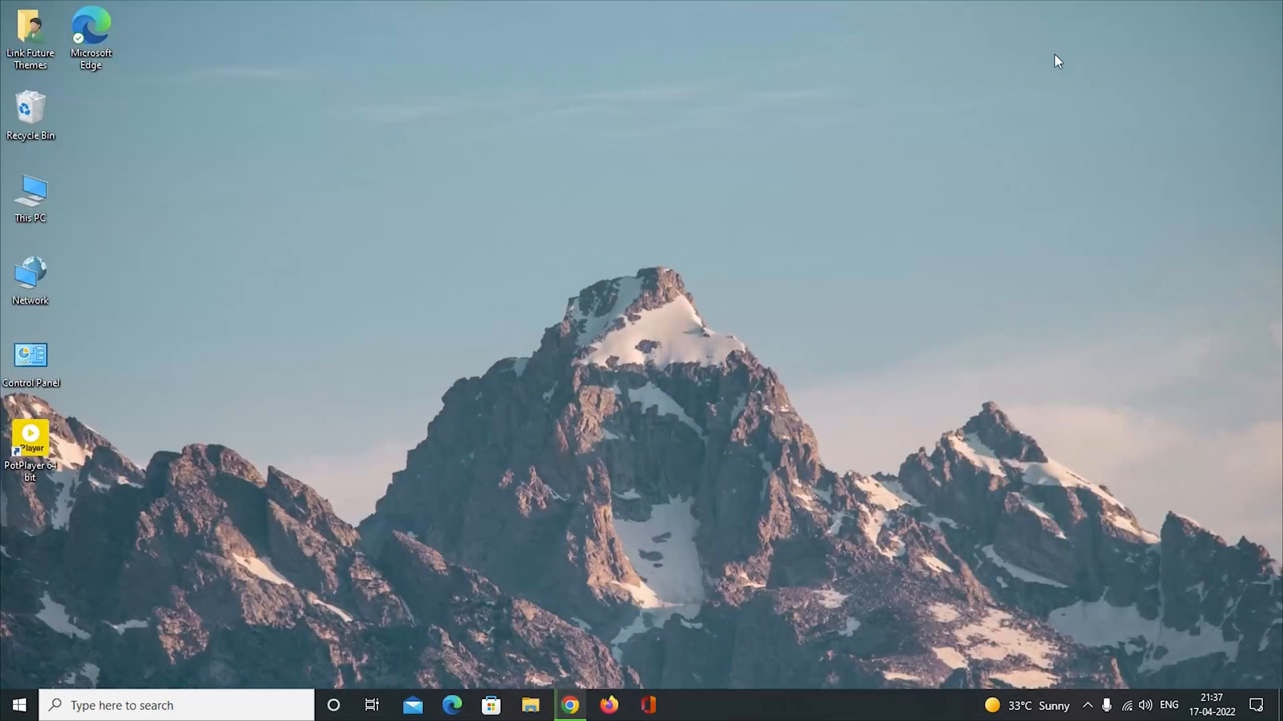
Move ThemeTool.exe from the Downloads folder to the root of Local Disk (C:), granting administrator permission.
double_click(24, 204)
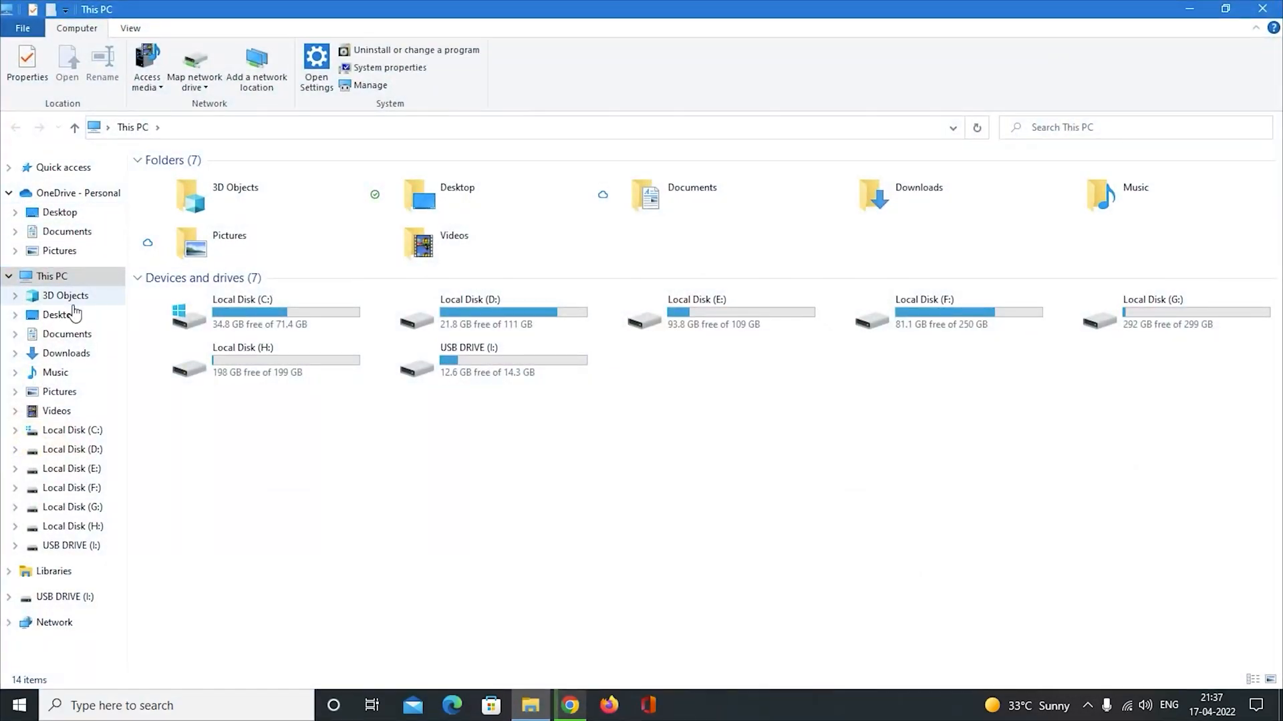
click(81, 358)
click(277, 208)
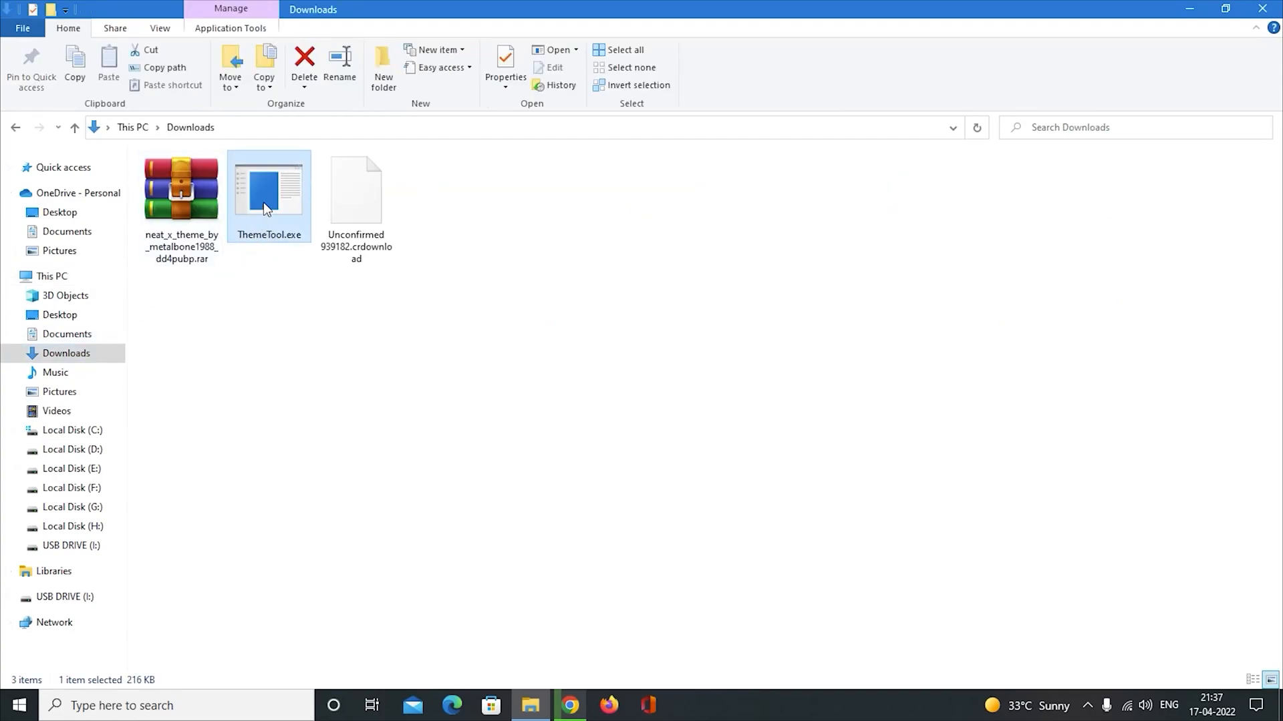
right_click(266, 209)
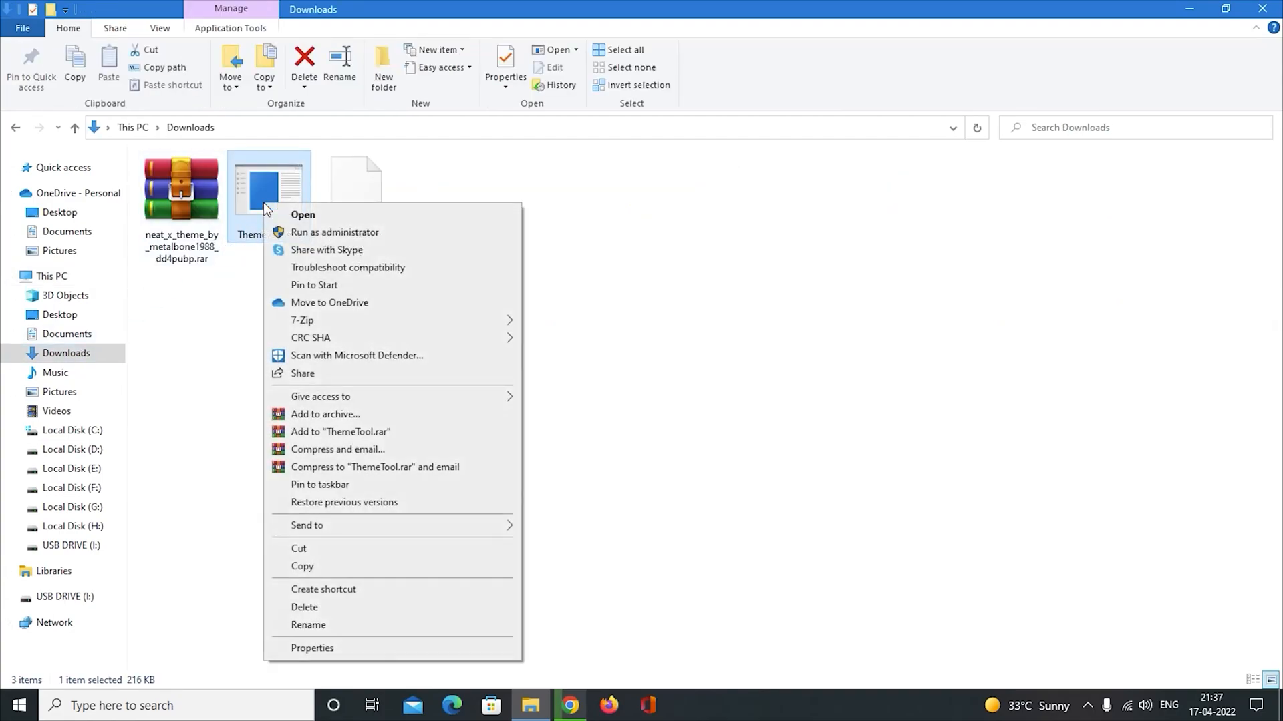
click(315, 549)
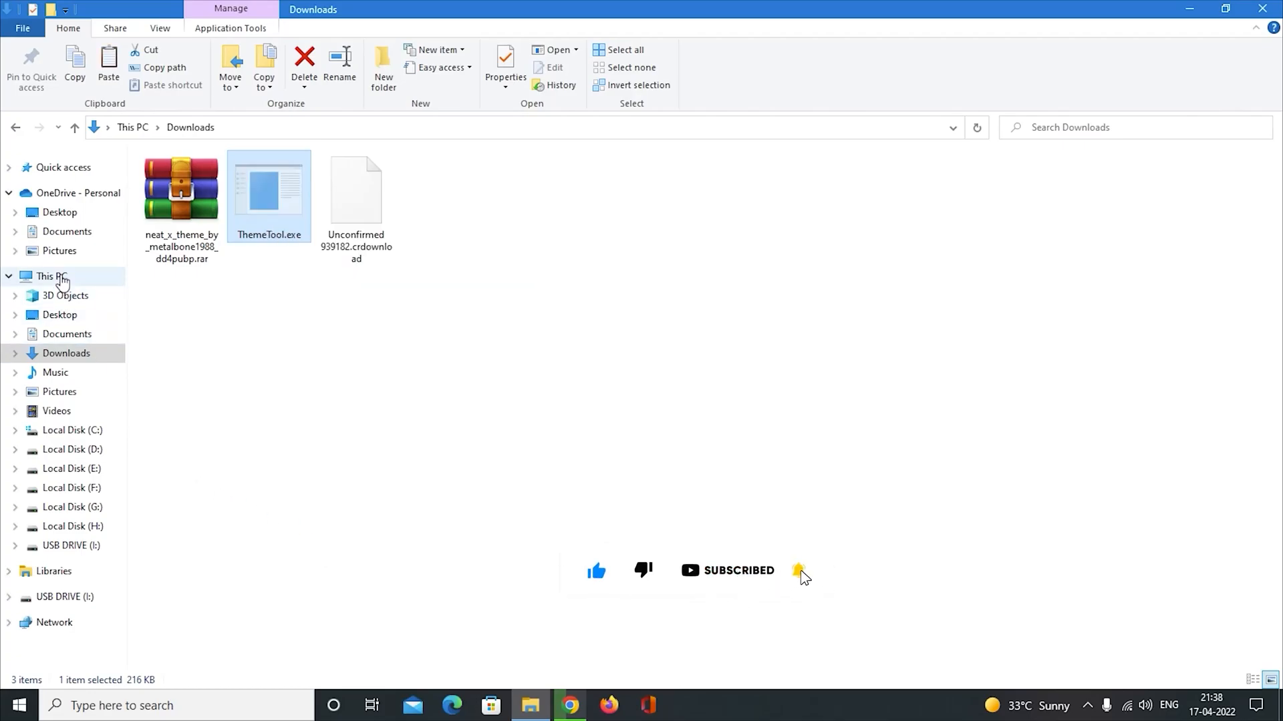
click(61, 277)
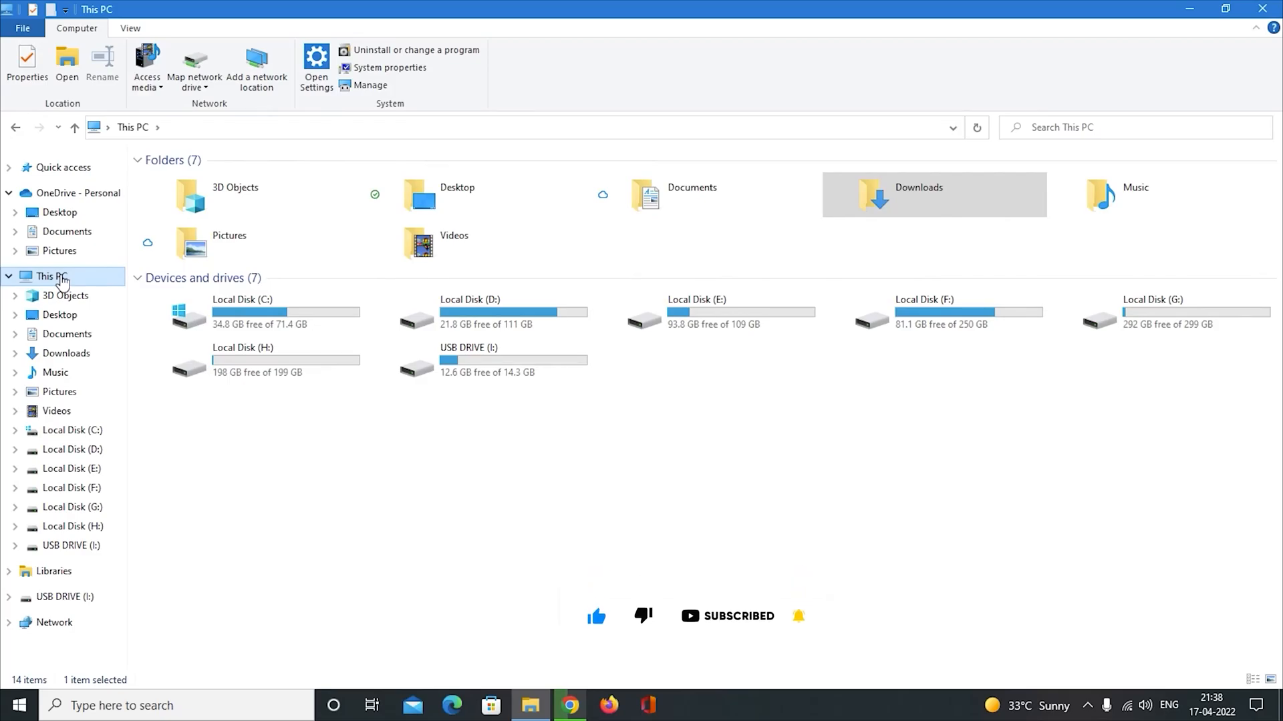
click(267, 319)
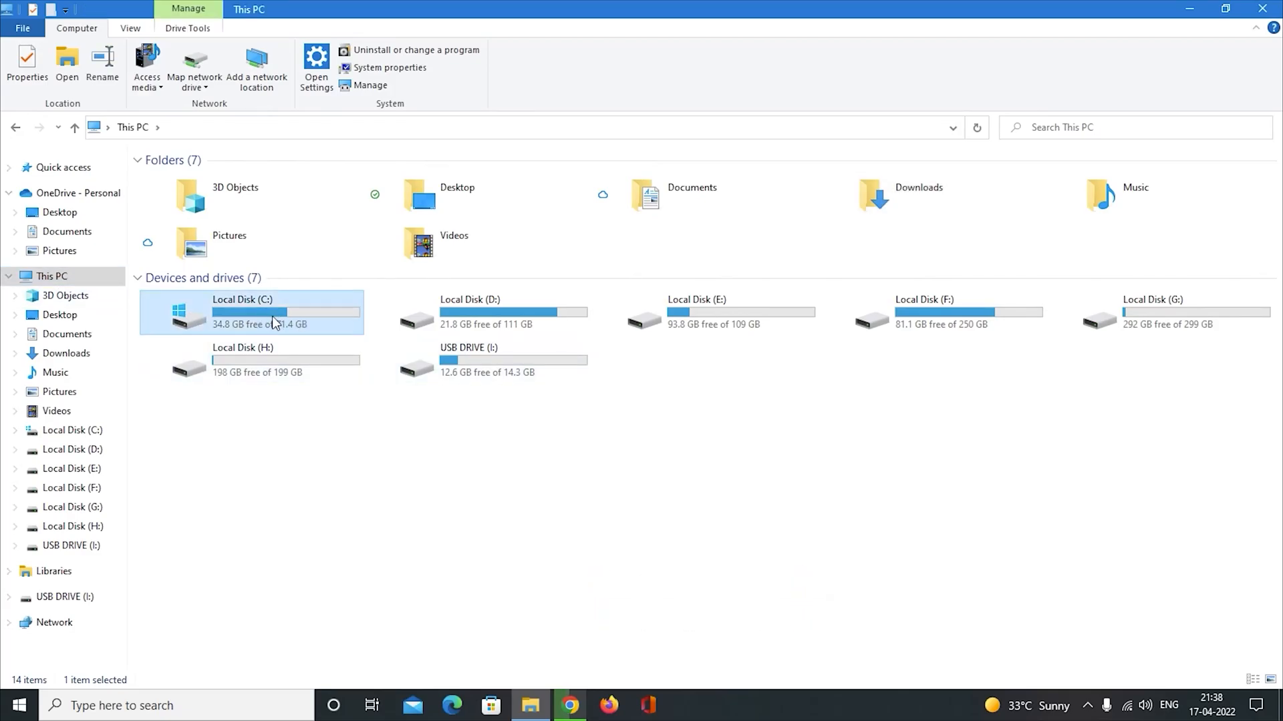
double_click(271, 319)
right_click(187, 367)
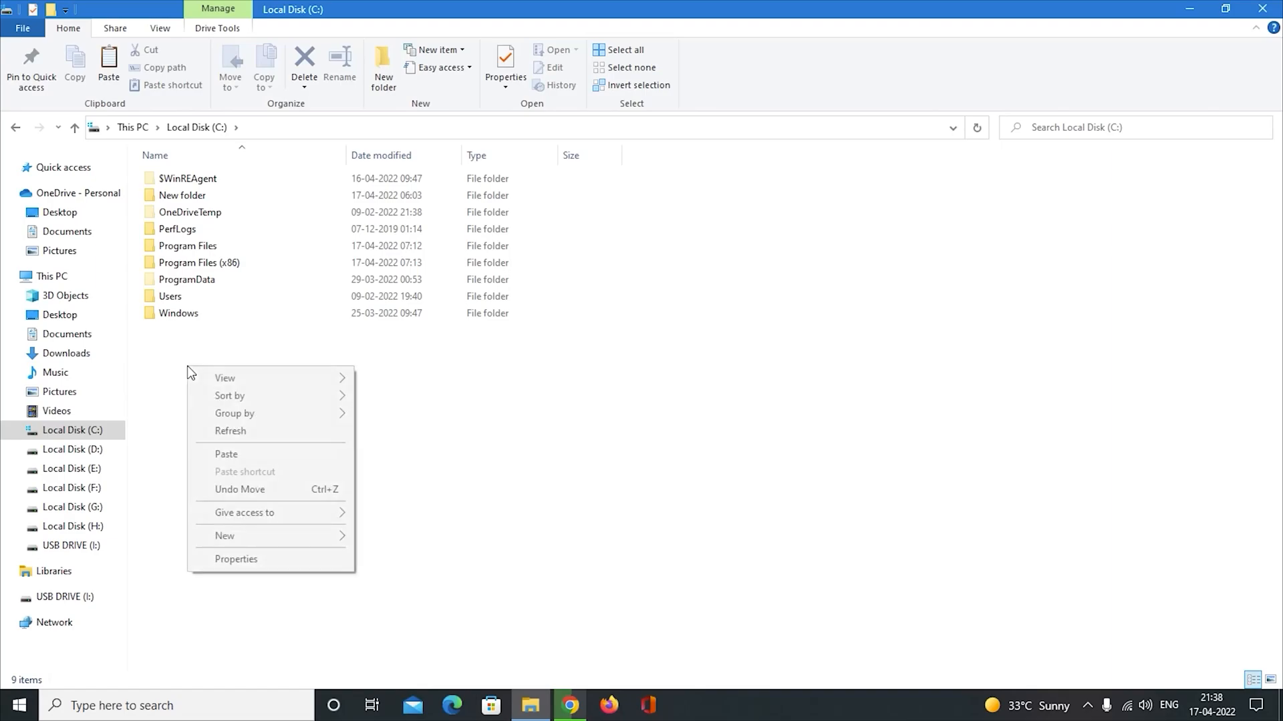
click(227, 454)
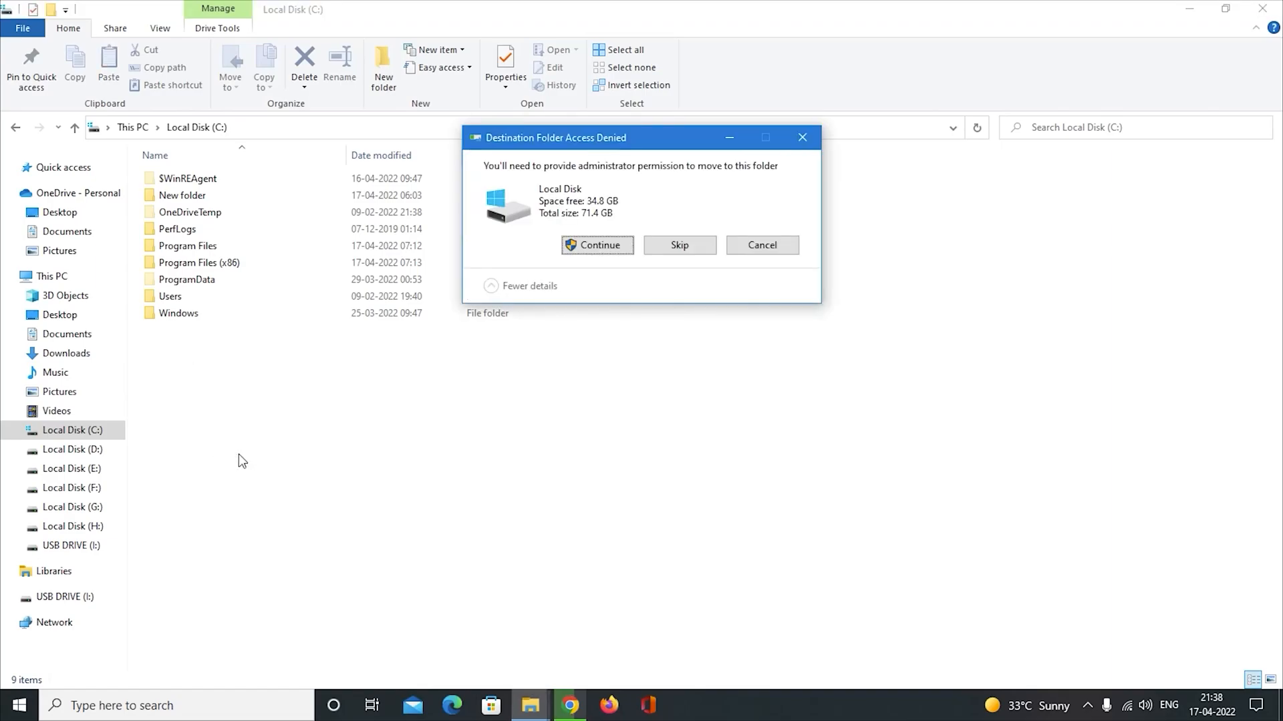
click(600, 245)
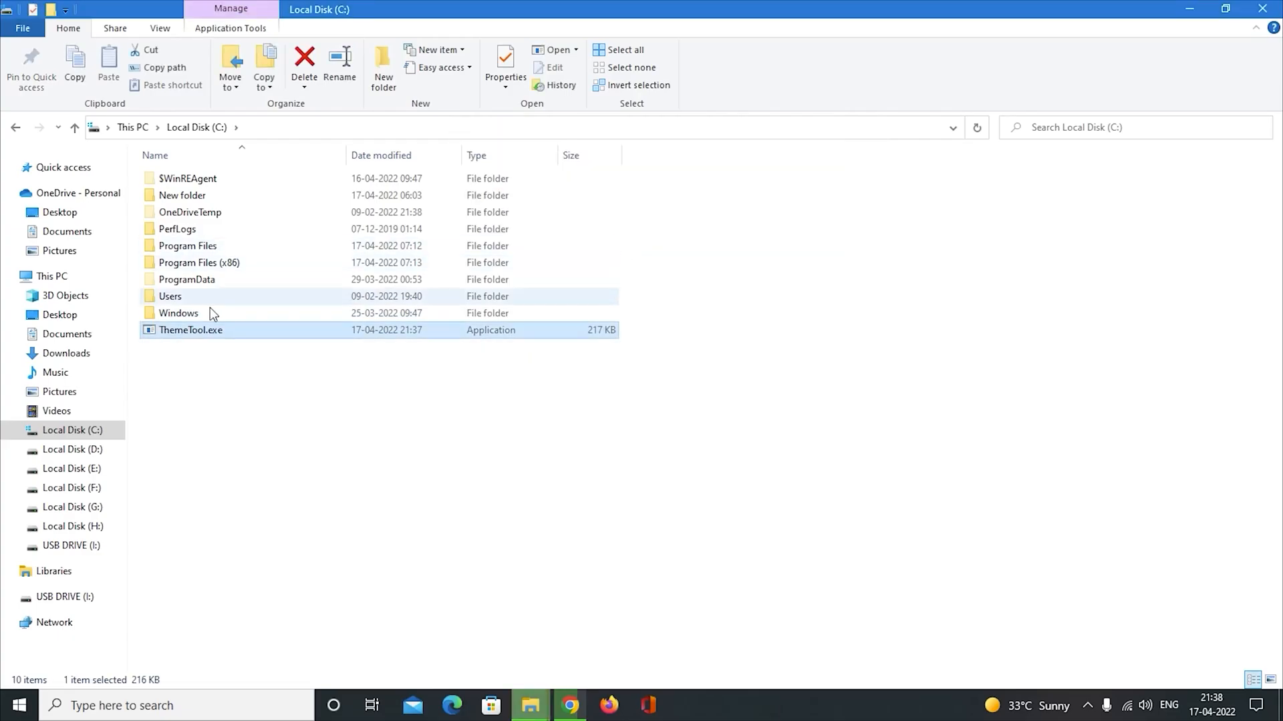
Run ThemeTool.exe as administrator, agree to its license, and install the SecureUxTheme patcher.
right_click(239, 336)
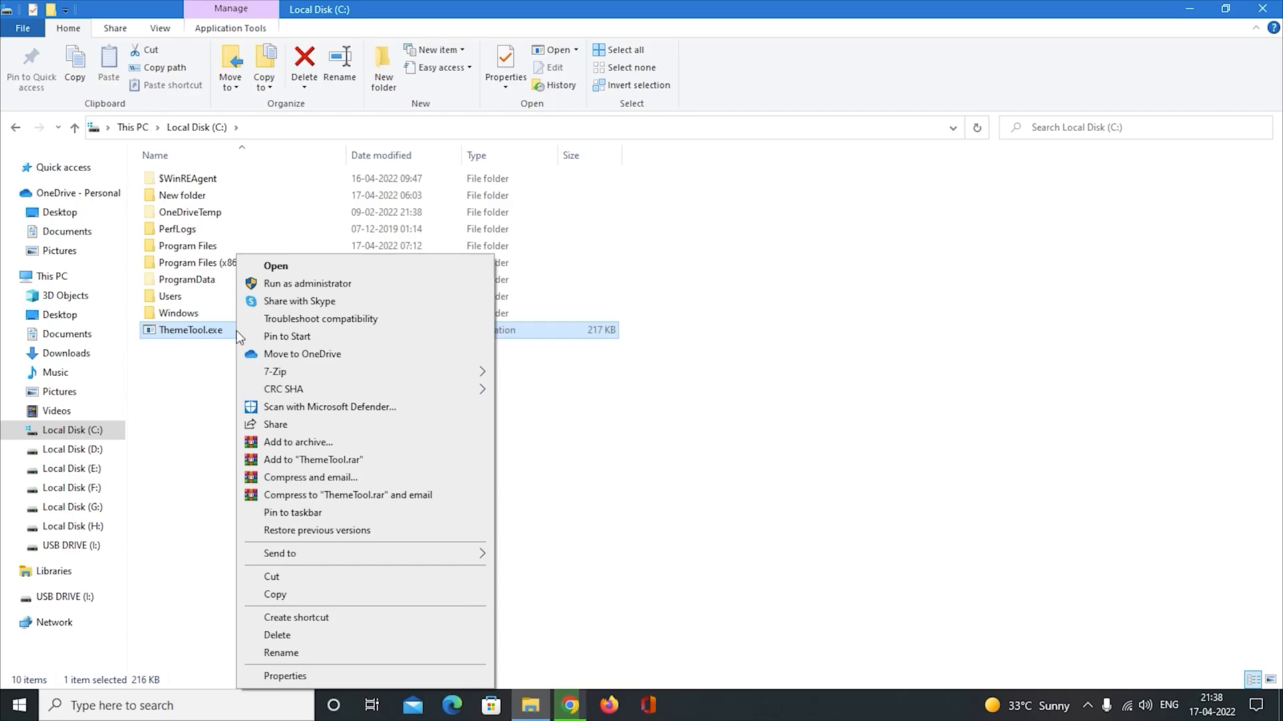
click(278, 286)
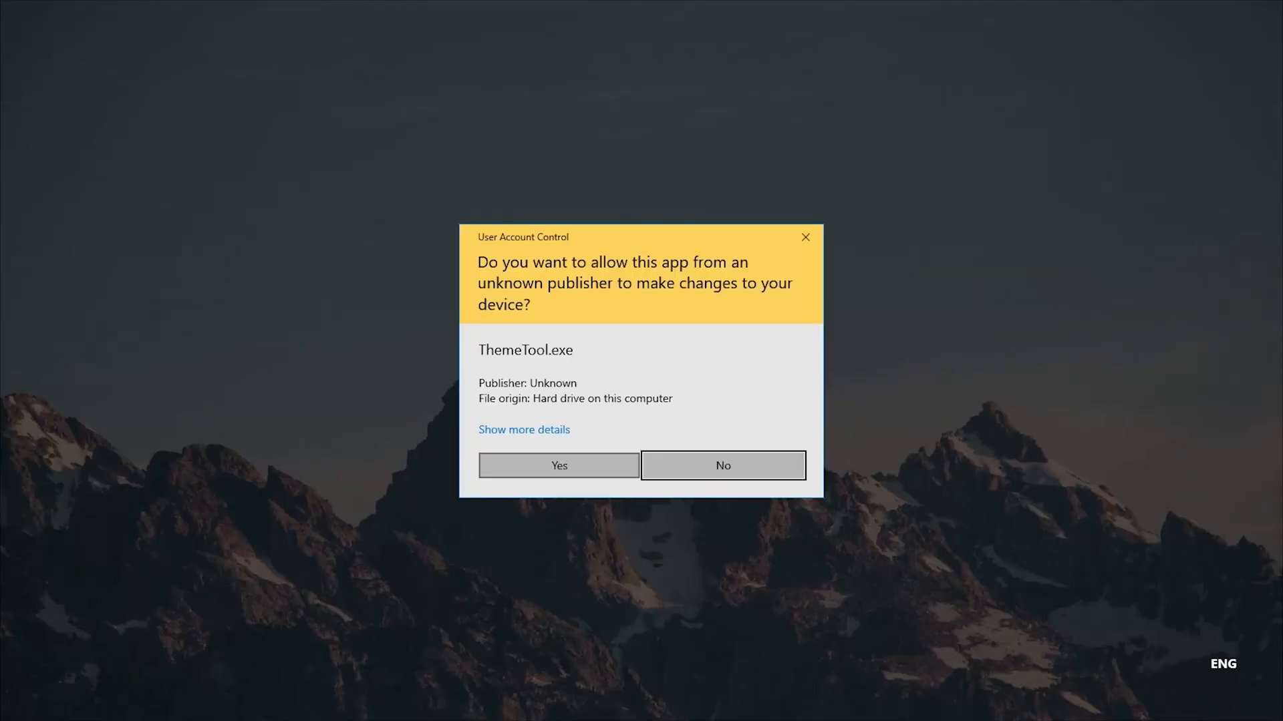
click(510, 471)
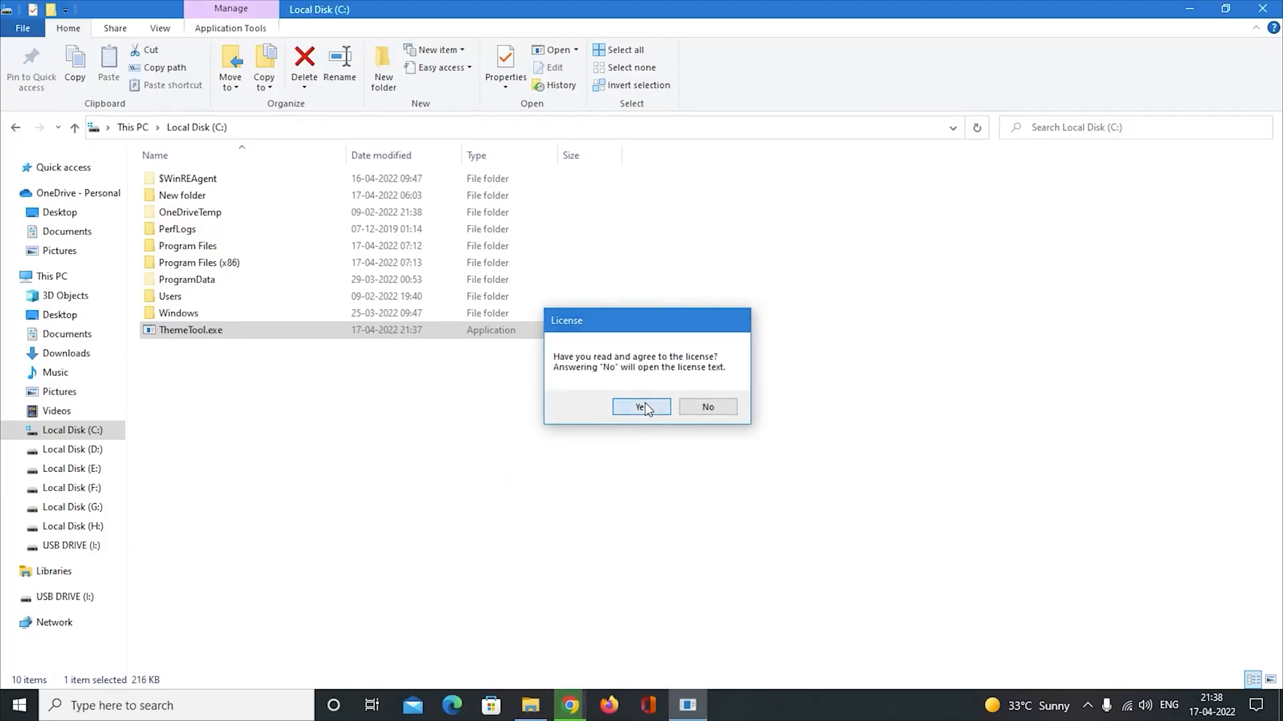
click(645, 405)
drag(323, 10, 718, 116)
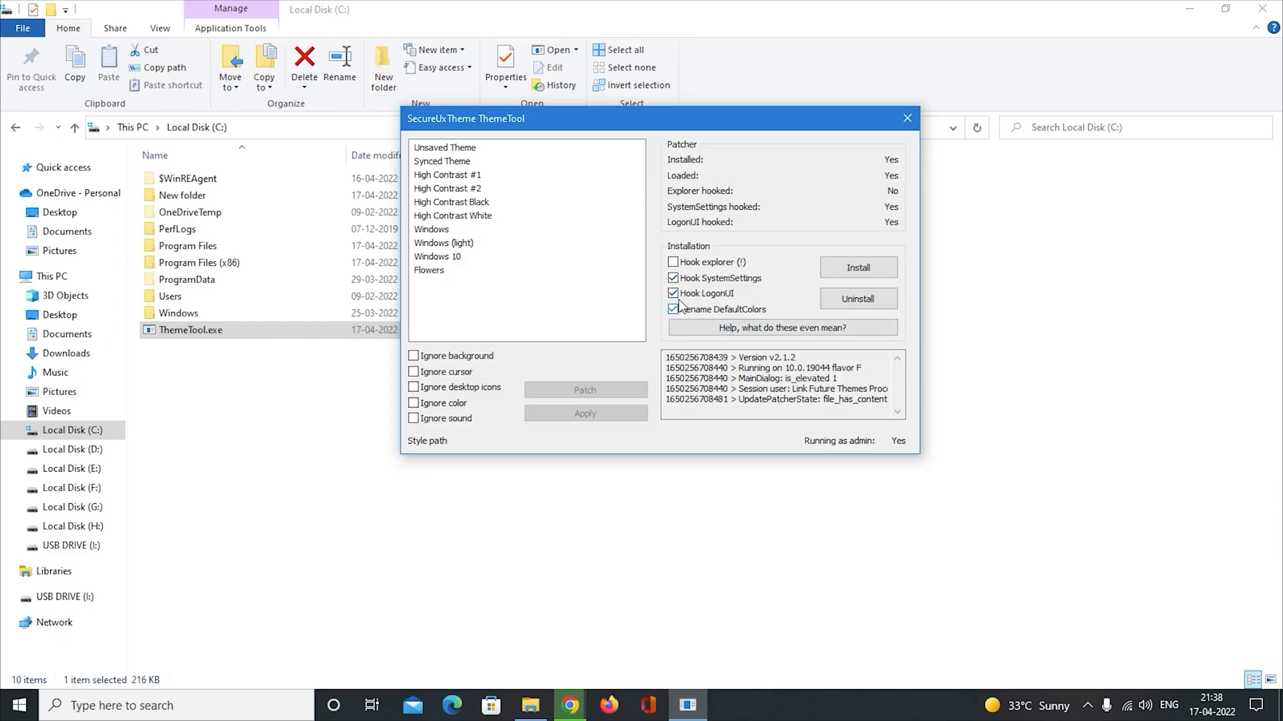
click(855, 270)
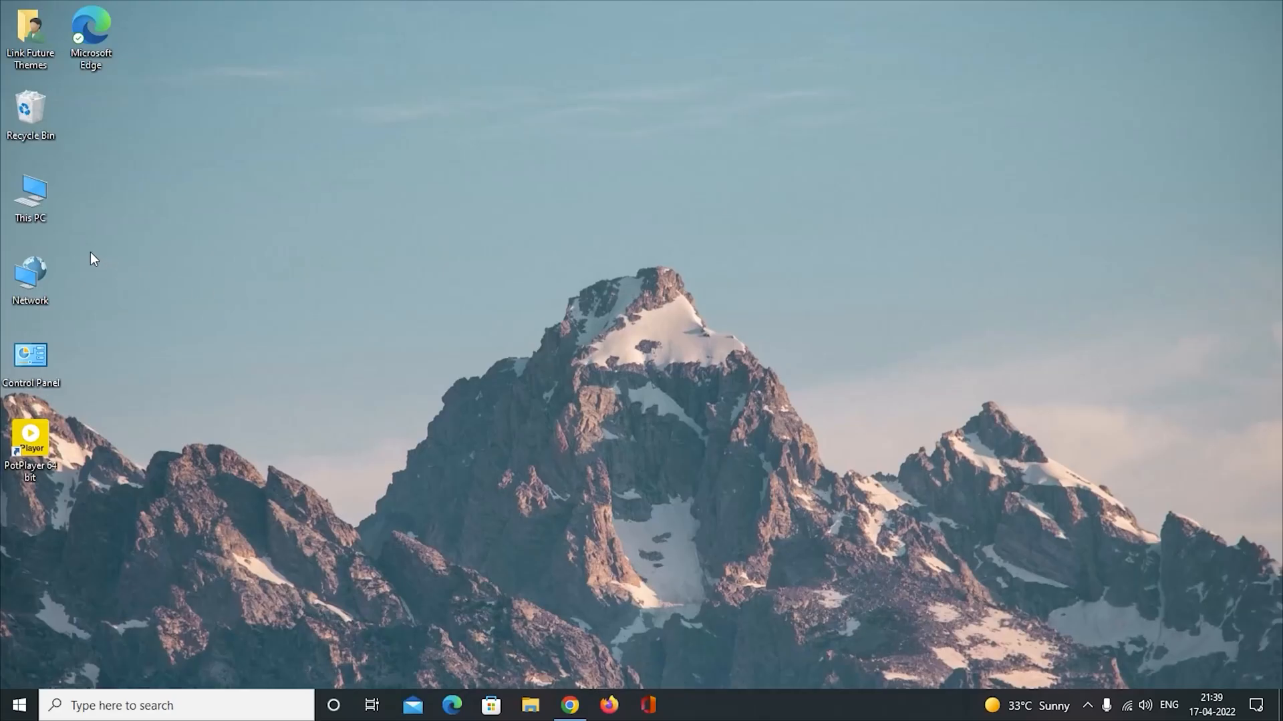
Extract neat_x_theme_by_metalbone1988_dd4pubp.rar in the Downloads folder into a folder of the same name.
double_click(41, 201)
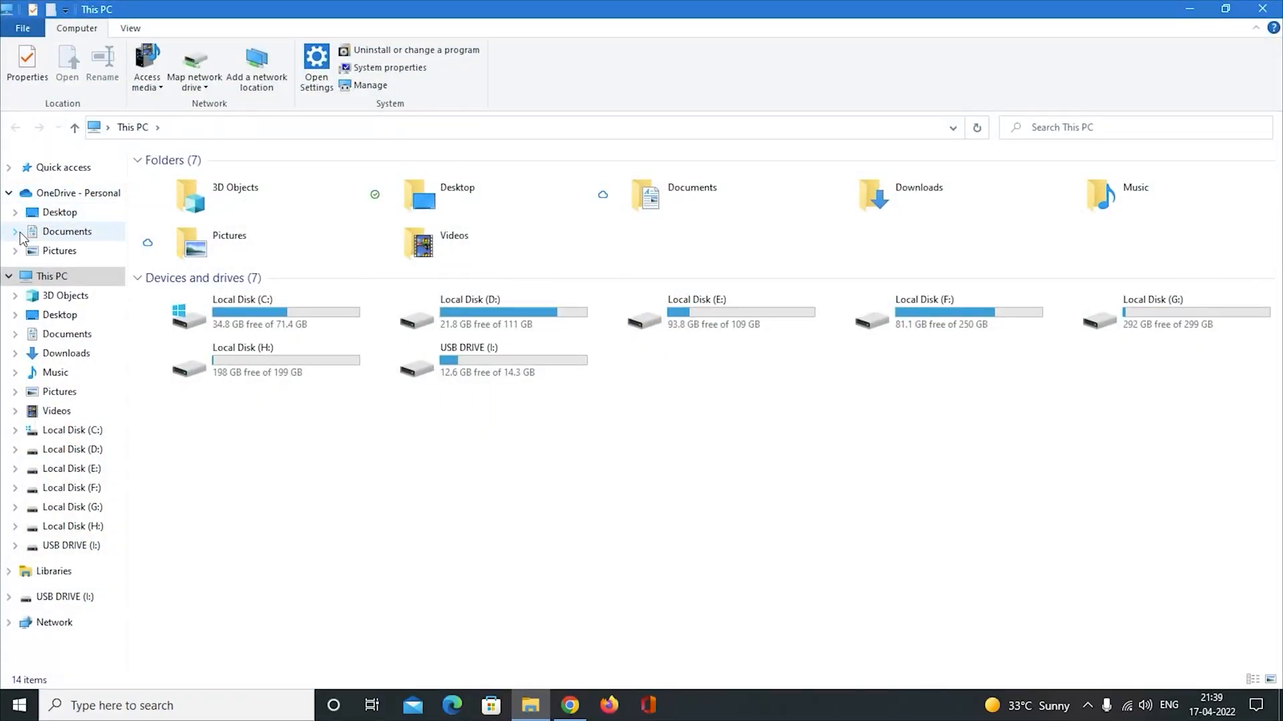
click(1268, 6)
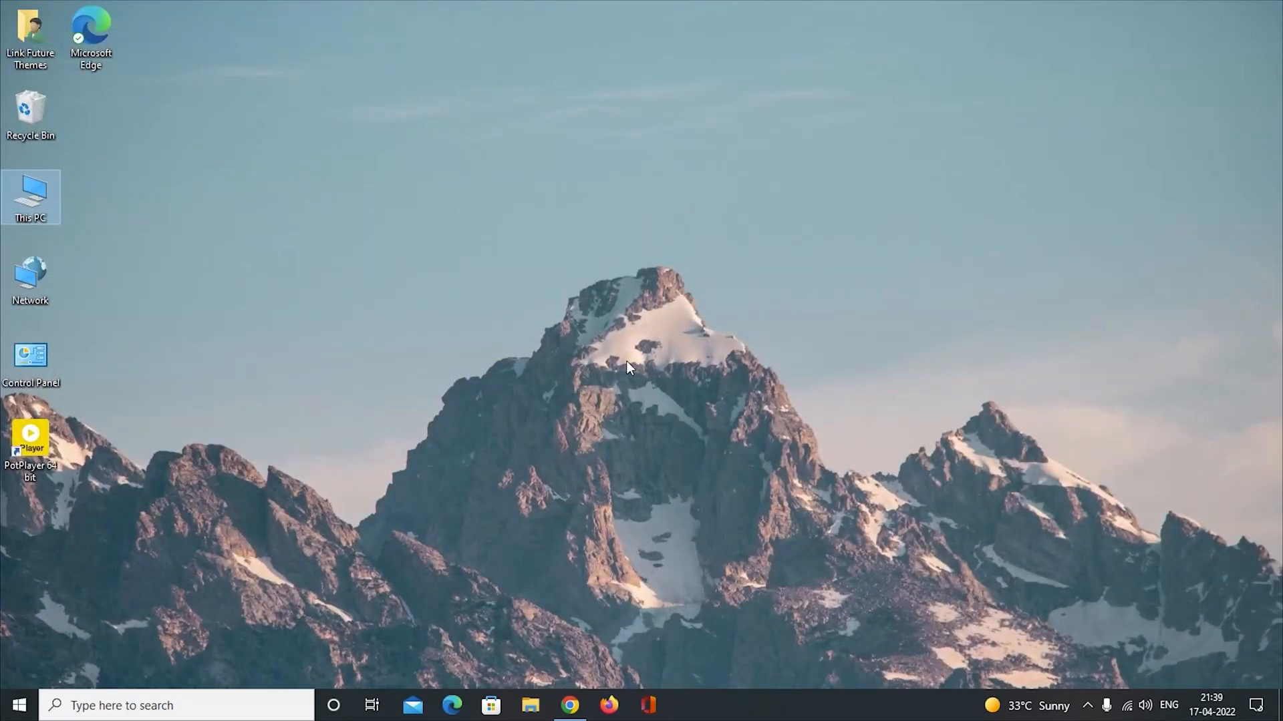
double_click(41, 202)
click(83, 359)
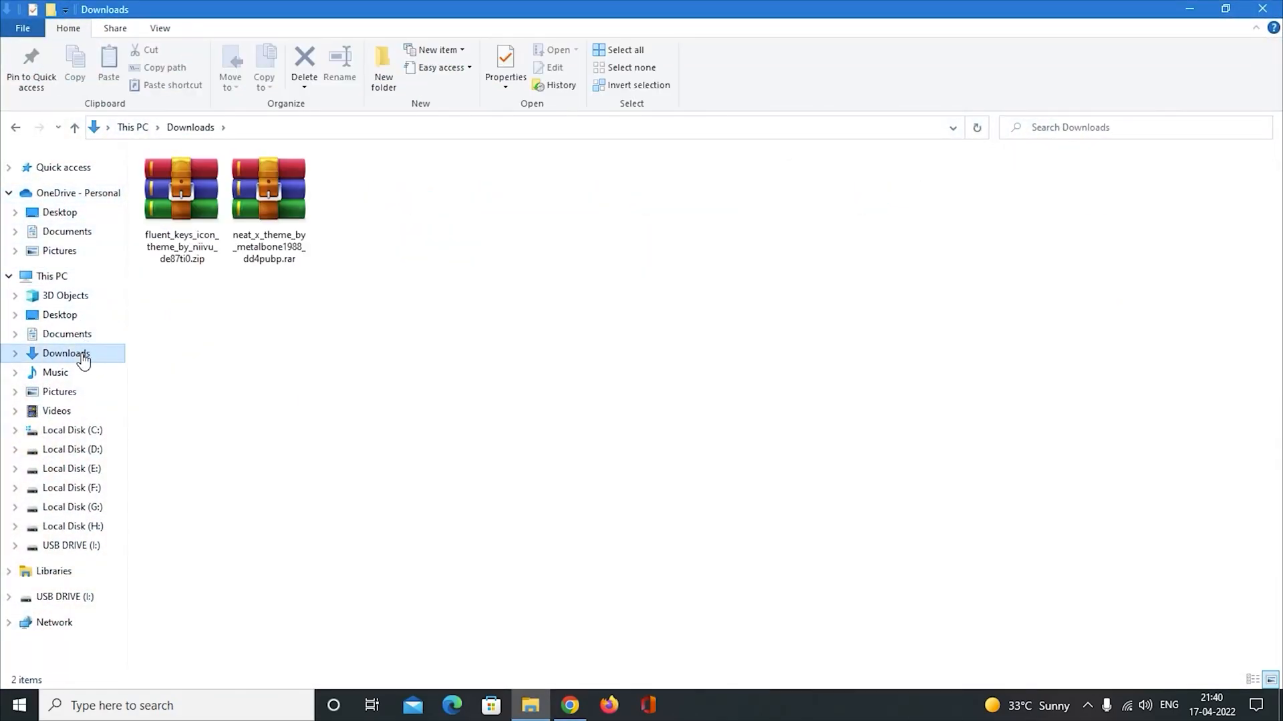
click(279, 215)
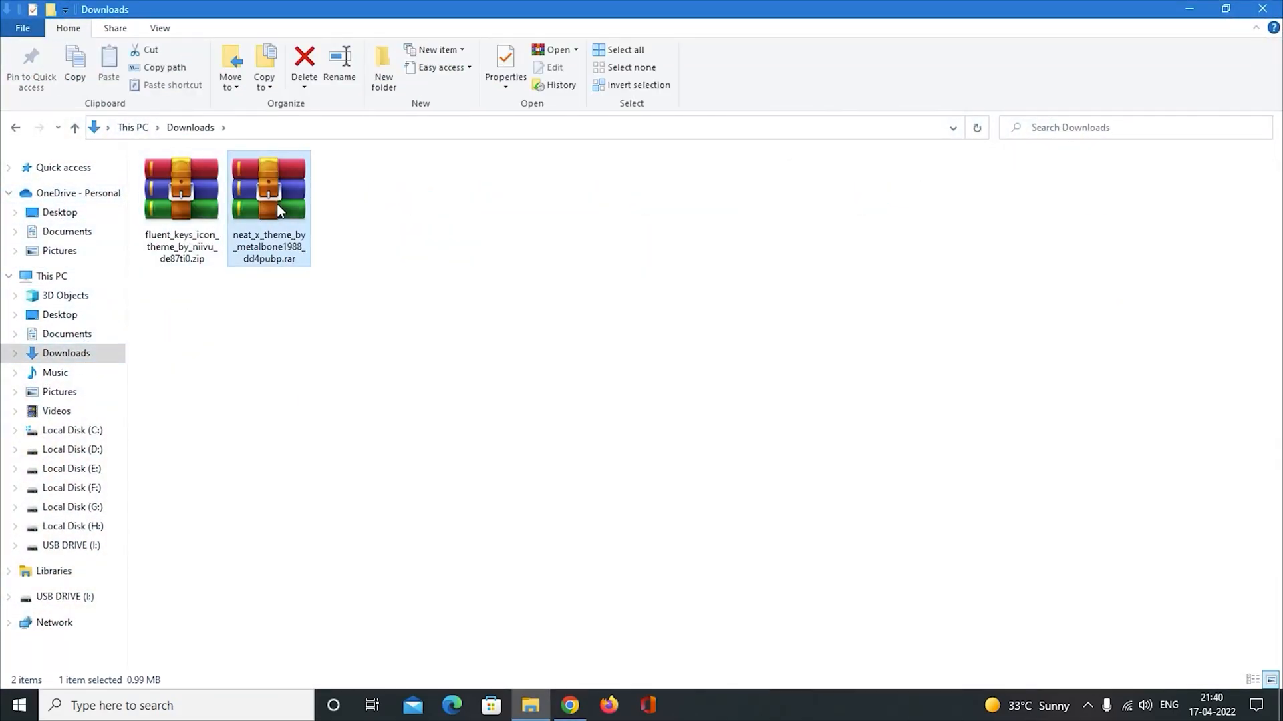
right_click(277, 204)
click(331, 267)
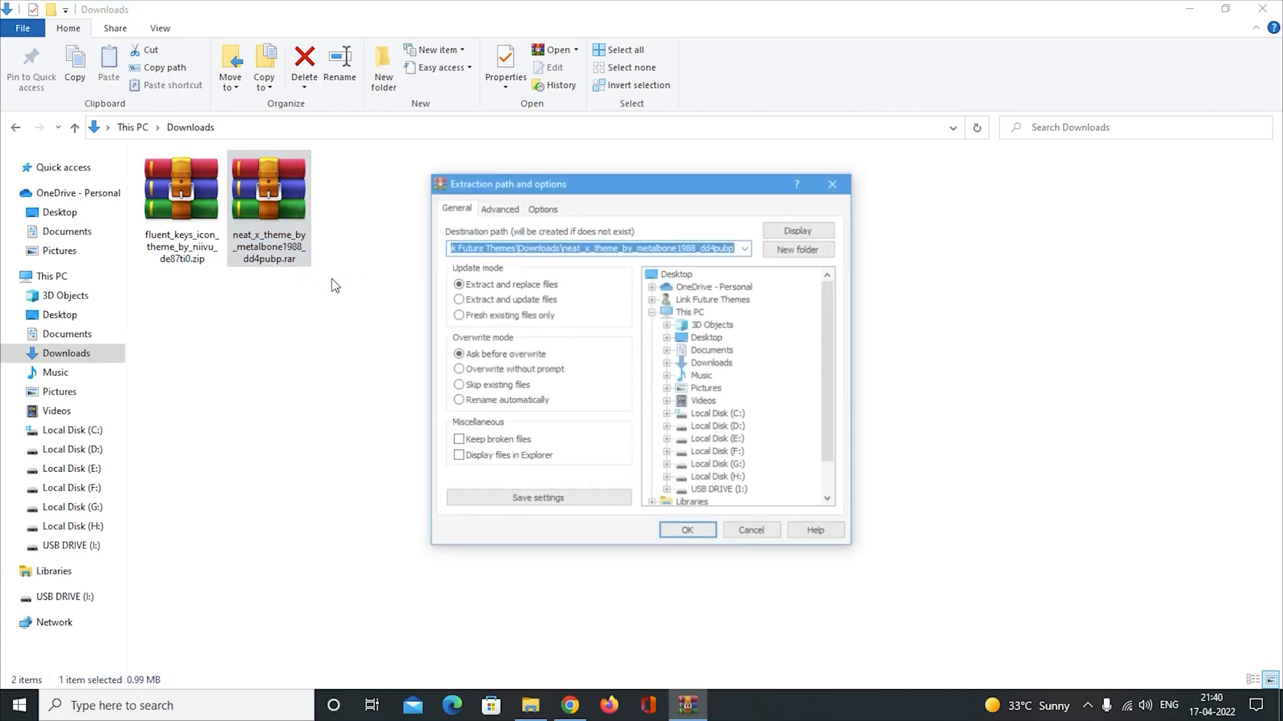
click(692, 532)
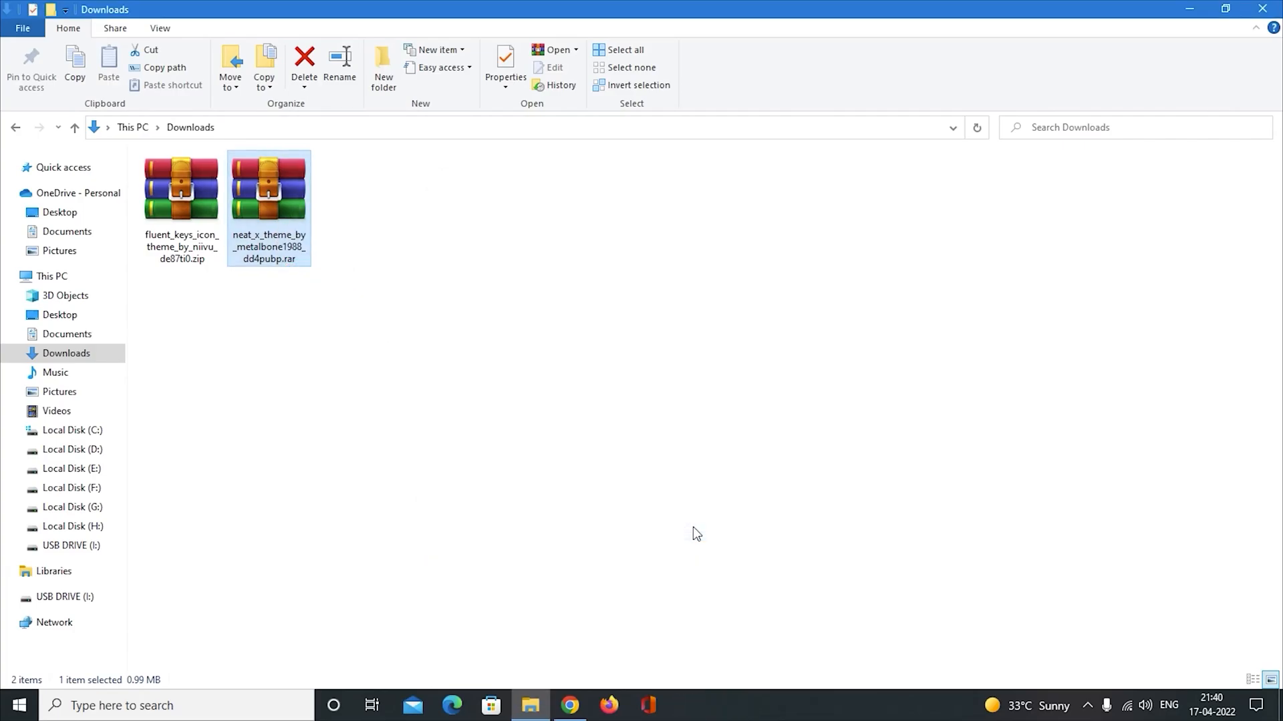
Copy the NeatX folder and the NeatX.theme file from inside the extracted theme's NeatX folder.
double_click(346, 199)
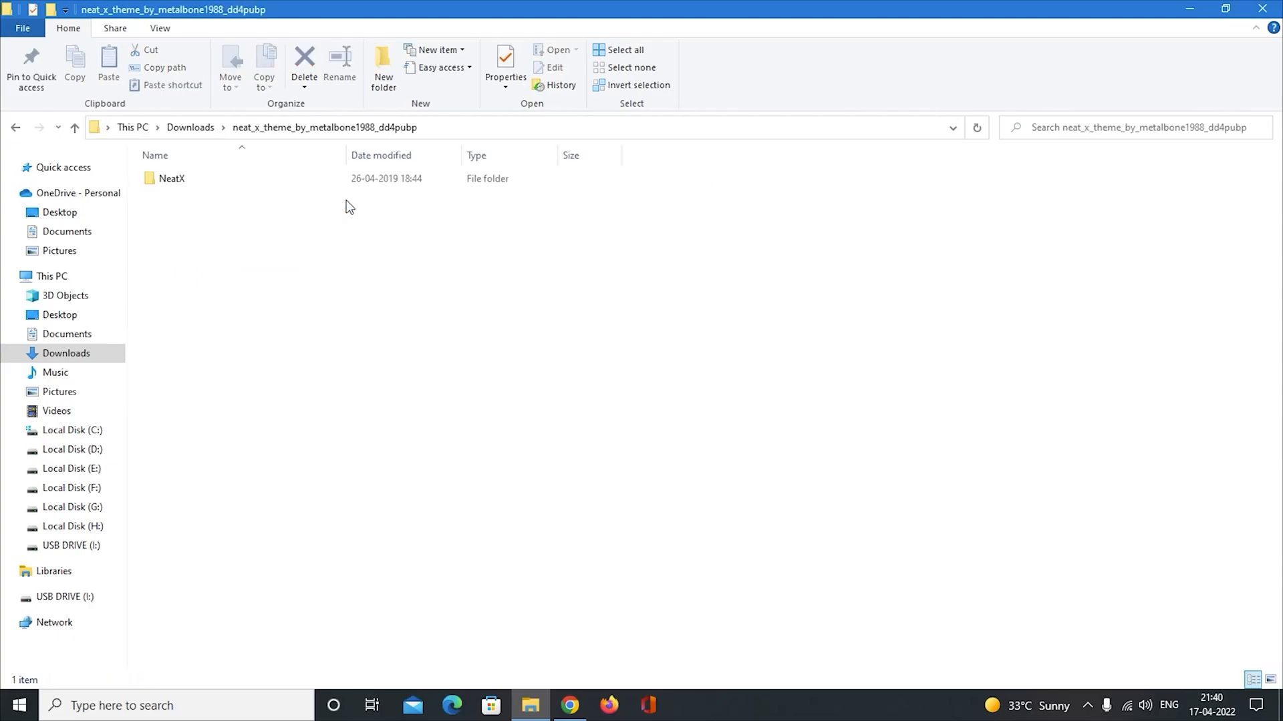
click(196, 187)
double_click(195, 187)
drag(203, 207, 199, 179)
right_click(257, 180)
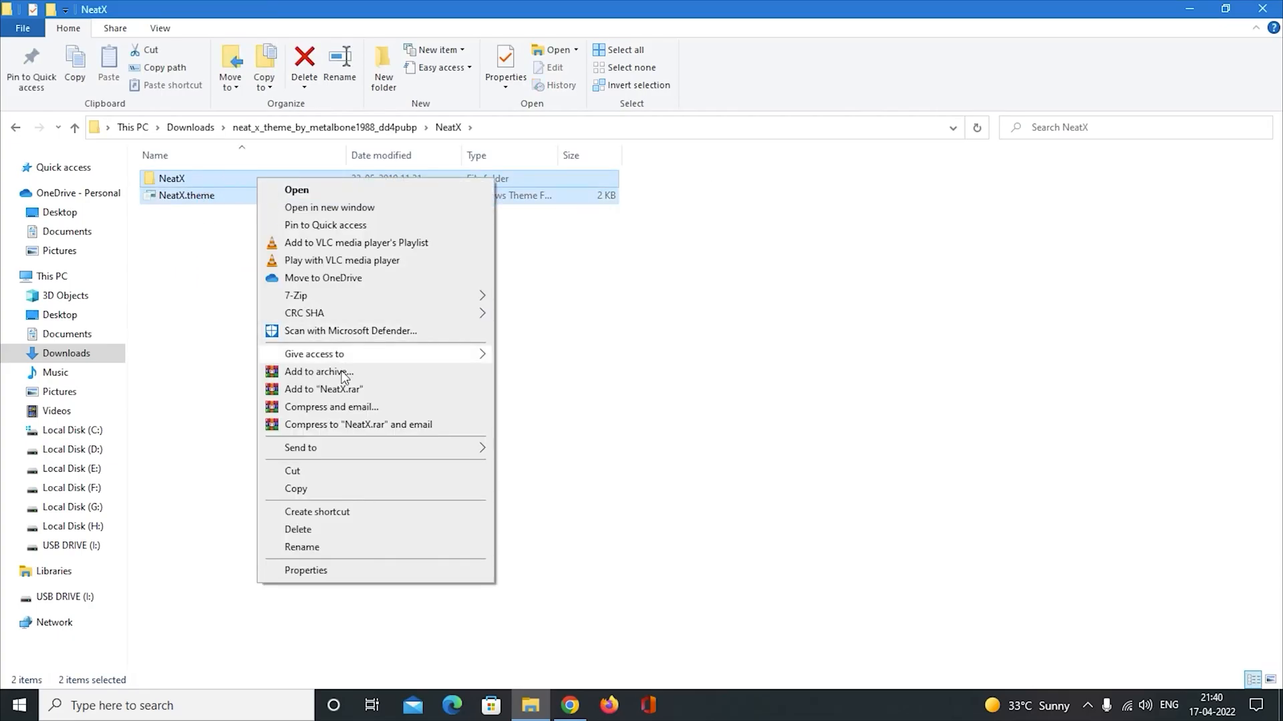
click(296, 488)
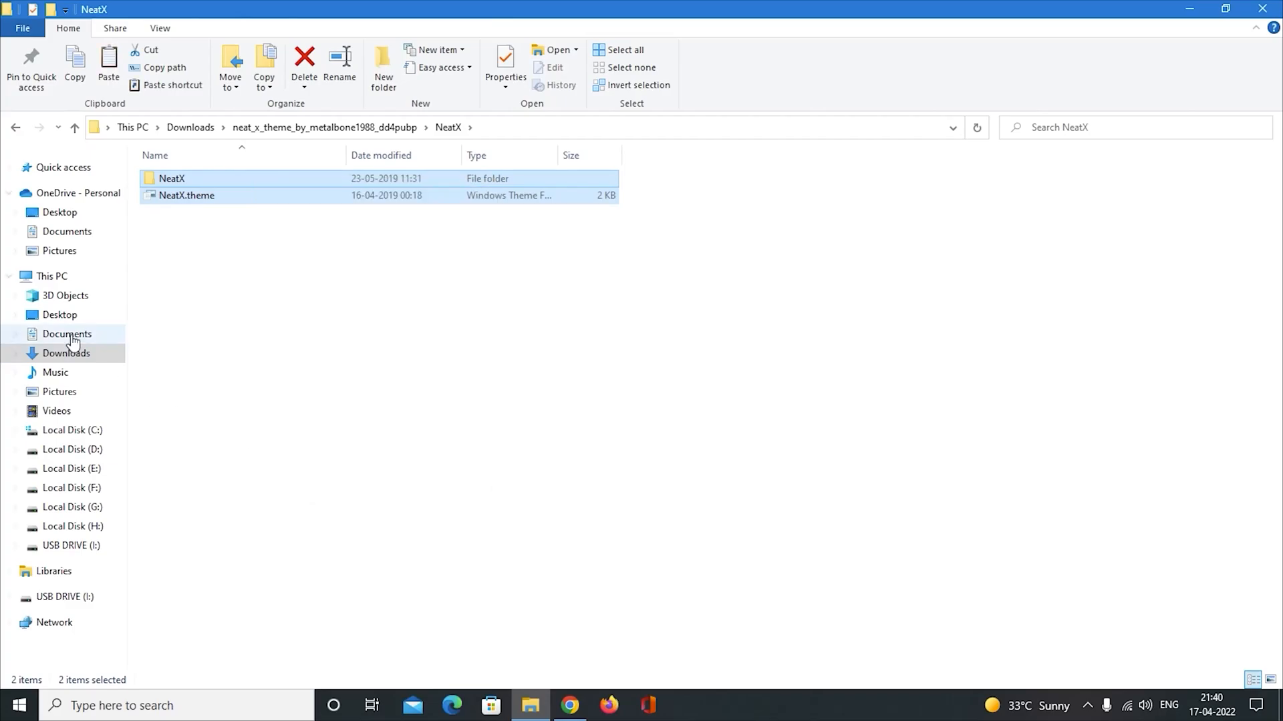
Go to the Themes folder under Windows\Resources on Local Disk (C:).
click(72, 281)
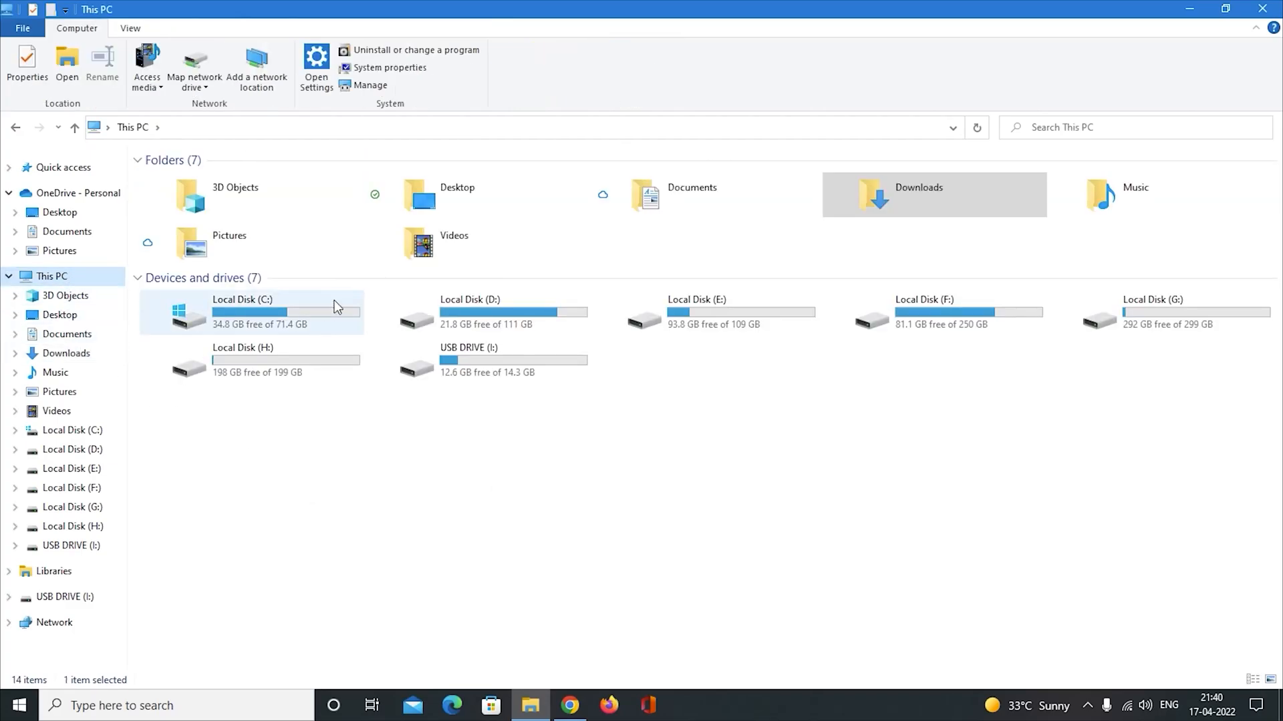
double_click(339, 319)
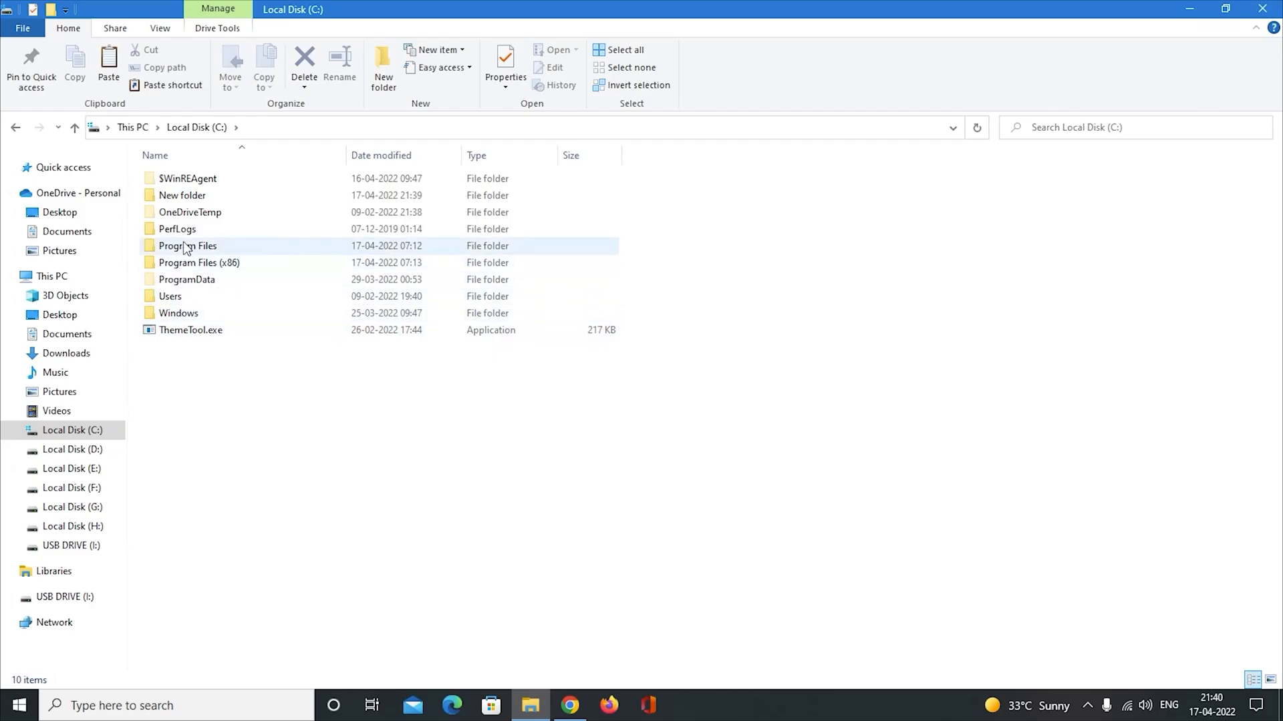
click(194, 315)
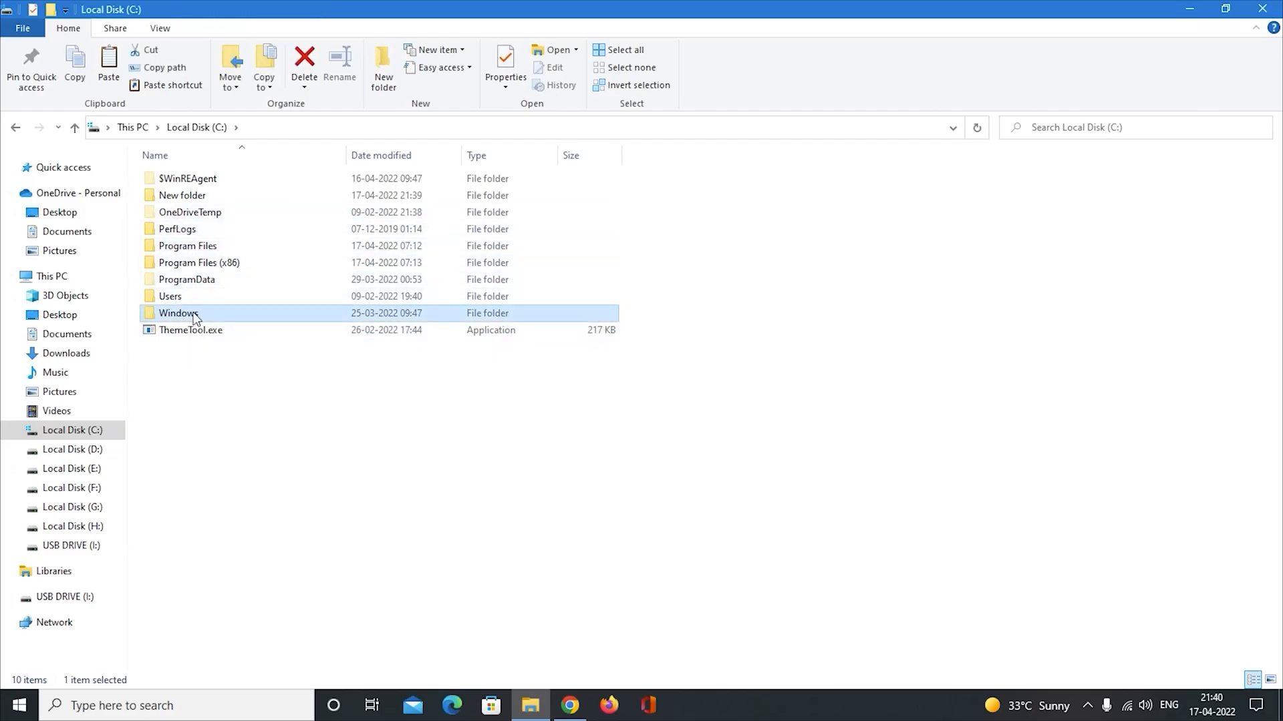
double_click(270, 318)
scroll(274, 347, down, 14)
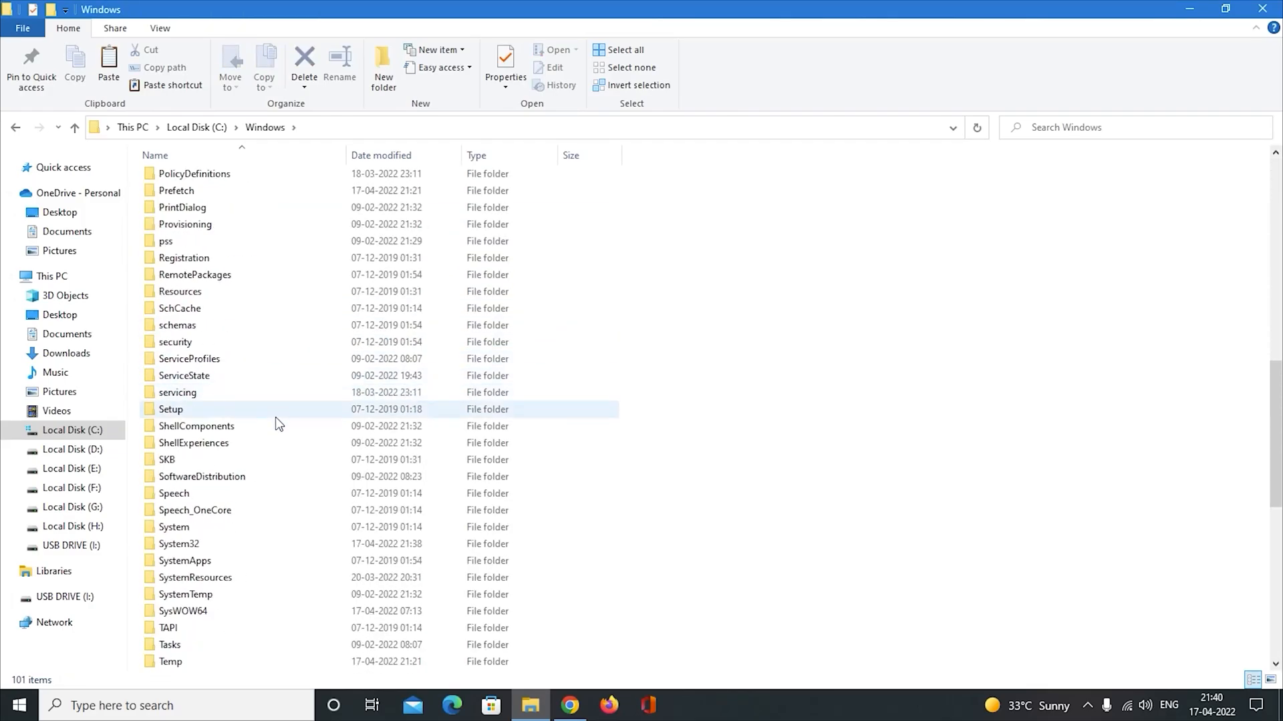
scroll(276, 414, down, 10)
scroll(277, 431, up, 10)
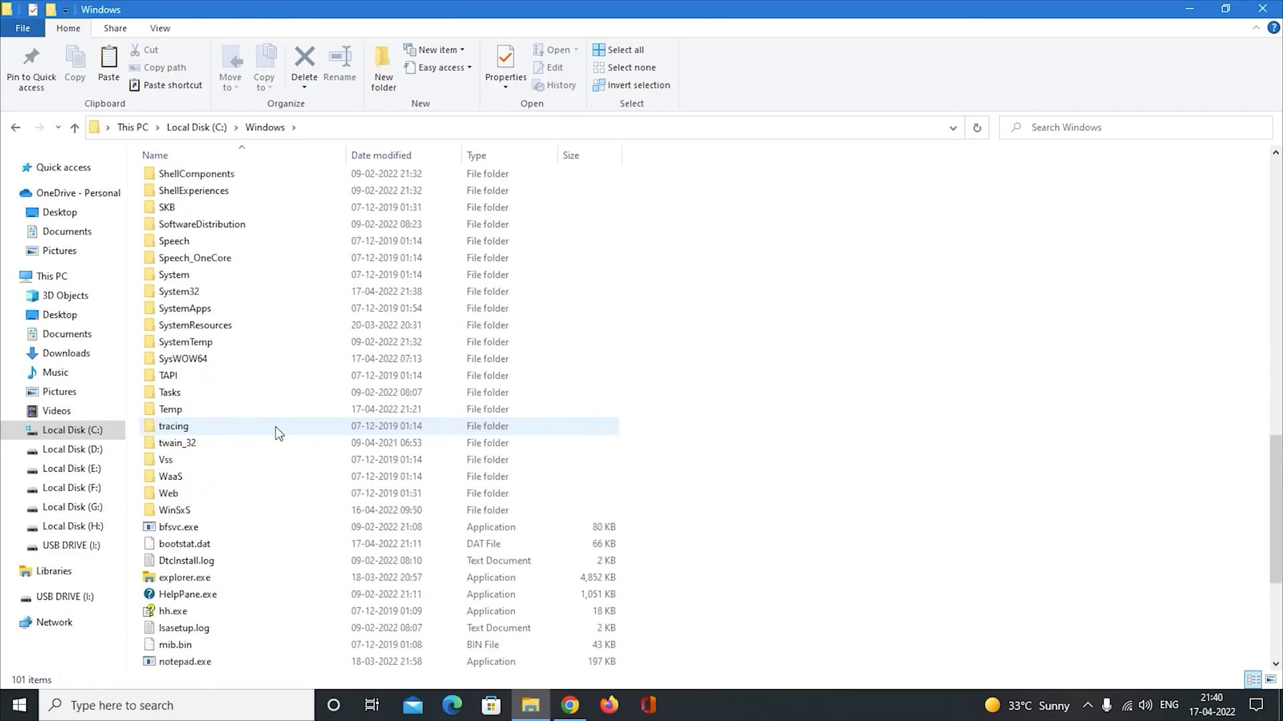
click(194, 294)
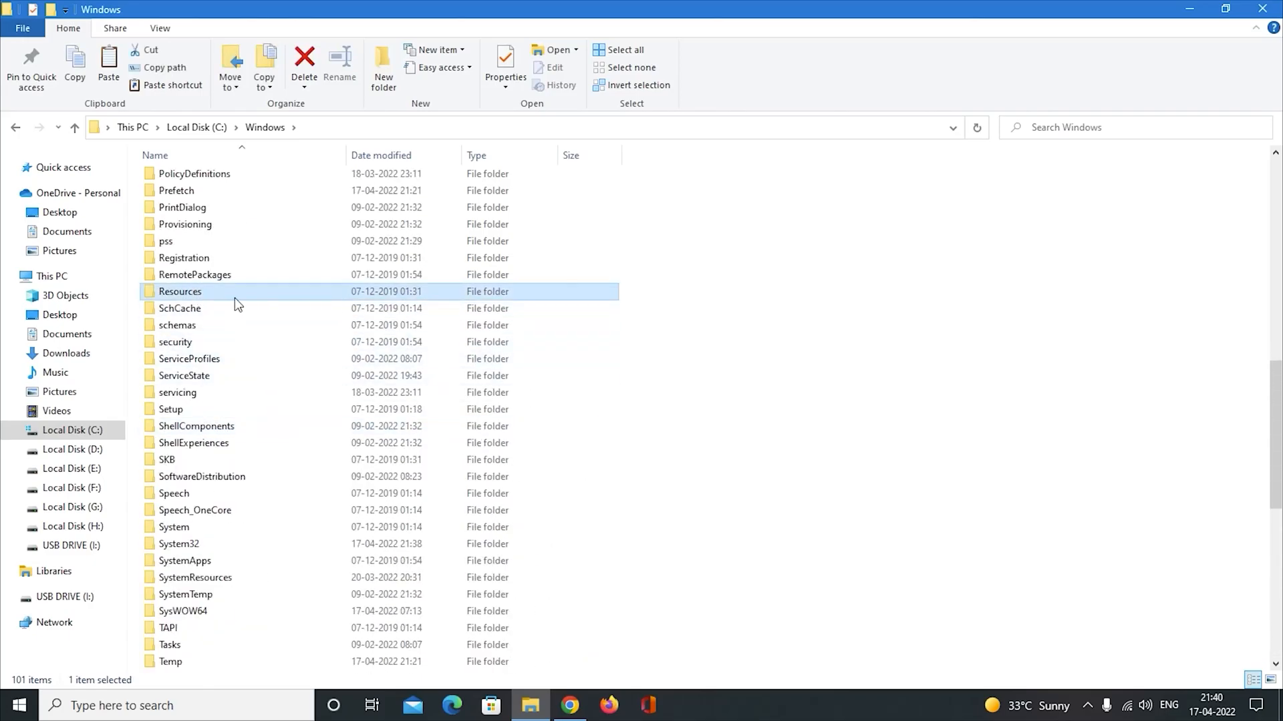
double_click(318, 292)
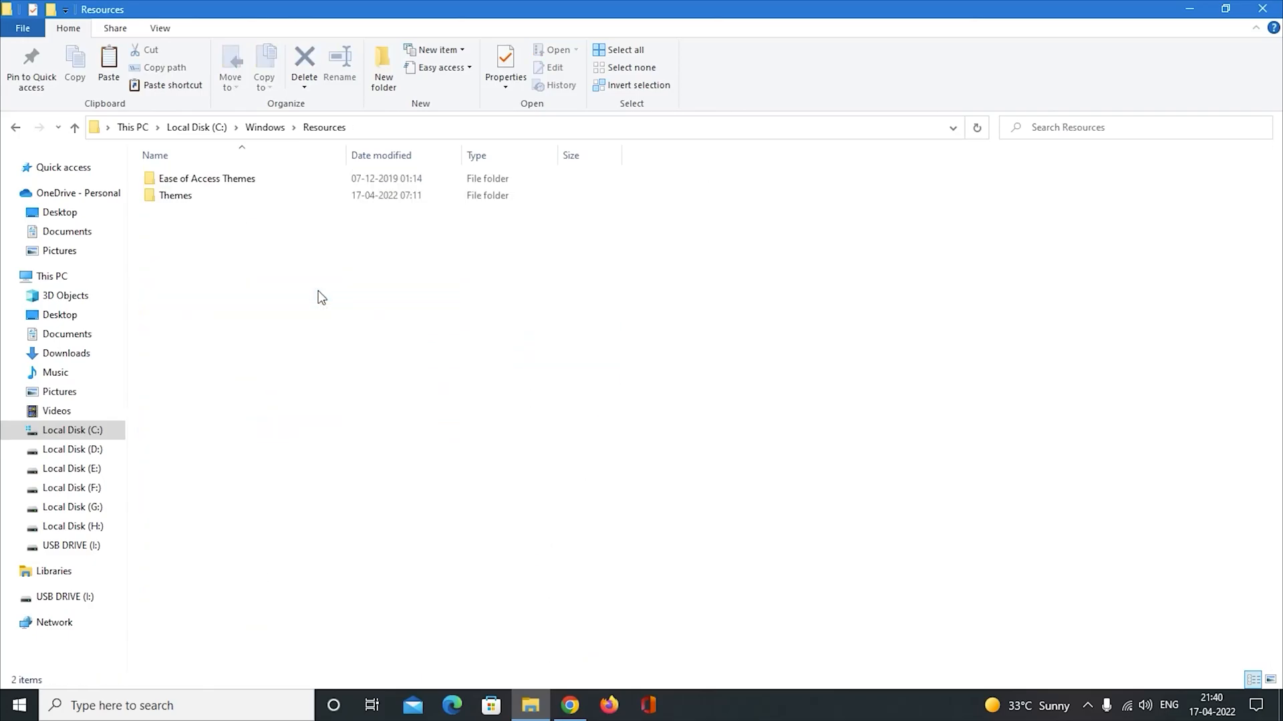
click(203, 197)
double_click(271, 199)
Paste the copied NeatX items into the Themes folder, granting administrator permission for all current items.
right_click(330, 334)
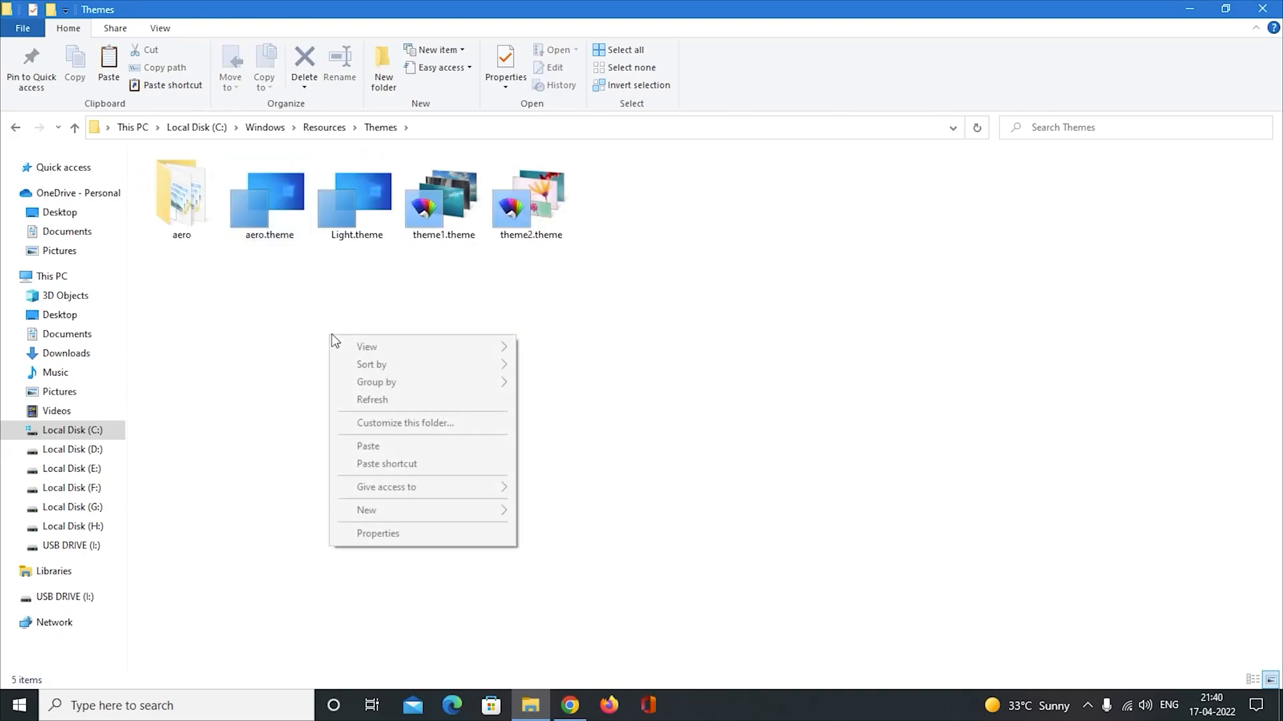
click(367, 447)
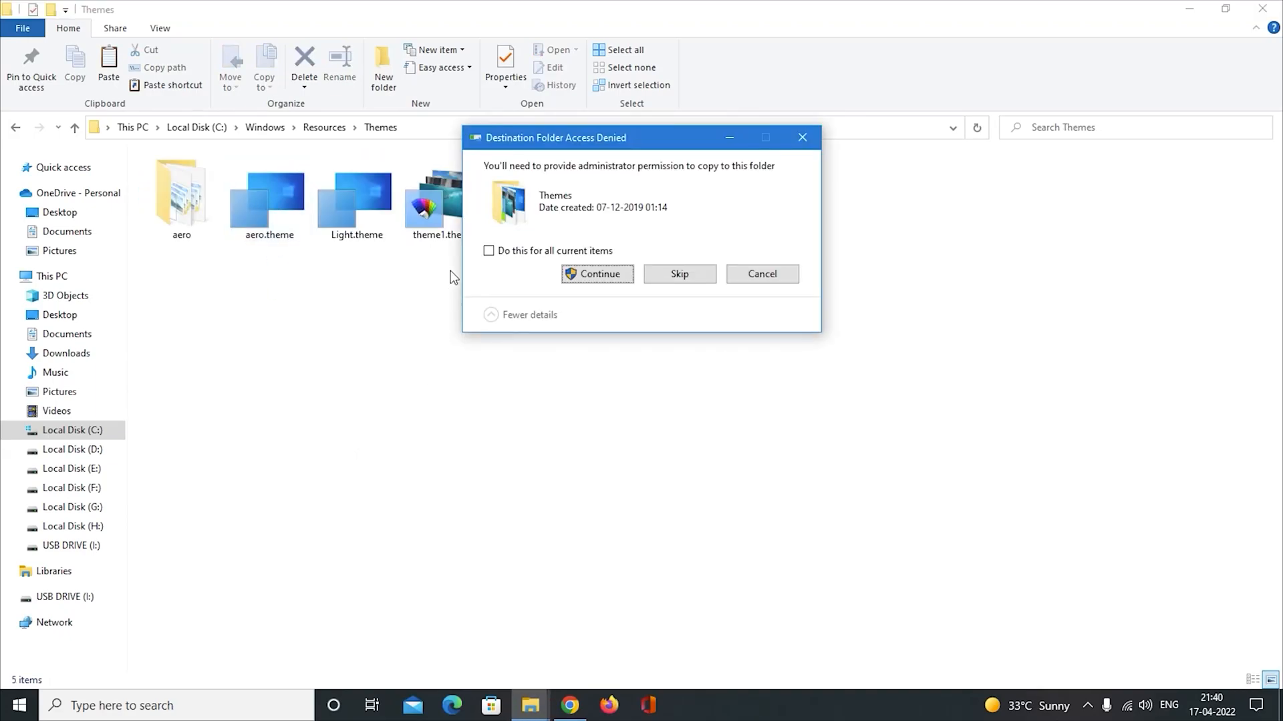
click(488, 252)
click(622, 277)
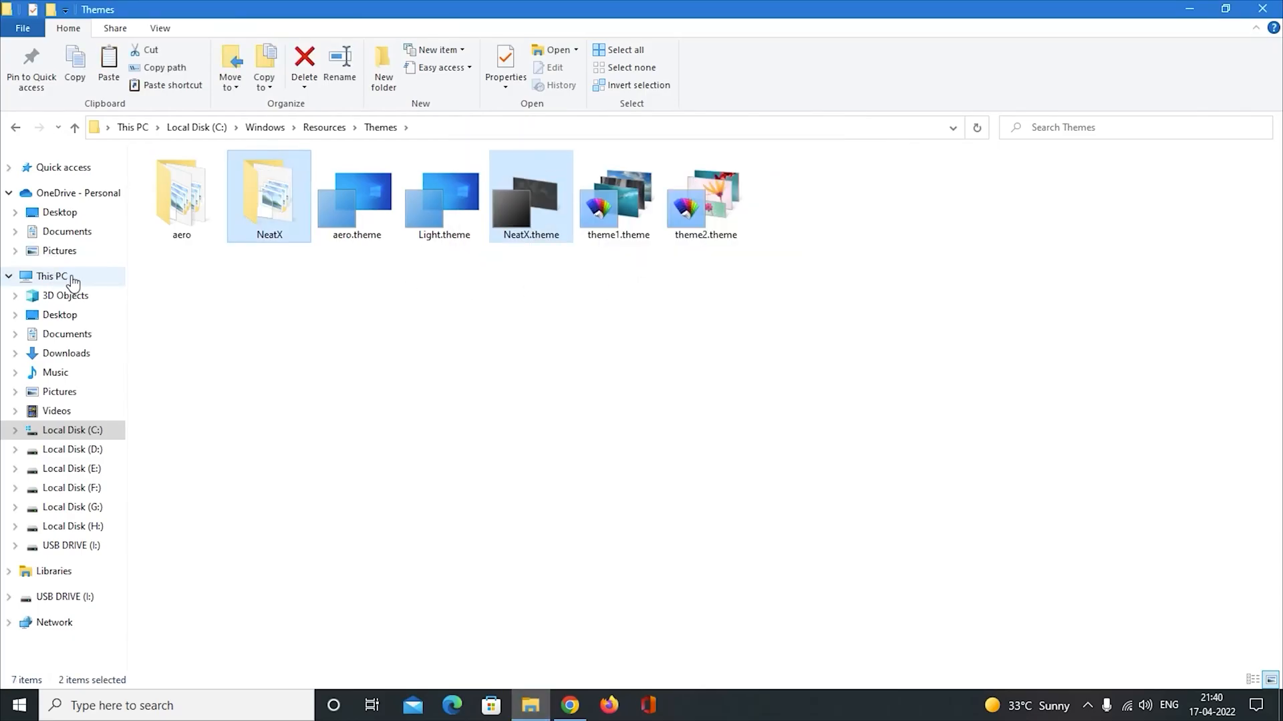
Run ThemeTool.exe from the root of Local Disk (C:) as administrator and agree to its license.
click(73, 281)
double_click(286, 314)
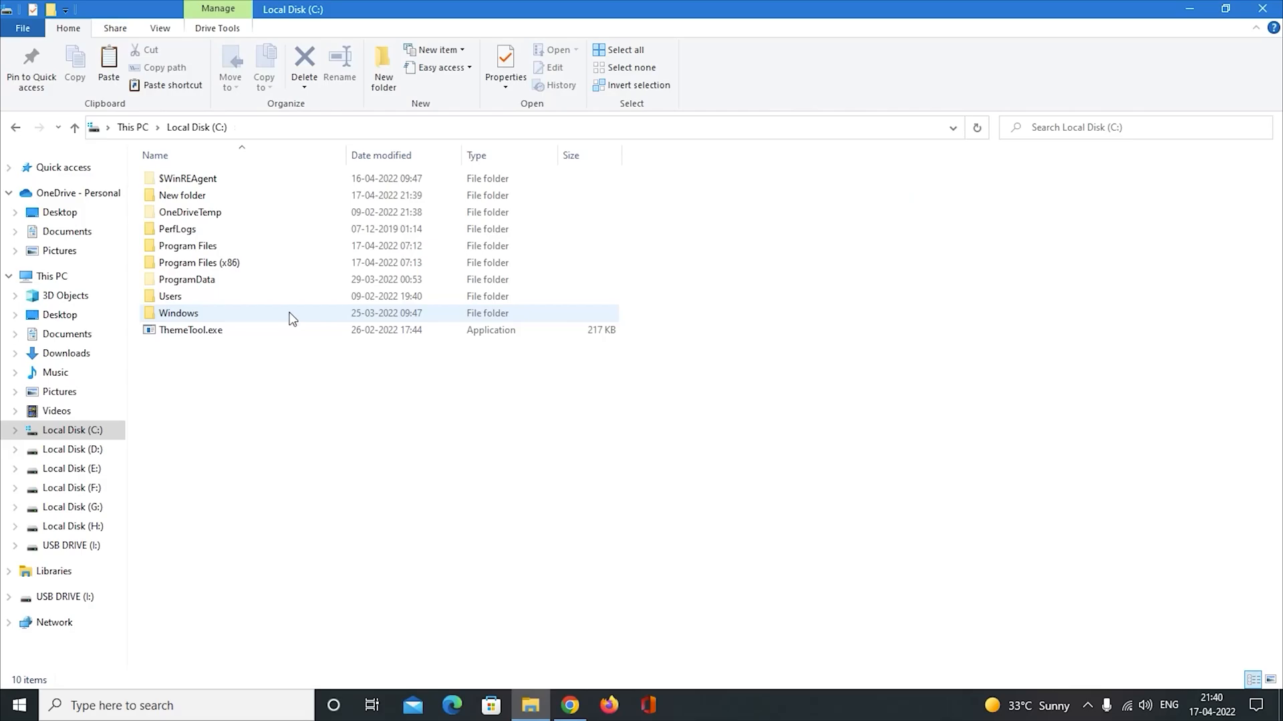
click(201, 330)
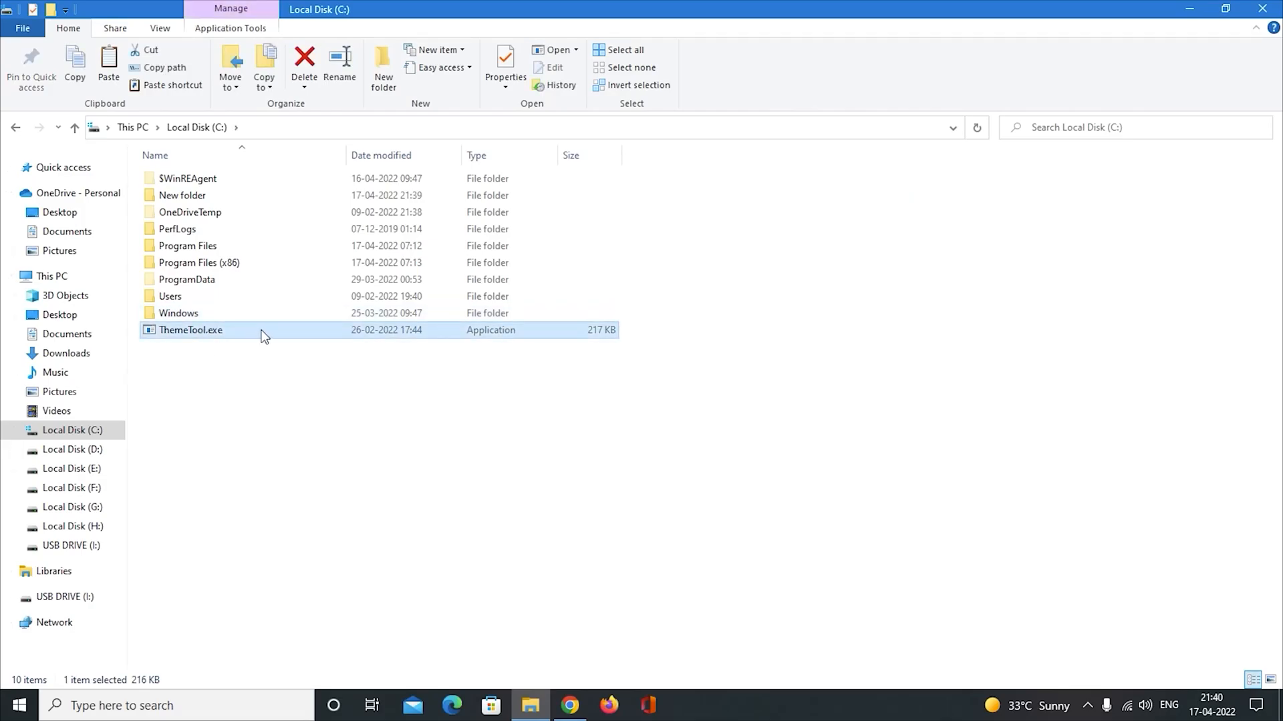
right_click(261, 332)
click(373, 266)
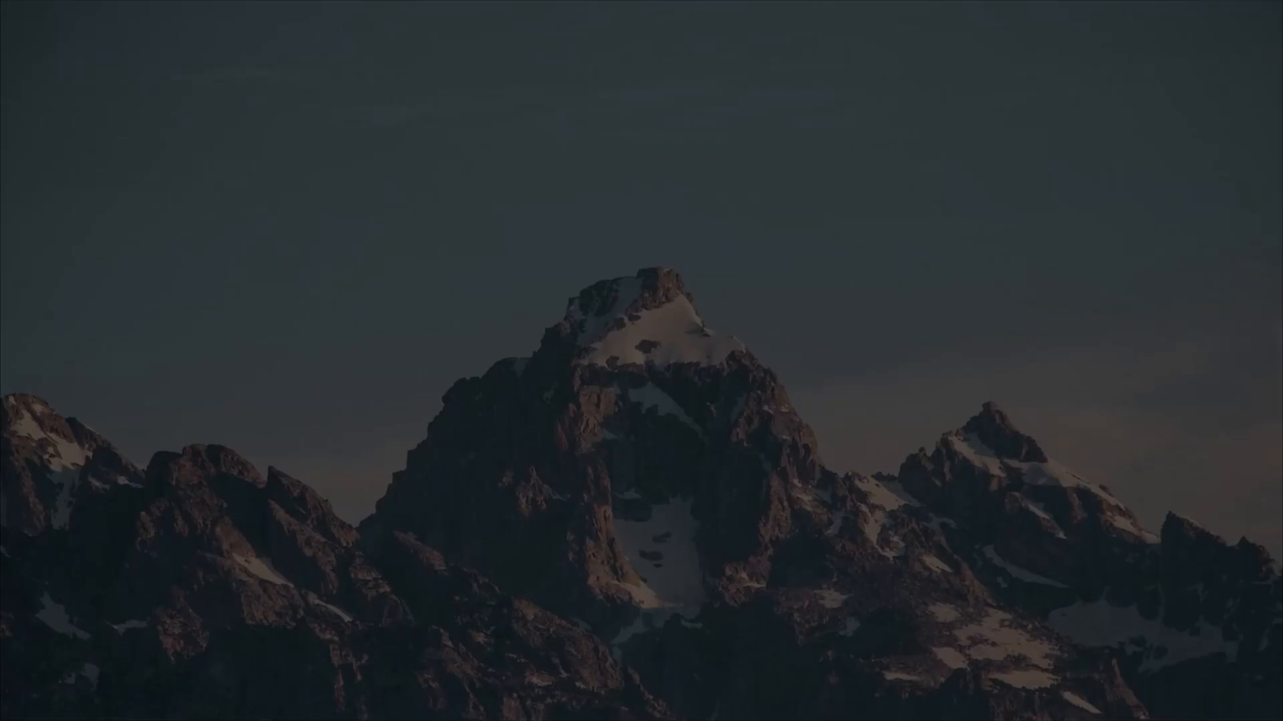
click(604, 471)
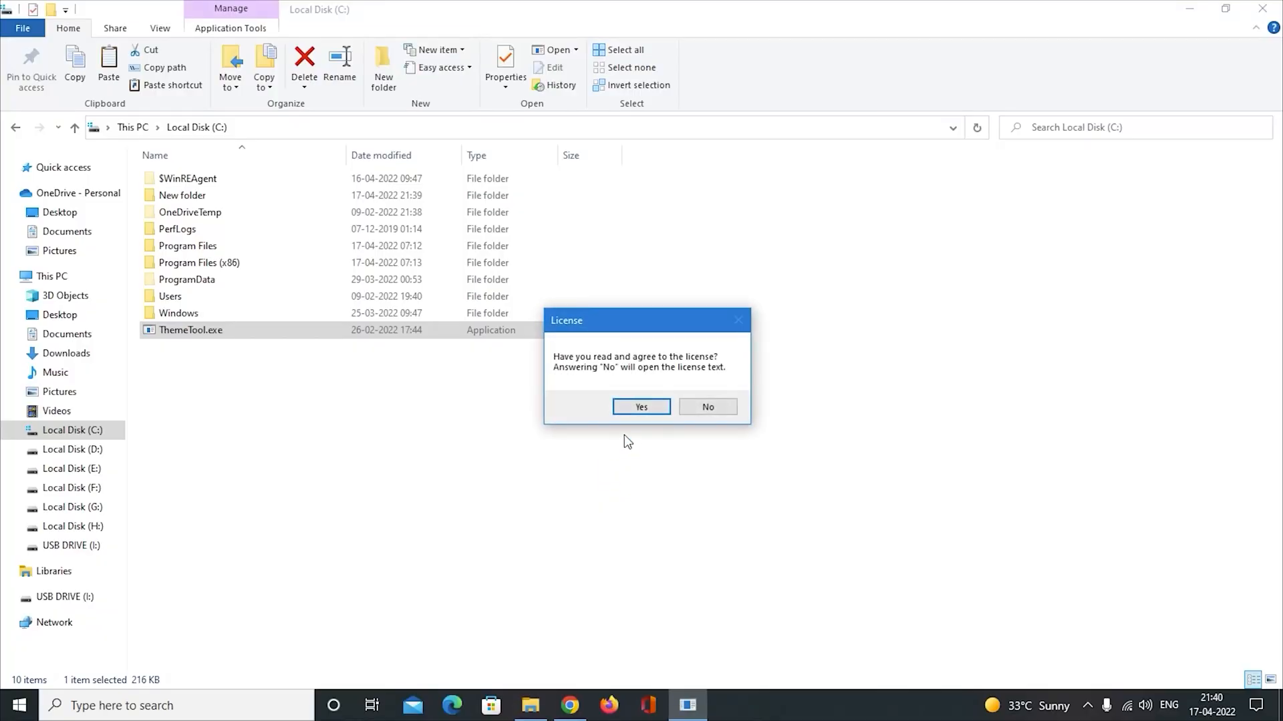
click(660, 405)
Patch and apply the Neat X theme in ThemeTool, then close the tool.
drag(264, 19, 620, 189)
click(400, 323)
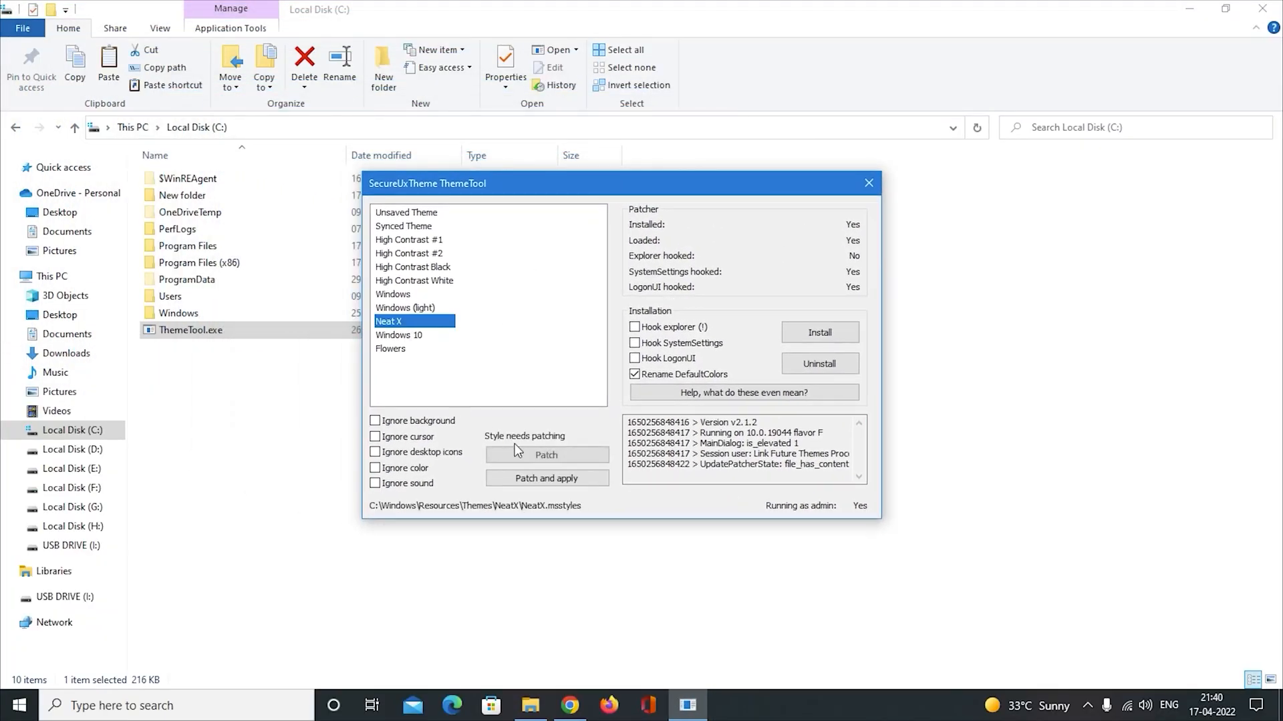
click(511, 455)
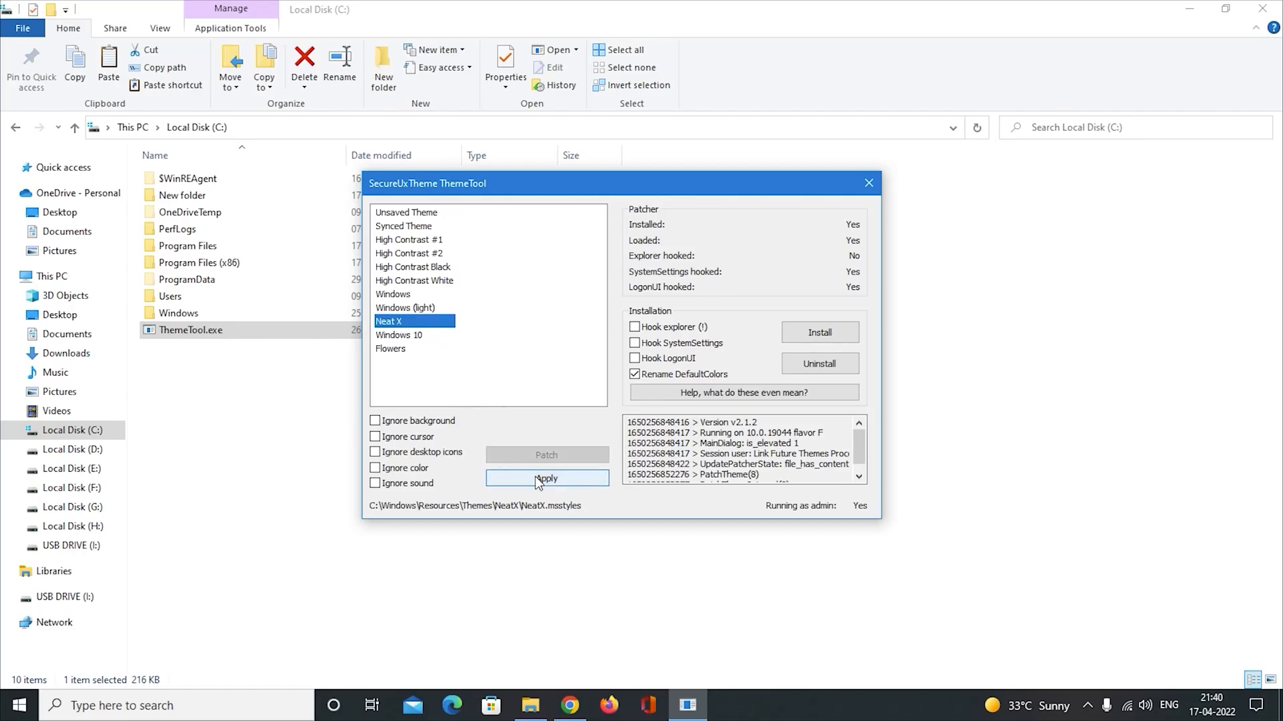
click(535, 477)
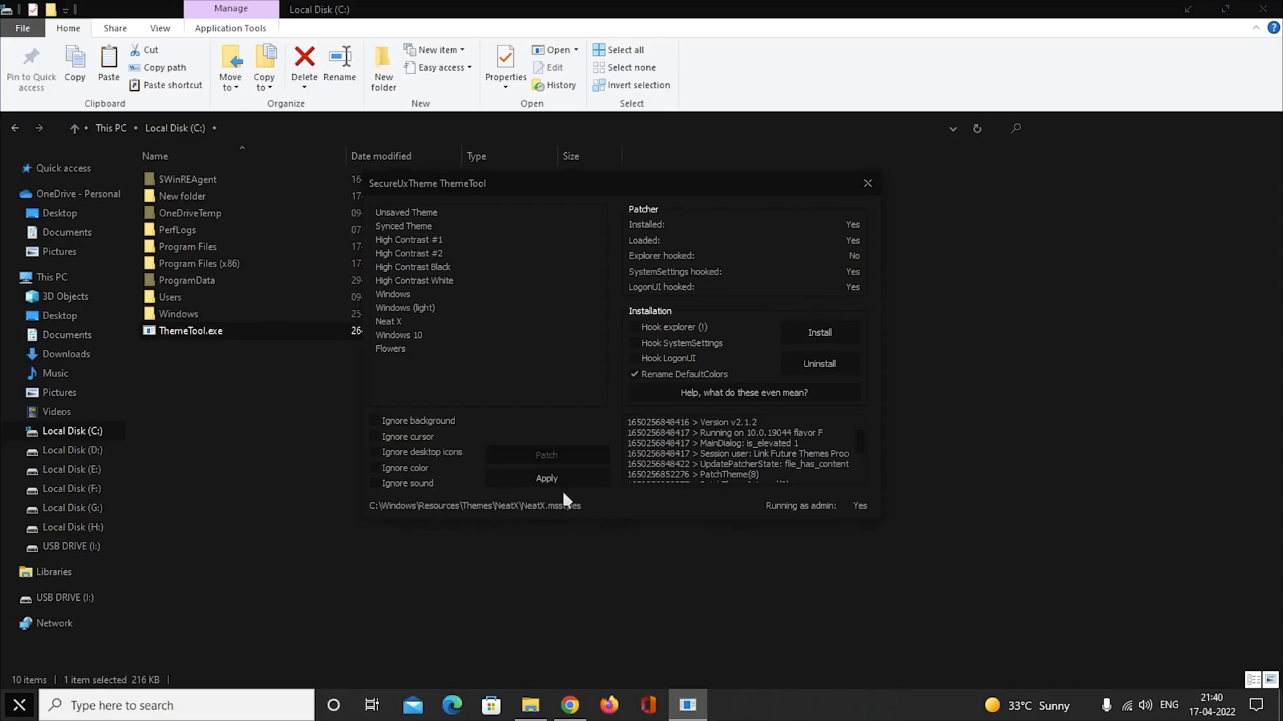
click(867, 182)
Check how This PC looks with the applied theme in a maximised and a restored window, and close it.
click(75, 284)
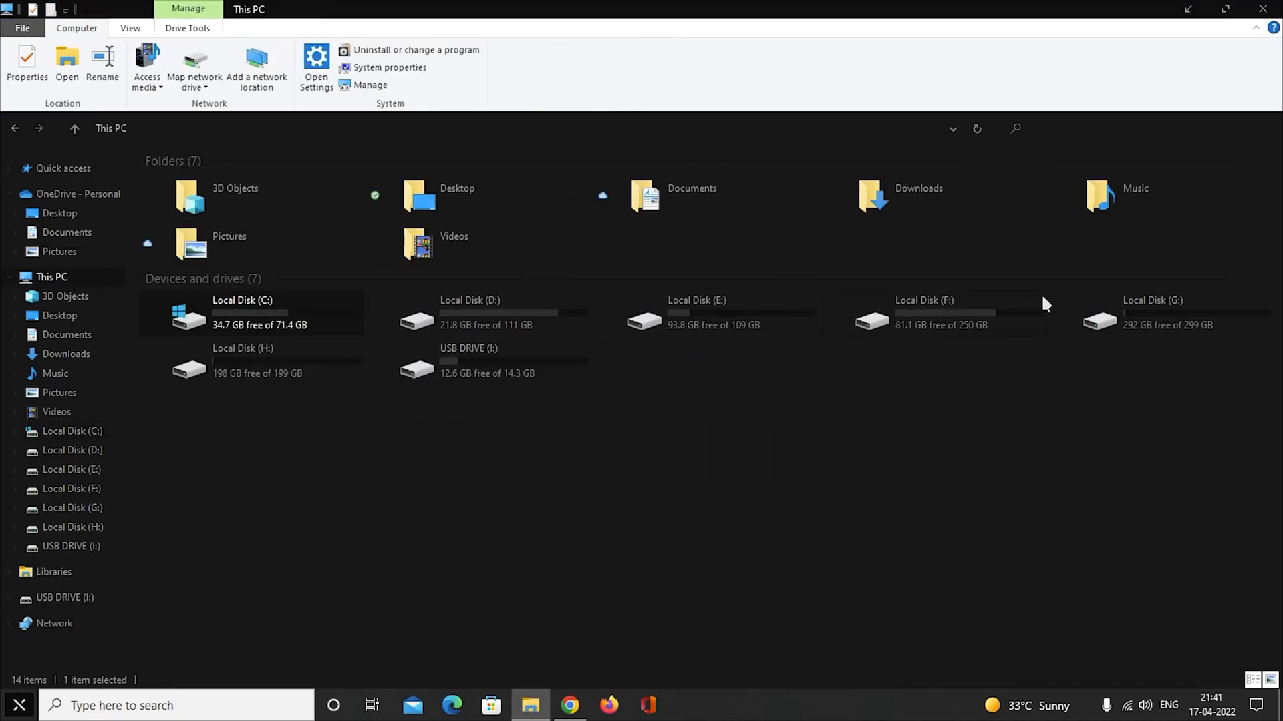
click(1225, 9)
drag(968, 27, 653, 73)
click(966, 70)
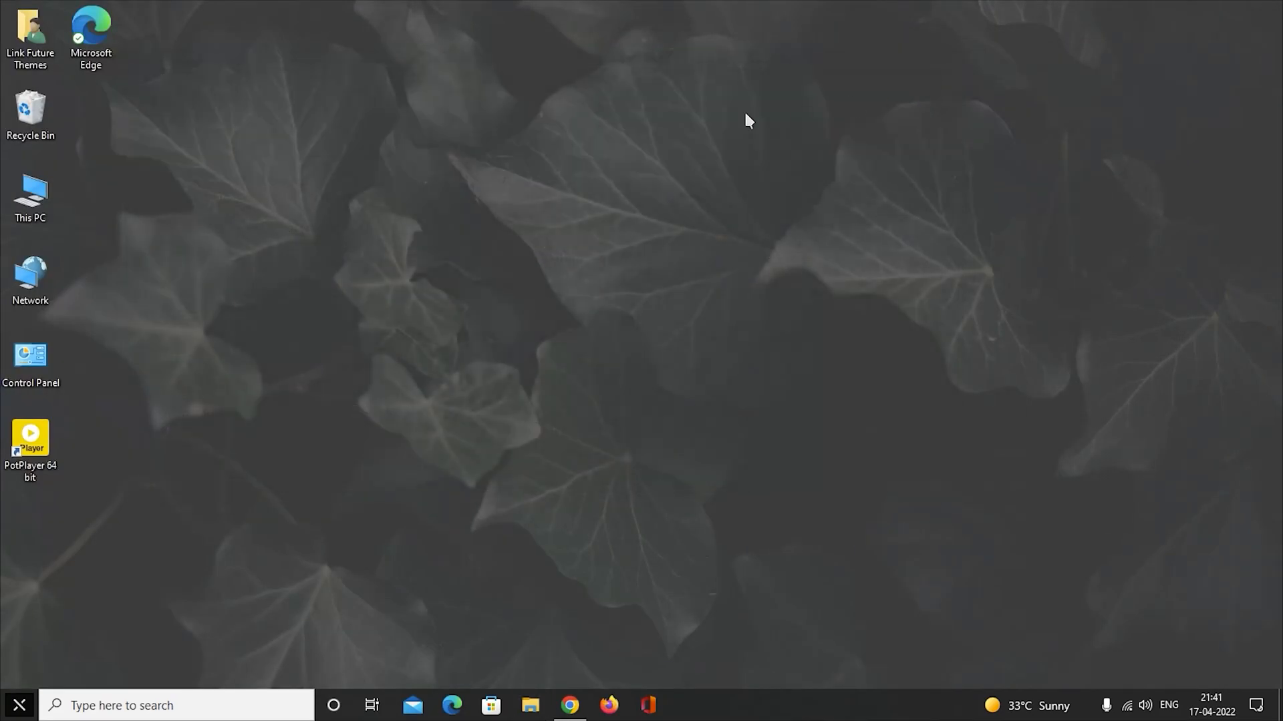
Extract fluent_keys_icon_theme_by_niivu_de87ti0.zip in the Downloads folder to a folder of the same name and open that folder.
double_click(33, 197)
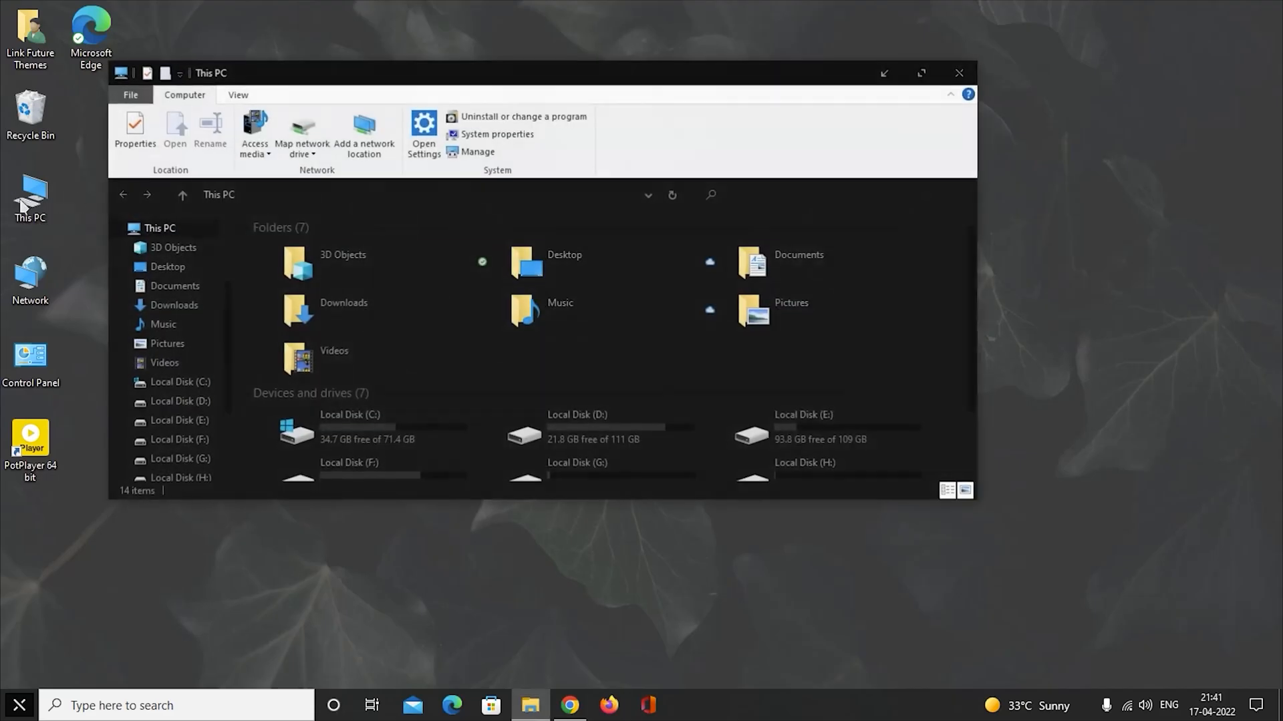
click(923, 73)
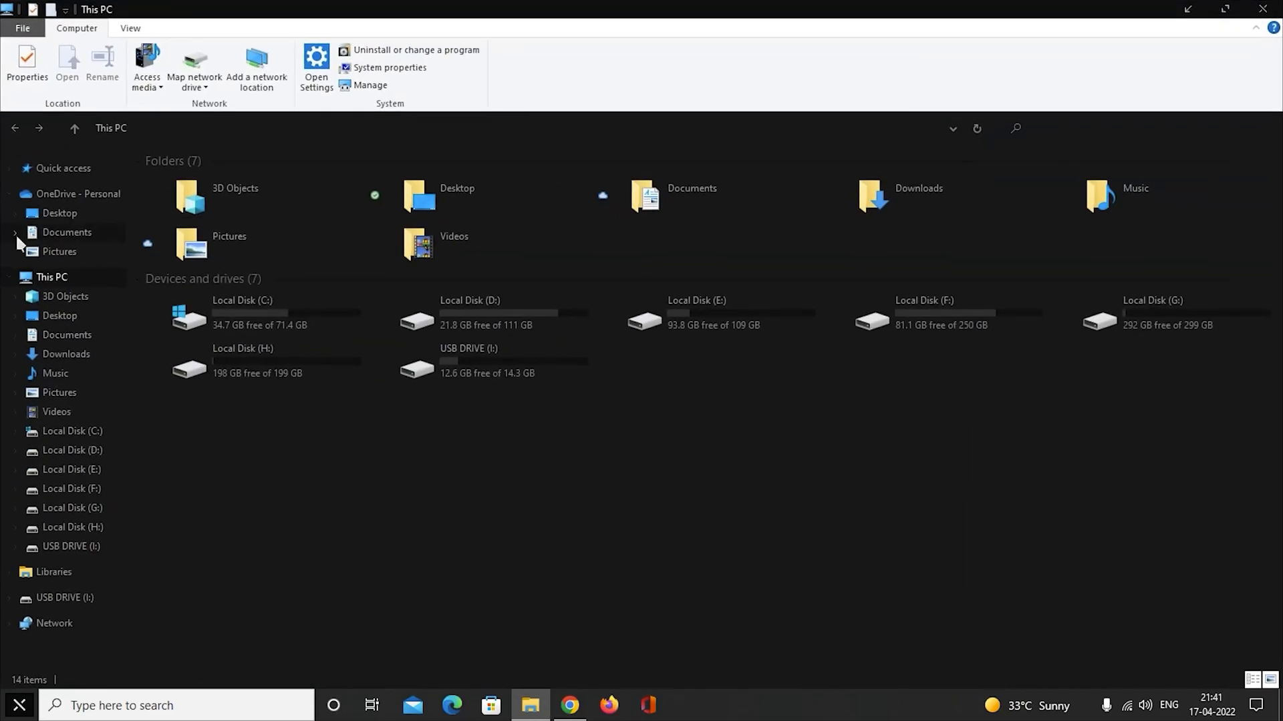
click(97, 355)
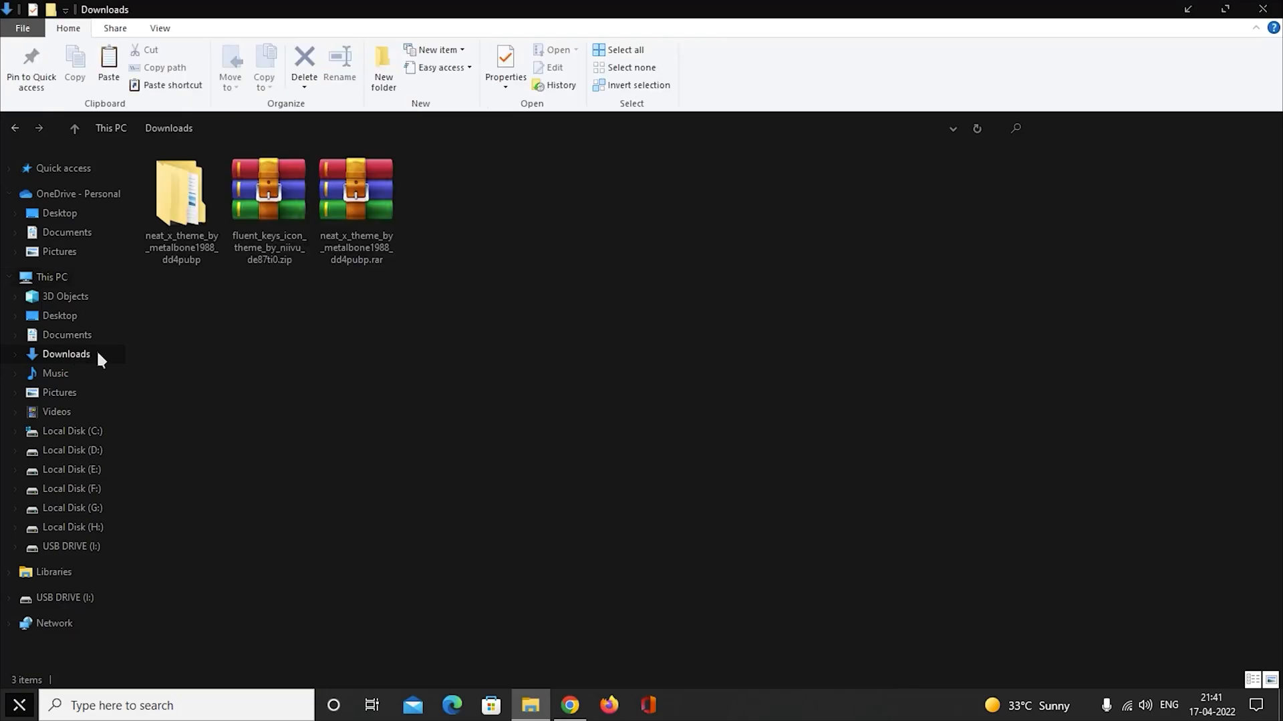
click(269, 217)
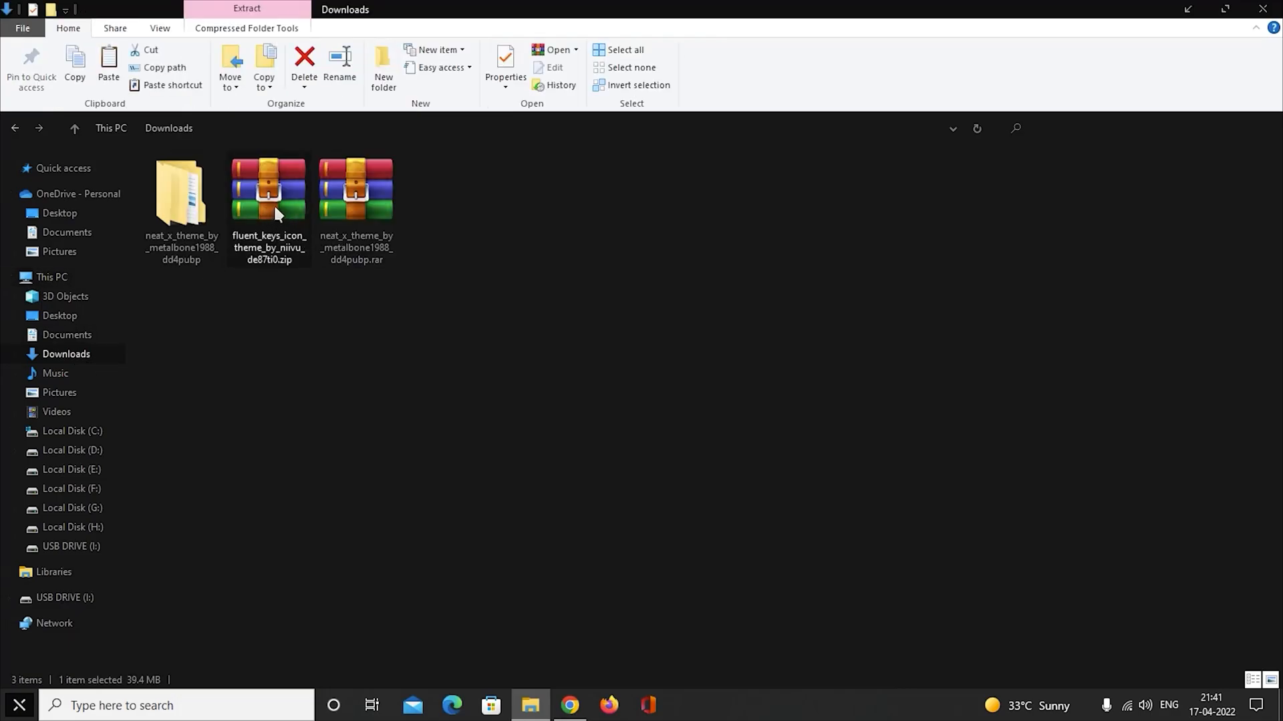
right_click(276, 212)
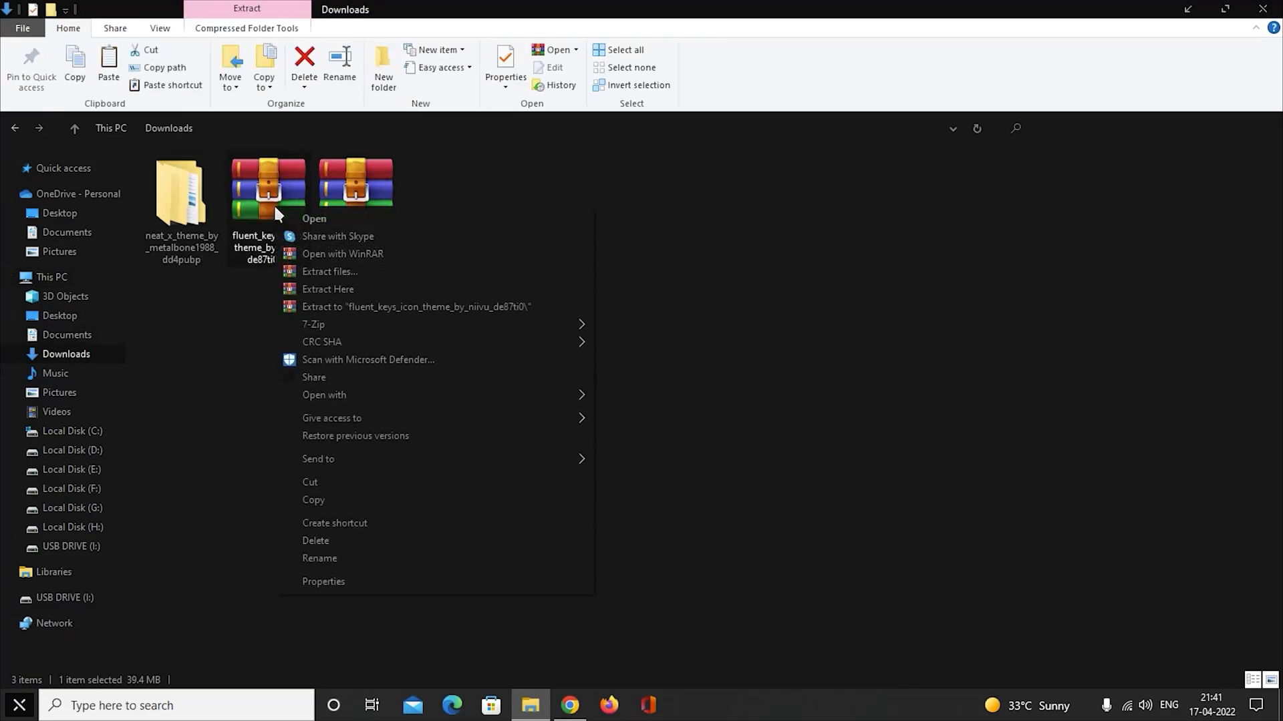
click(403, 272)
click(707, 530)
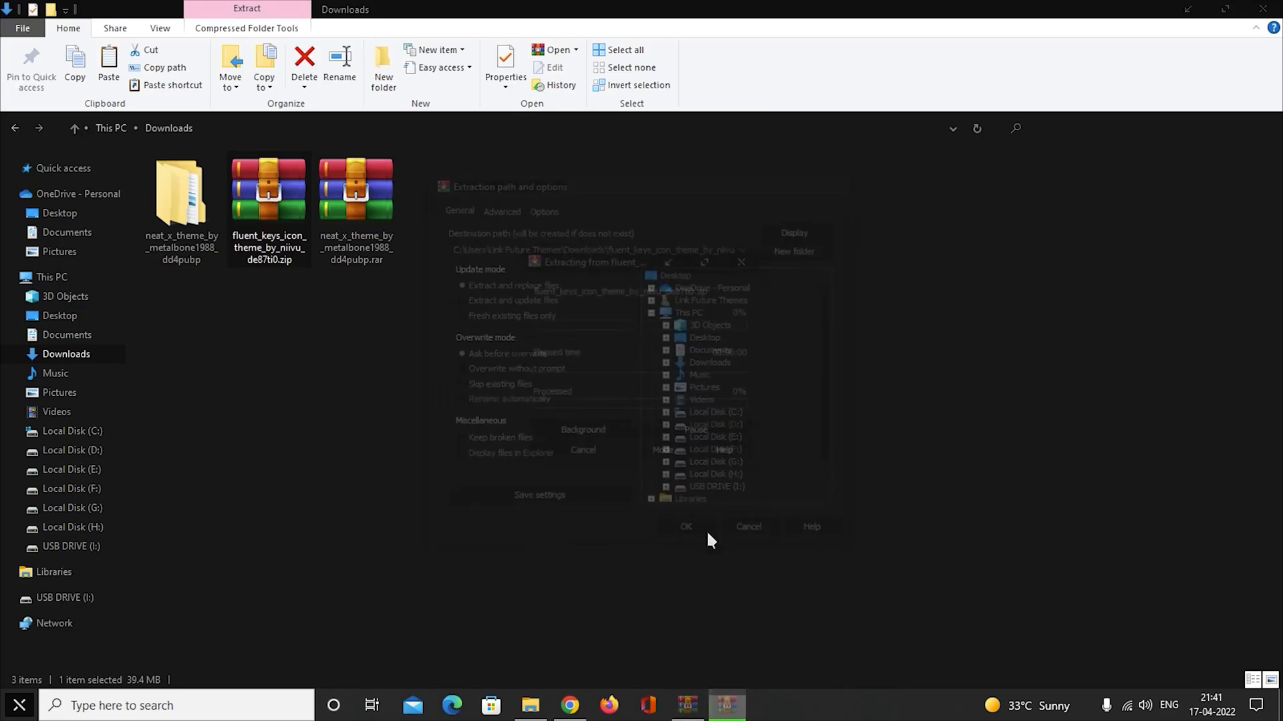
double_click(459, 223)
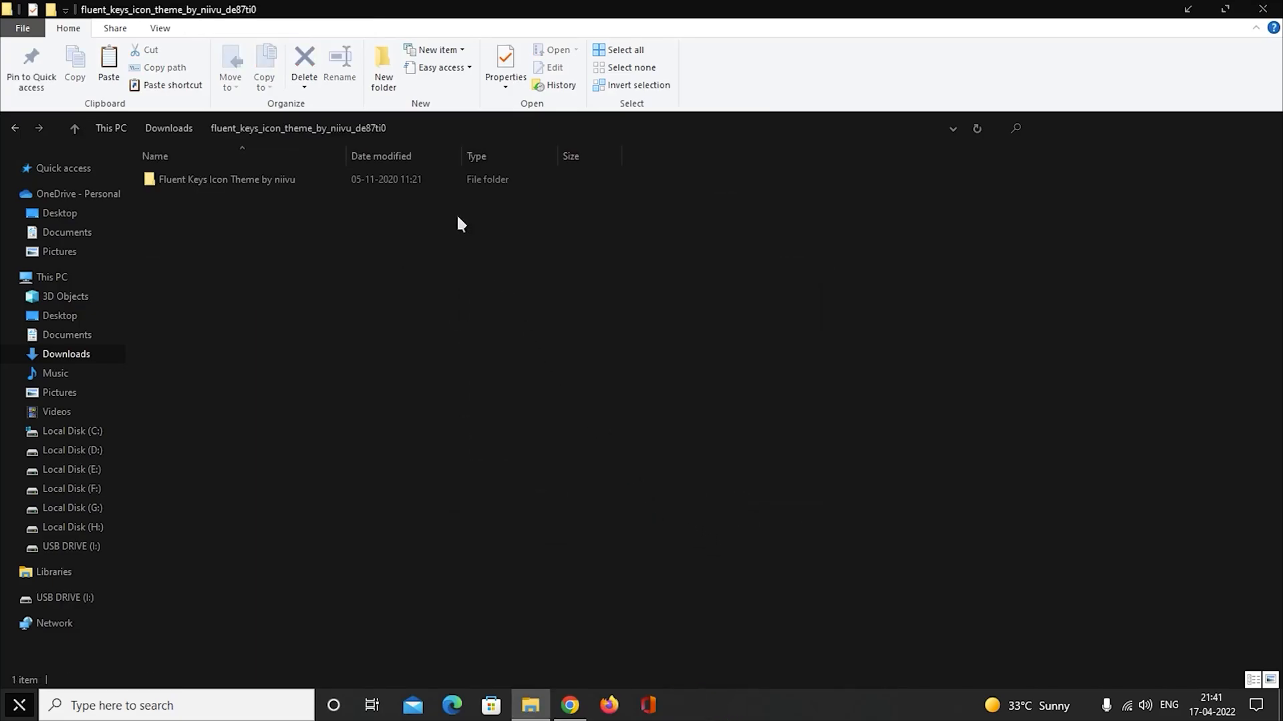
Open the iPacks 1703-1809 folder inside Fluent Keys Icon Theme by niivu and show its files as large icons.
double_click(251, 178)
click(183, 213)
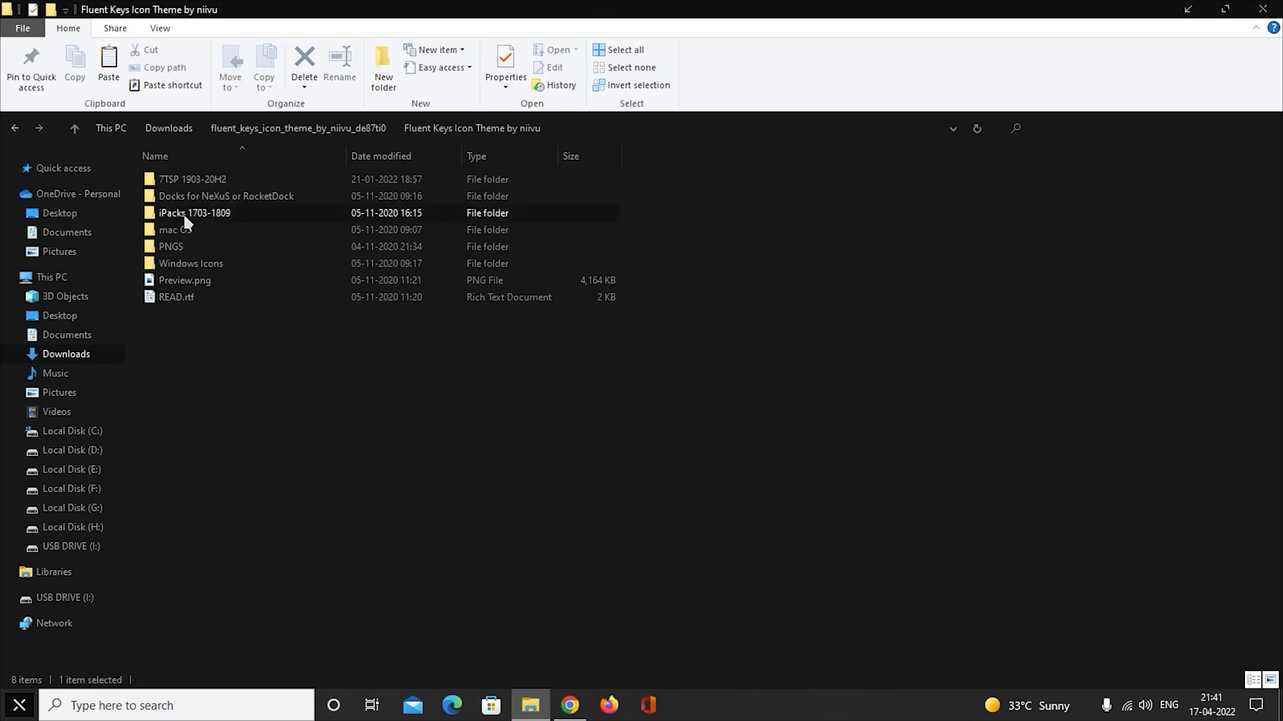
double_click(309, 218)
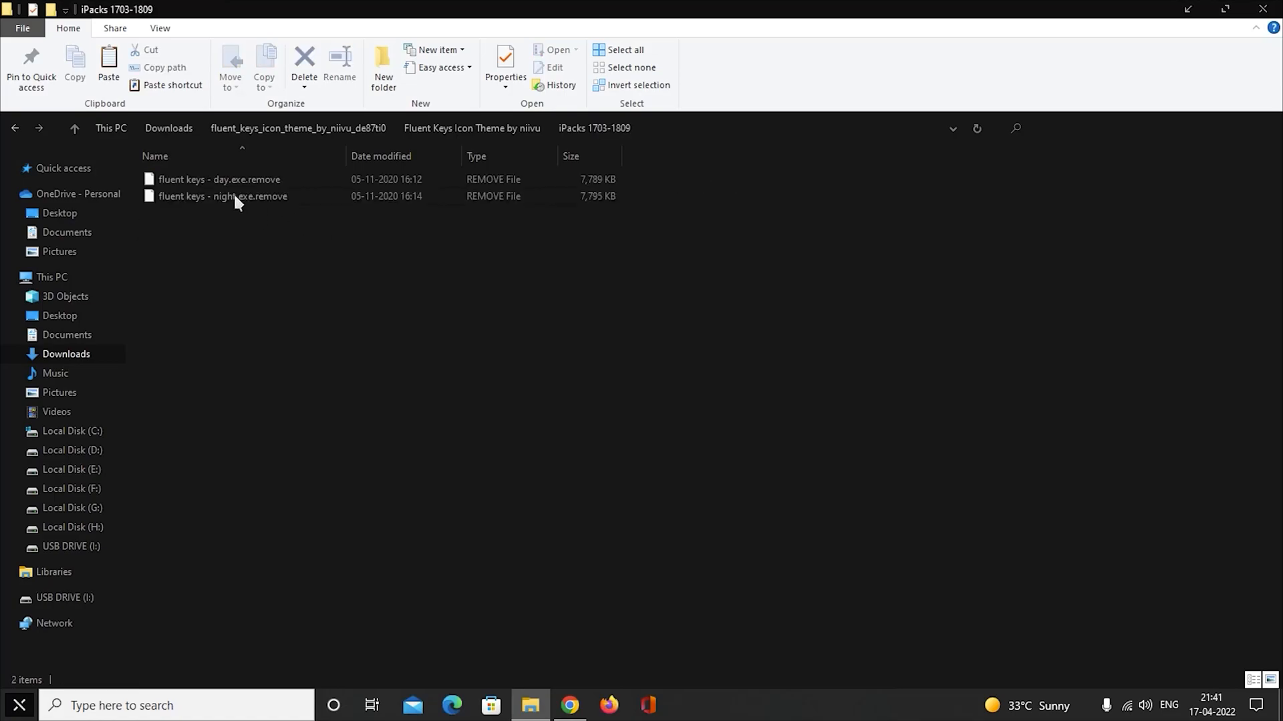
click(275, 179)
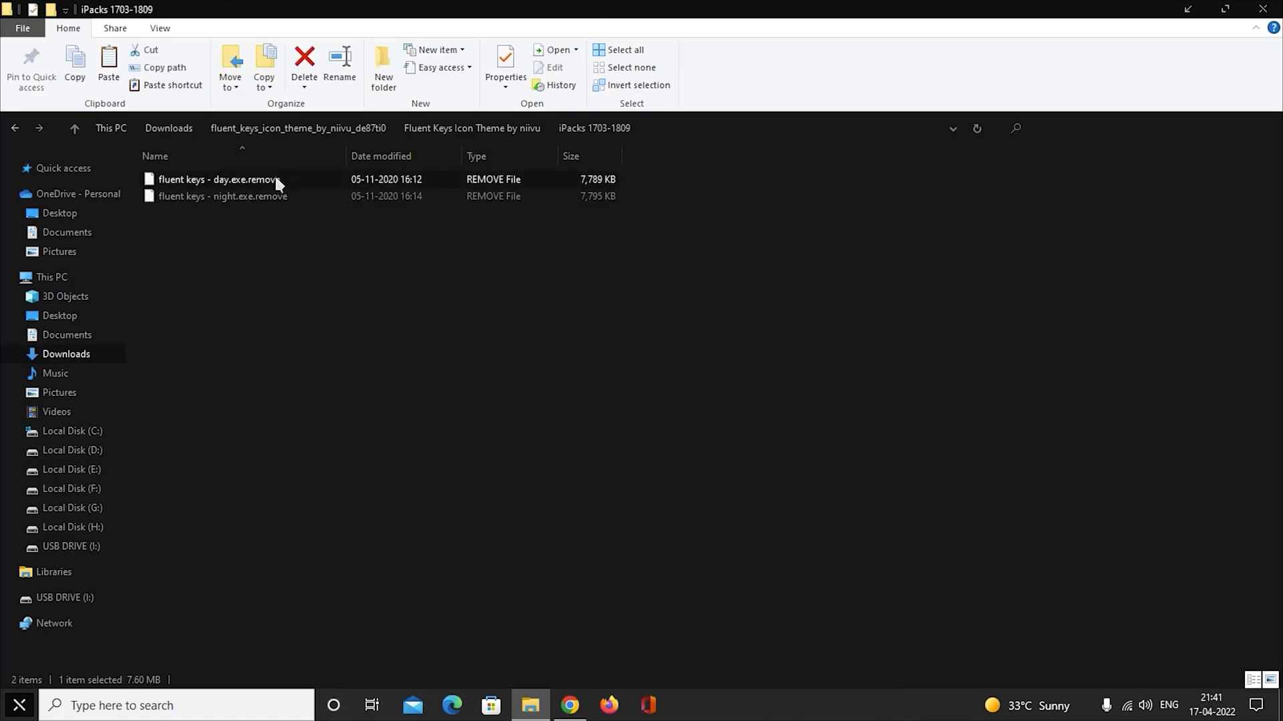
click(1270, 680)
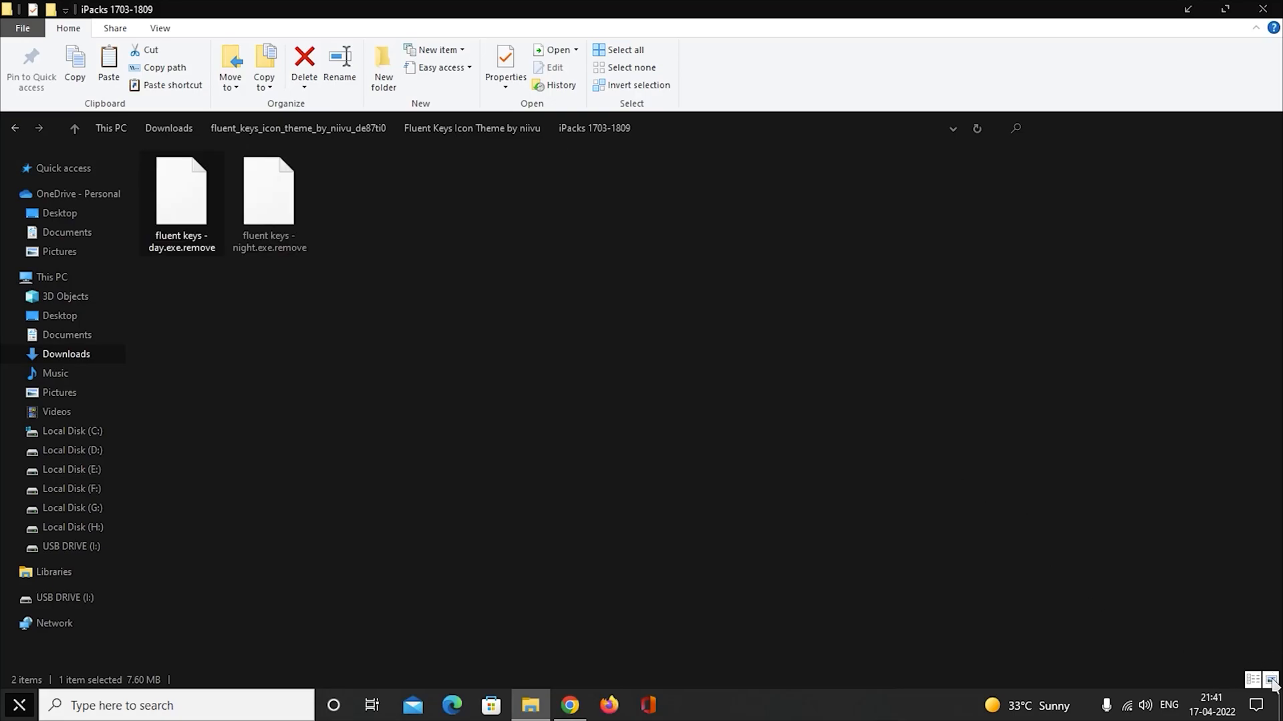
Rename fluent keys - day.exe.remove to fluent keys - day.exe and refresh the folder.
right_click(185, 214)
click(224, 562)
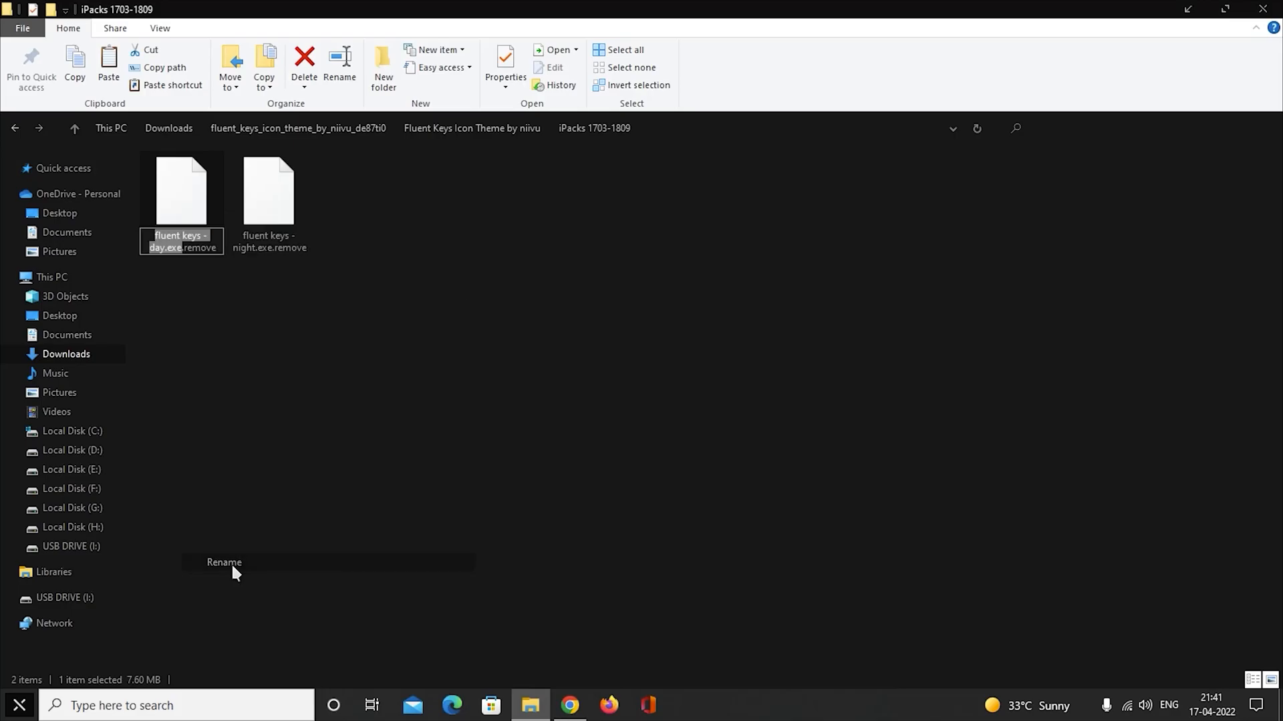
drag(218, 247, 187, 257)
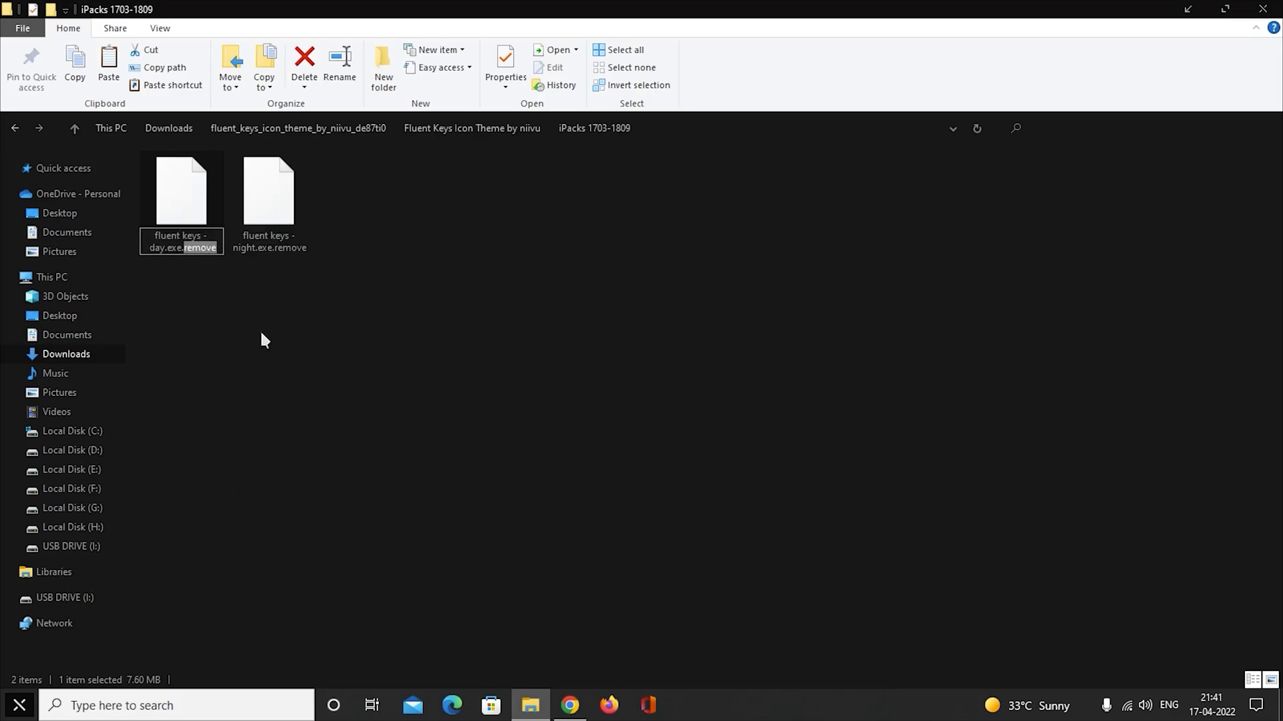
key(BackSpace)
key(Return)
click(714, 361)
right_click(488, 281)
click(531, 343)
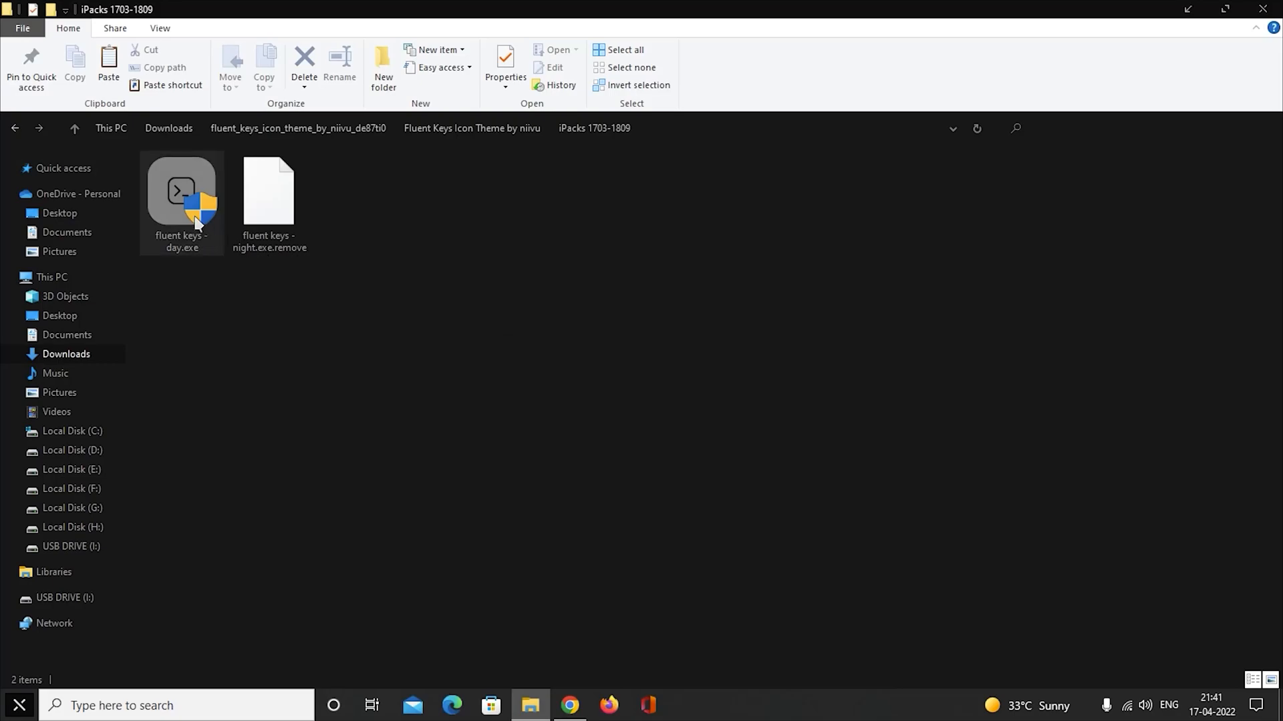
Run fluent keys - day.exe as administrator, allow it to make changes, and minimise the folder window.
right_click(168, 186)
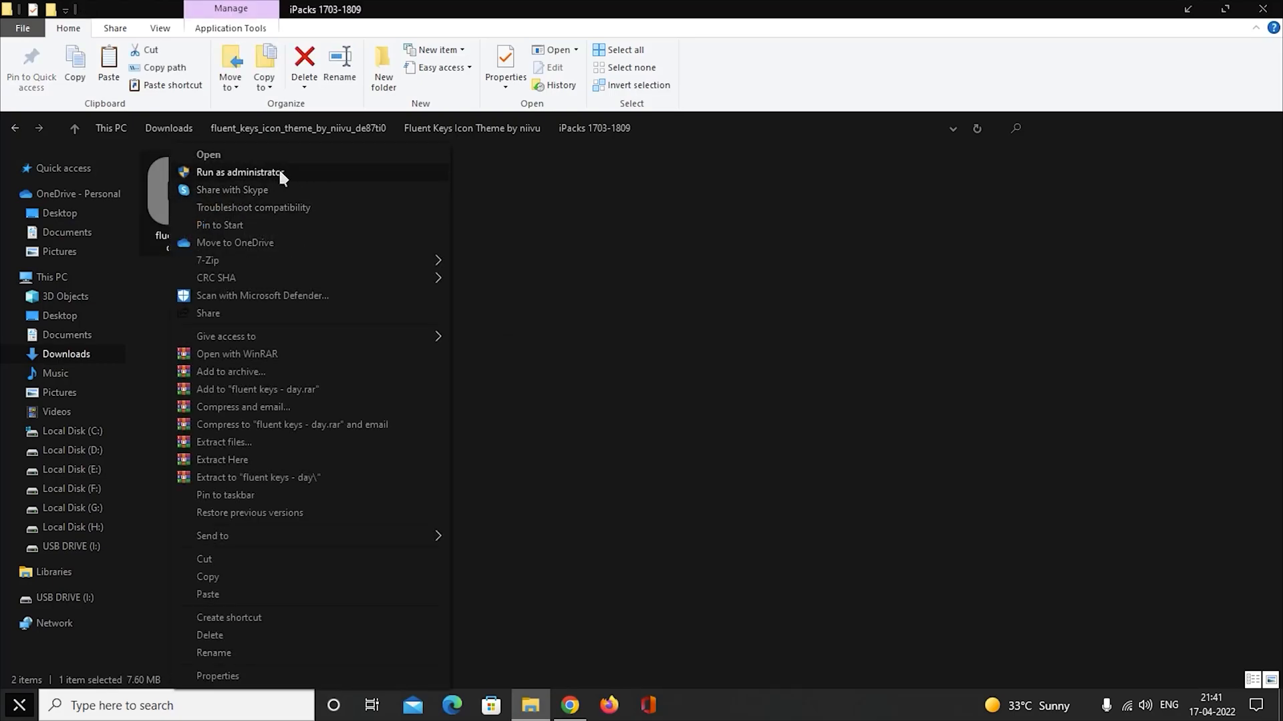
click(323, 172)
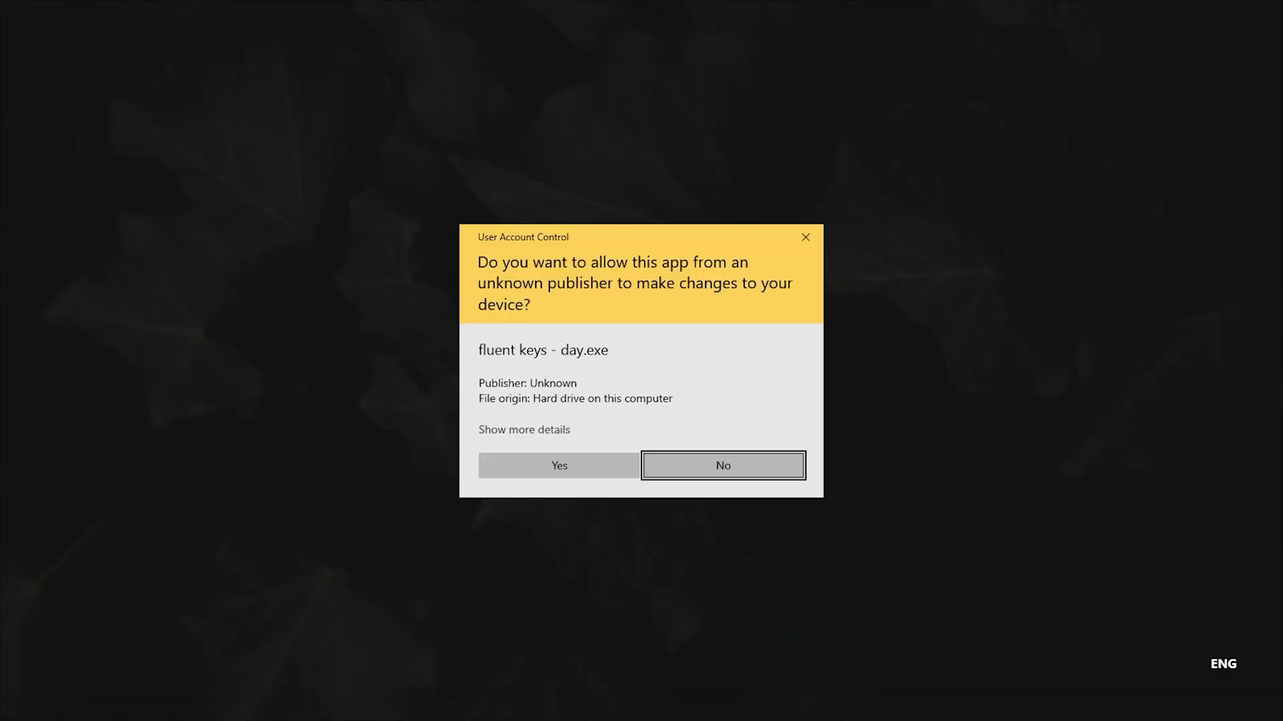
click(607, 467)
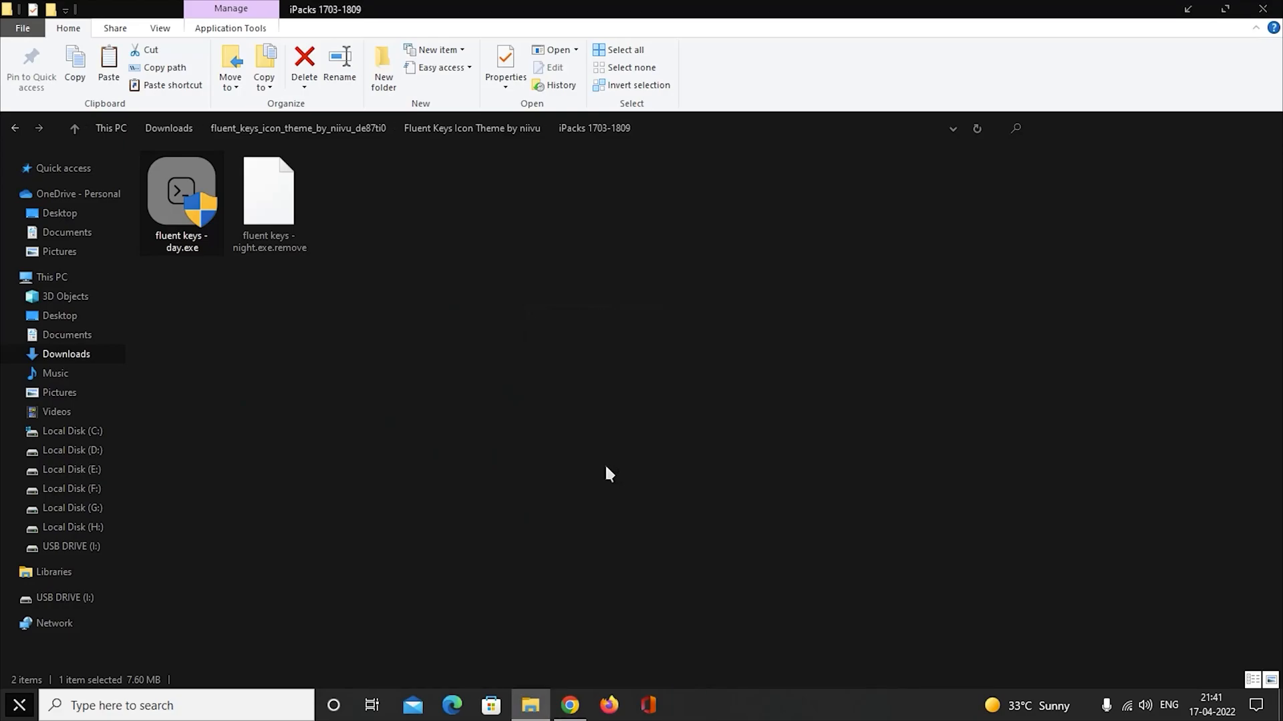
click(1189, 9)
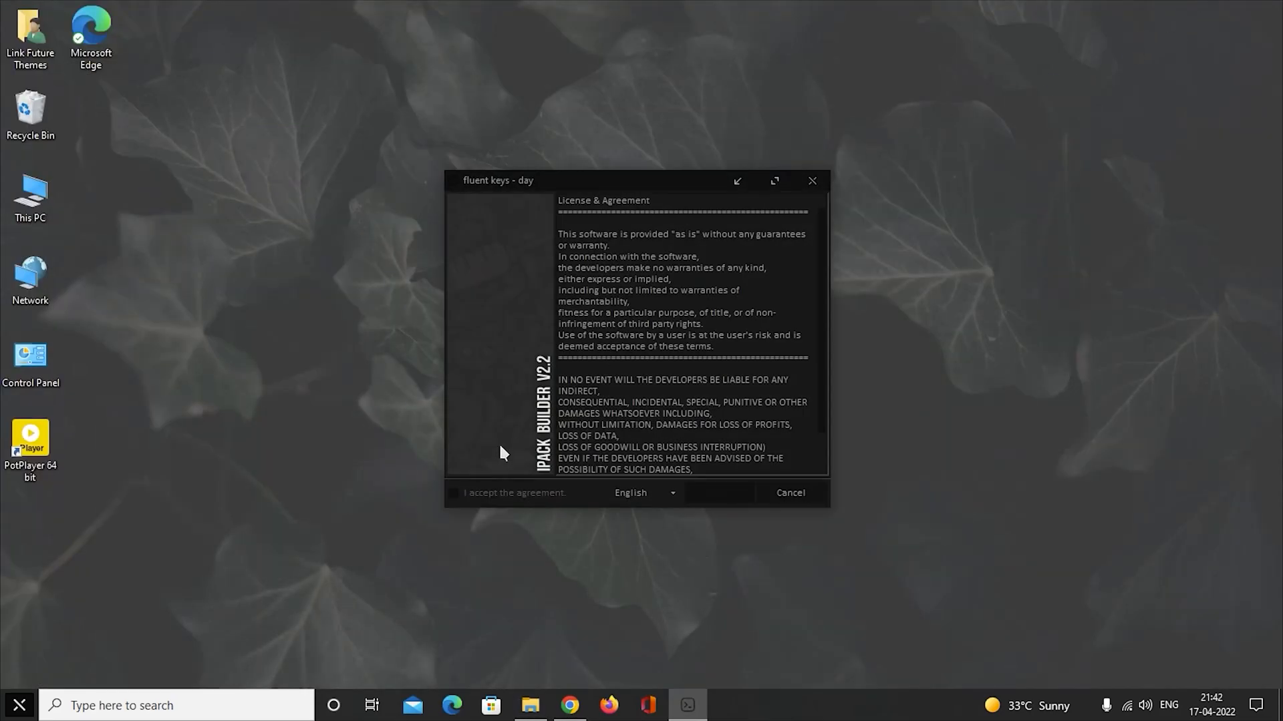
Install the fluent keys - day icon pack by accepting the agreement, patching all files and creating a restore point.
click(465, 496)
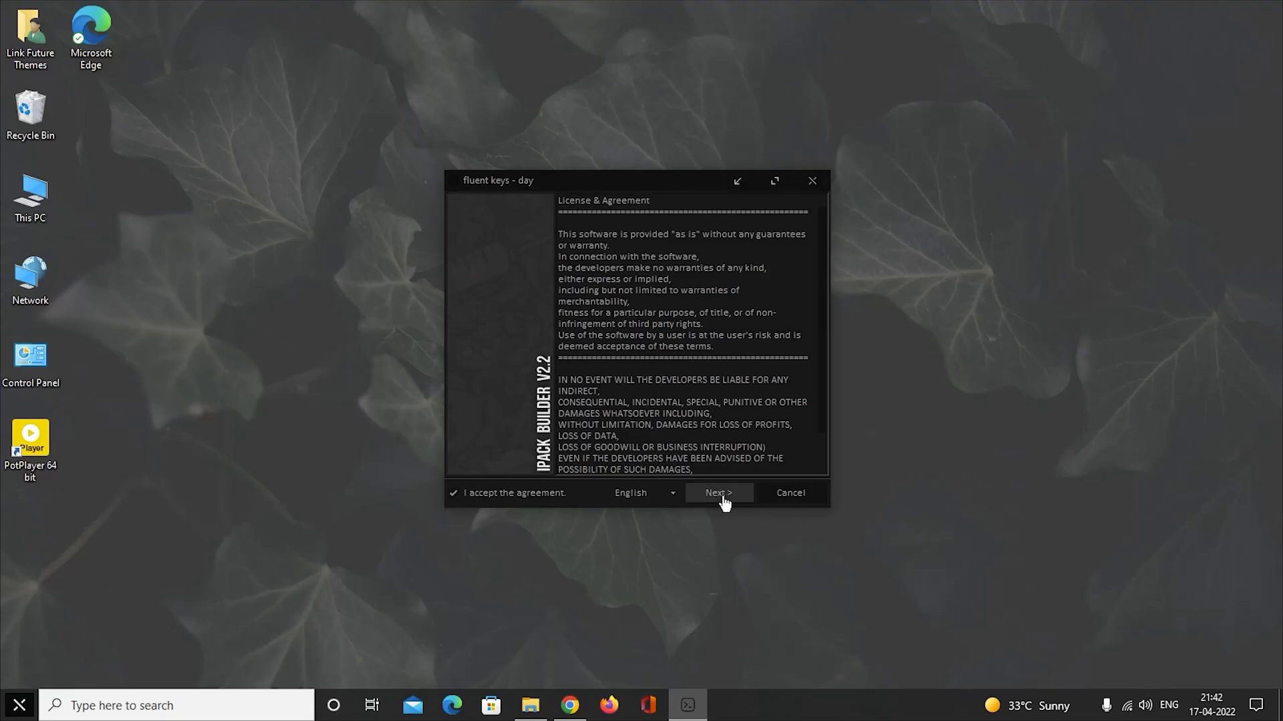
click(737, 498)
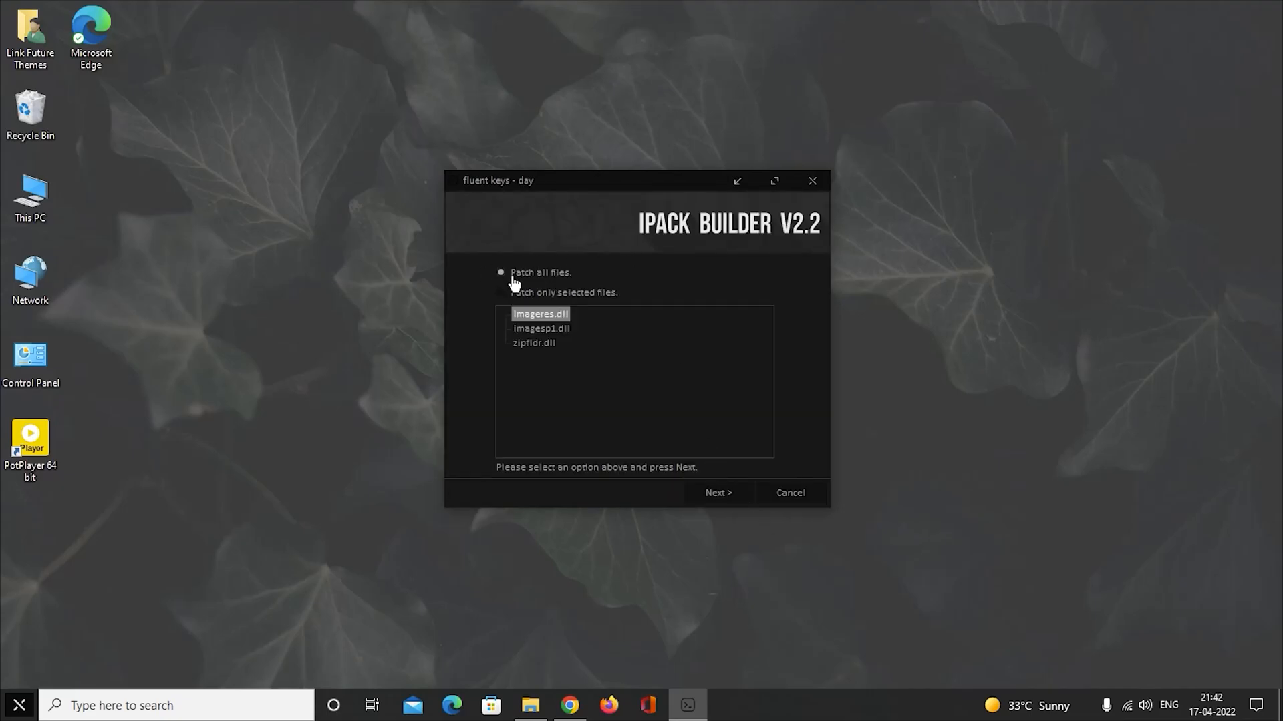
click(740, 495)
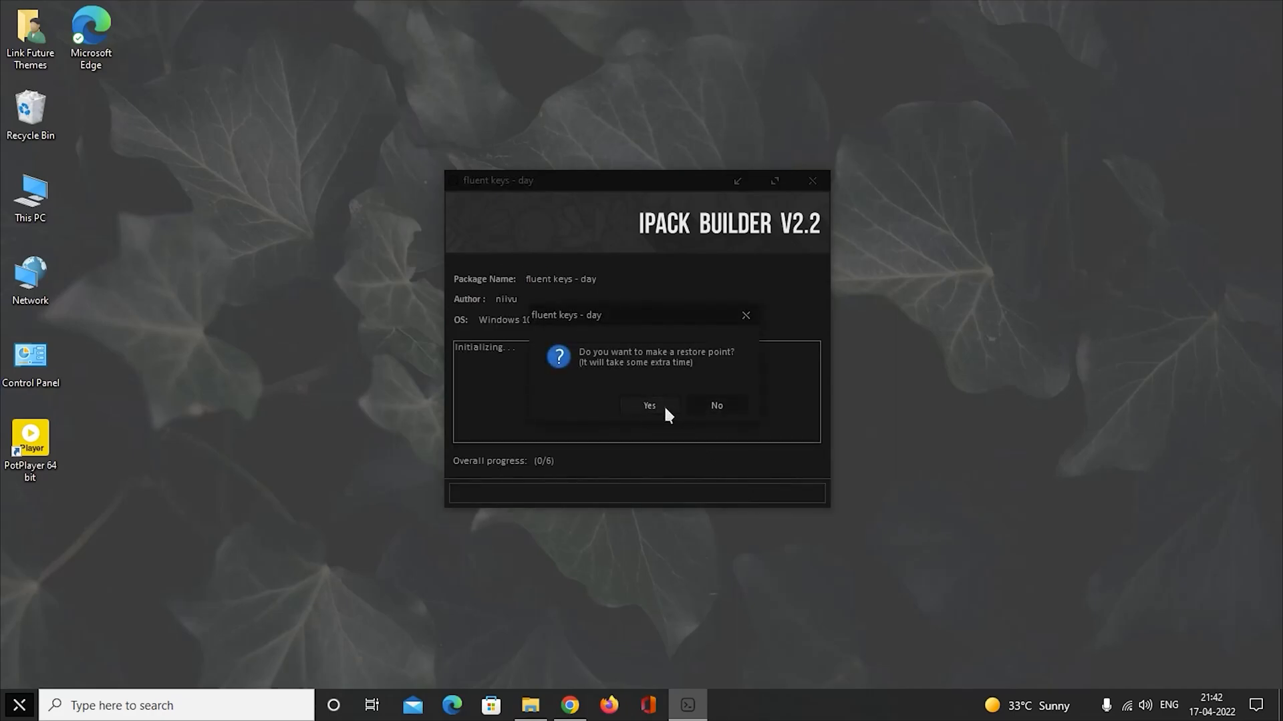
click(649, 405)
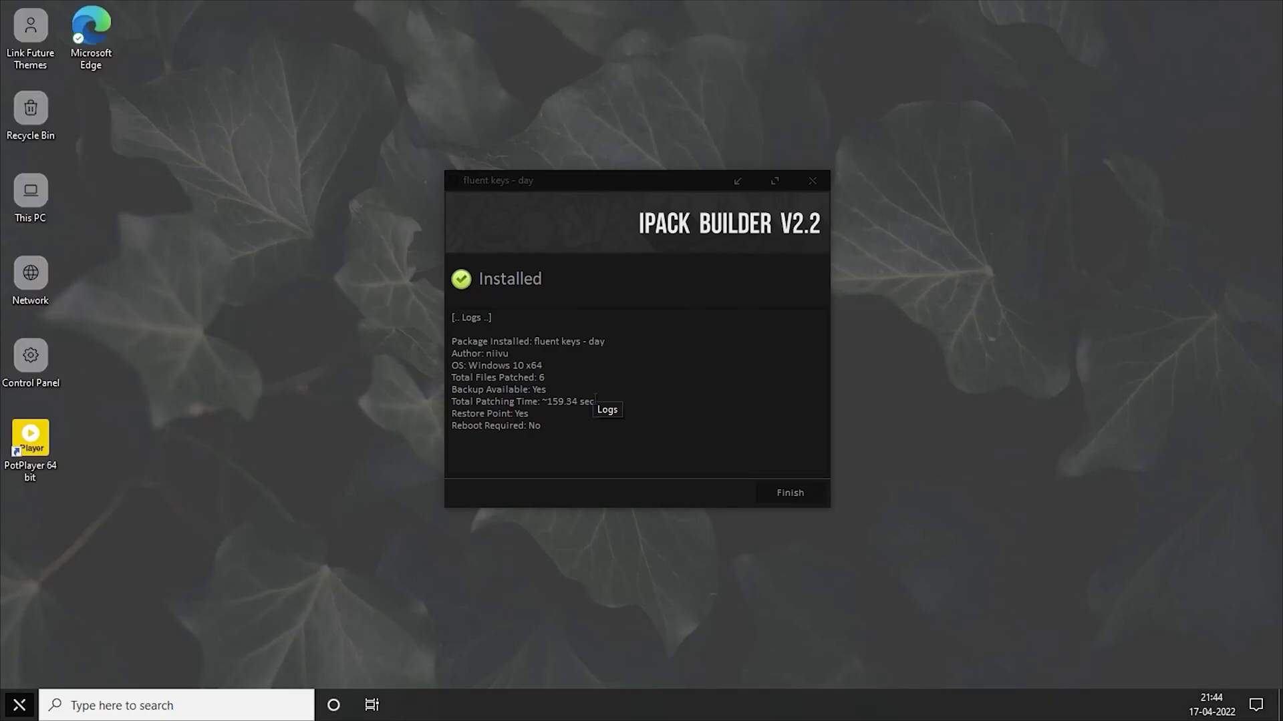
click(782, 502)
Refresh the desktop twice to reload its icons.
right_click(466, 191)
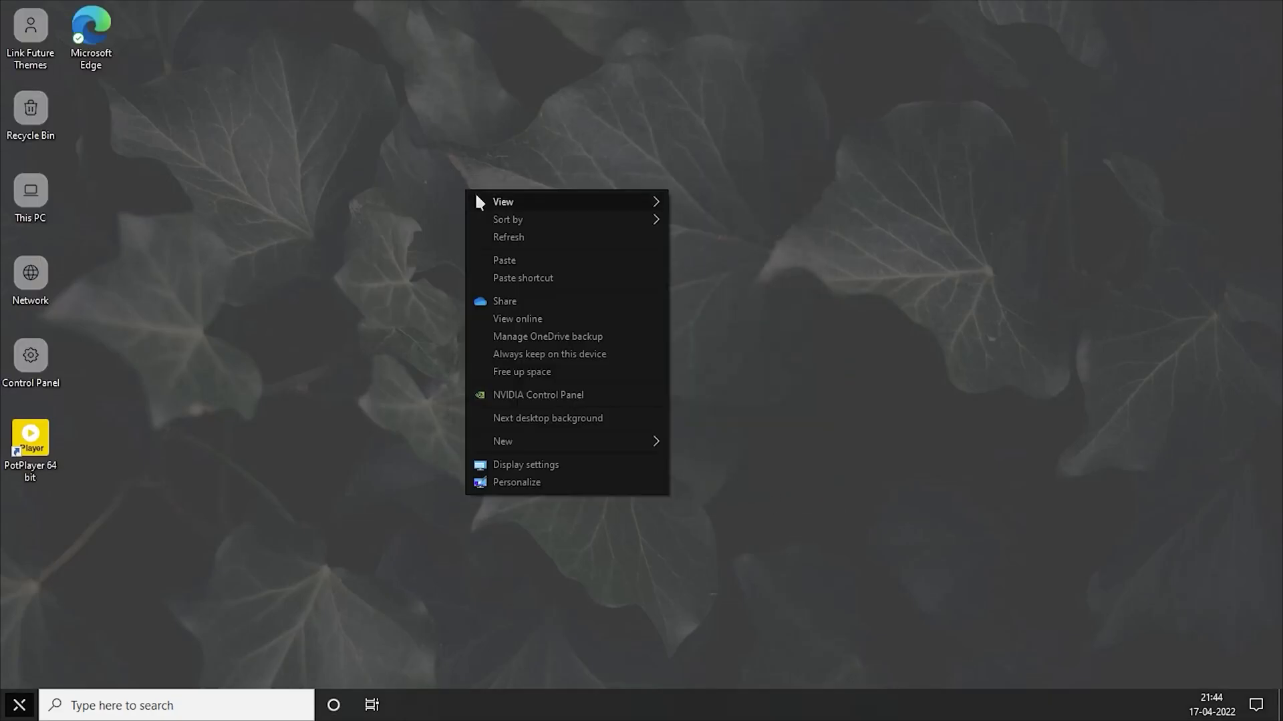
click(561, 239)
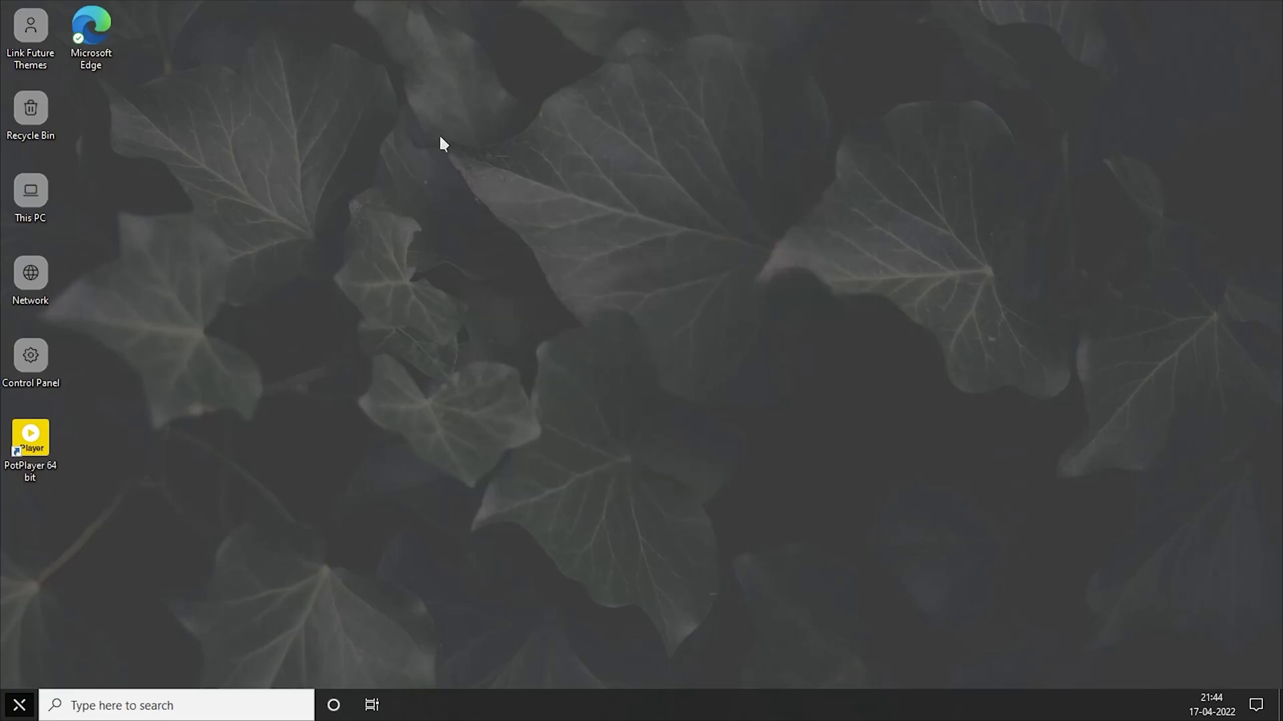
right_click(438, 135)
click(496, 183)
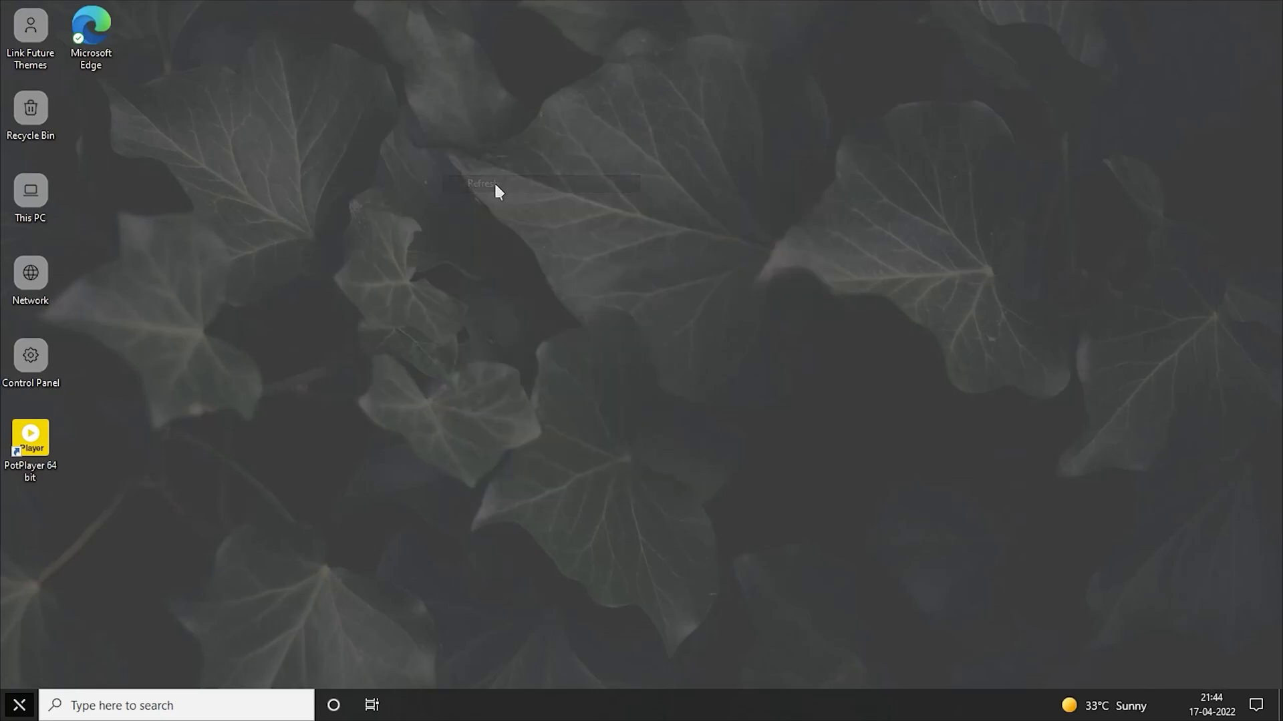
Check the new icons in This PC and Local Disk (C:), in maximised and restored windows, and close the windows.
double_click(42, 202)
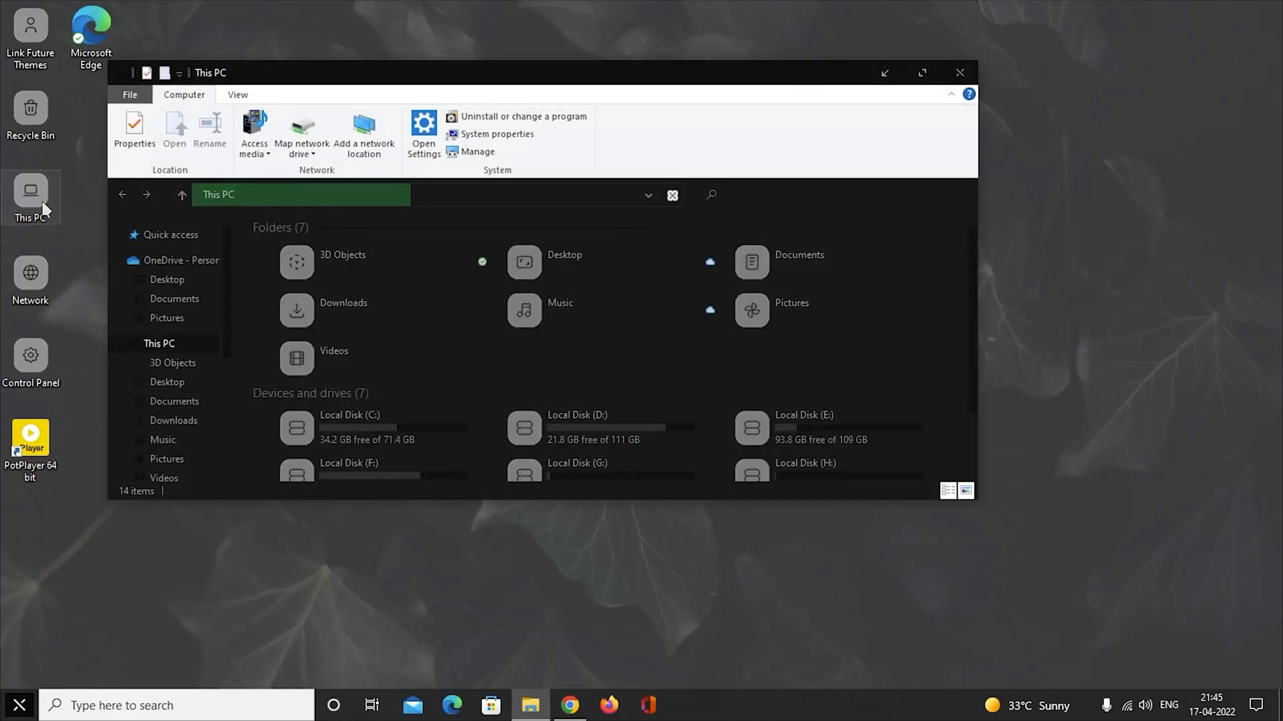
click(922, 73)
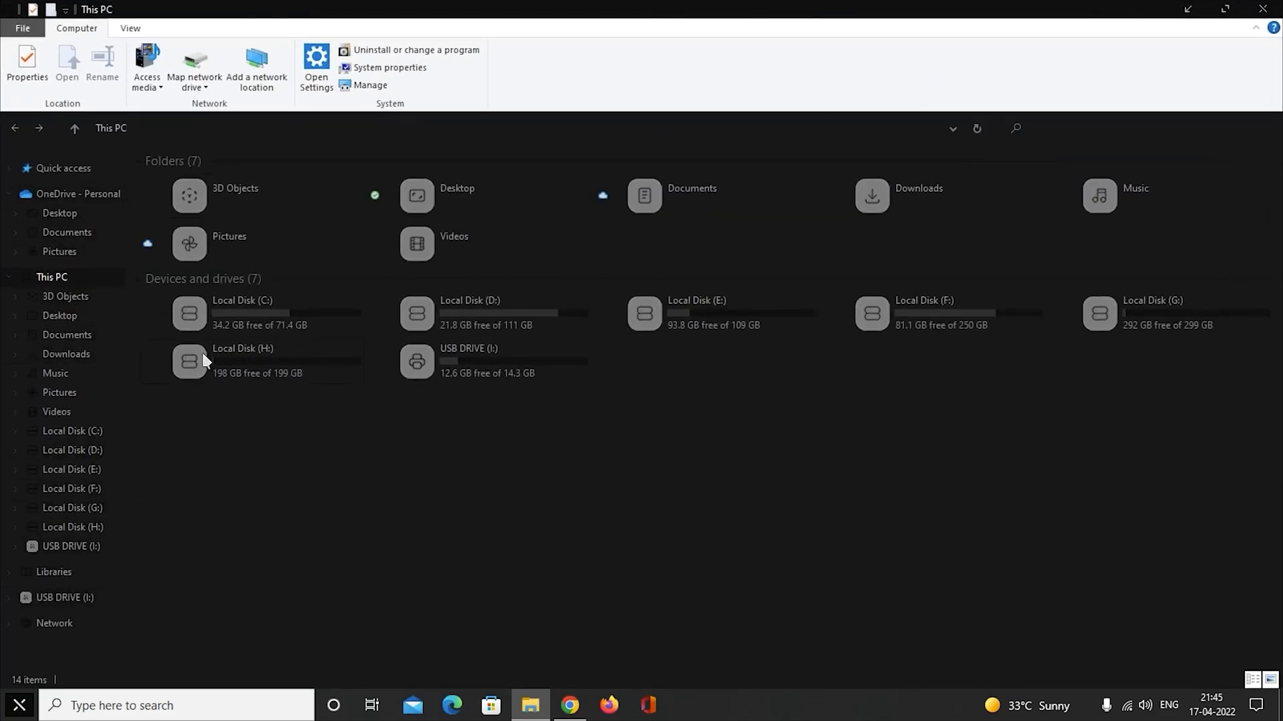
double_click(271, 319)
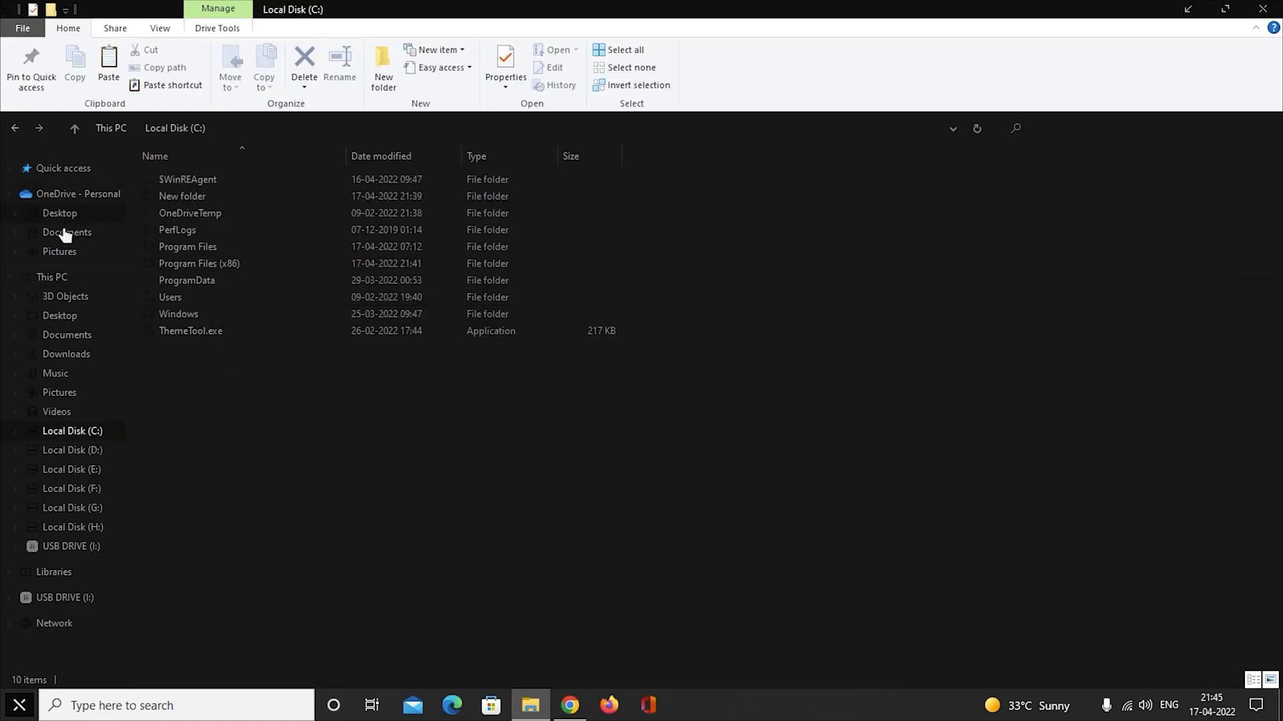
click(63, 284)
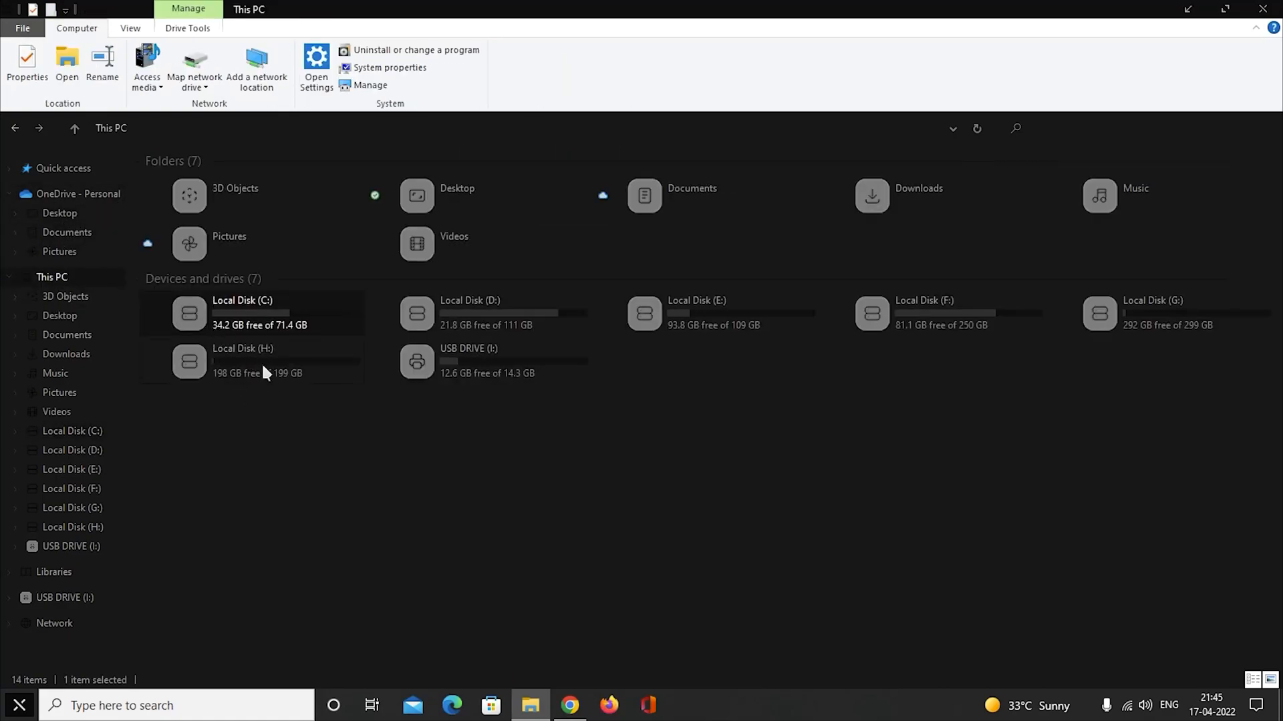
click(1224, 9)
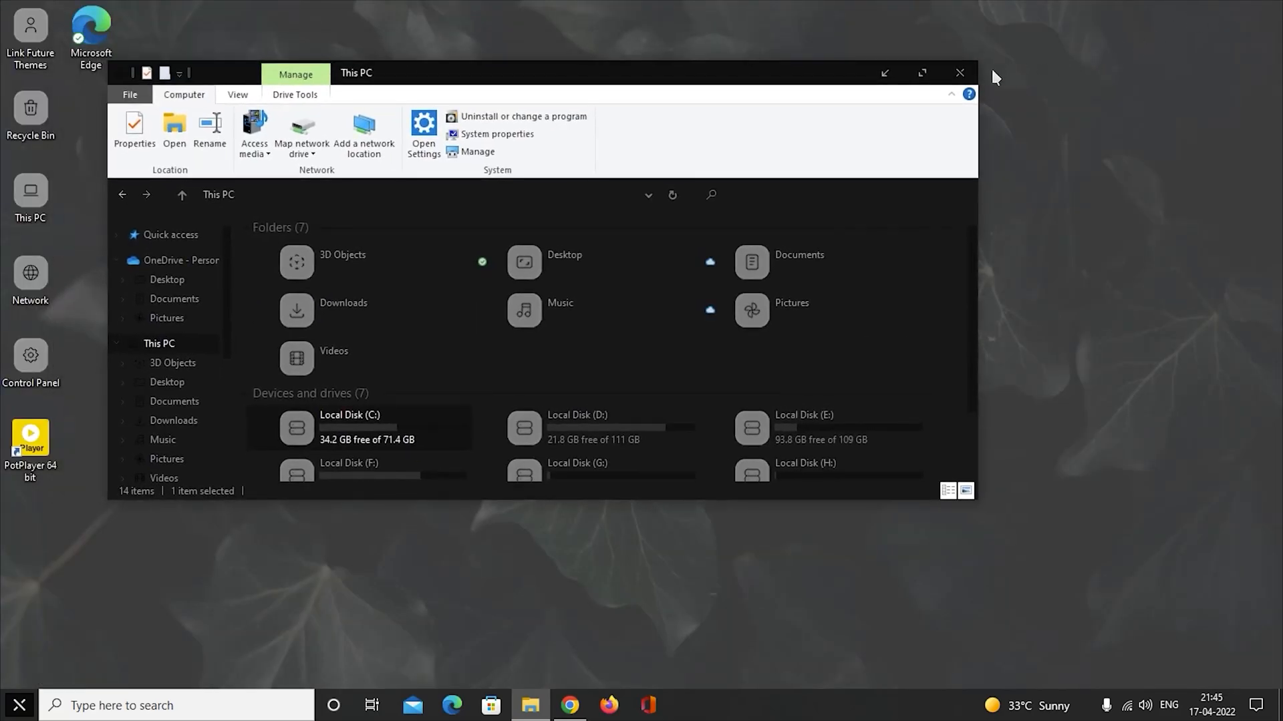
click(959, 73)
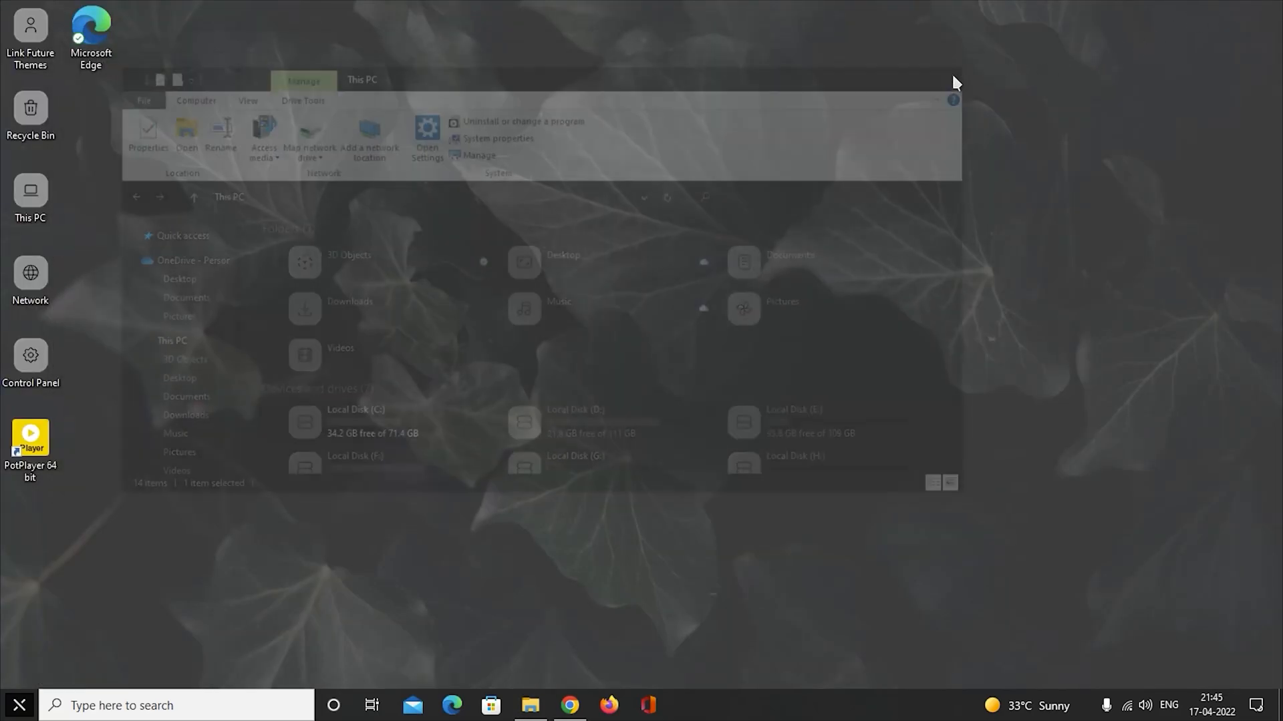
double_click(30, 194)
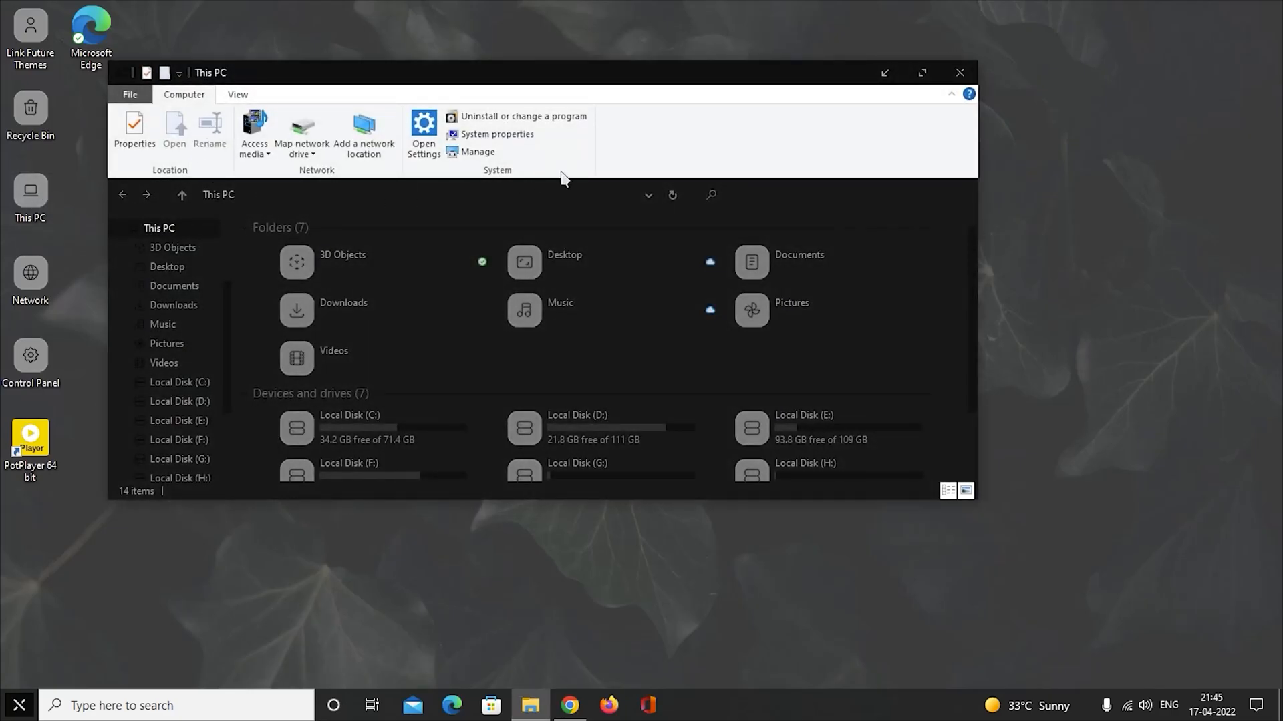
click(960, 73)
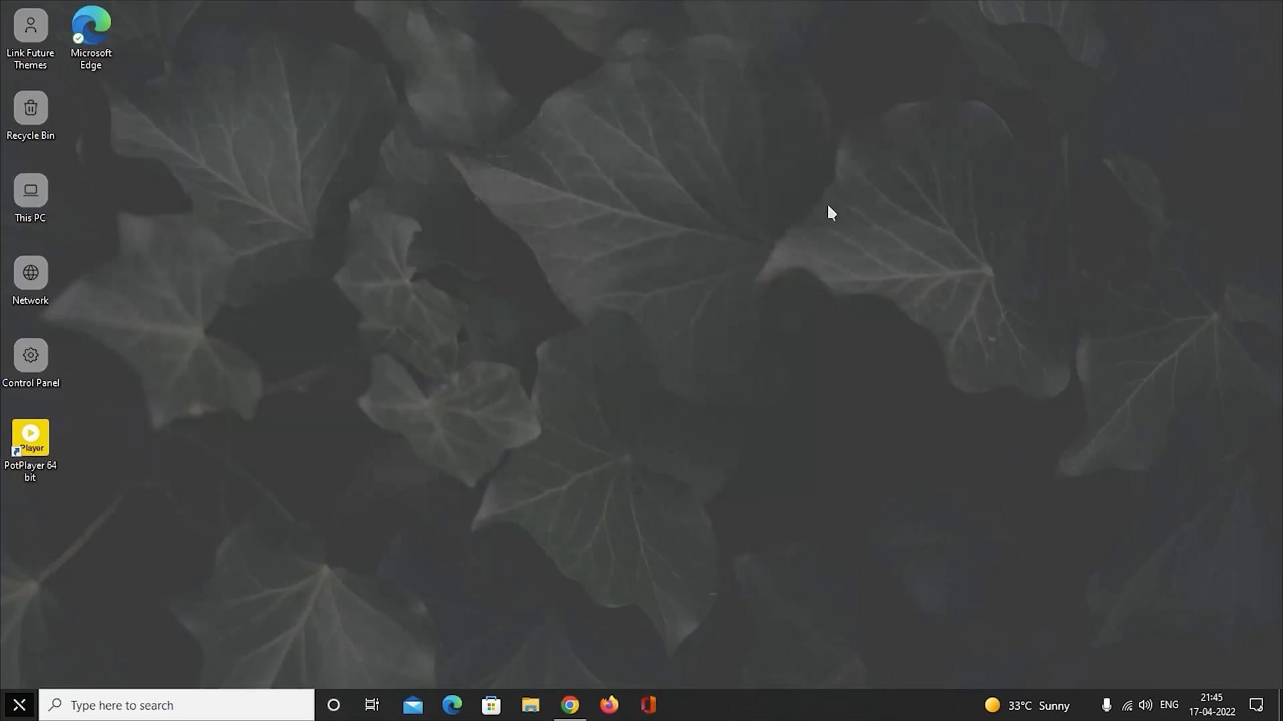
Switch to Chrome, download OldNewExplorer.rar from the OldNewExplorer 1.1.9 forum page, and minimise the browser.
click(569, 705)
scroll(197, 345, down, 4)
scroll(197, 345, down, 15)
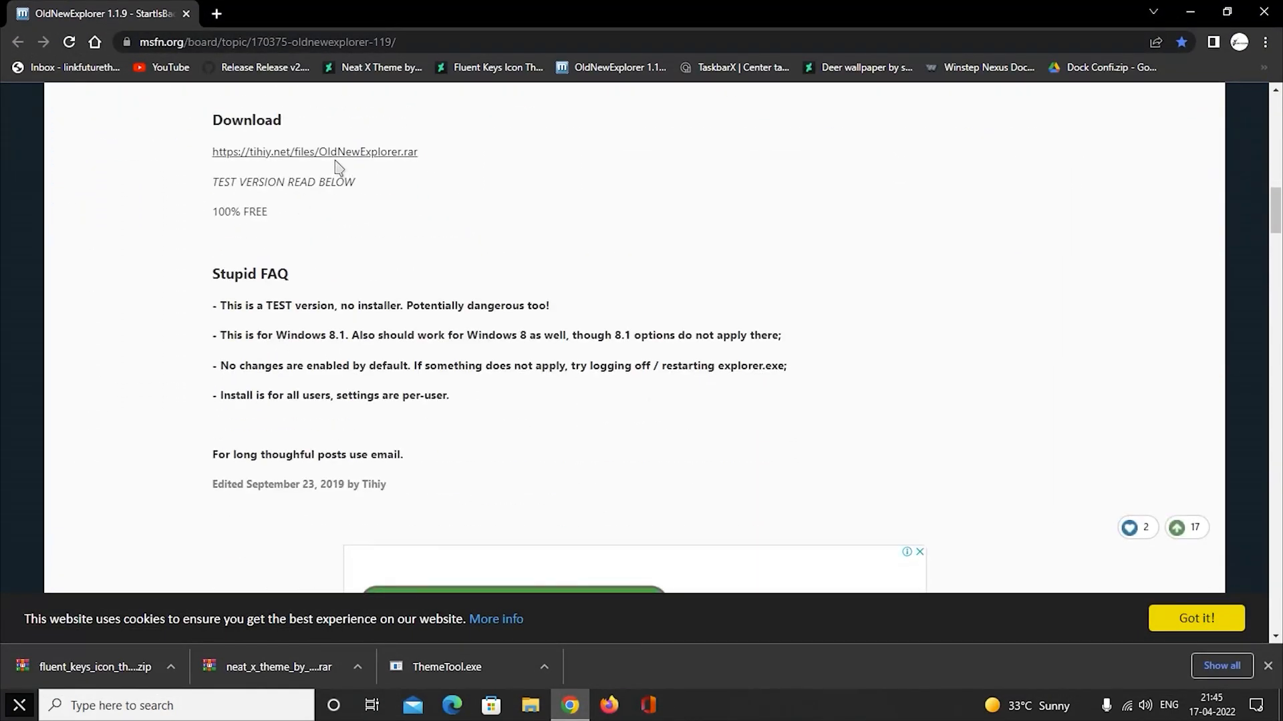
scroll(298, 166, up, 6)
scroll(314, 214, down, 2)
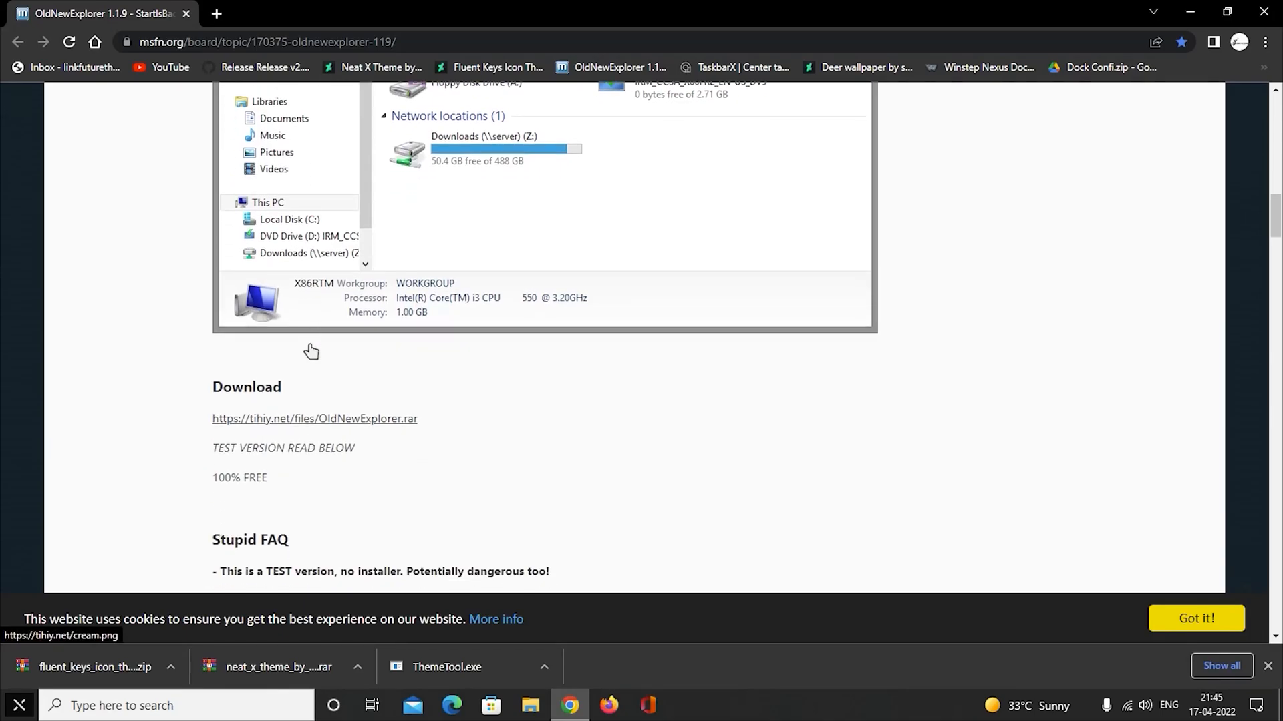
click(345, 425)
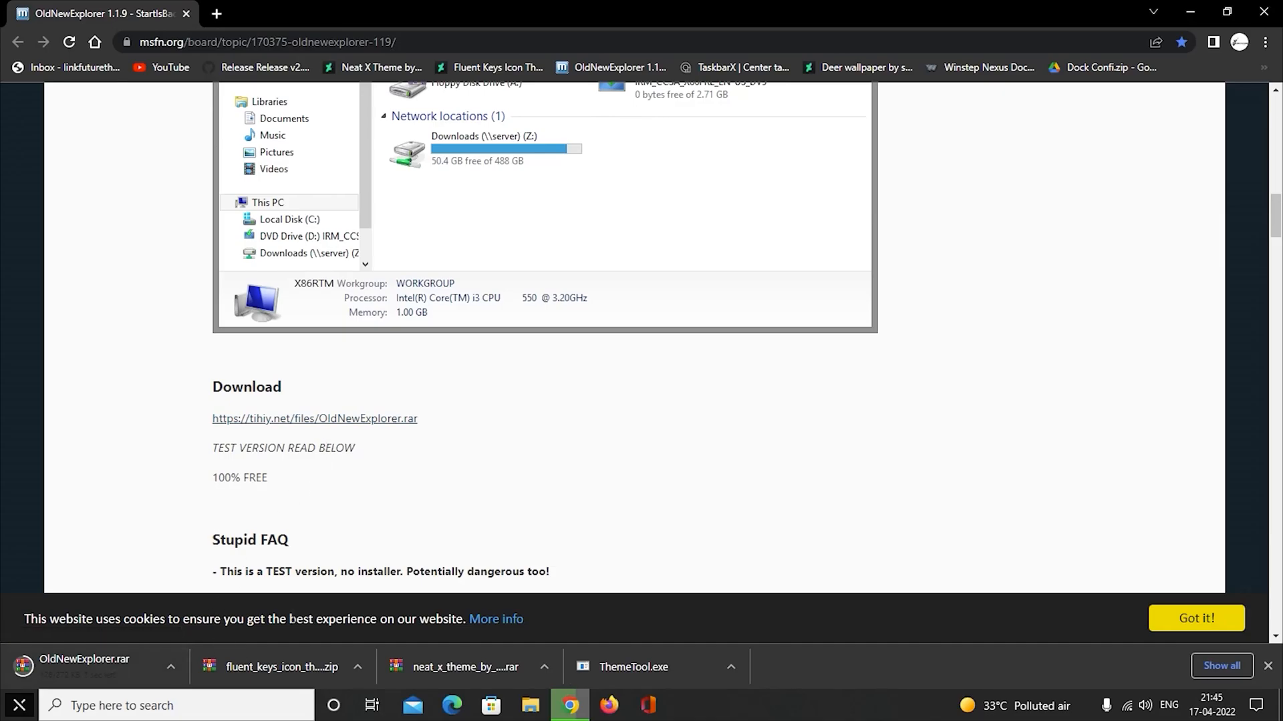
click(1192, 11)
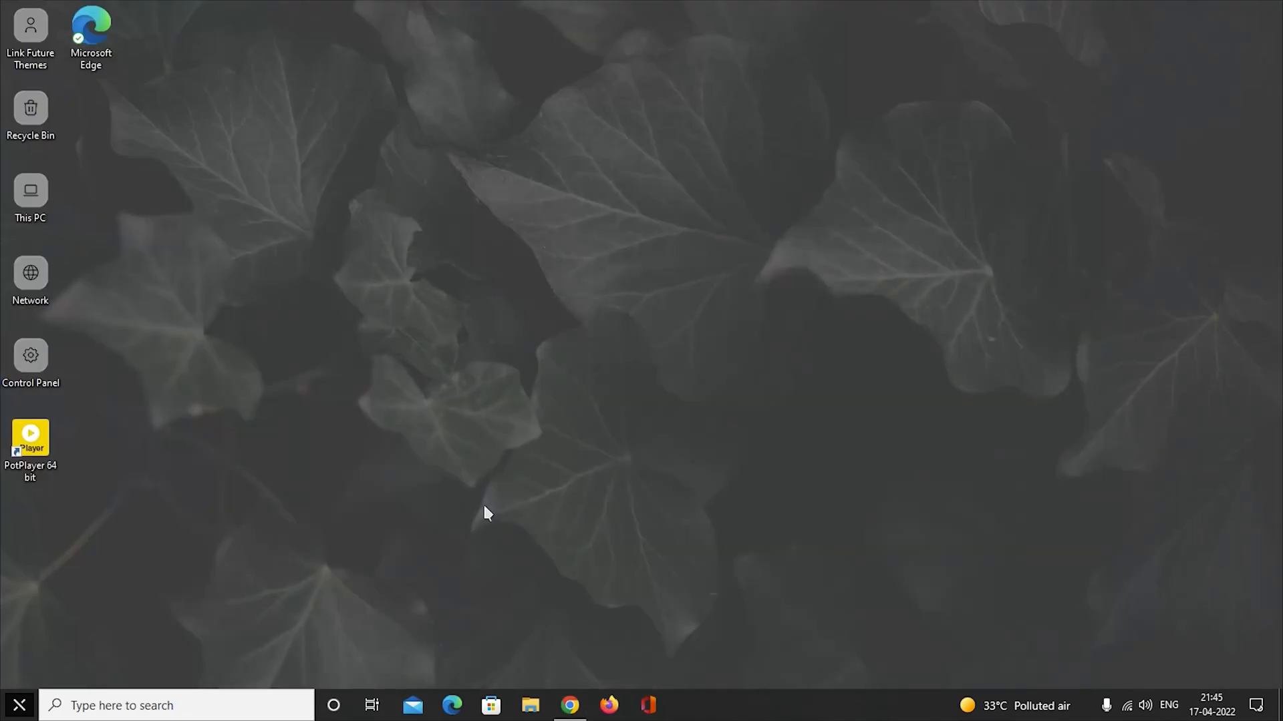
Open the Downloads folder in a maximised window and extract OldNewExplorer.rar into an OldNewExplorer folder there.
double_click(43, 207)
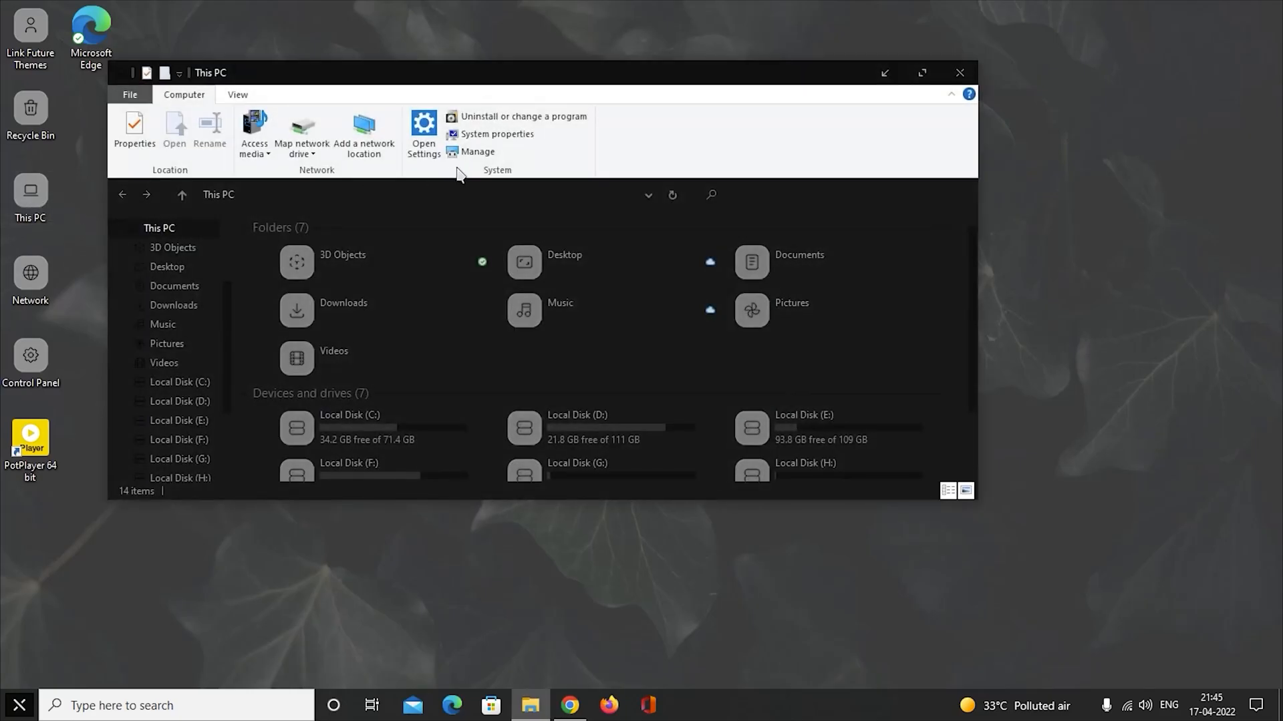
double_click(934, 74)
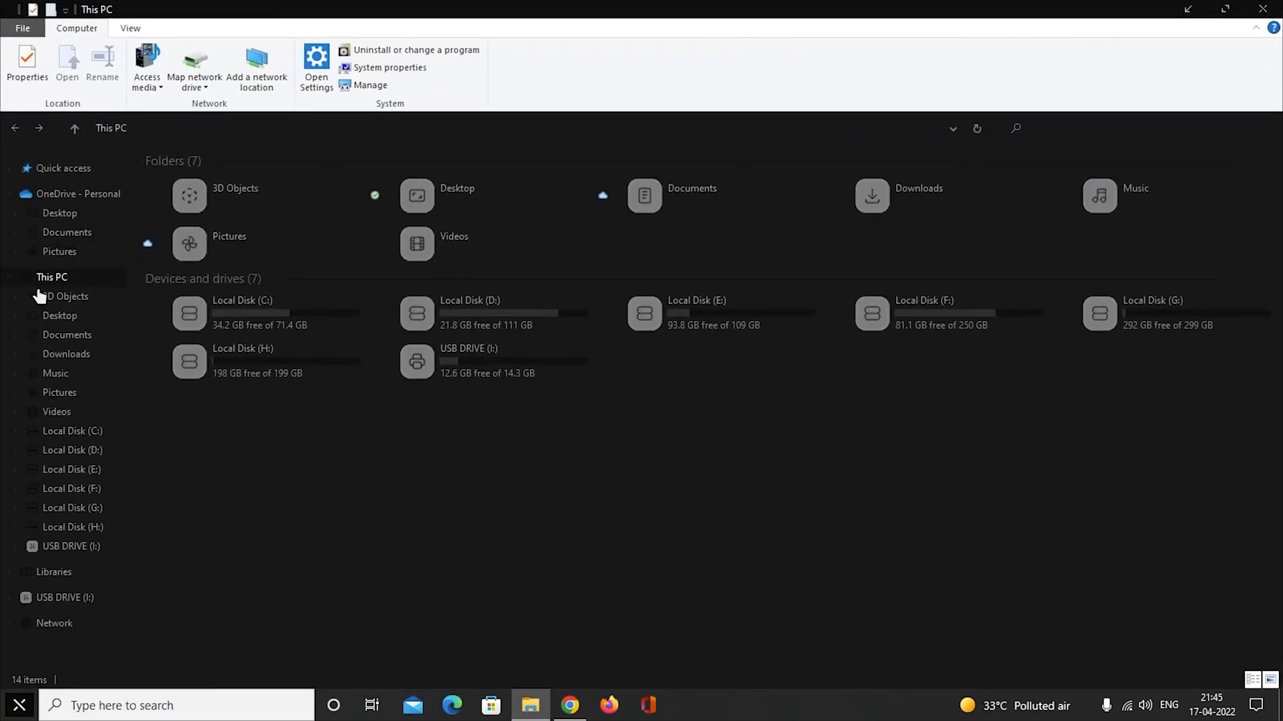
click(78, 358)
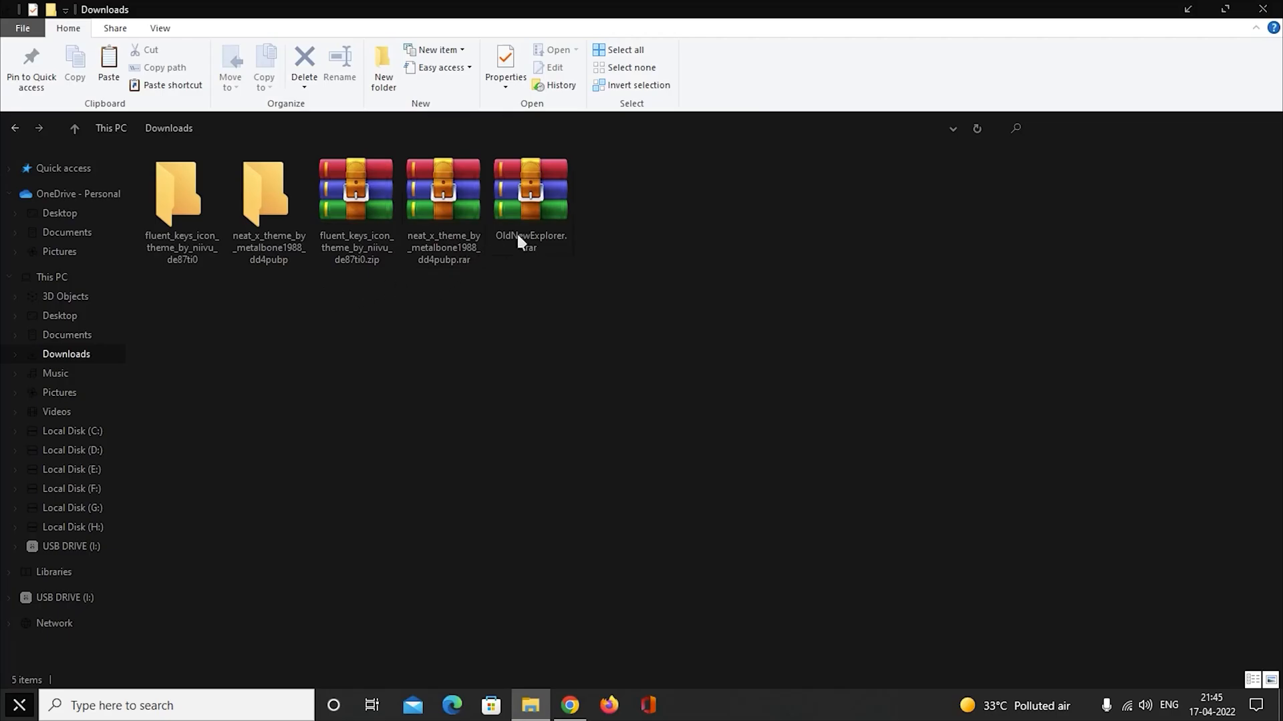
click(532, 212)
right_click(545, 216)
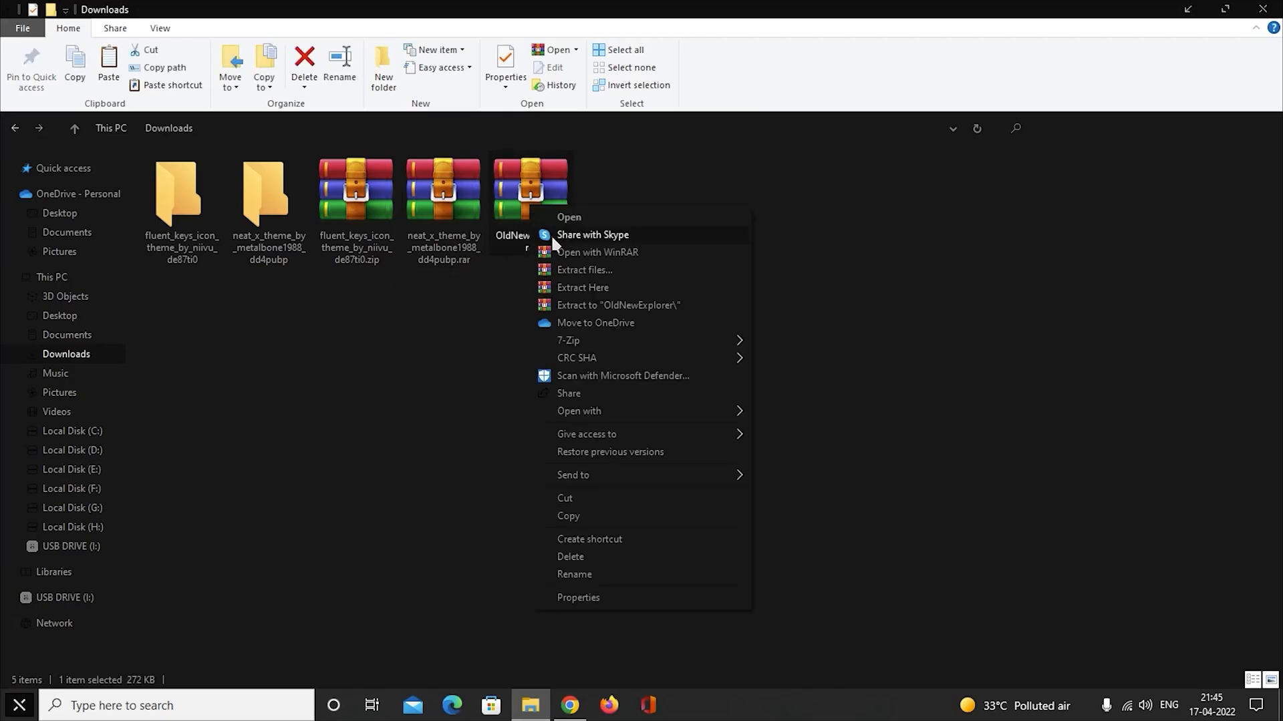
click(618, 270)
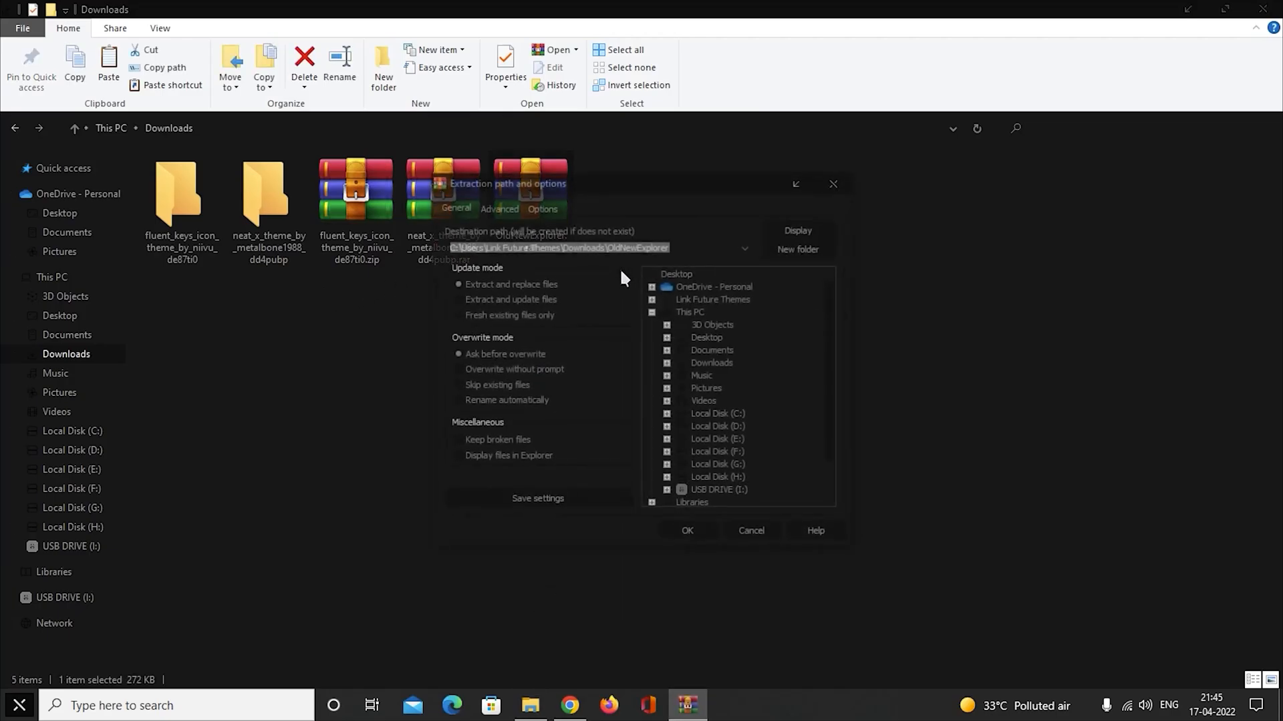
click(707, 530)
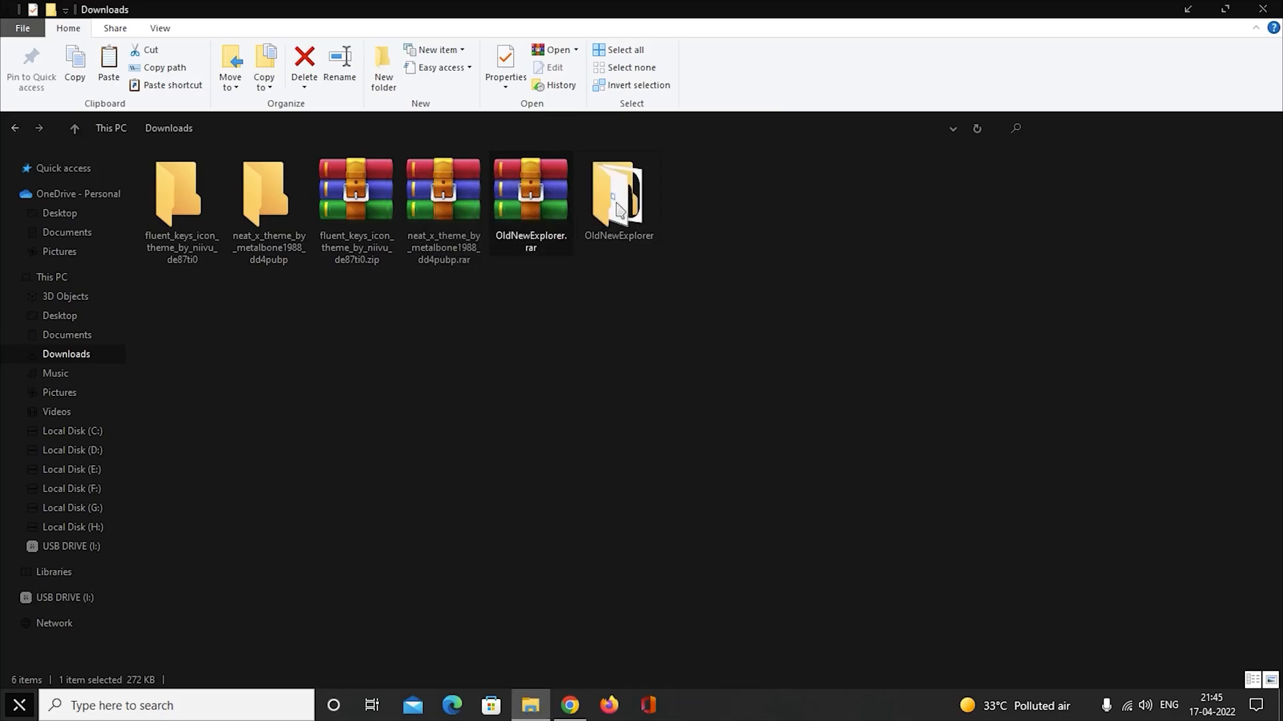
Show the extracted OldNewExplorer folder's files as large icons and run OldNewExplorerCfg.exe as administrator, allowing it to make changes.
double_click(618, 208)
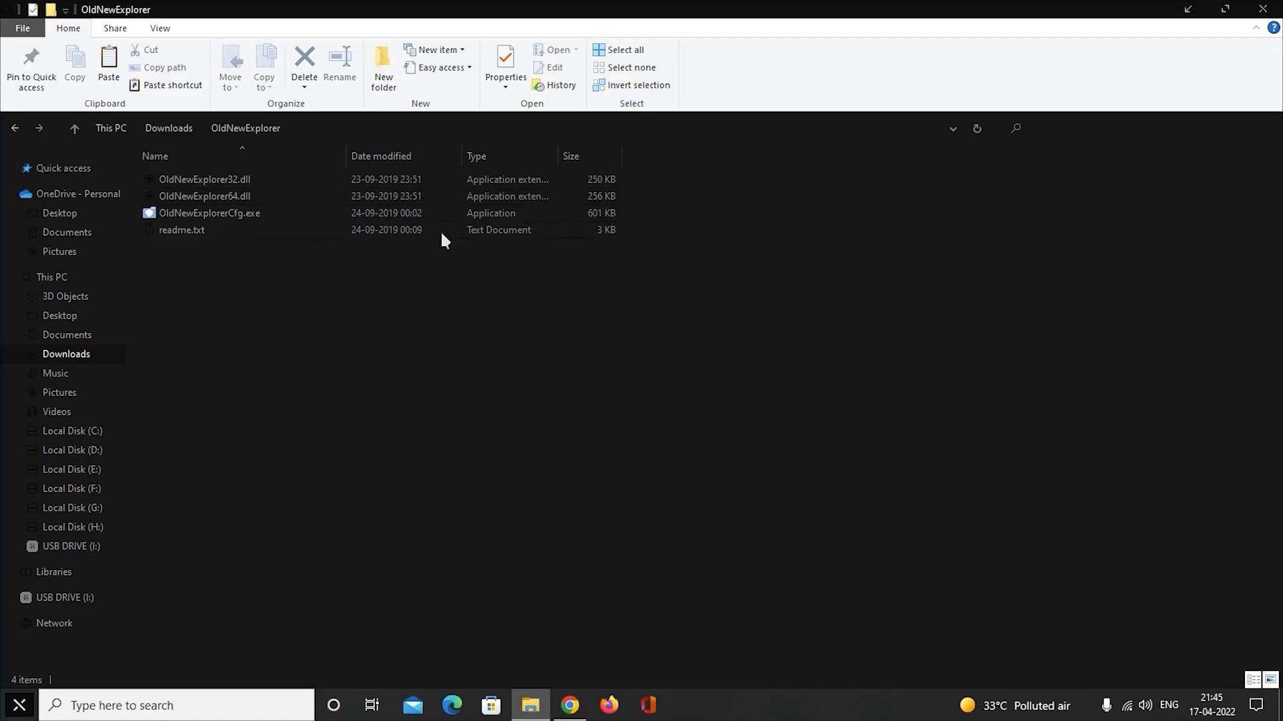
click(1270, 680)
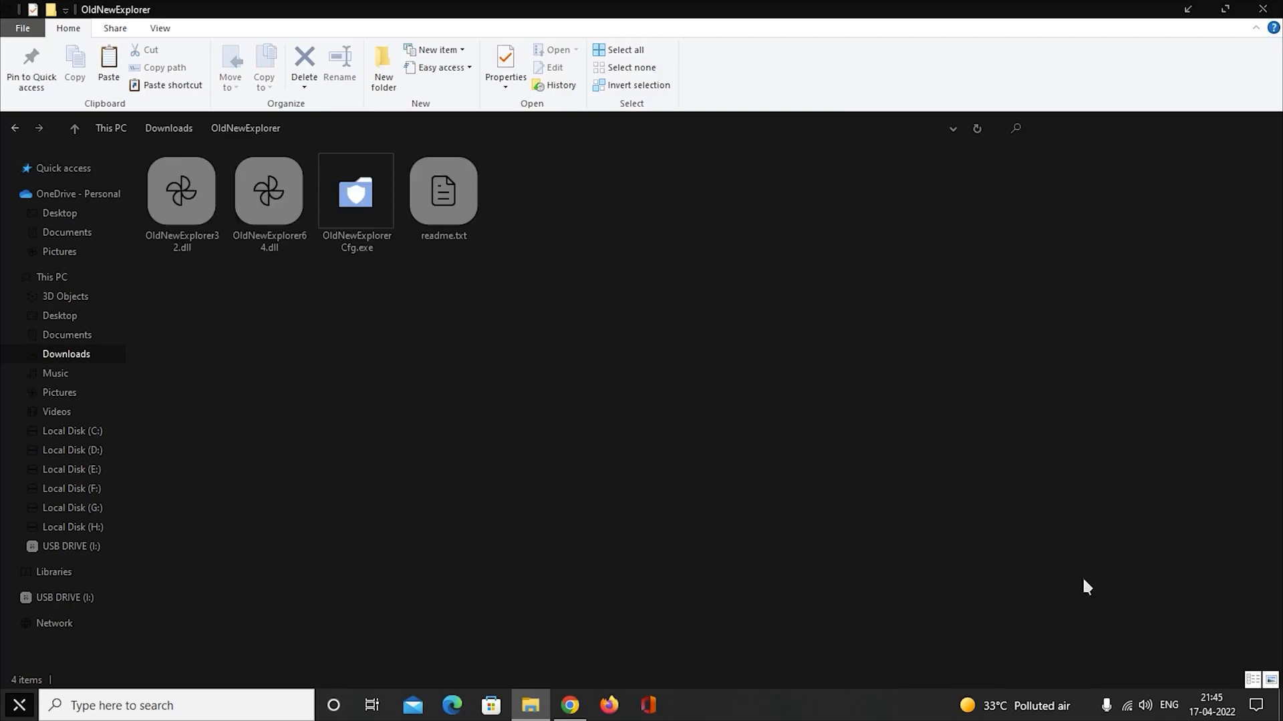
click(353, 213)
right_click(352, 212)
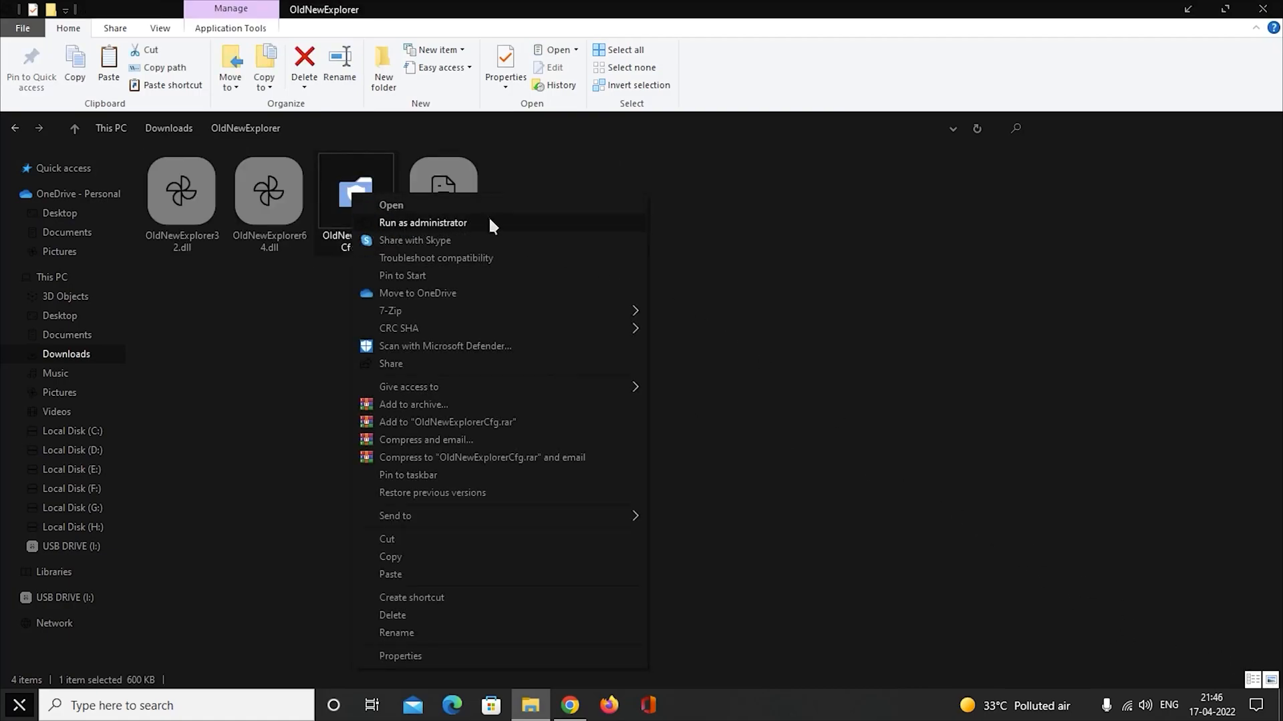
click(515, 225)
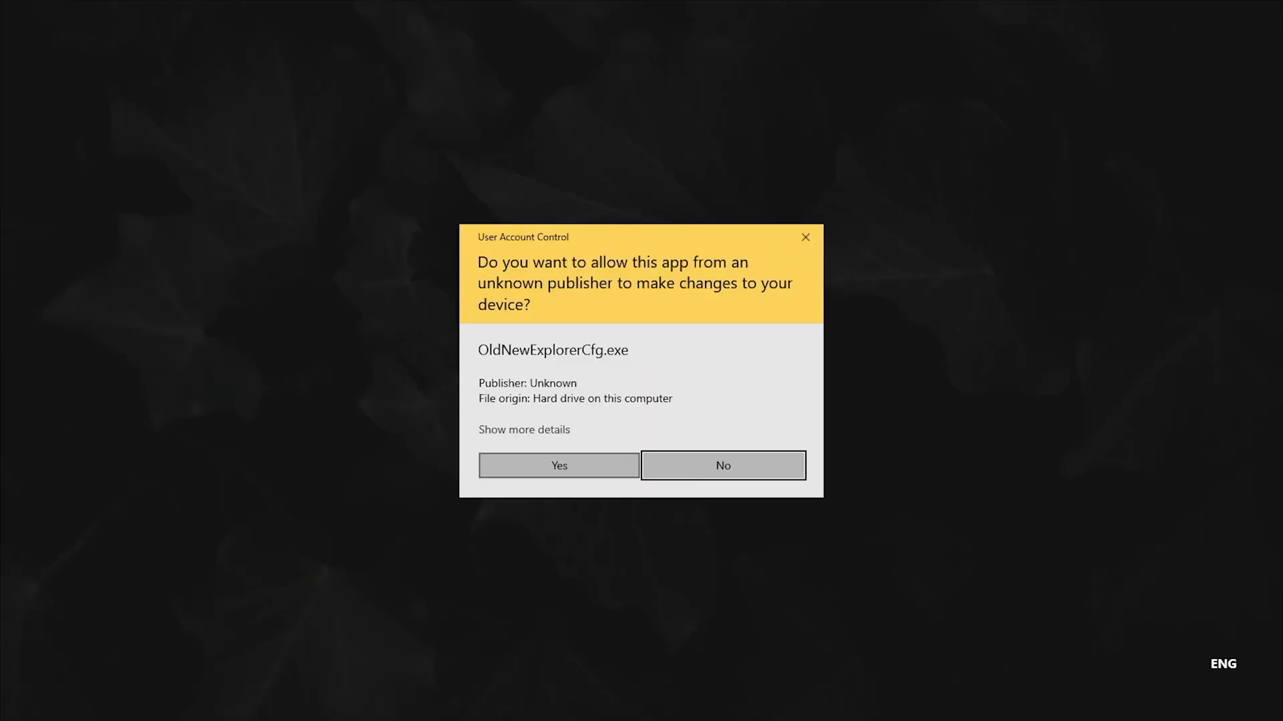
click(592, 464)
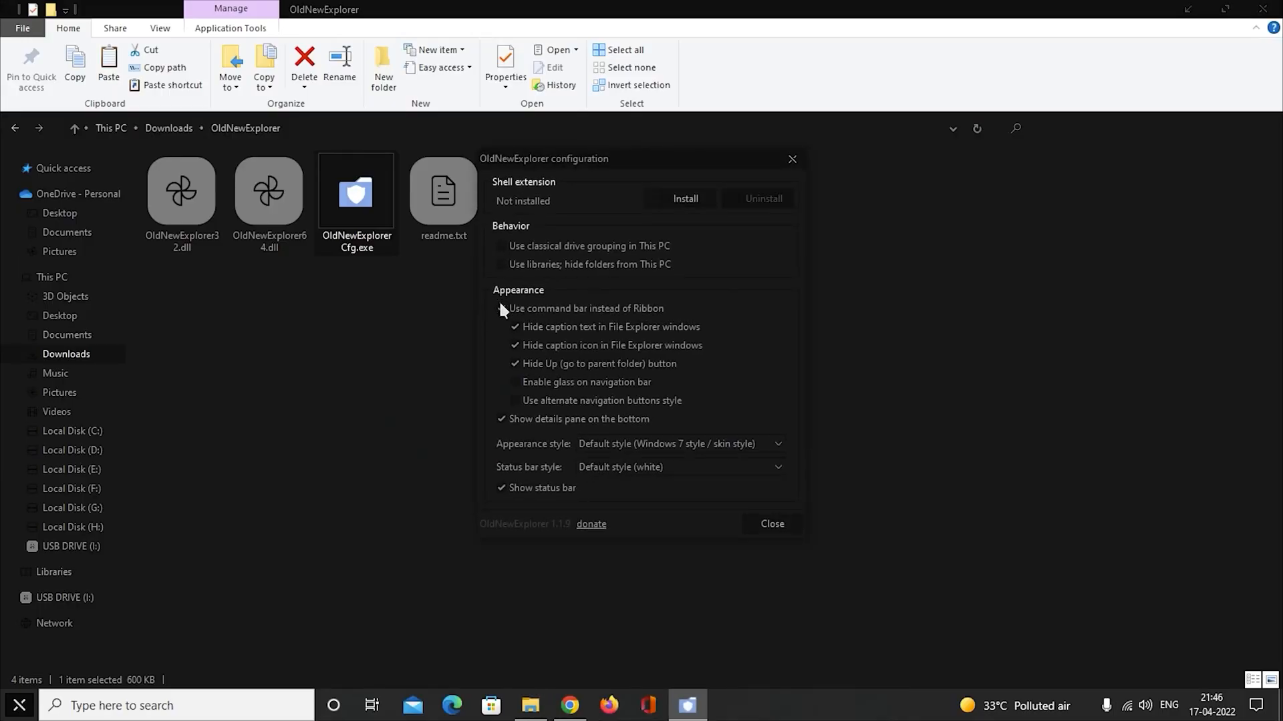
Use the command bar instead of the Ribbon, install the shell extension, and close the configuration and folder windows.
click(502, 309)
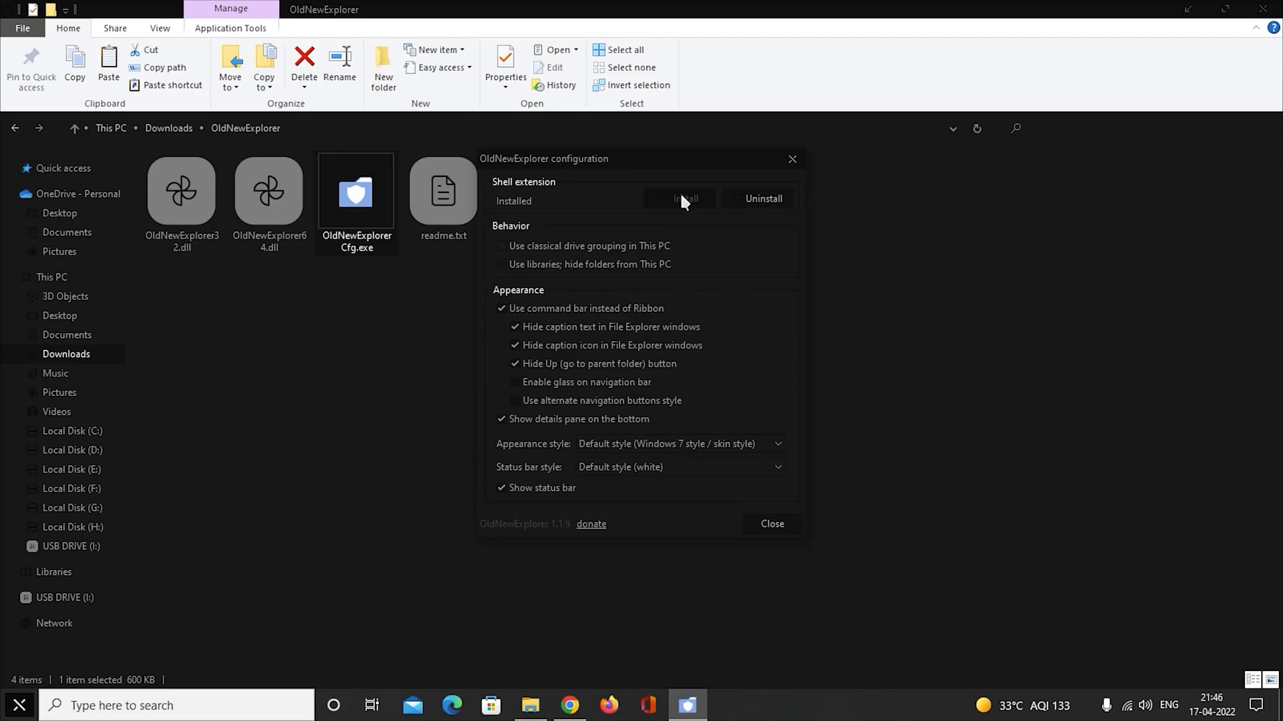
click(772, 528)
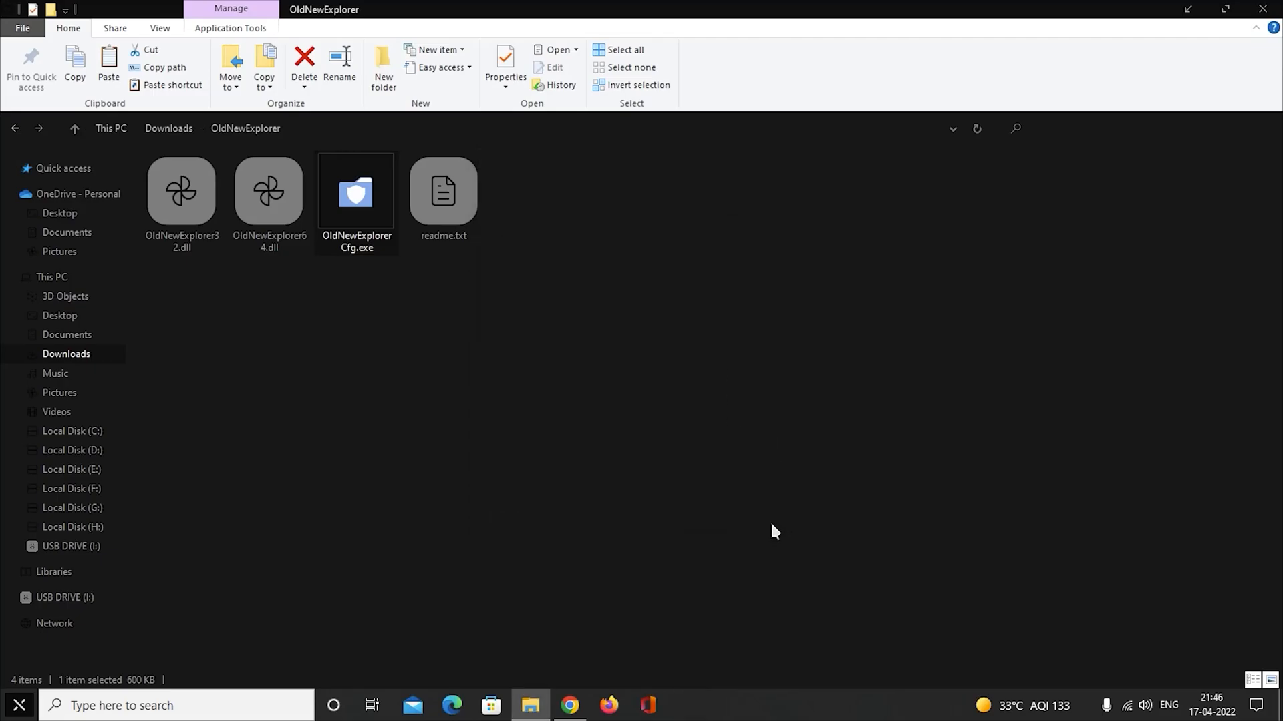
click(1278, 12)
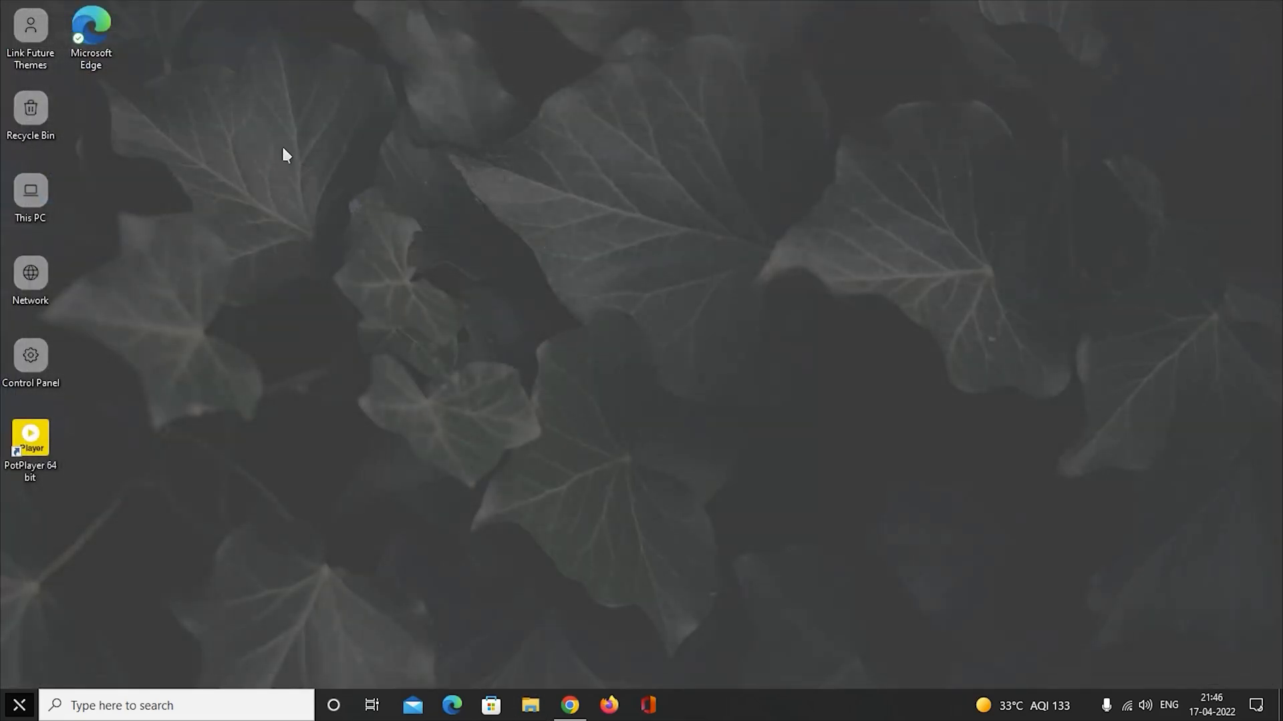
Check the new File Explorer look in This PC, maximised and restored, including its navigation tree, and close the window.
double_click(33, 187)
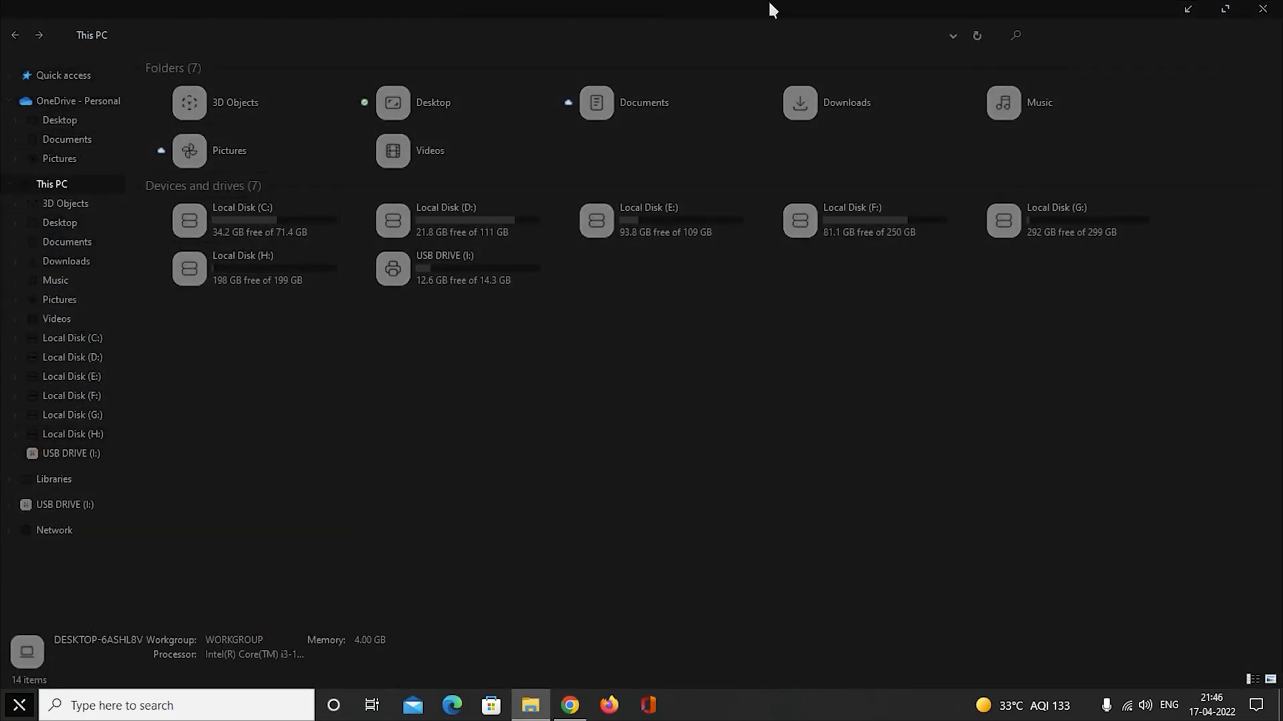
drag(1061, 5, 993, 83)
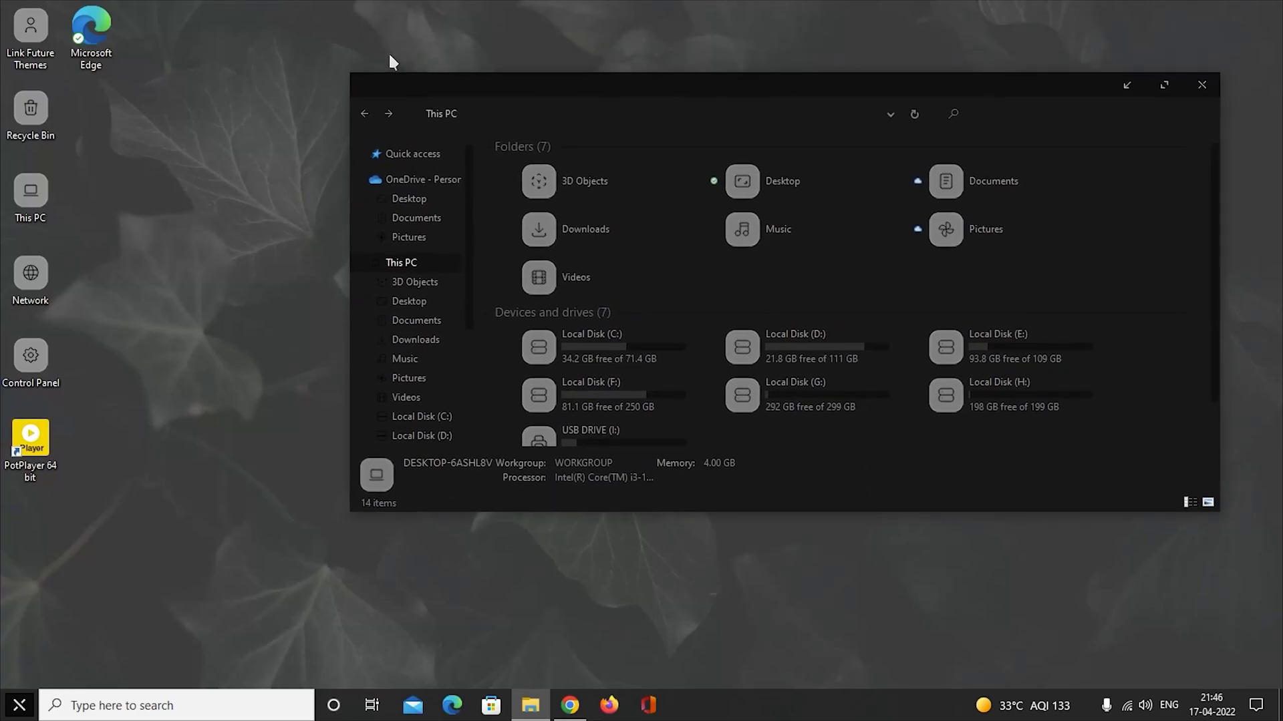
click(358, 264)
click(361, 263)
click(364, 264)
drag(888, 96, 763, 80)
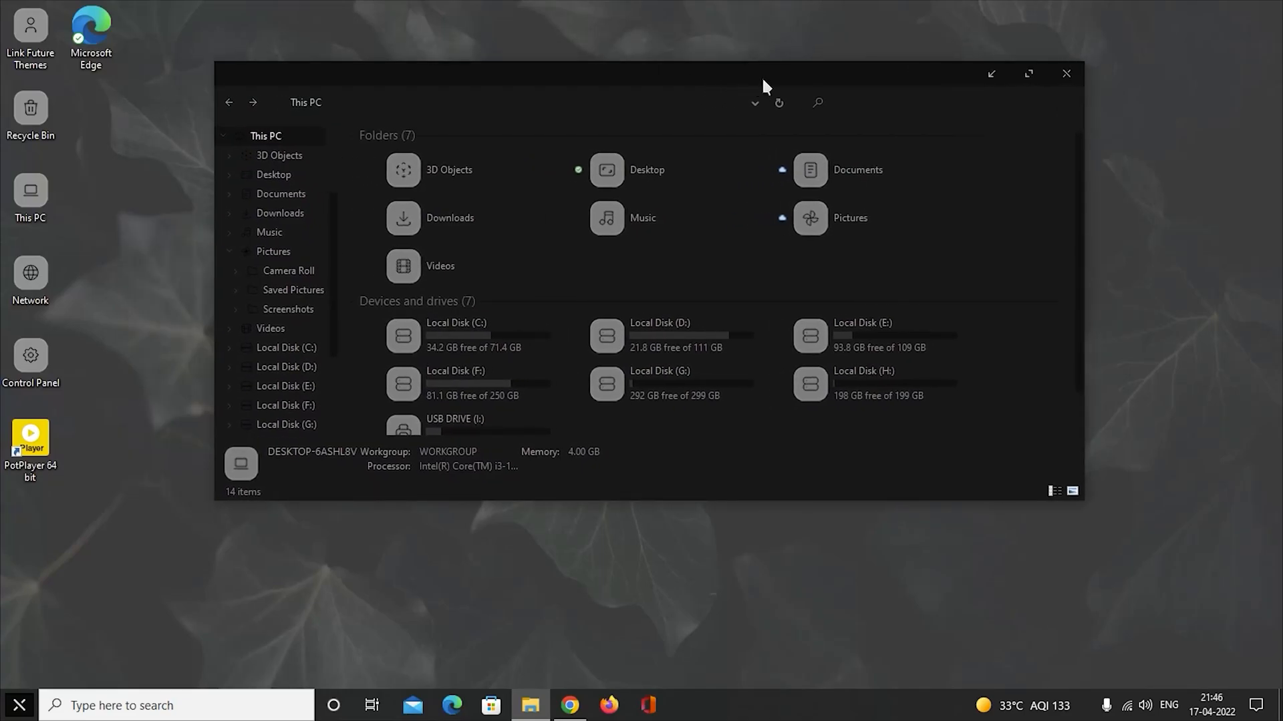
click(1066, 72)
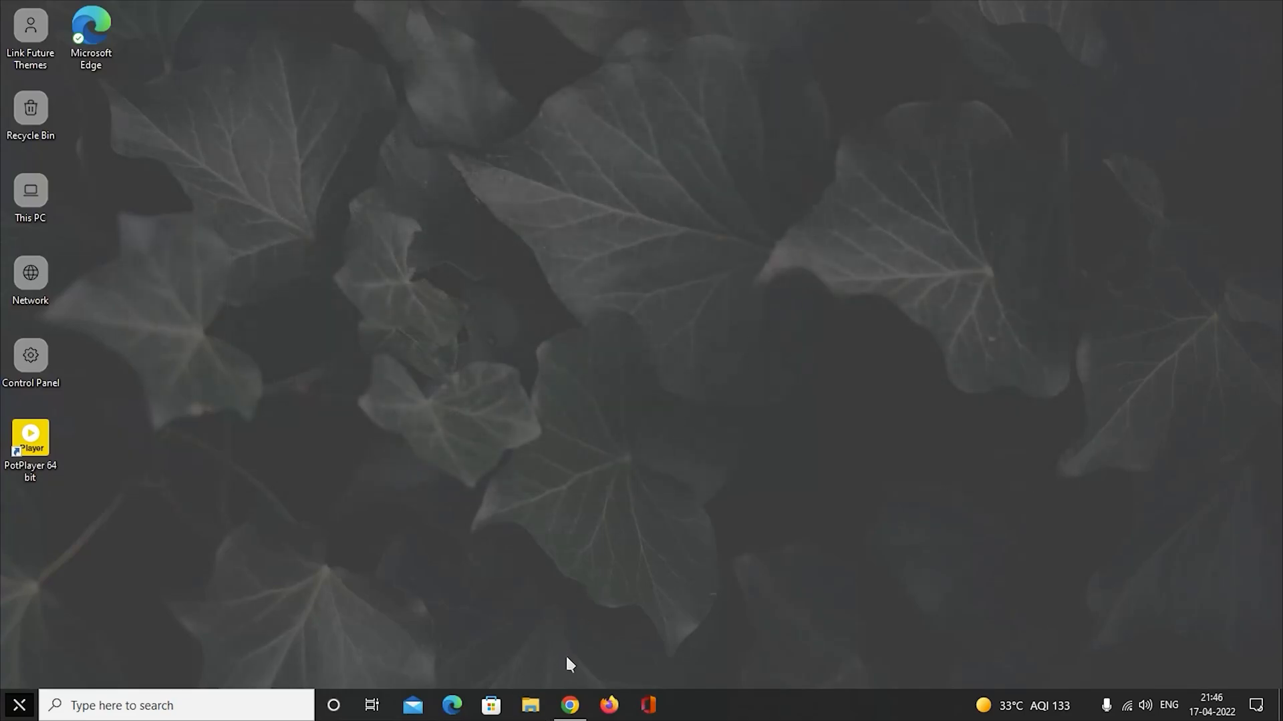
Switch to Chrome and download the Deer wallpaper by sorryitsme from its DeviantArt page.
click(569, 704)
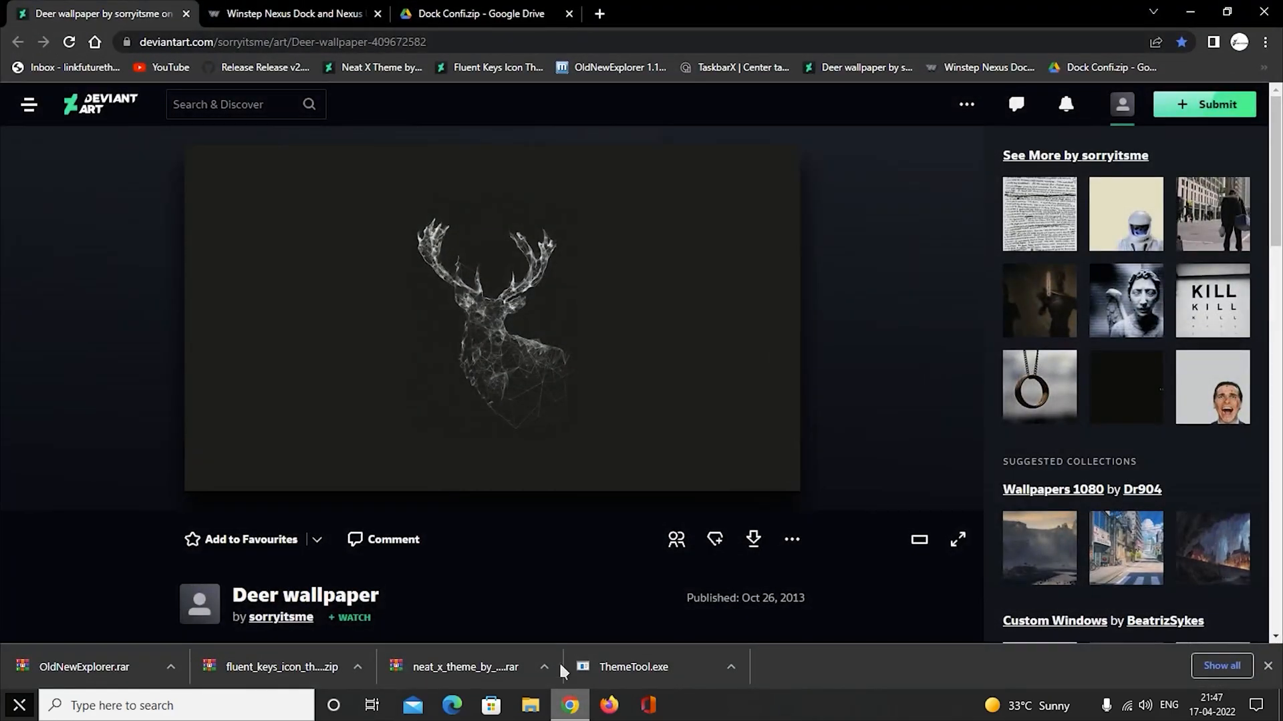
scroll(762, 481, down, 1)
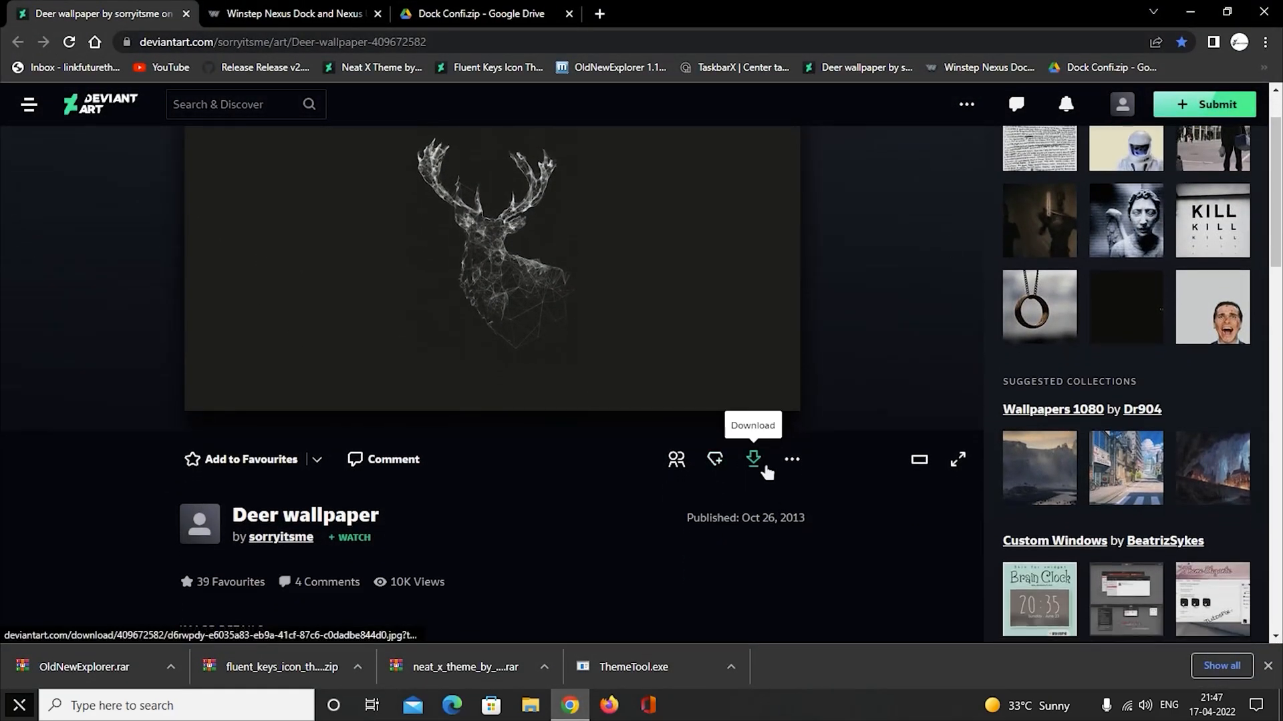
click(753, 461)
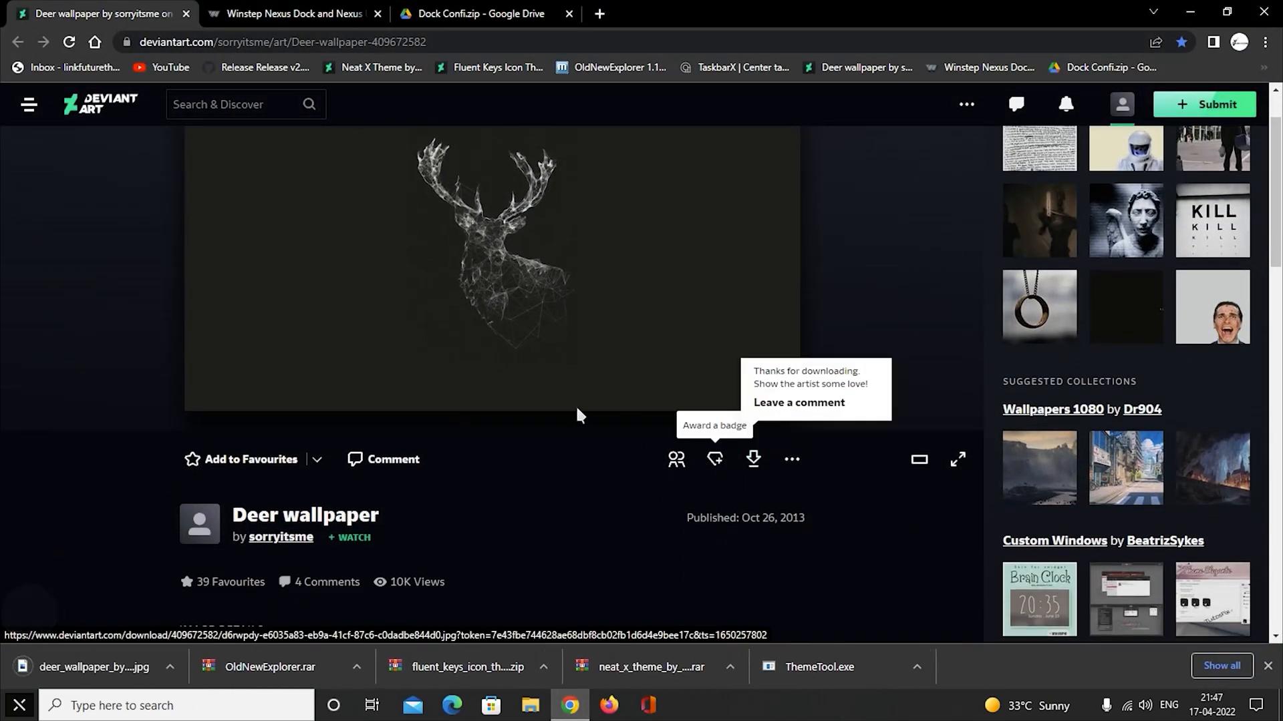
Download the free Winstep Nexus dock as nexus.zip from the Winstep page.
click(294, 13)
scroll(443, 416, down, 5)
scroll(443, 416, down, 3)
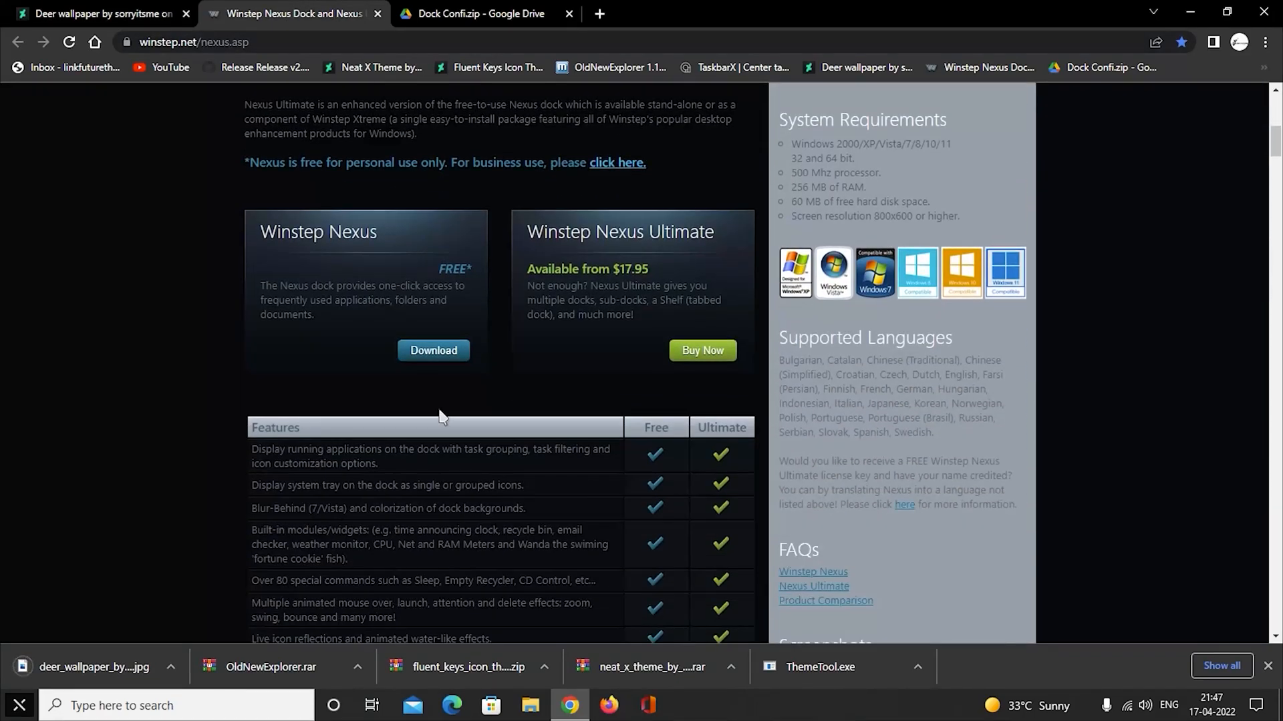
click(455, 362)
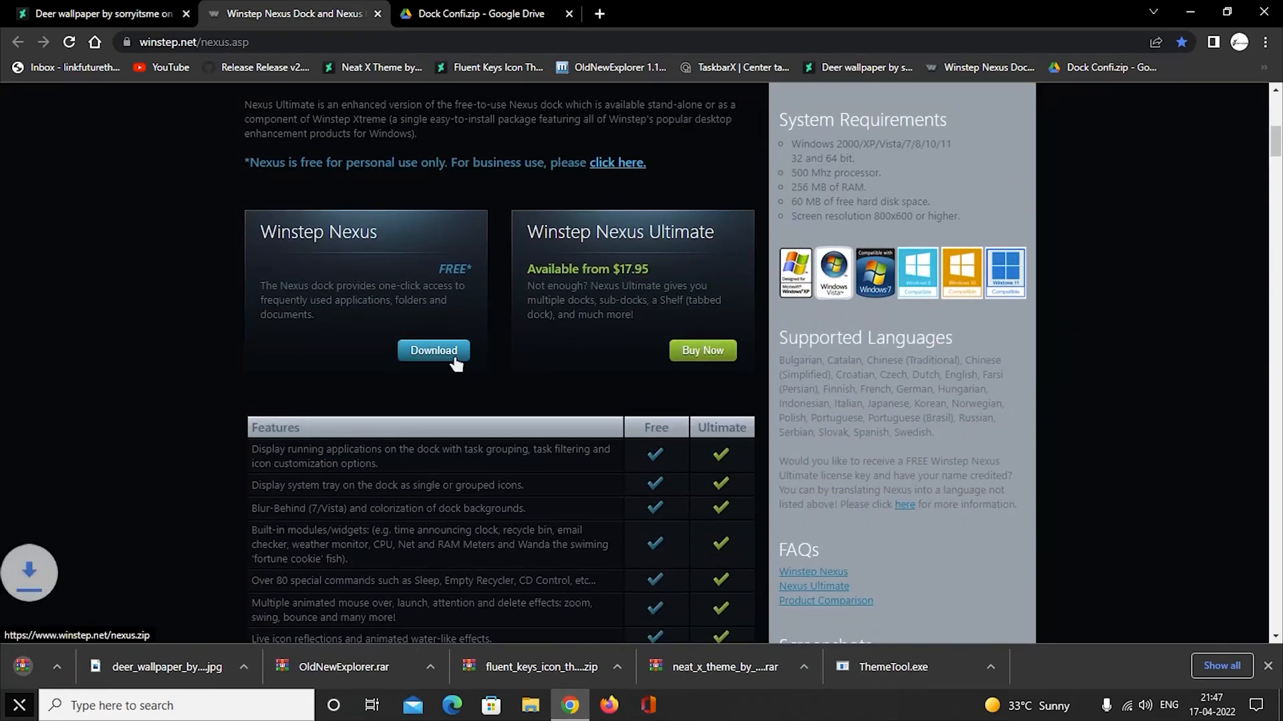
Download Dock Confi.zip from its Google Drive page and minimise the browser.
click(491, 18)
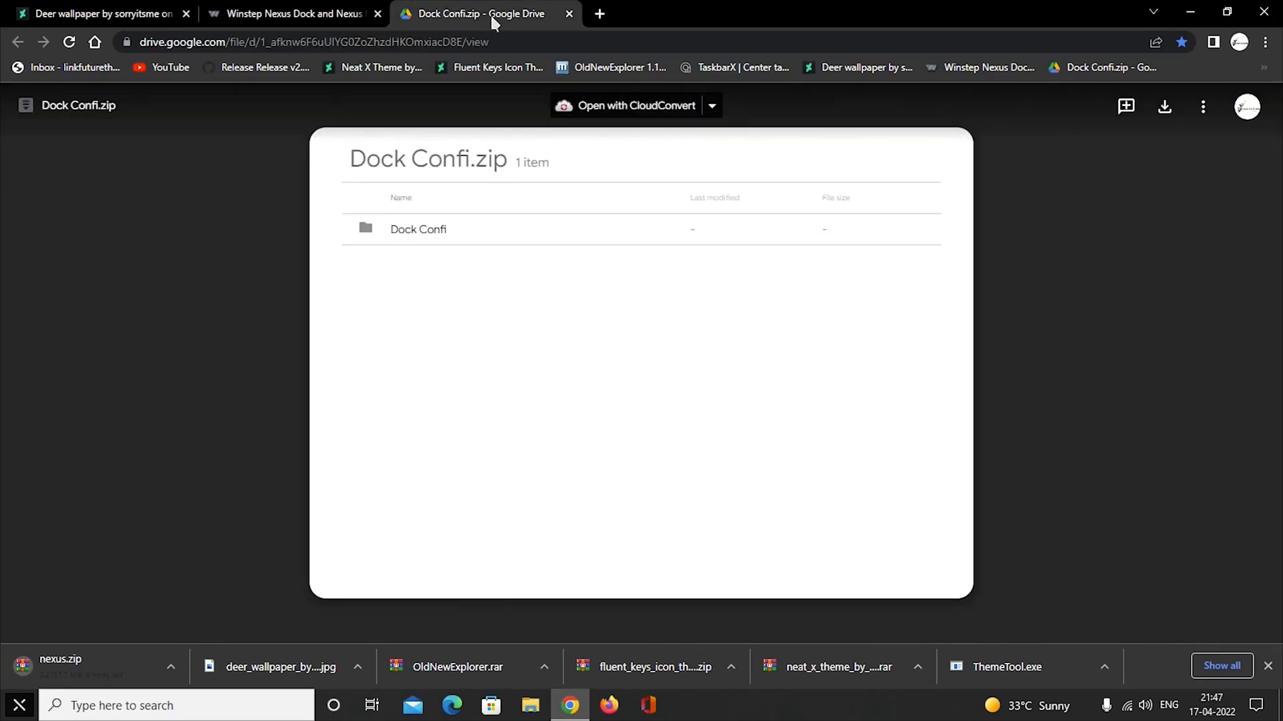
click(1165, 106)
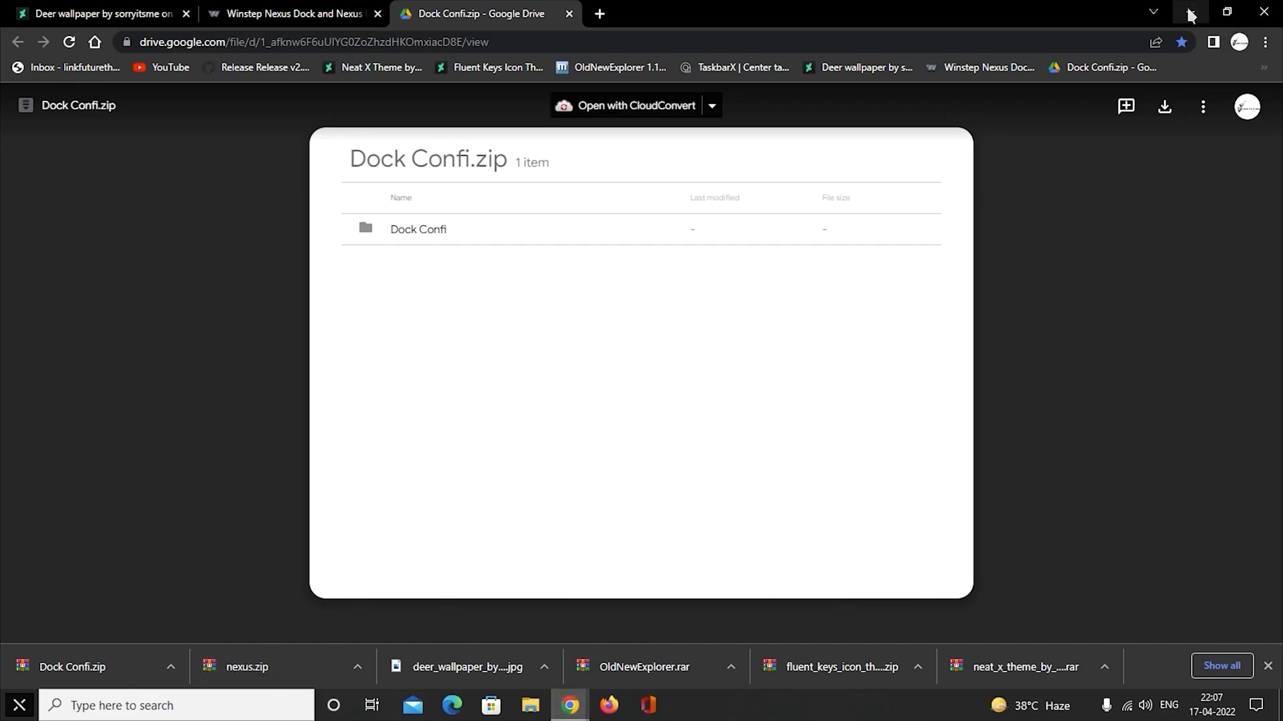
click(1263, 11)
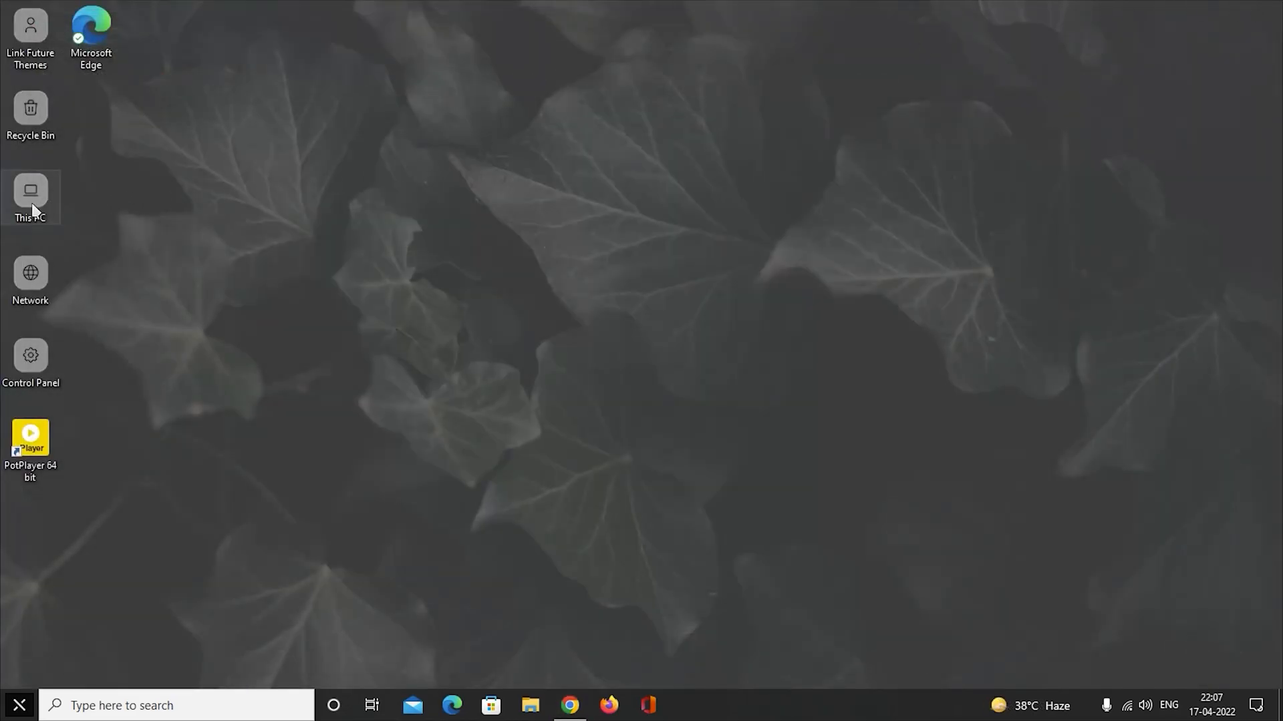
Set the downloaded deer wallpaper image in the Downloads folder as the desktop background.
double_click(32, 205)
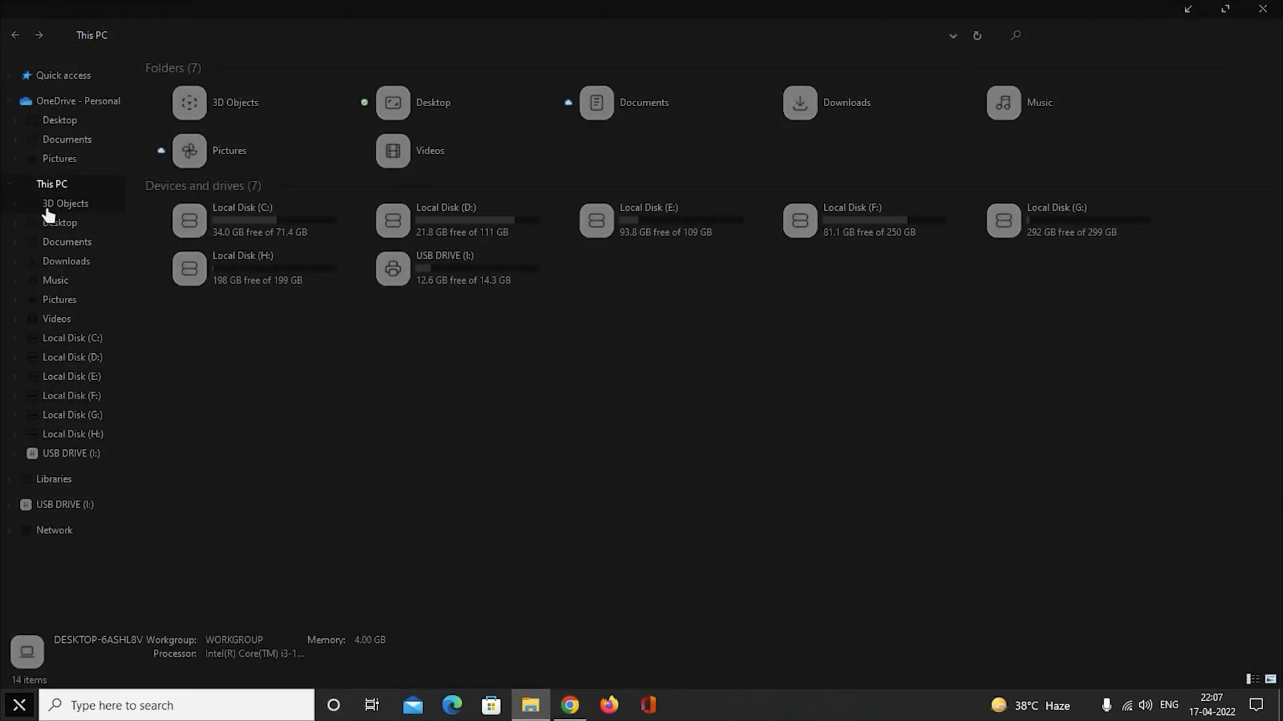
click(91, 264)
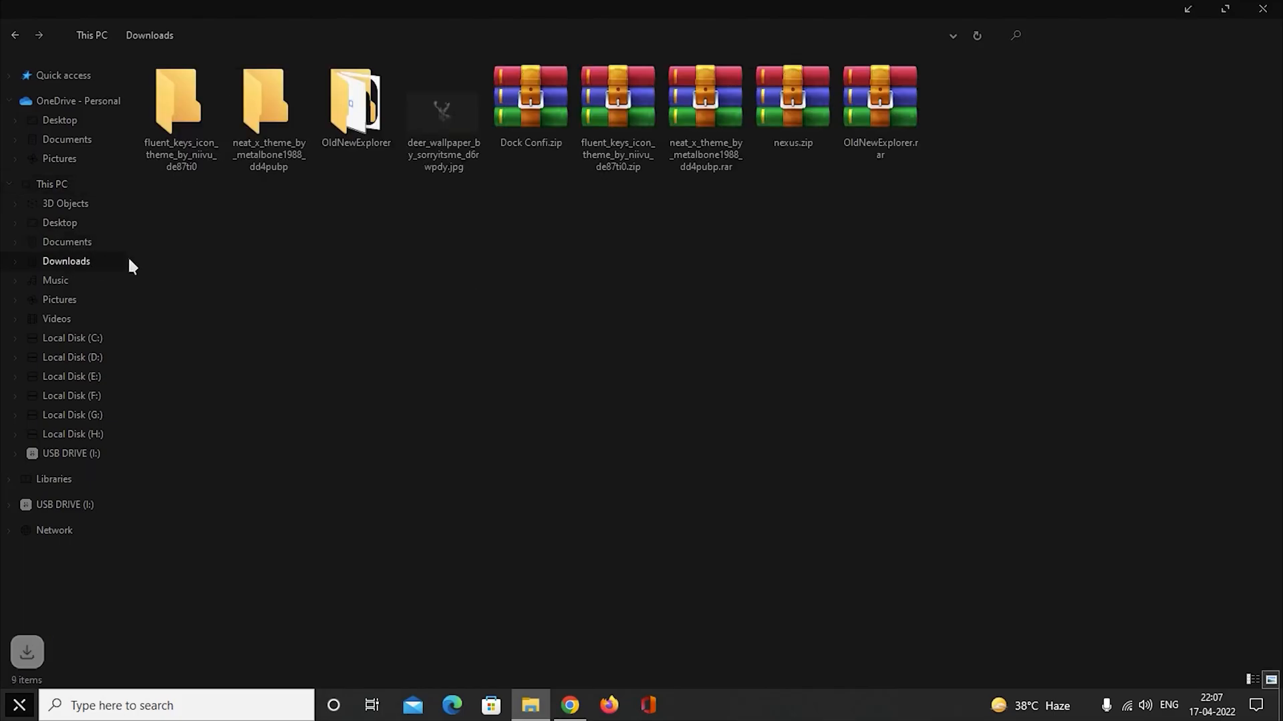
click(434, 122)
right_click(438, 104)
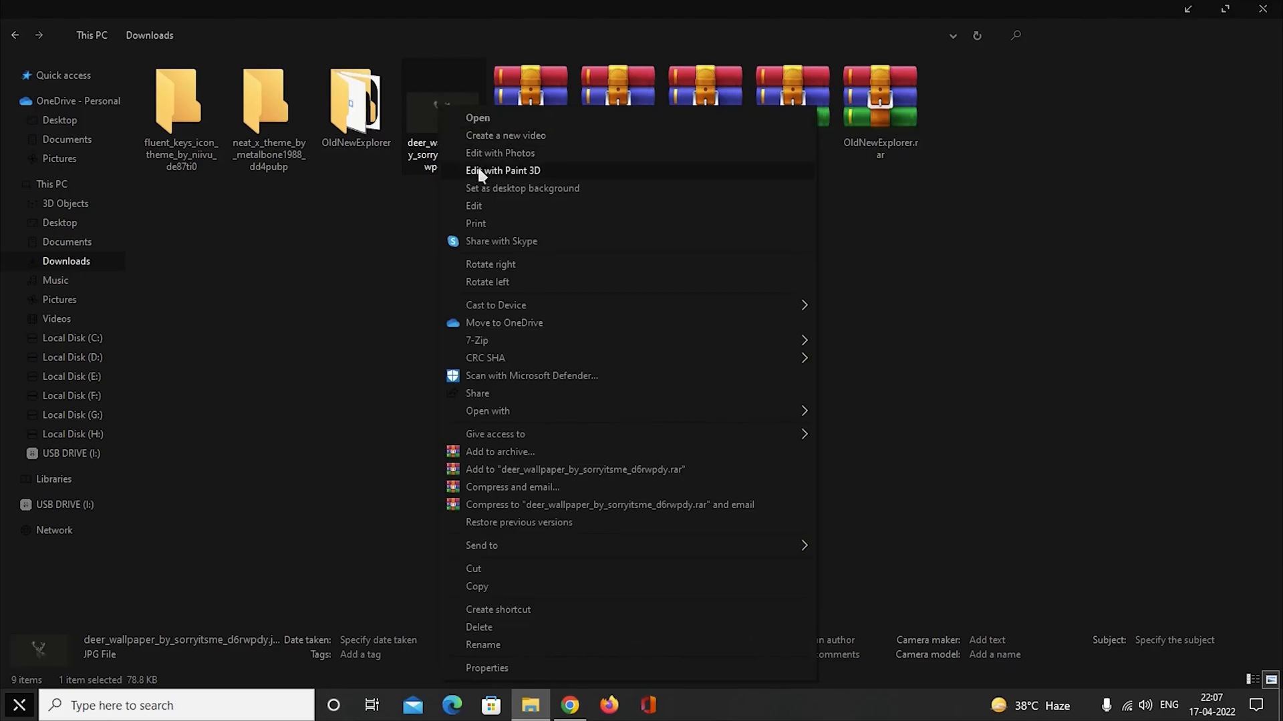
click(622, 193)
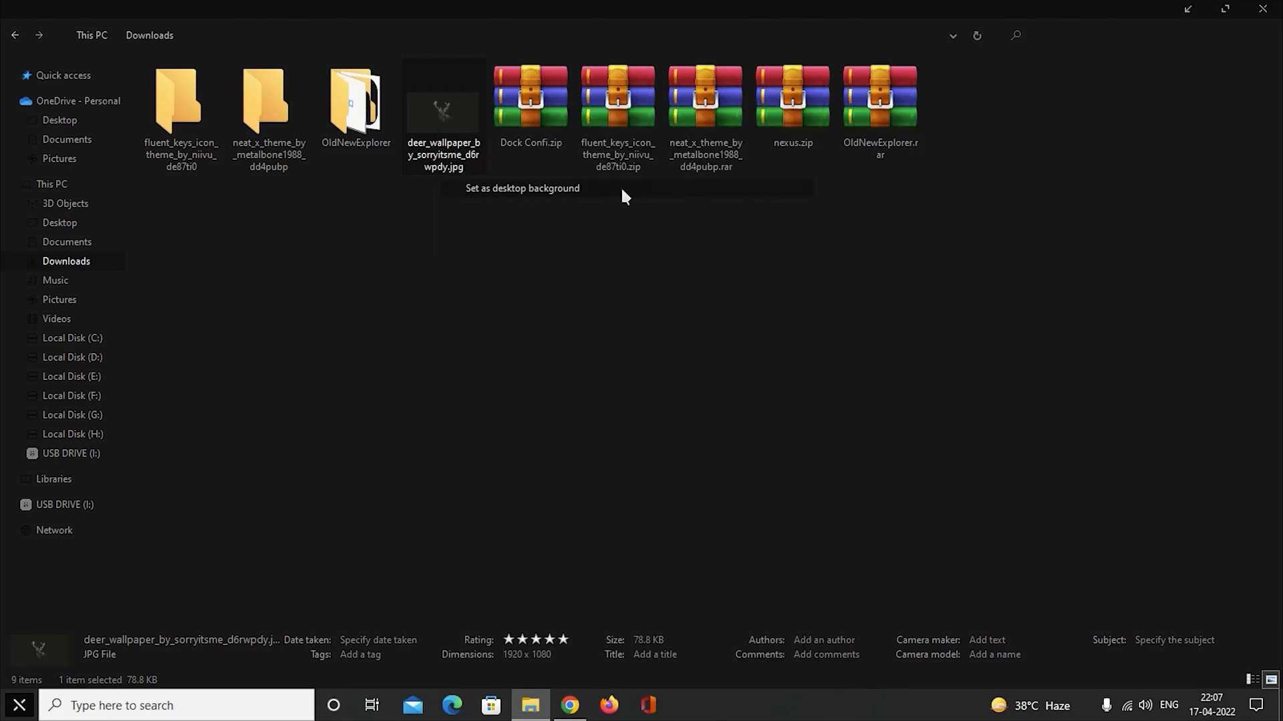
Extract nexus.zip into a nexus folder in Downloads, keeping the default extraction options.
click(797, 112)
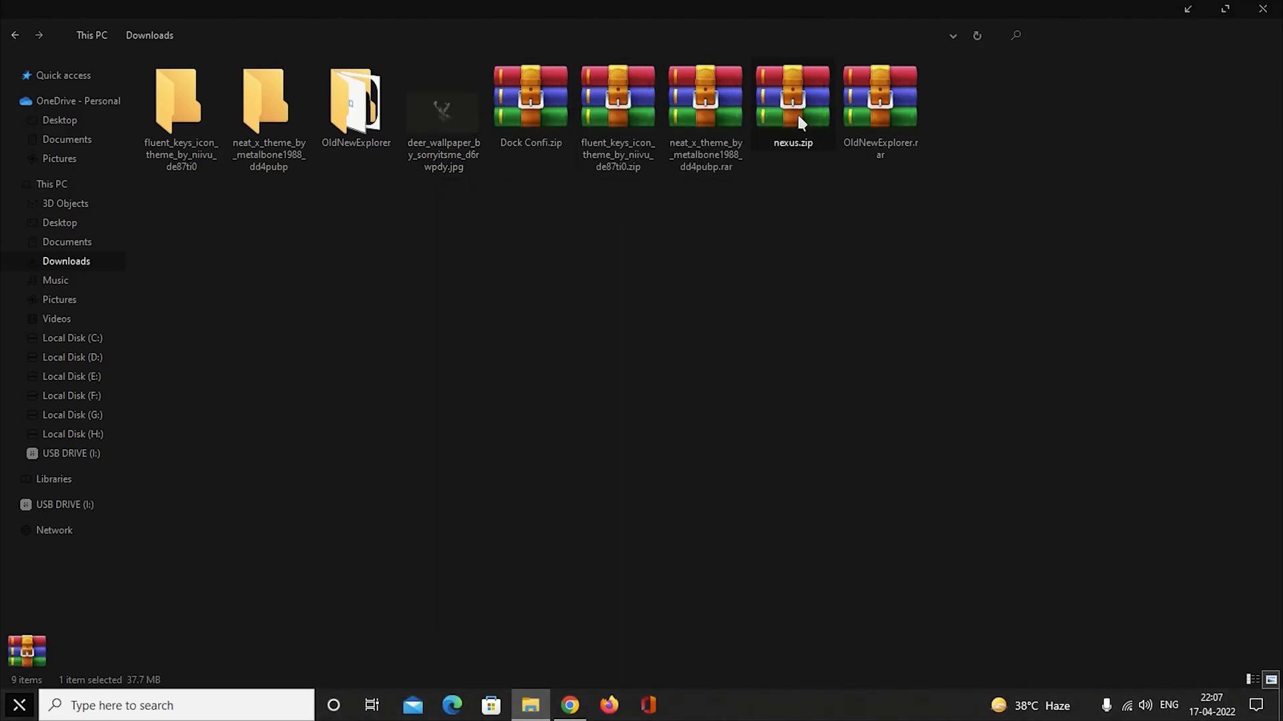
right_click(796, 112)
click(931, 179)
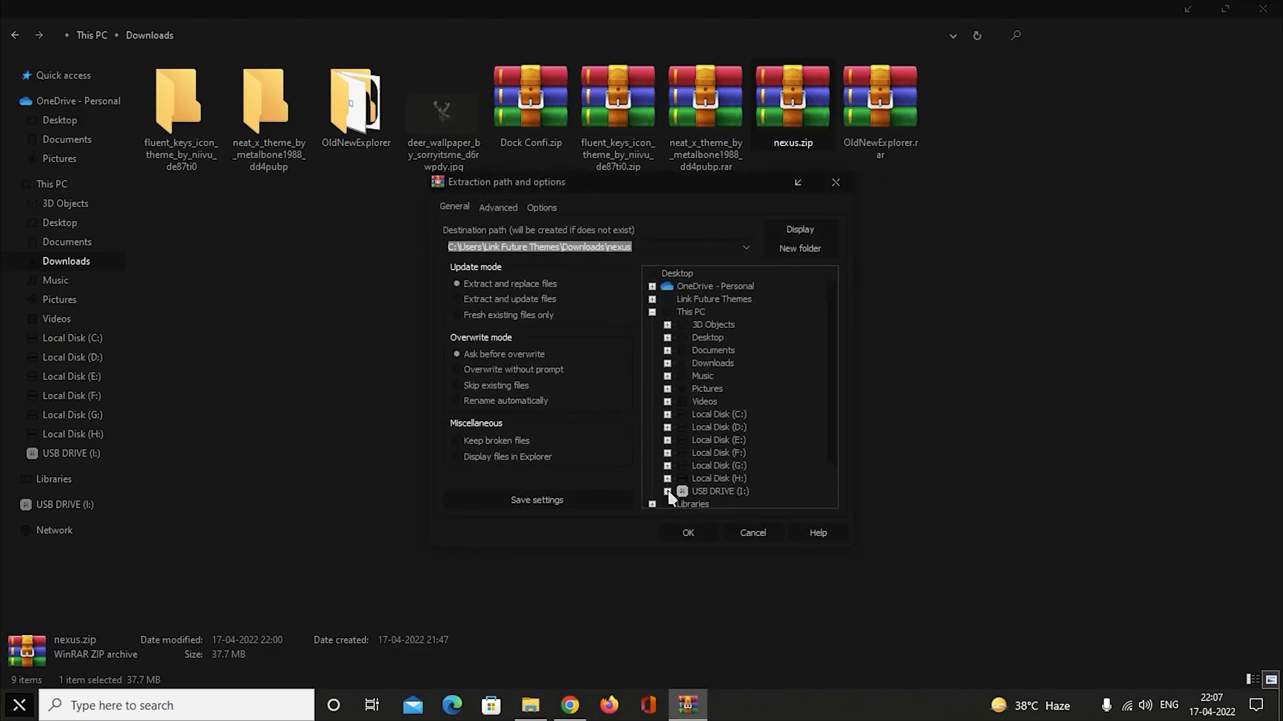
click(687, 531)
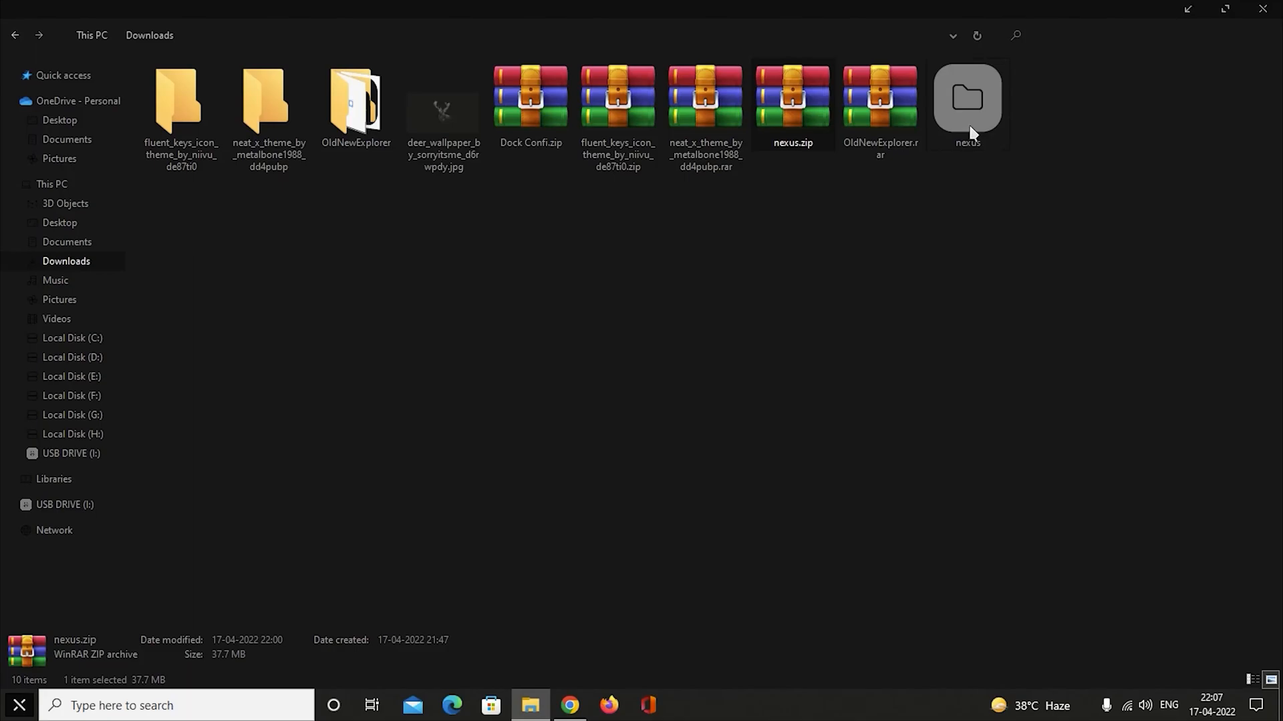
Run NexusSetup.exe from the extracted nexus folder as administrator and proceed into the Nexus 20.10 setup.
double_click(968, 107)
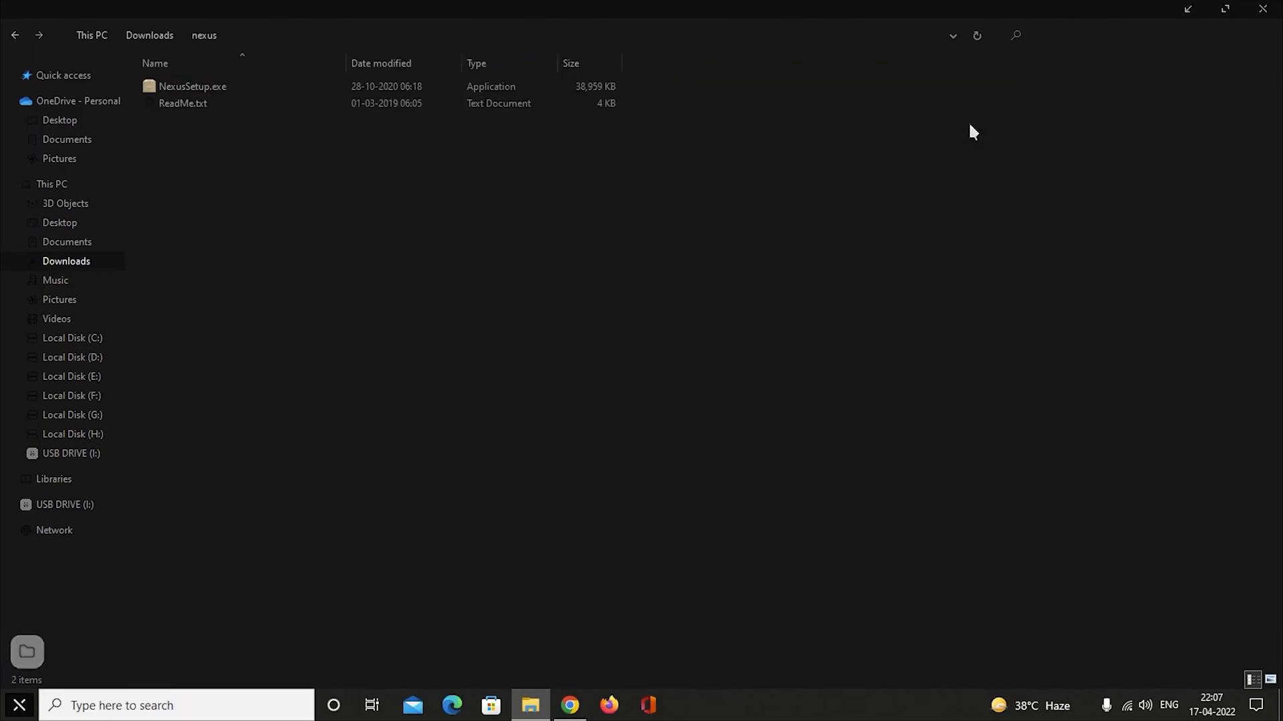
click(237, 83)
right_click(249, 90)
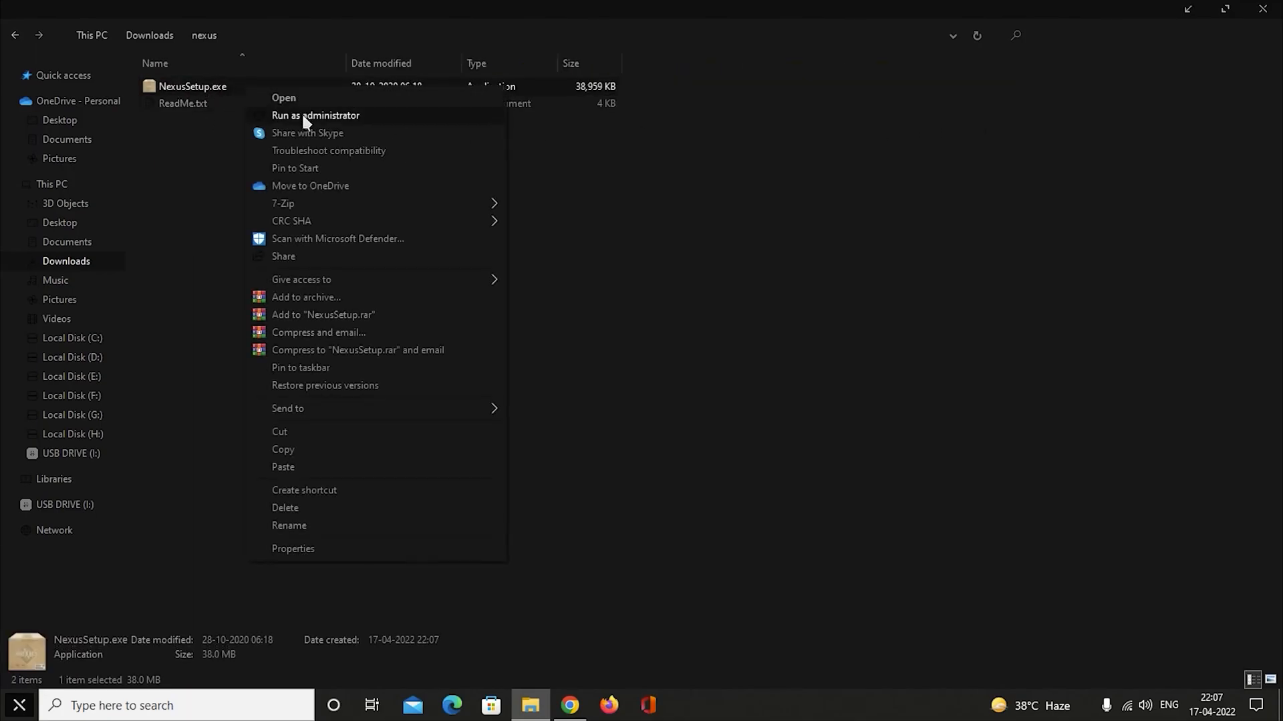
click(392, 119)
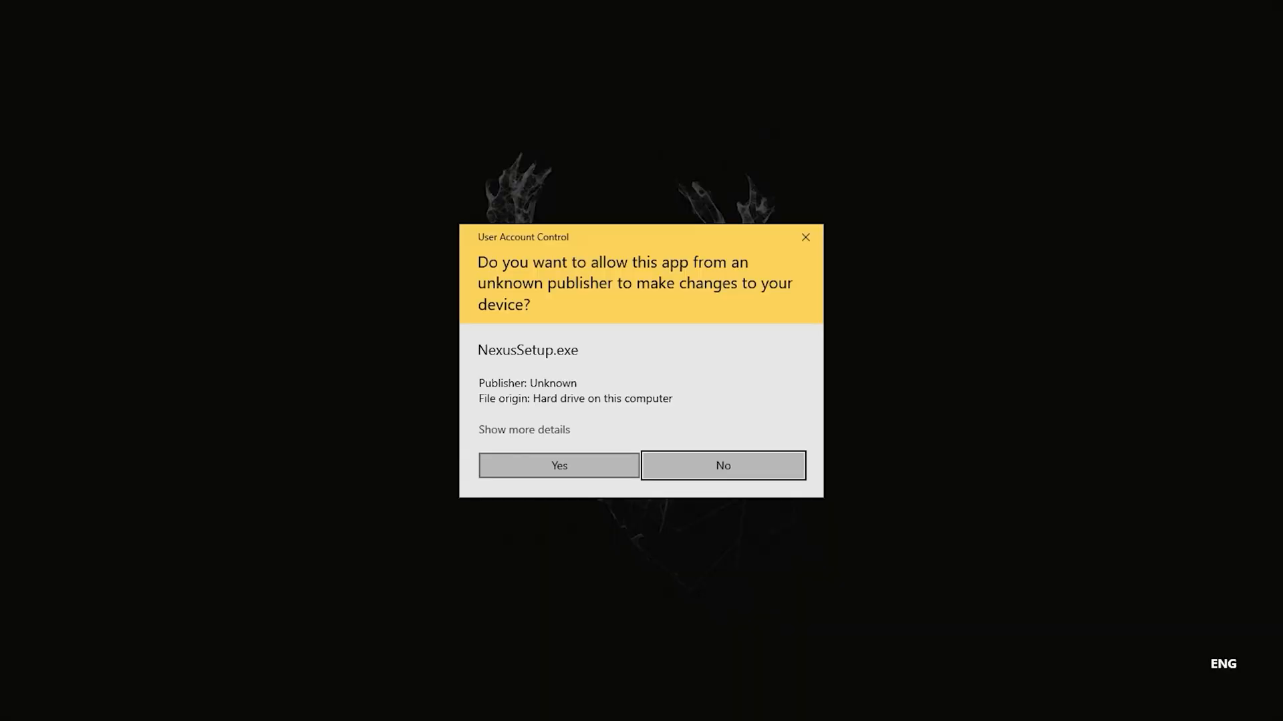
click(590, 469)
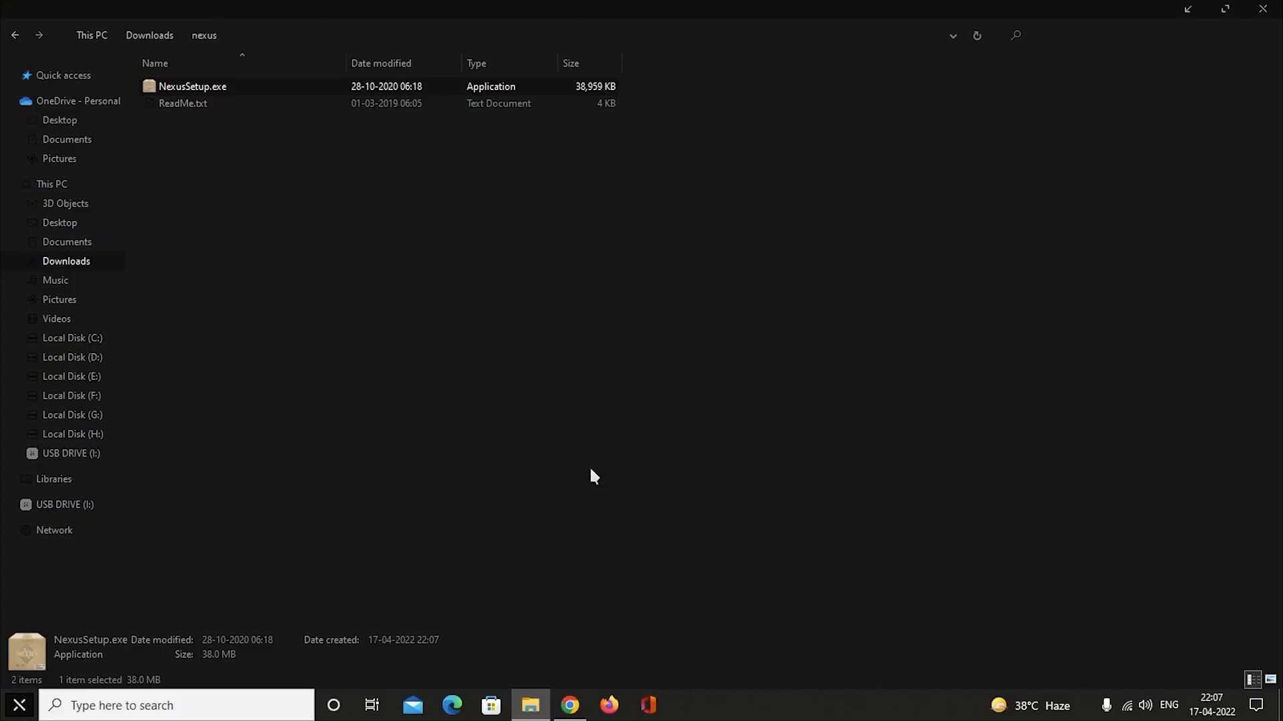
click(654, 388)
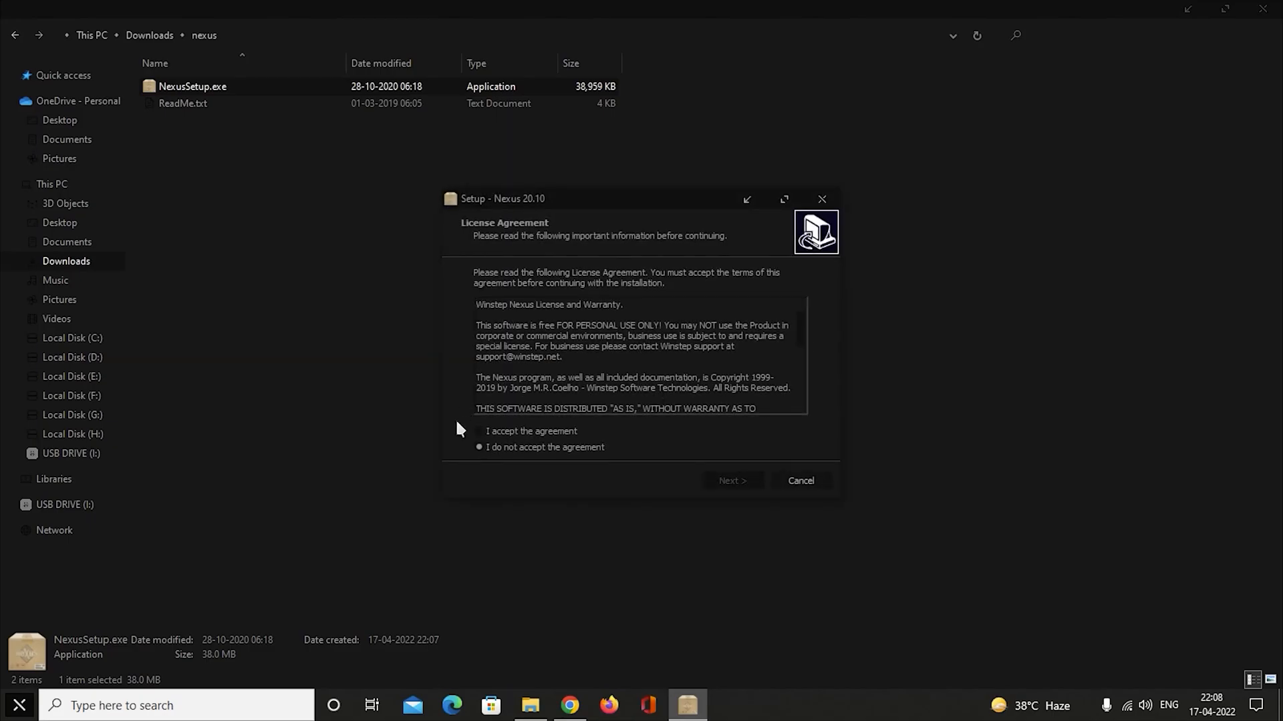
Accept the licence agreement, install Nexus with the default destination and Start Menu folders, and finish the setup.
click(730, 481)
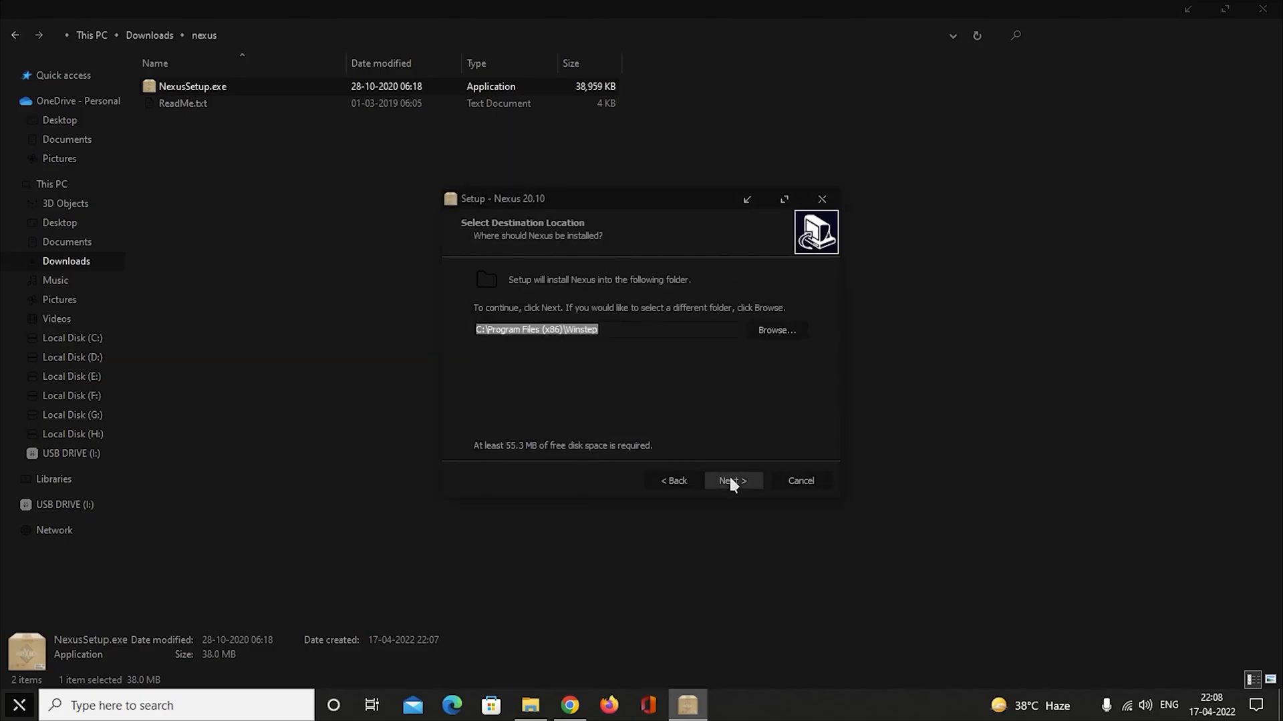
click(739, 480)
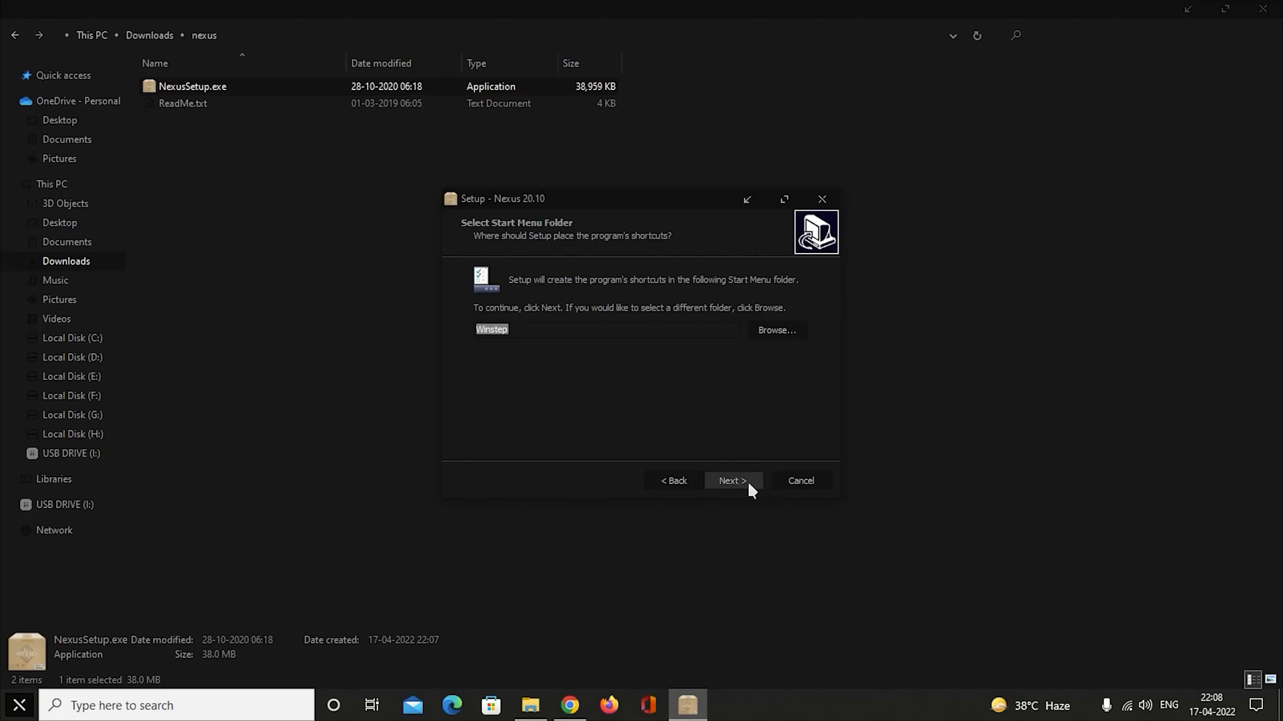
click(749, 484)
click(748, 484)
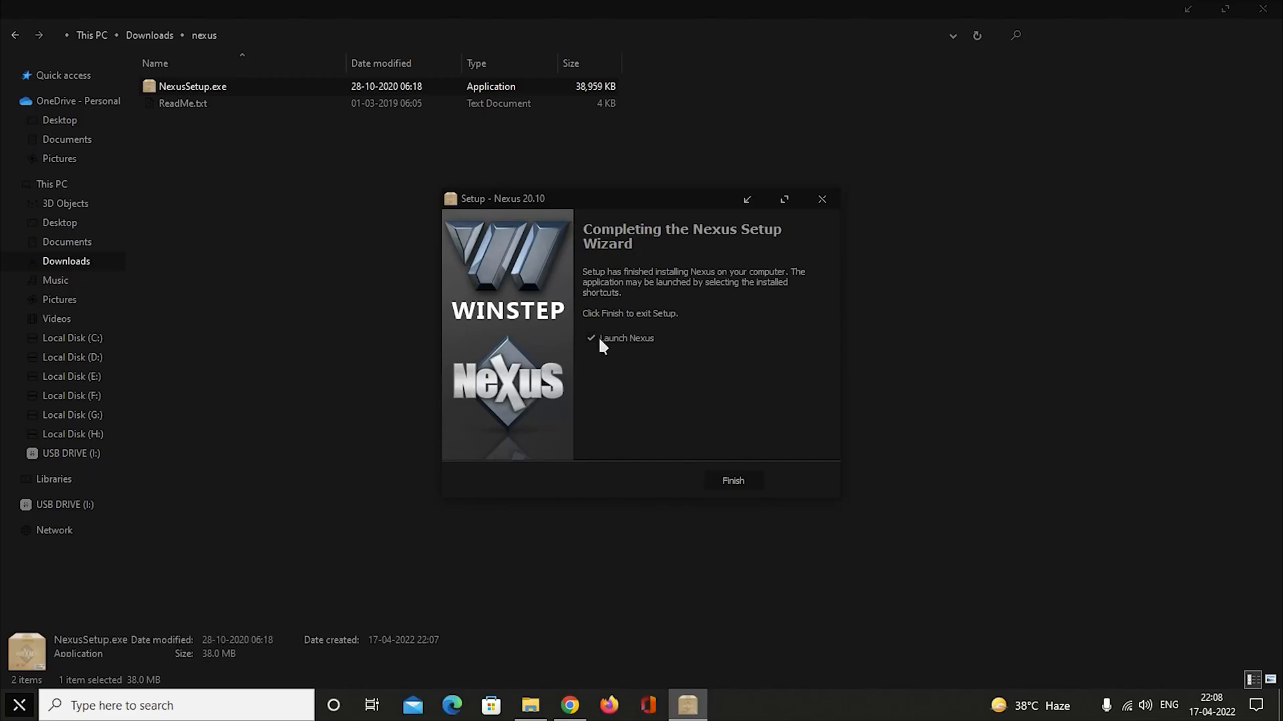
click(730, 479)
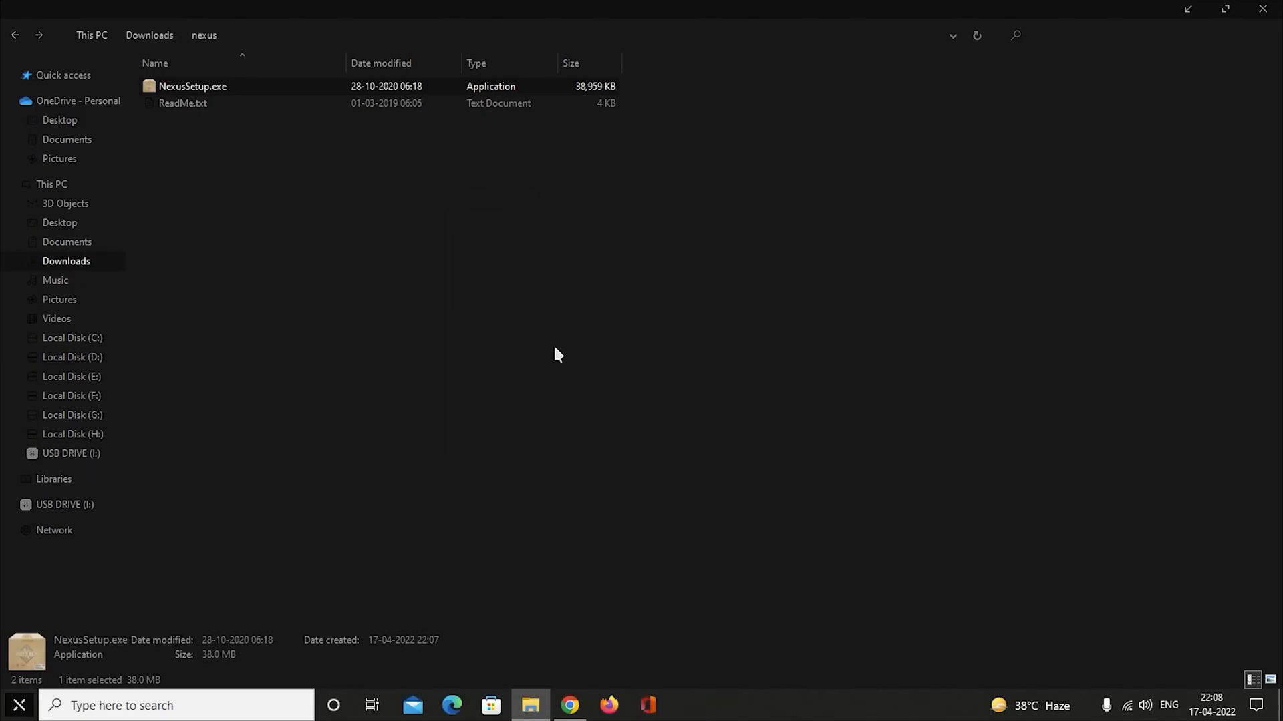
Extract Dock Confi.zip into a Dock Confi folder in Downloads, keeping the default extraction options.
click(99, 260)
click(591, 114)
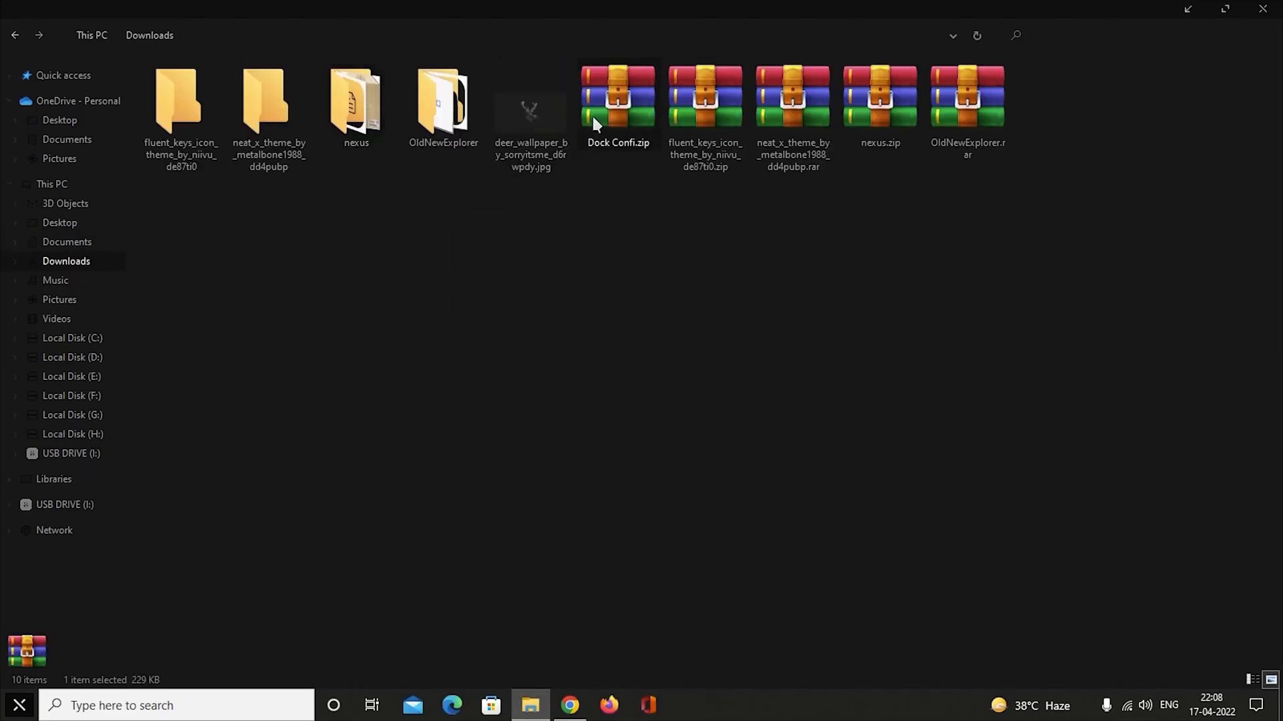
right_click(626, 94)
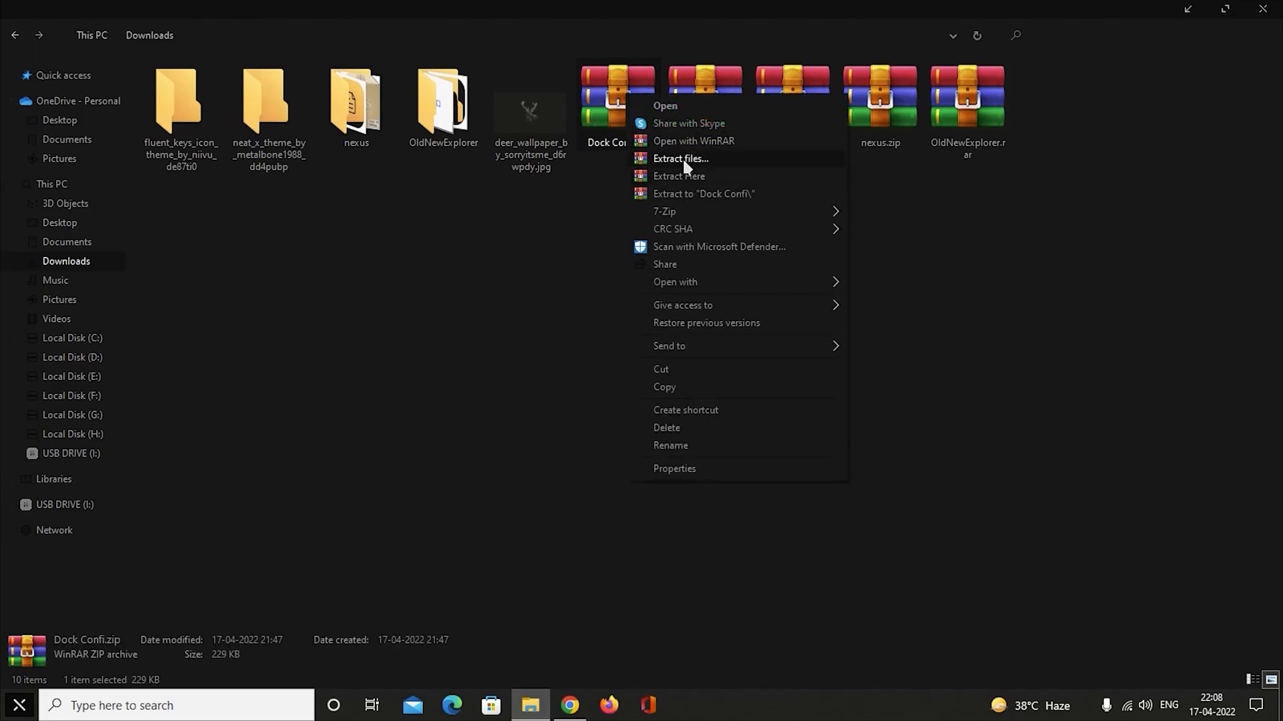
click(763, 162)
click(697, 528)
Copy the Icons folder from the inner Dock Confi folder, showing that folder's contents as large thumbnails.
double_click(1047, 124)
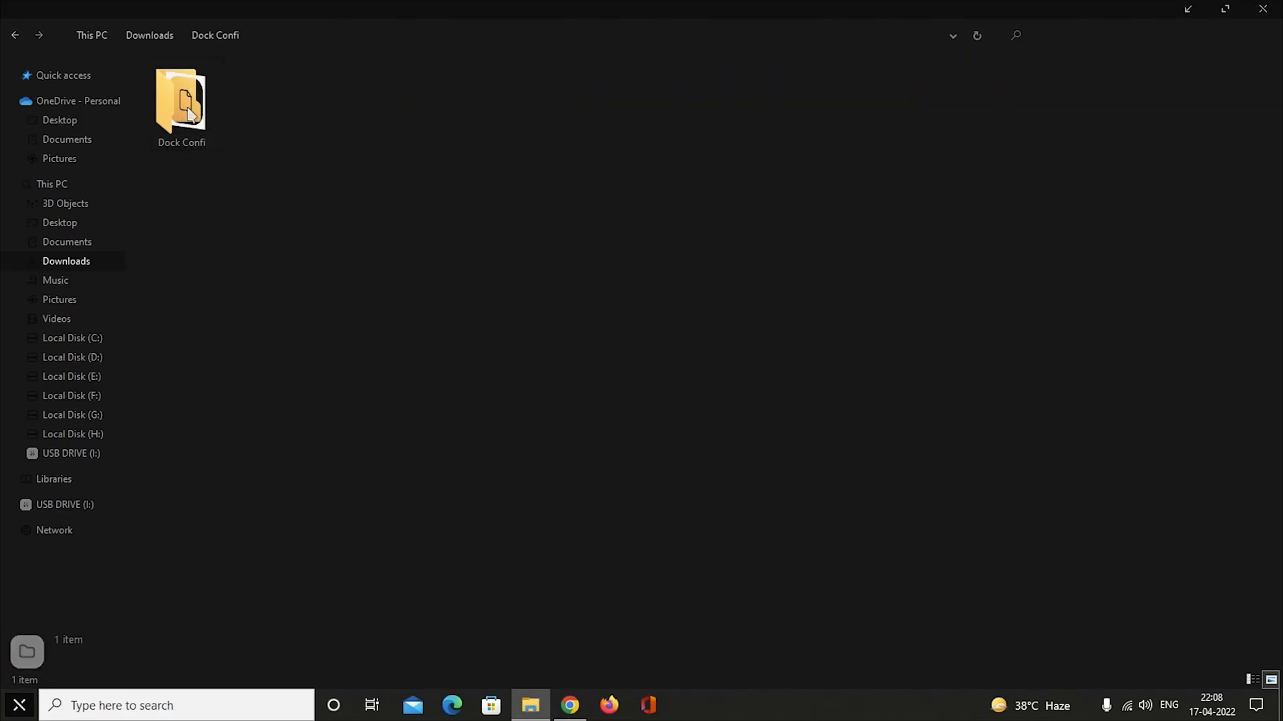
double_click(183, 119)
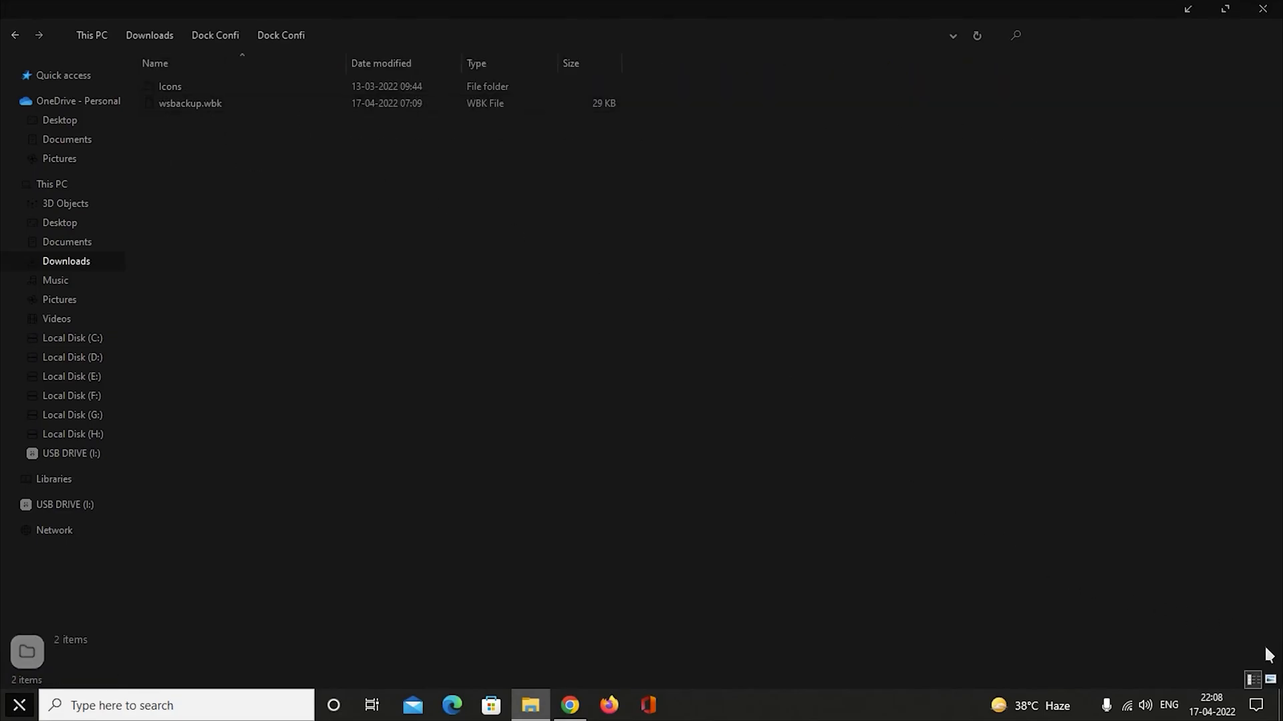
click(1269, 679)
click(190, 100)
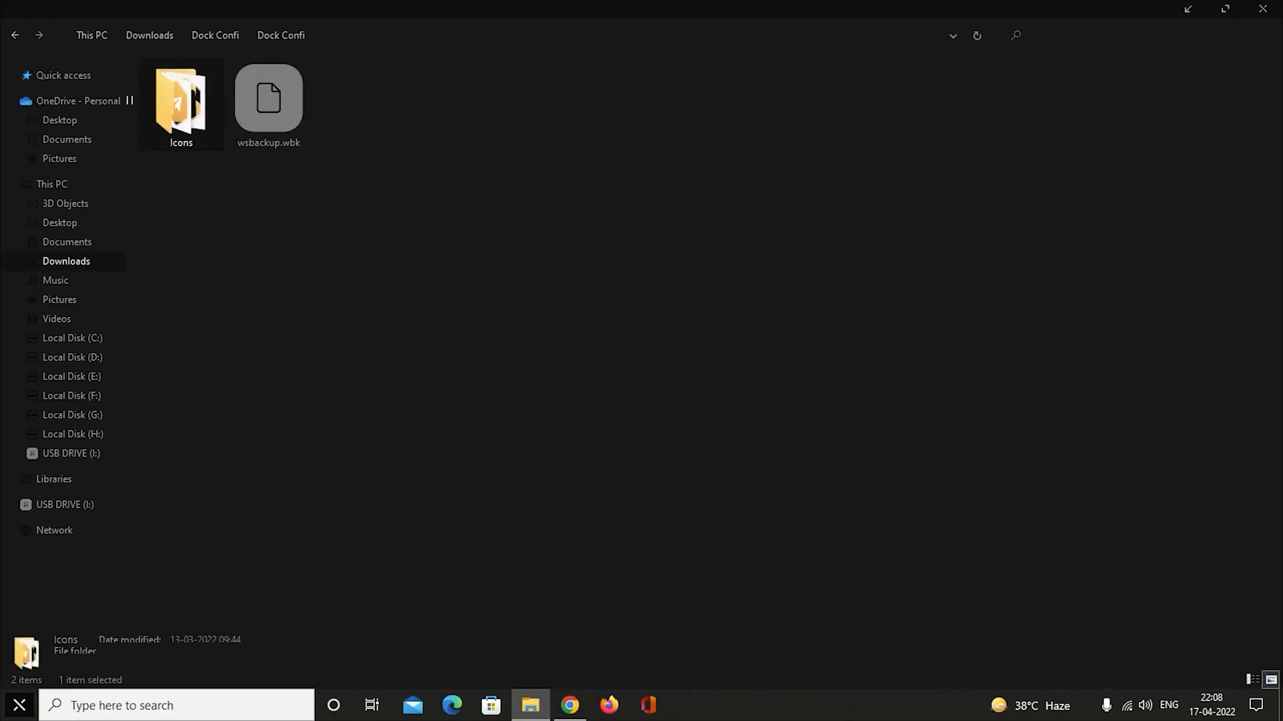
right_click(191, 102)
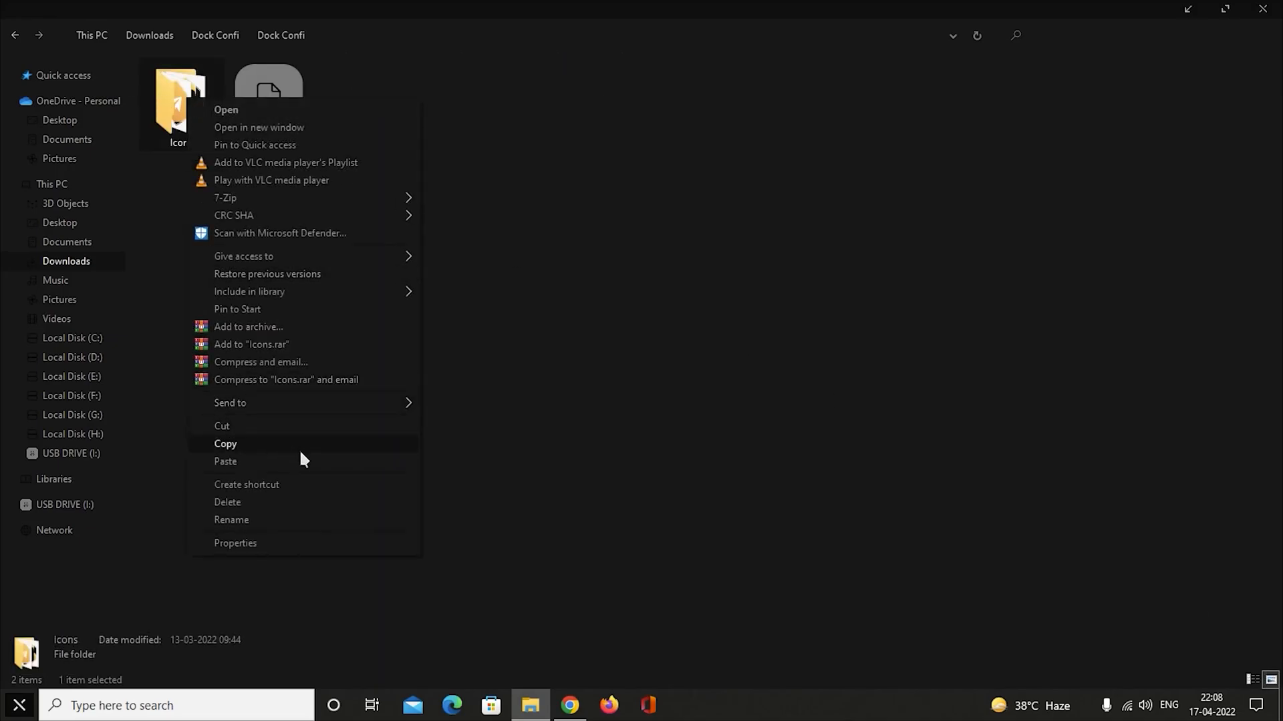
click(339, 445)
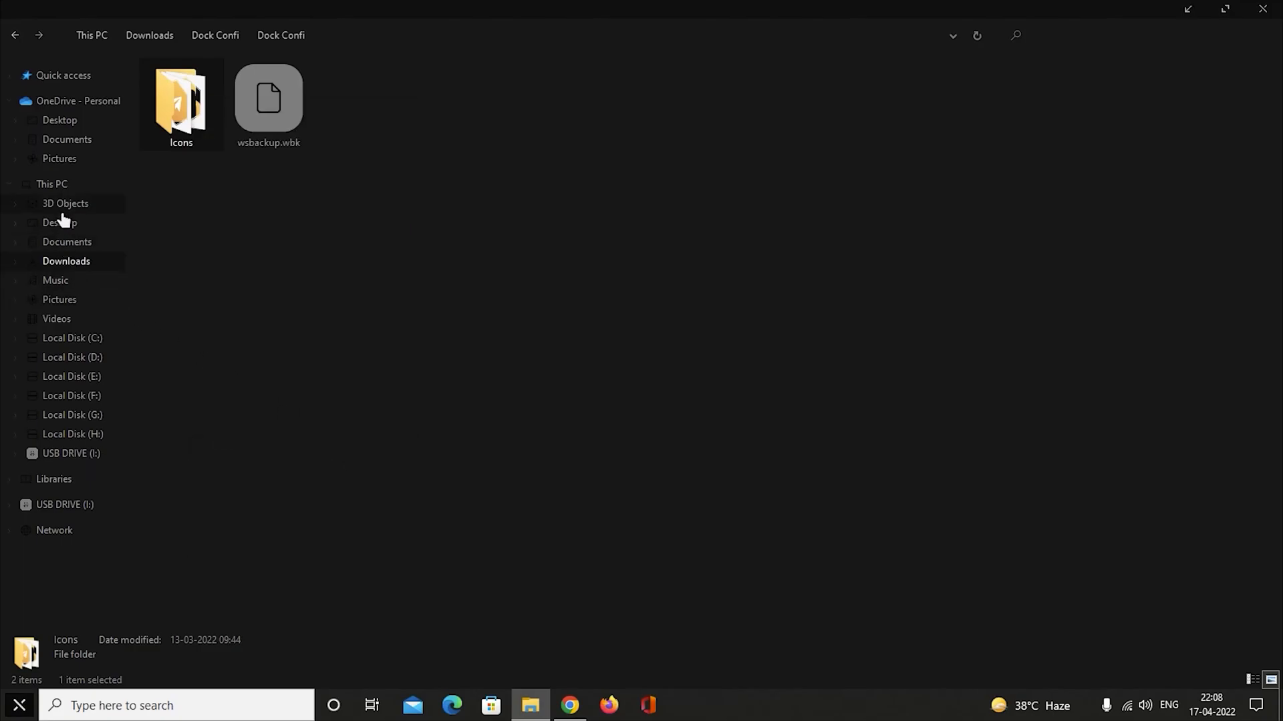
Paste the Icons folder into the root of Local Disk (C:), refresh the listing and close the window.
click(73, 190)
double_click(311, 214)
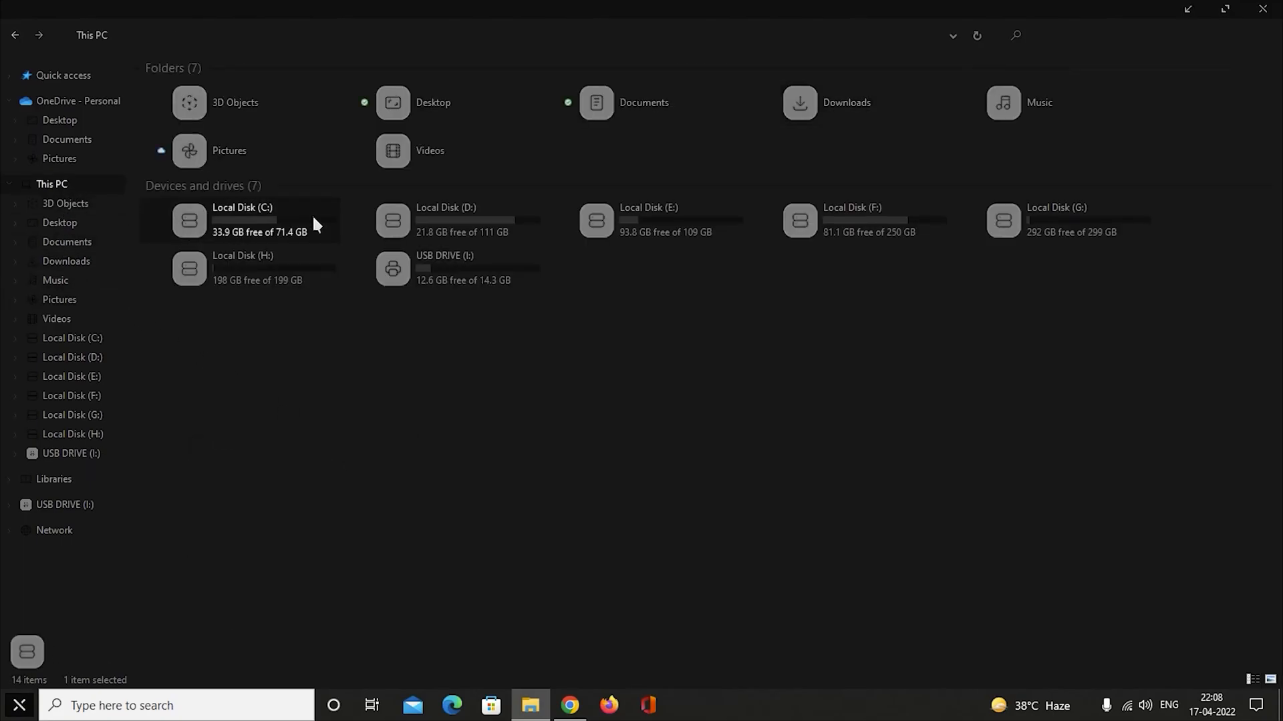
right_click(300, 327)
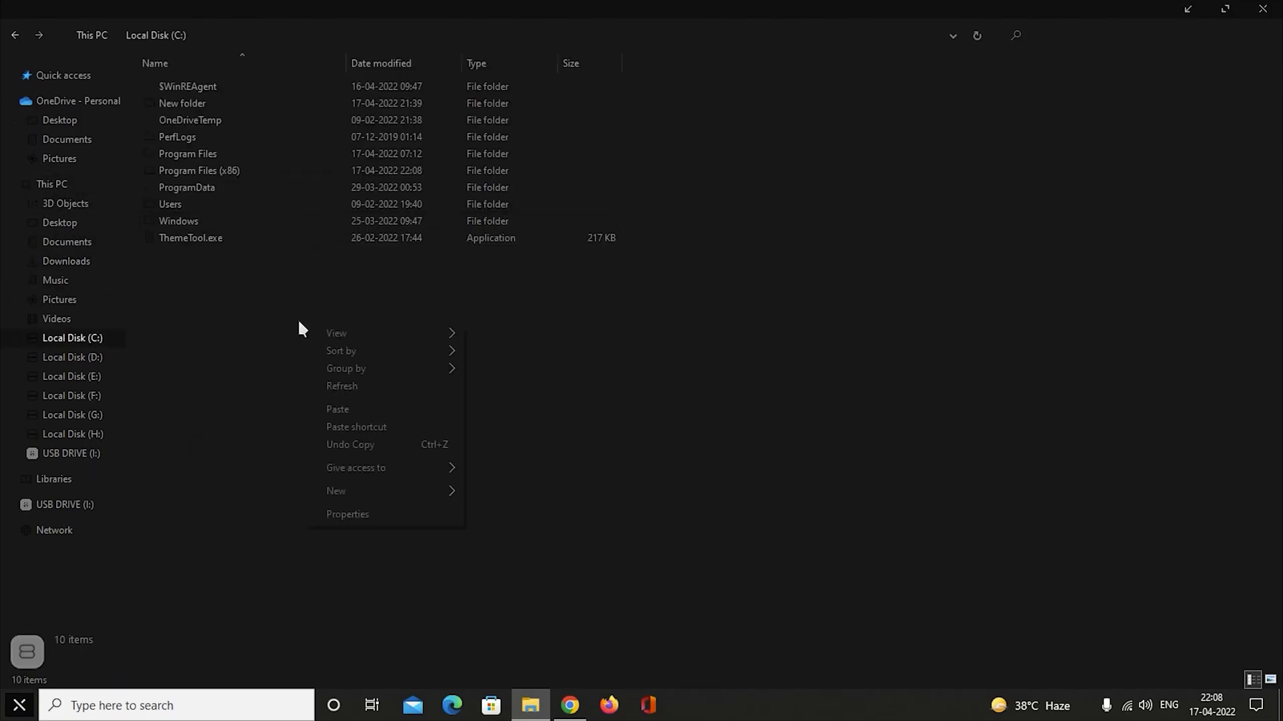
click(399, 414)
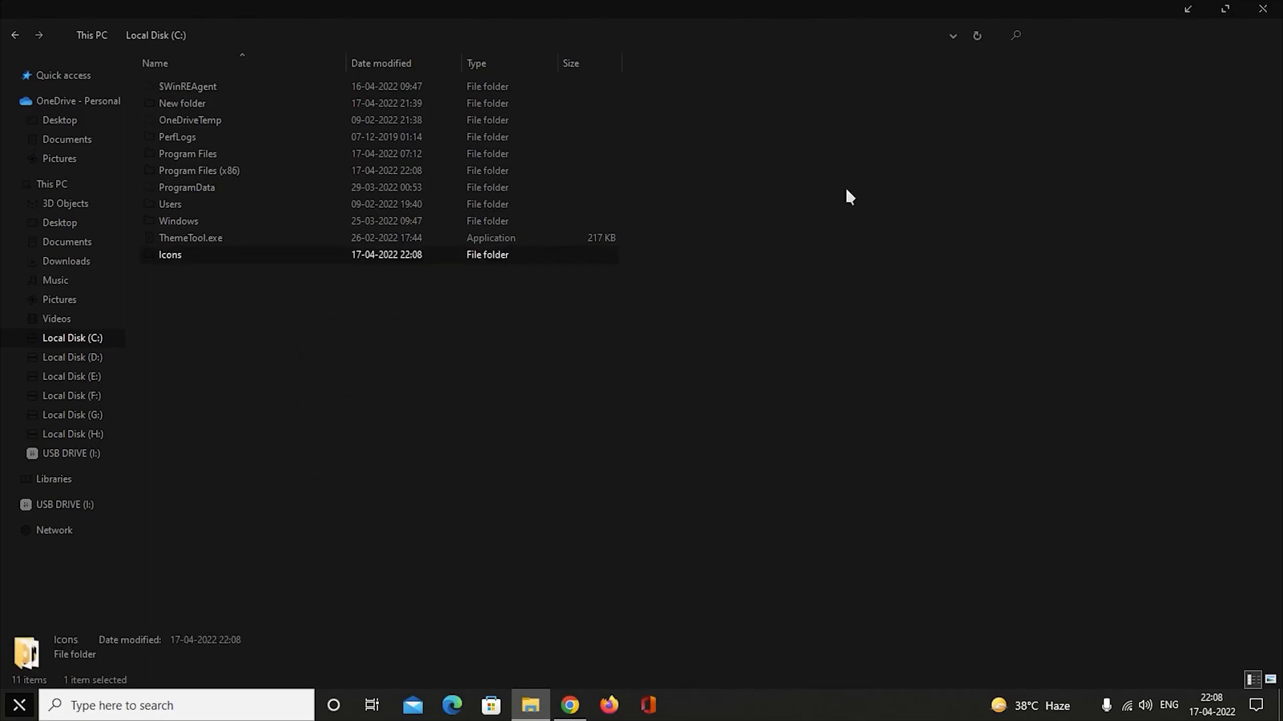
right_click(859, 204)
click(884, 246)
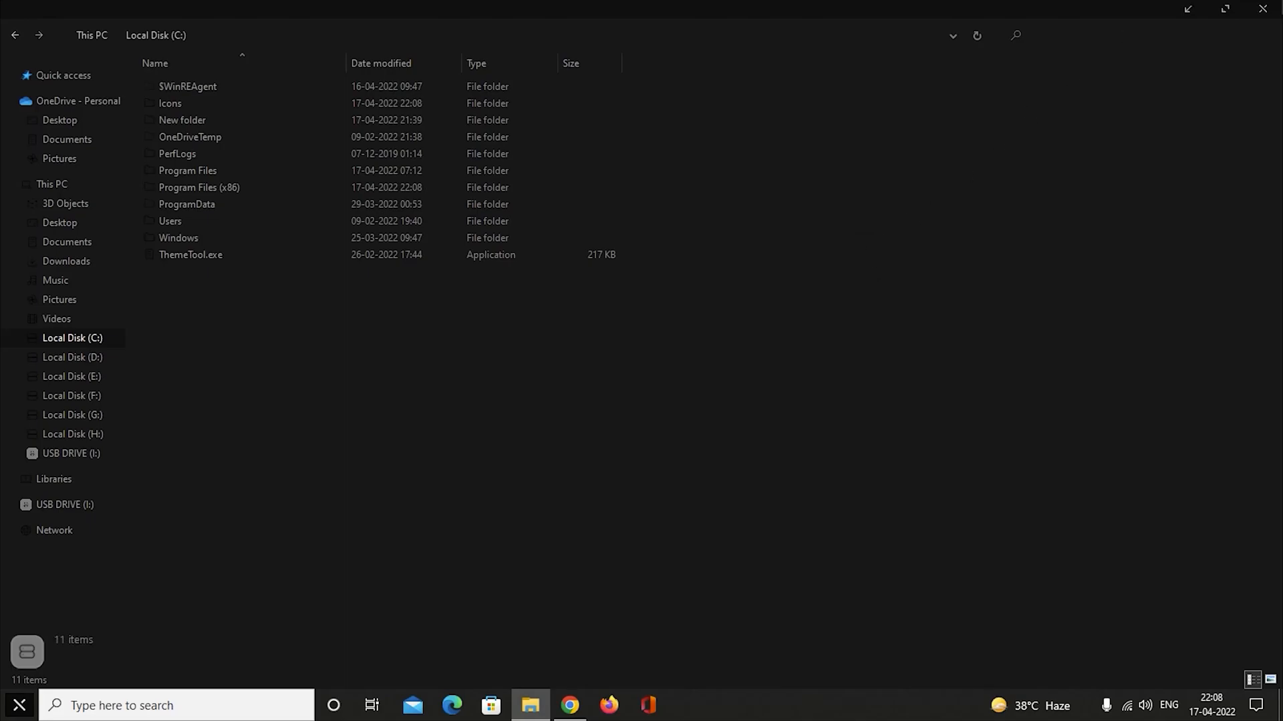
click(1263, 9)
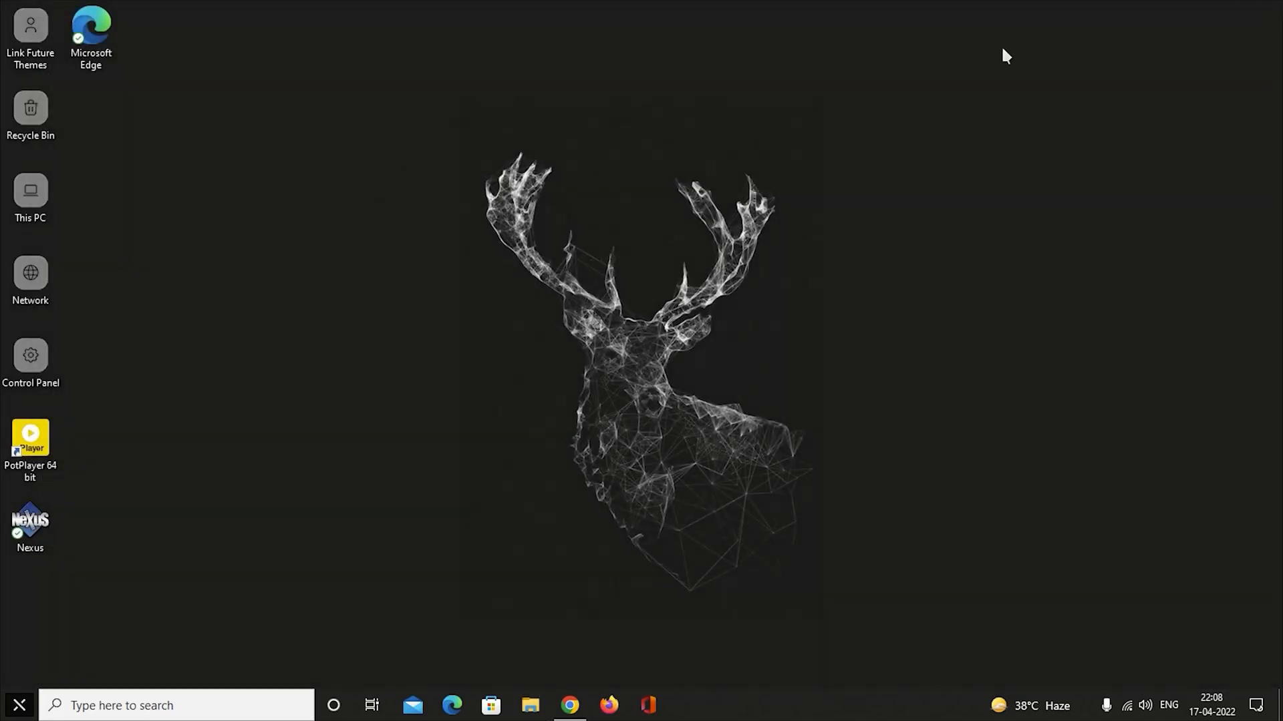
Launch Nexus from its desktop shortcut and hide all desktop icons.
double_click(40, 520)
right_click(223, 261)
mouse_move(306, 272)
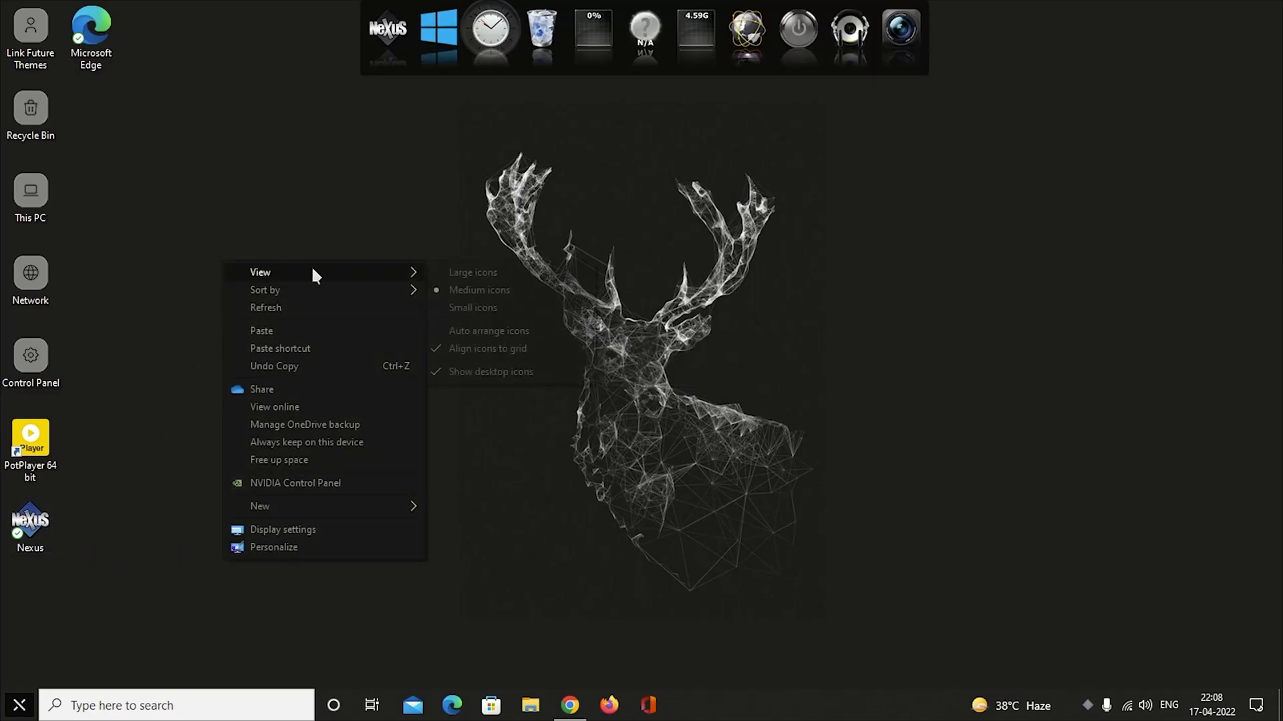
click(435, 370)
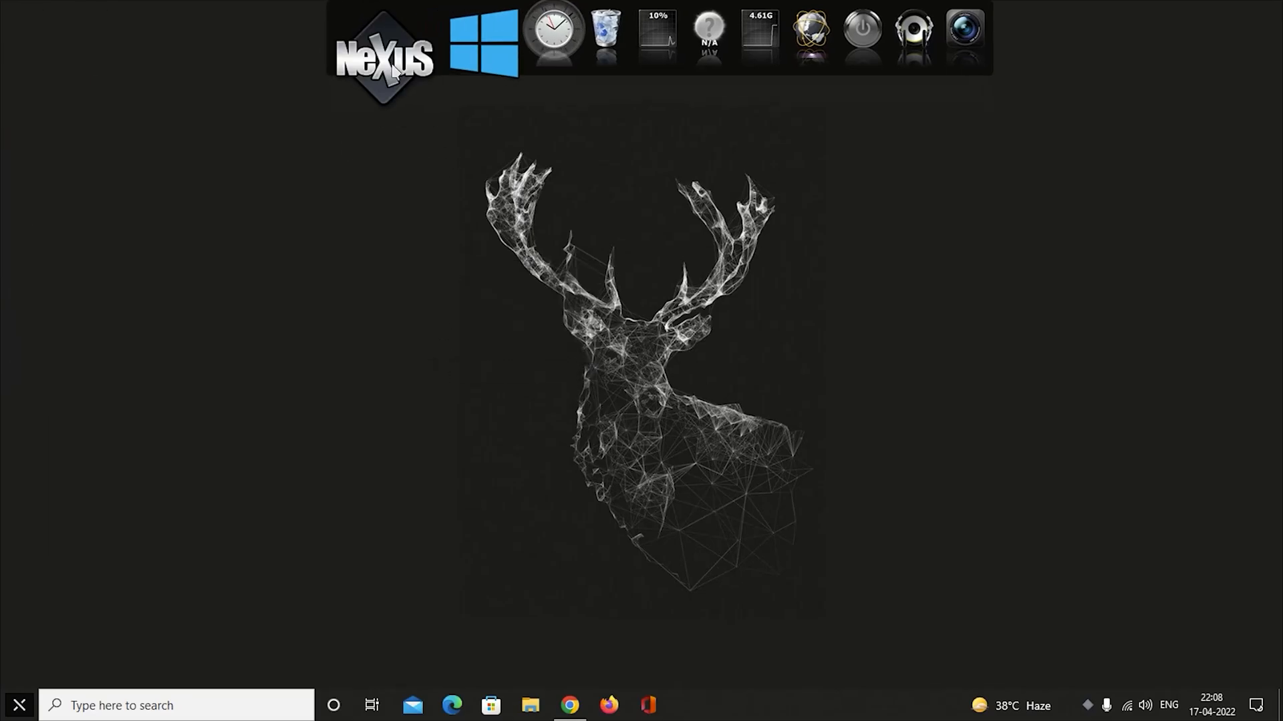
Restore the Nexus dock configuration from wsbackup.wbk in Downloads > Dock Confi > Dock Confi, and apply the preferences.
click(394, 72)
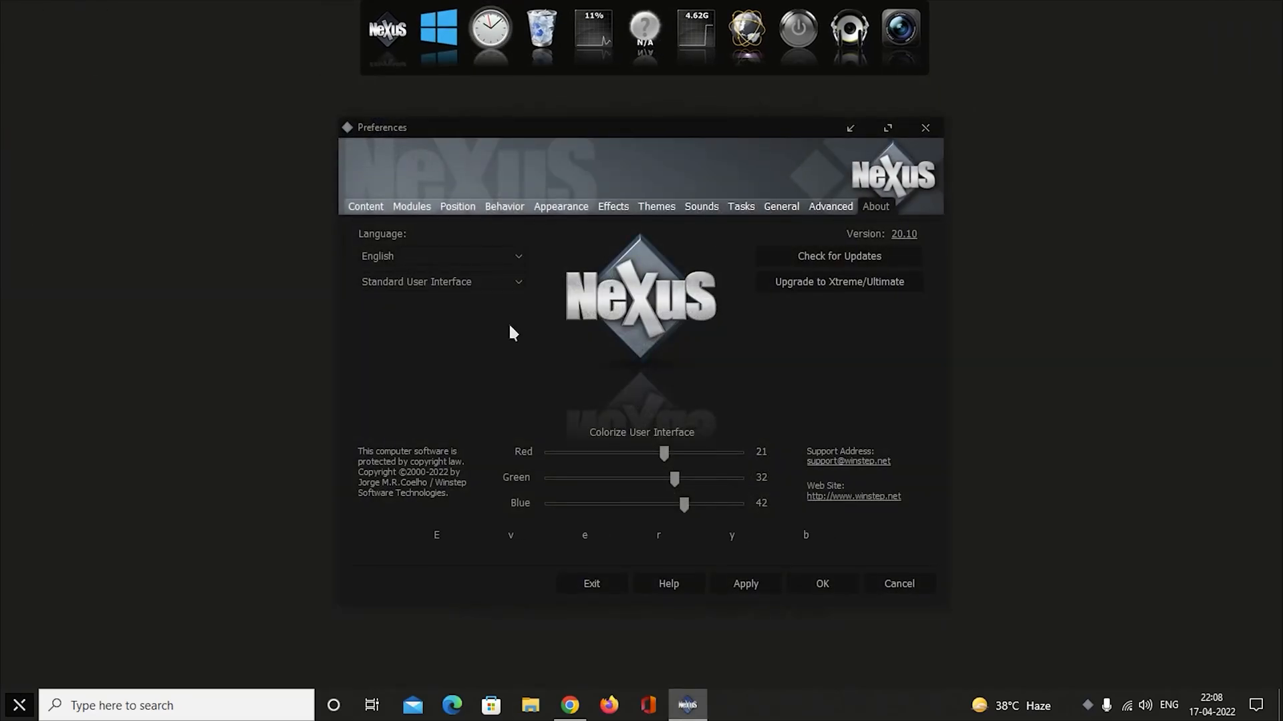
click(831, 204)
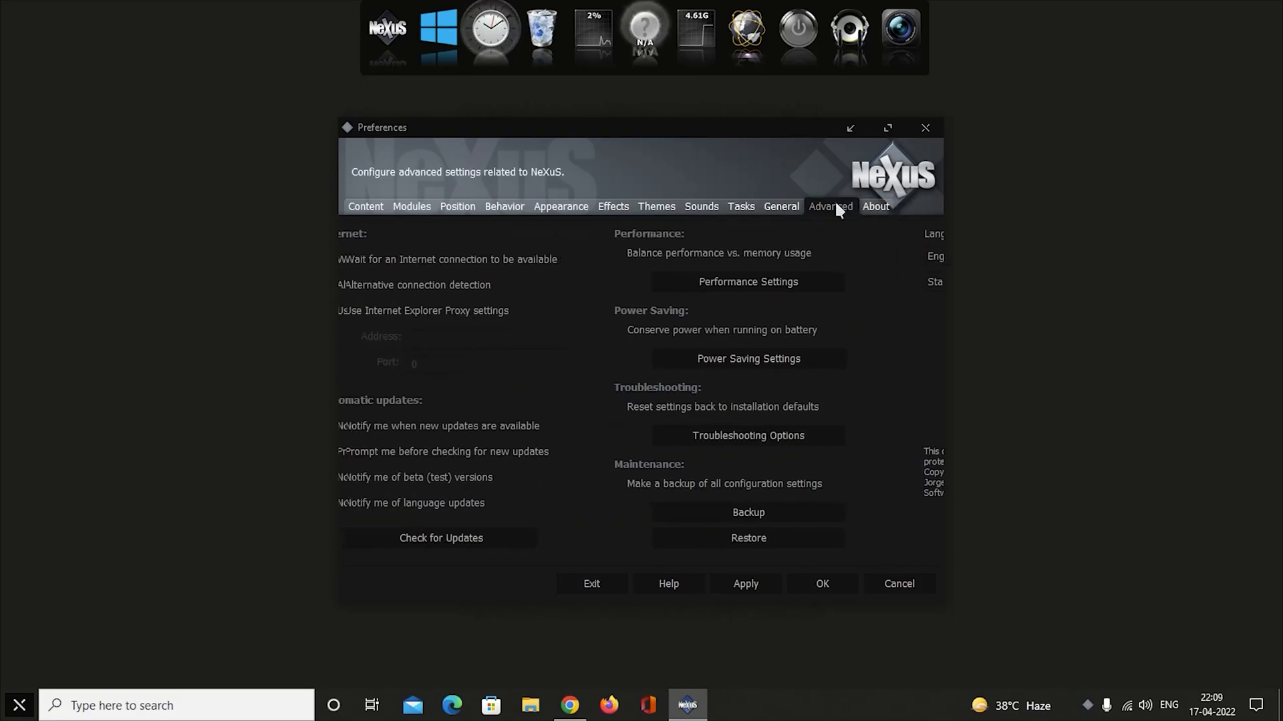
click(826, 535)
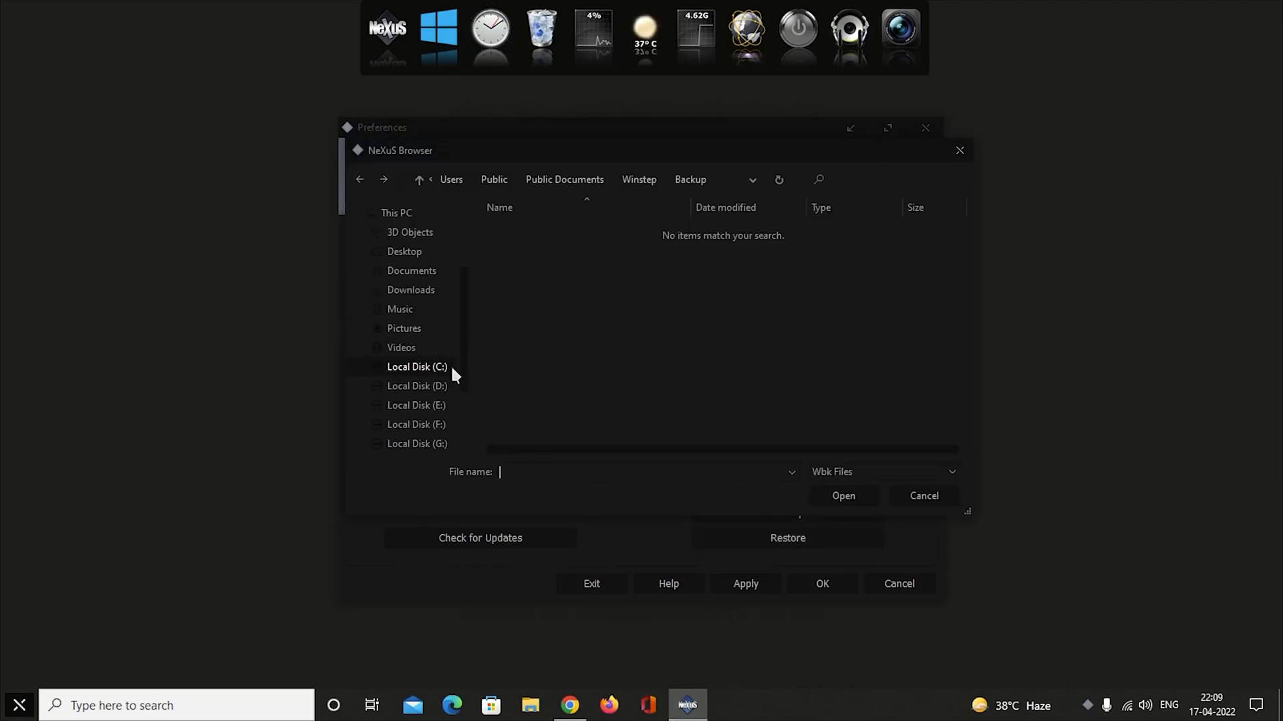
scroll(413, 263, up, 1)
click(425, 240)
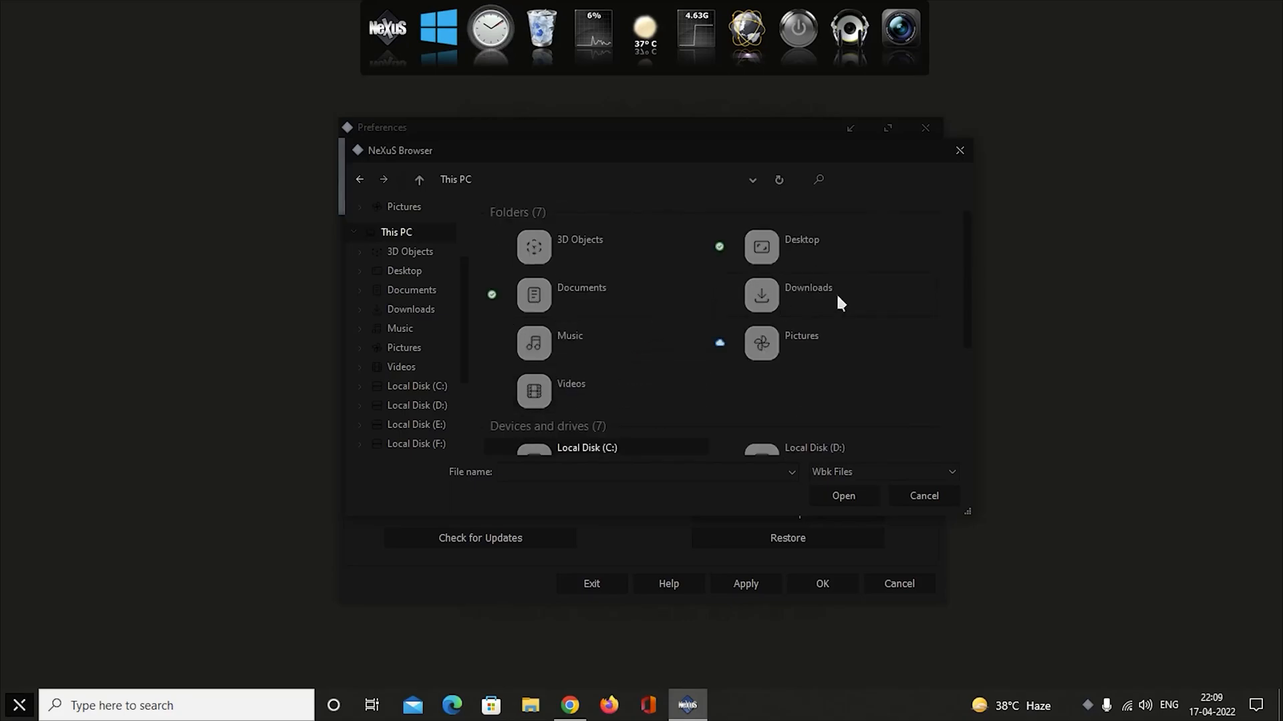
double_click(836, 294)
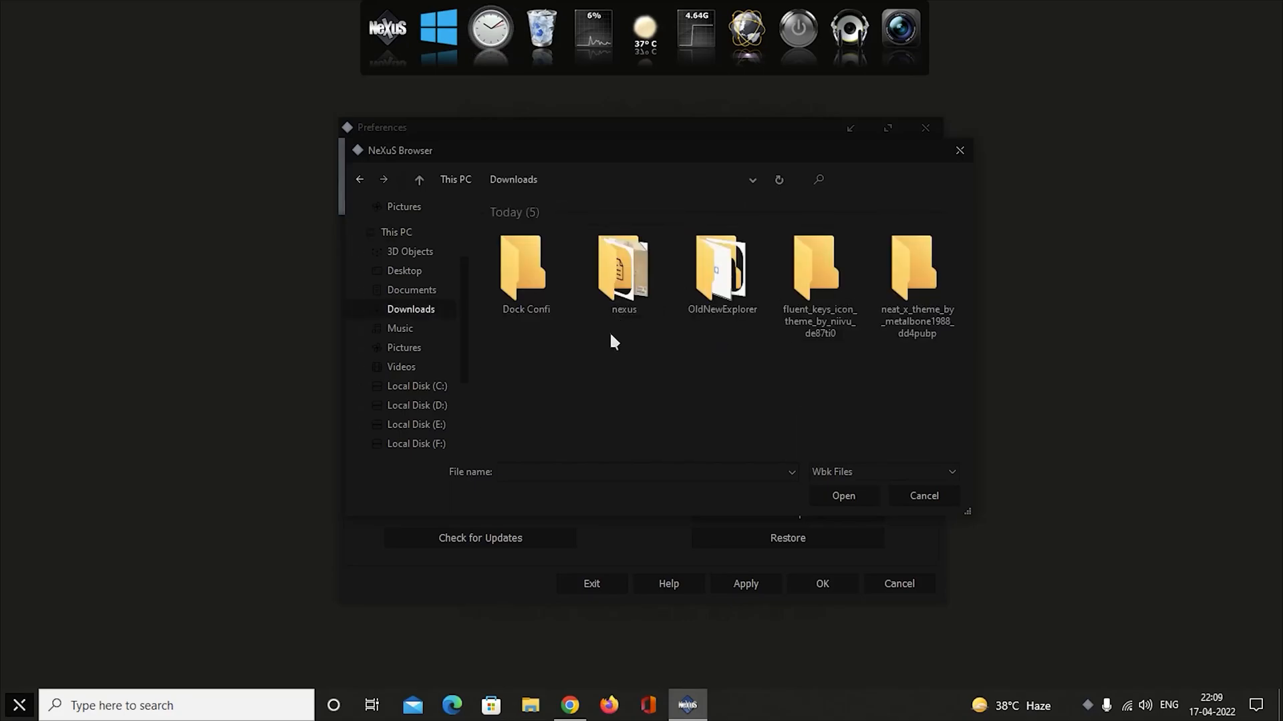
double_click(518, 274)
double_click(539, 227)
click(539, 247)
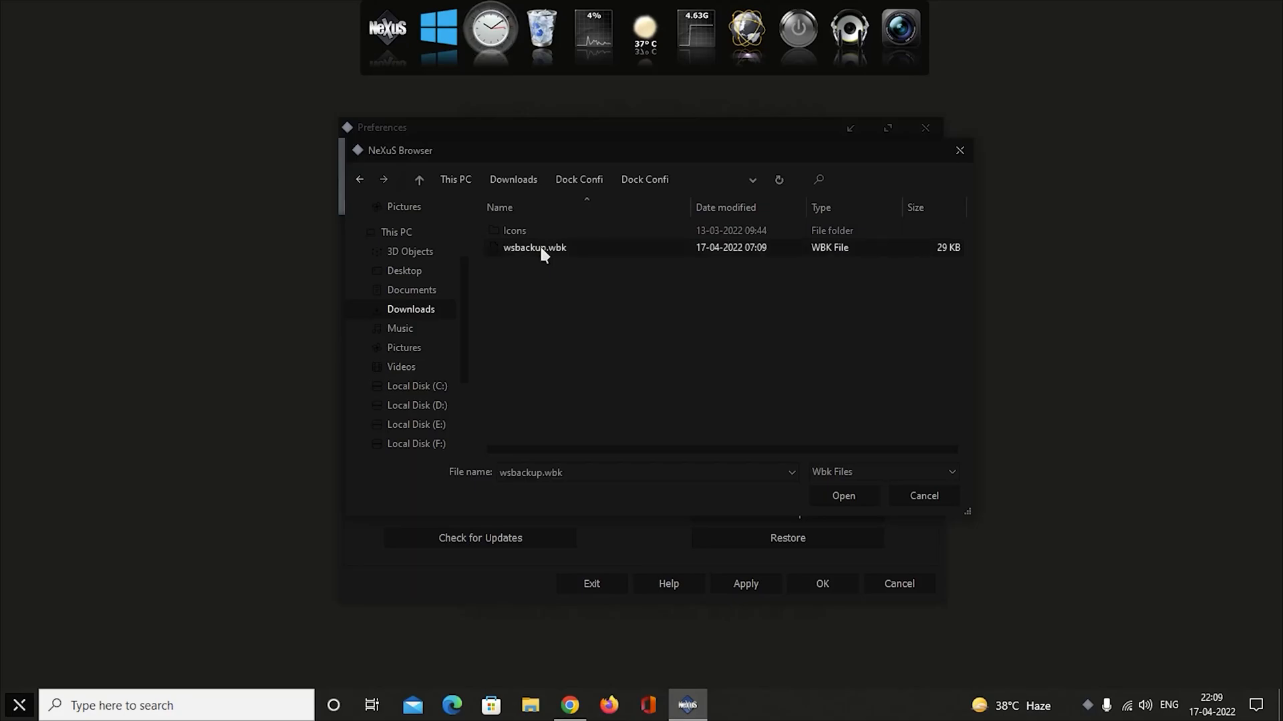
click(842, 495)
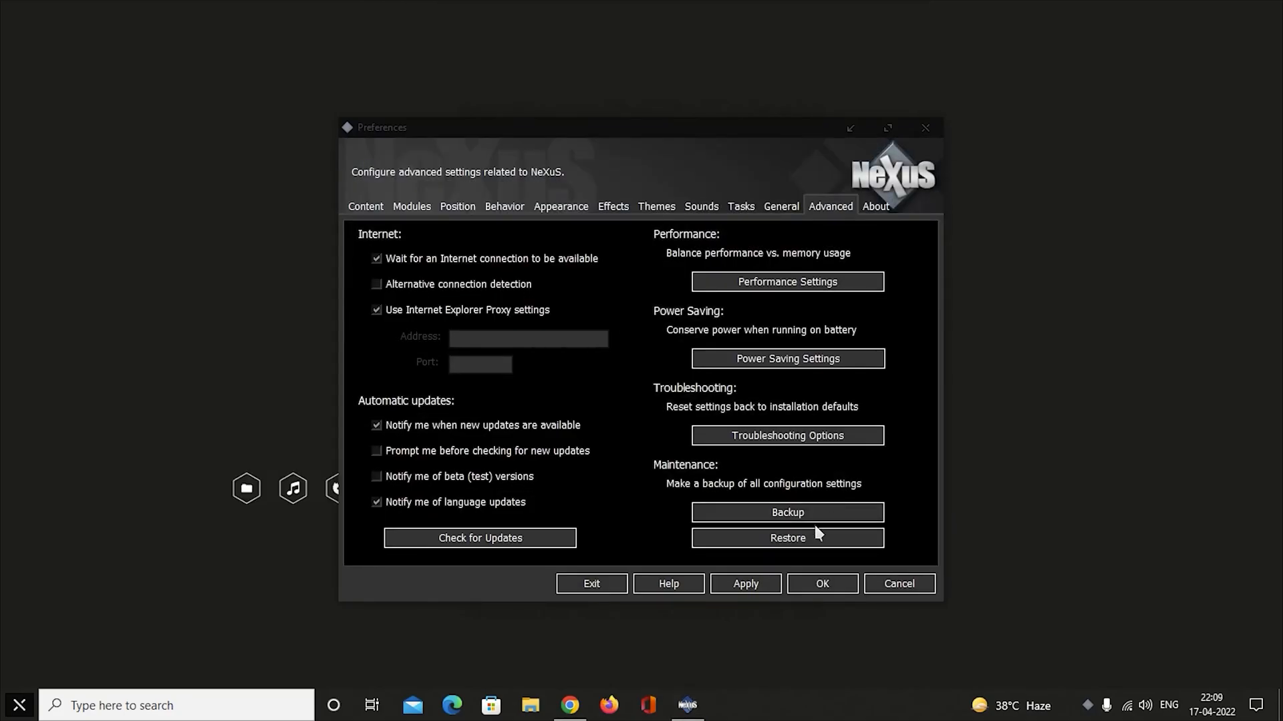
click(754, 584)
click(841, 585)
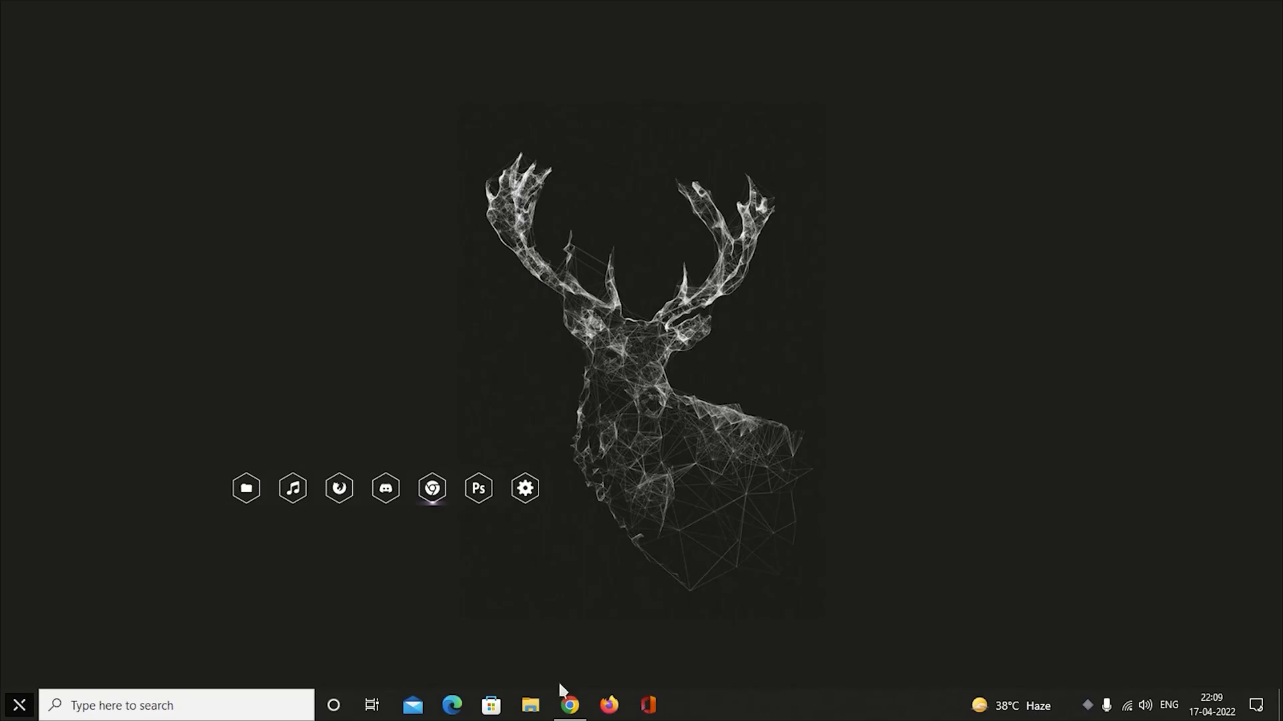
Switch to Chrome and download the neutral TaskbarX portable zip and the Rainmeter 4.5.13 installer from their open pages.
click(569, 707)
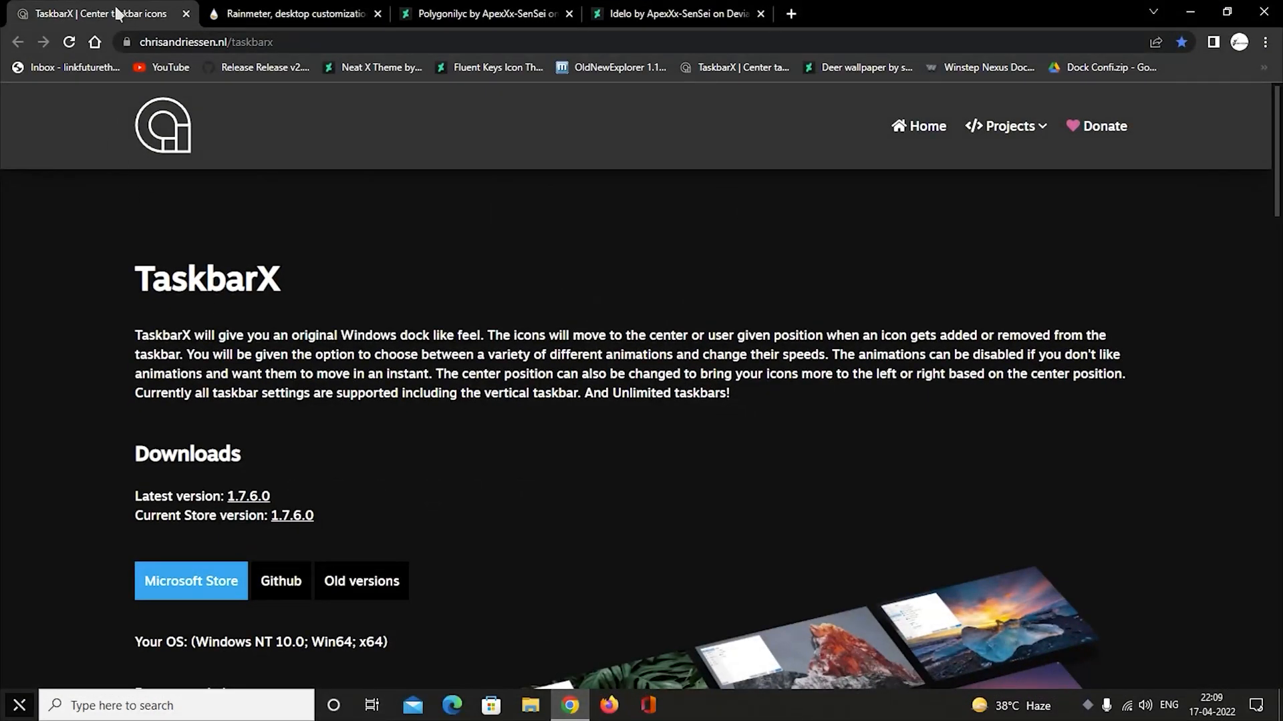
scroll(226, 408, down, 6)
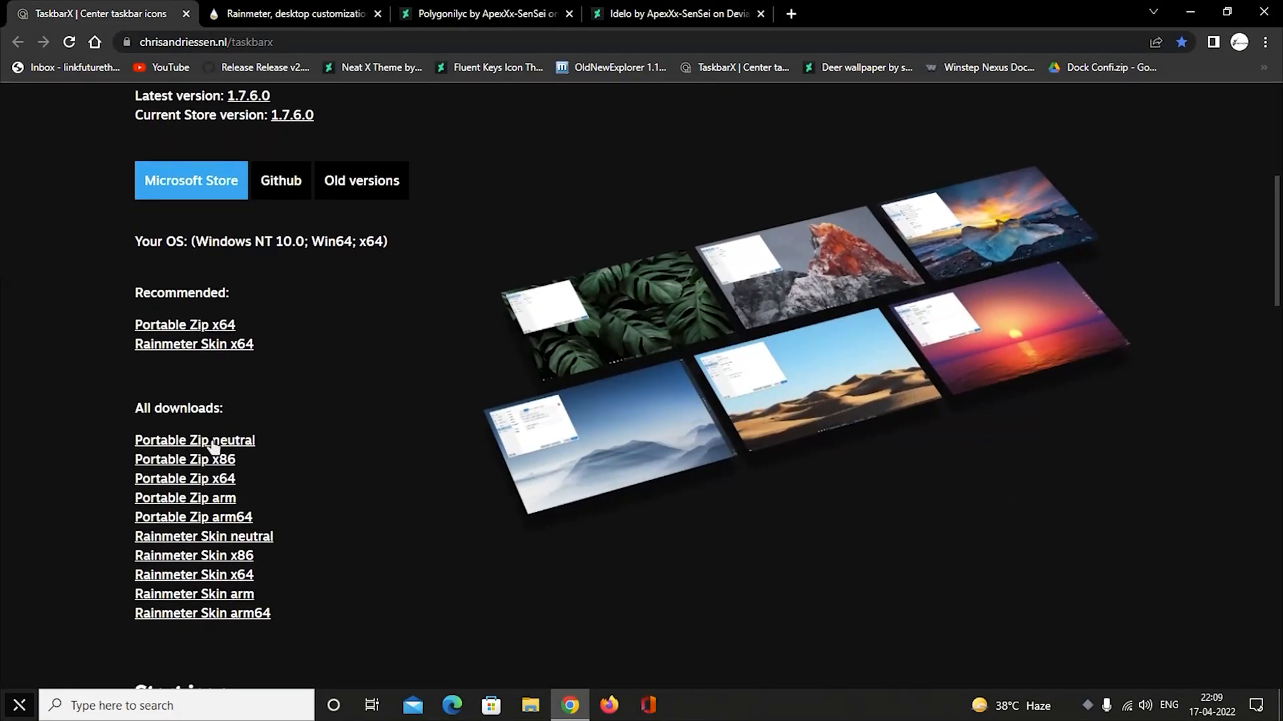
click(237, 456)
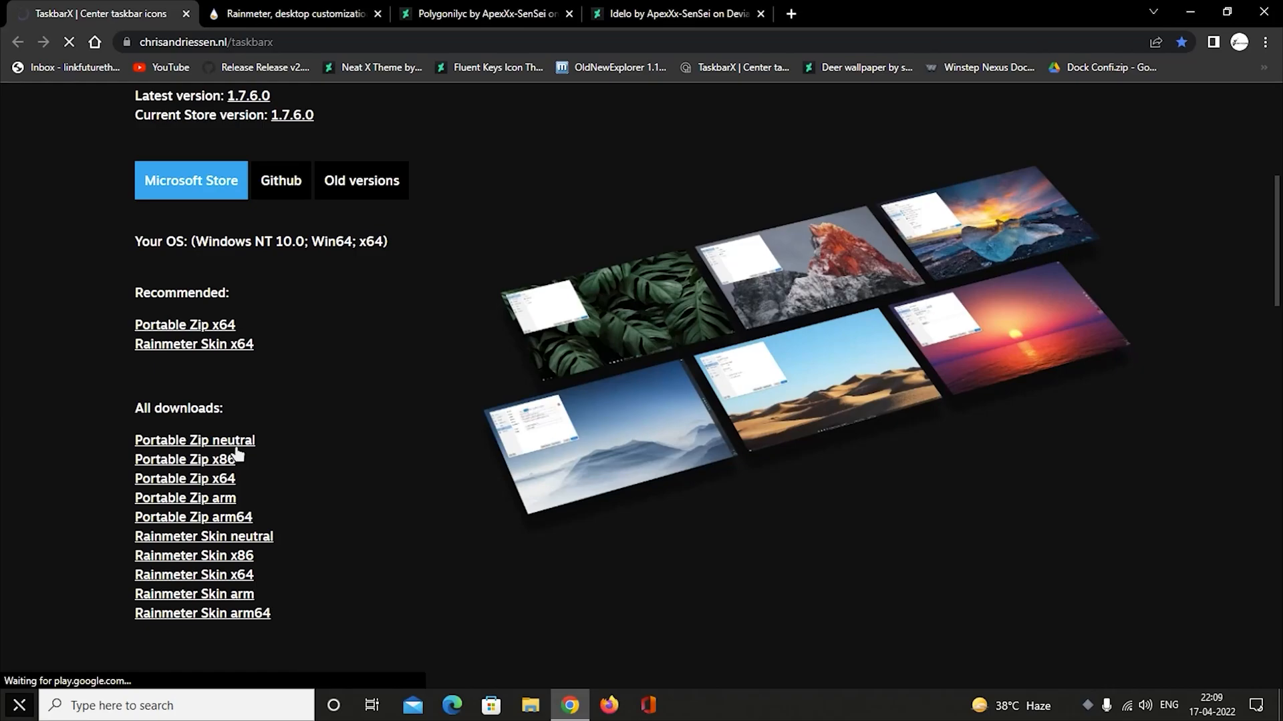
click(259, 10)
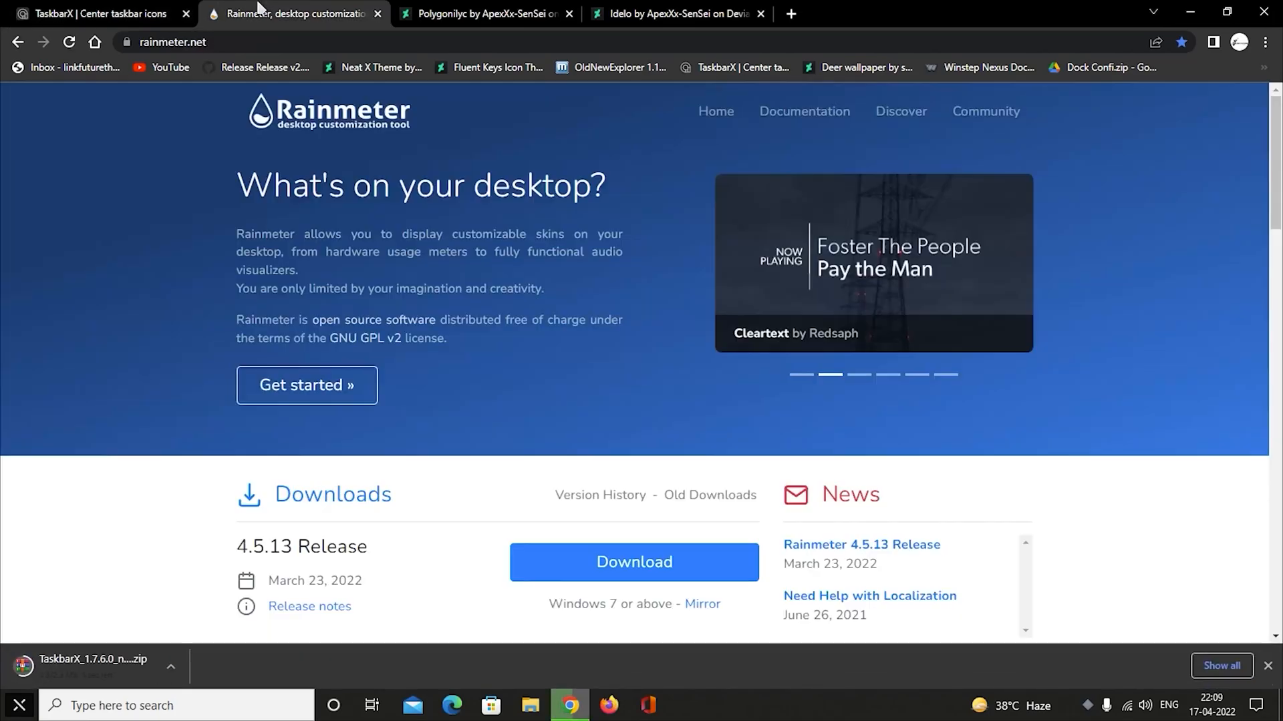
scroll(567, 497, down, 1)
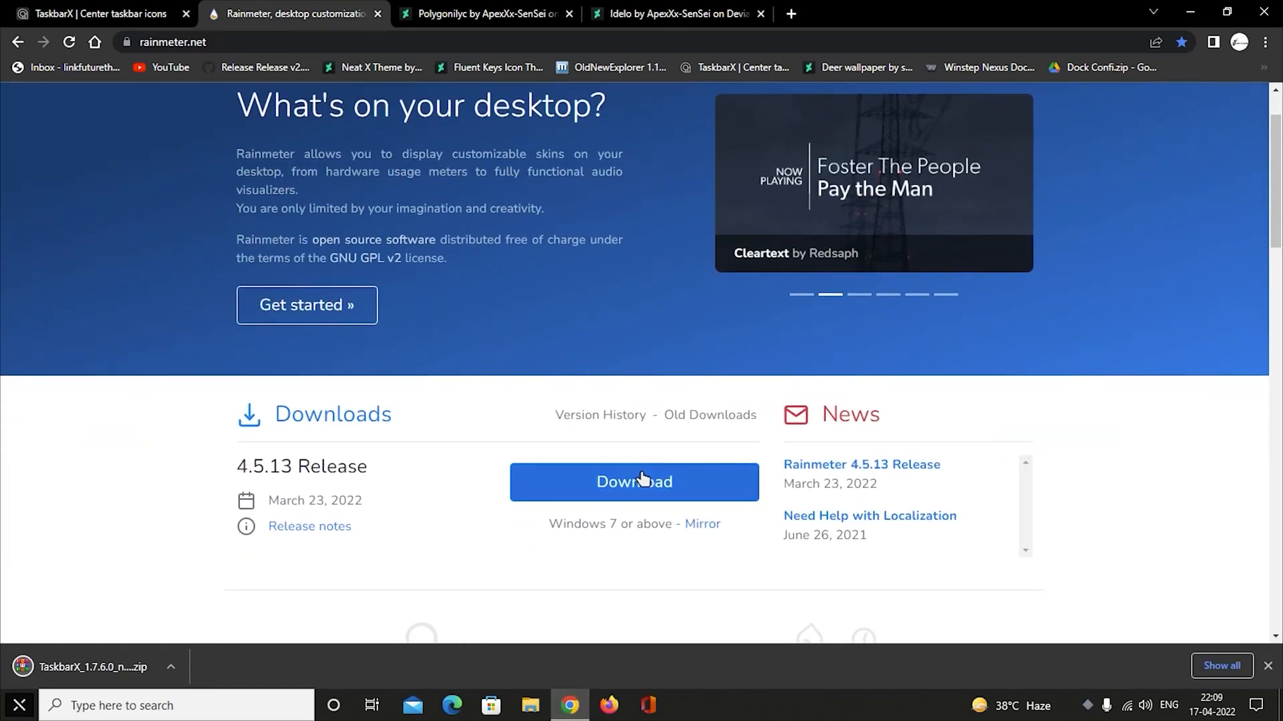
click(738, 491)
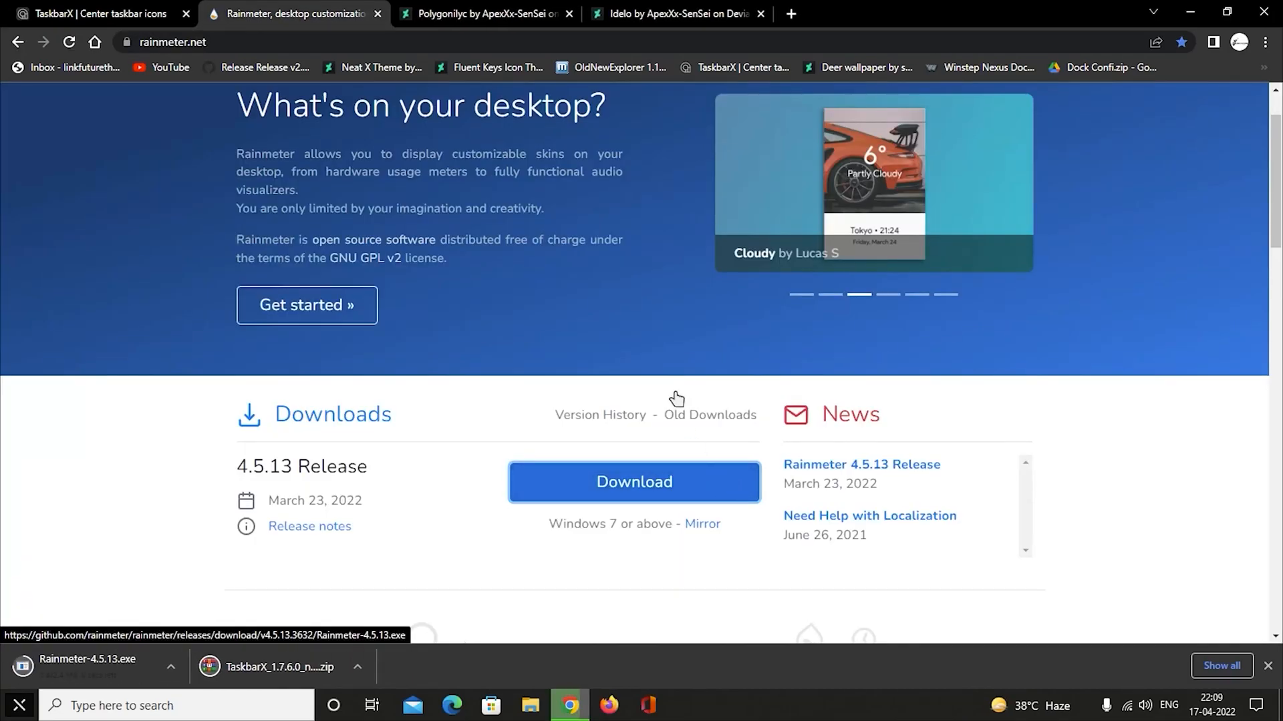
Download the Polygonilyc and Idelo Rainmeter skins from their DeviantArt pages, reloading the Polygonilyc page for its download, and close the browser.
click(468, 13)
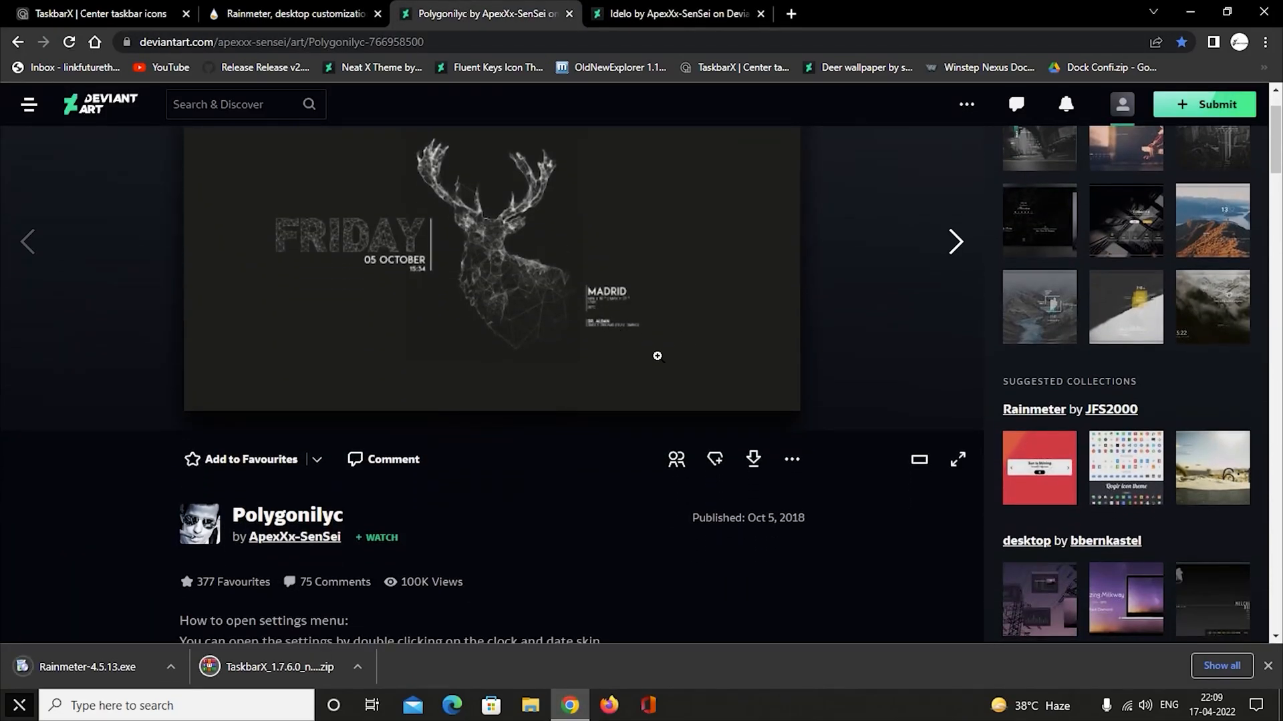
click(763, 469)
click(67, 43)
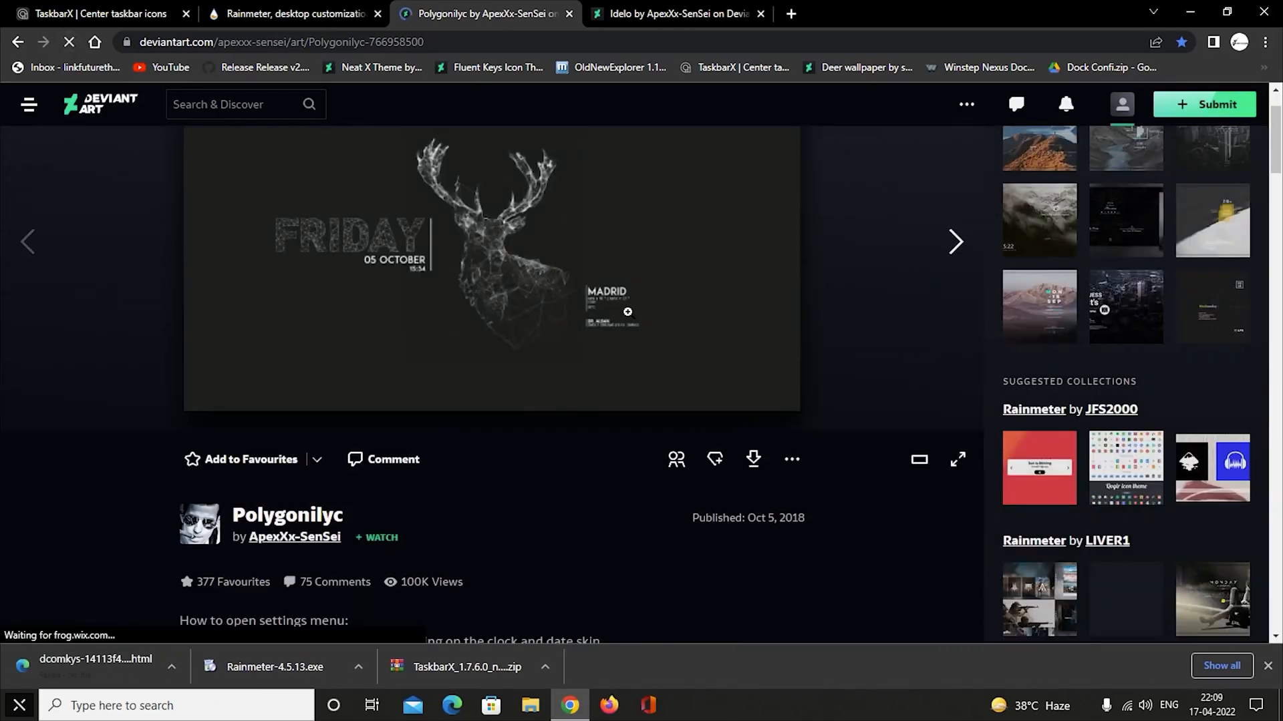
click(762, 462)
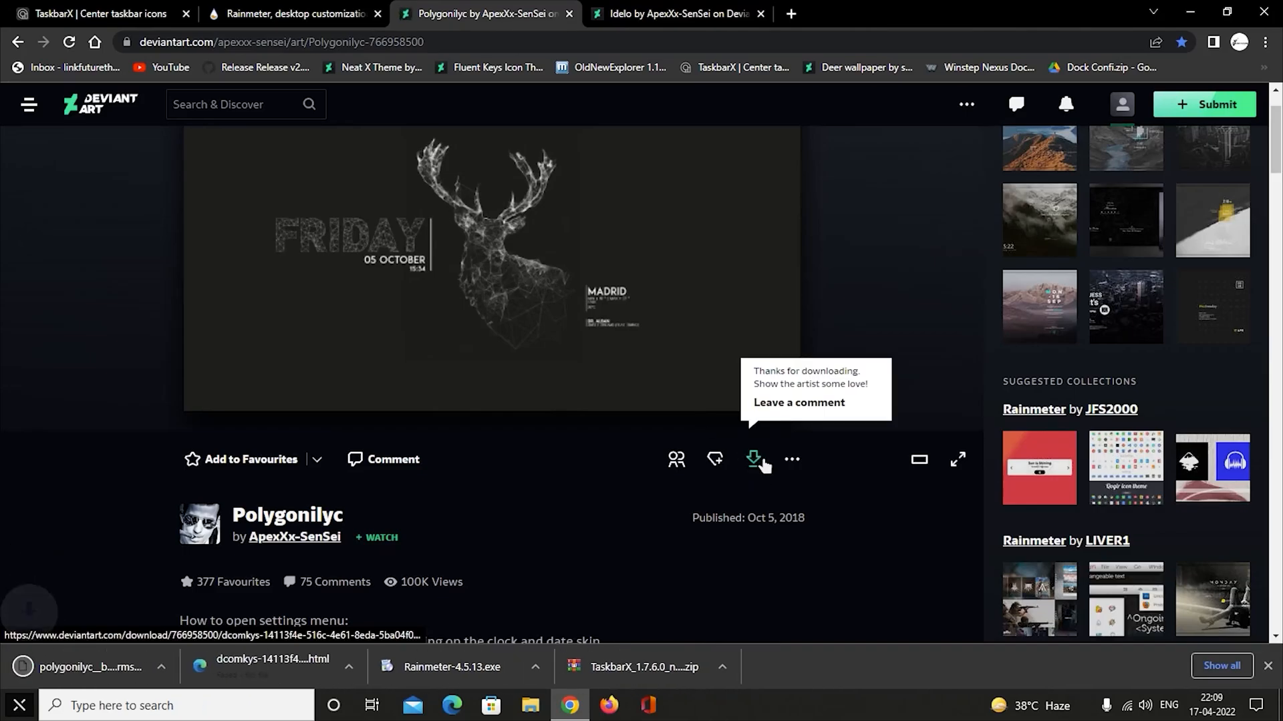
click(675, 12)
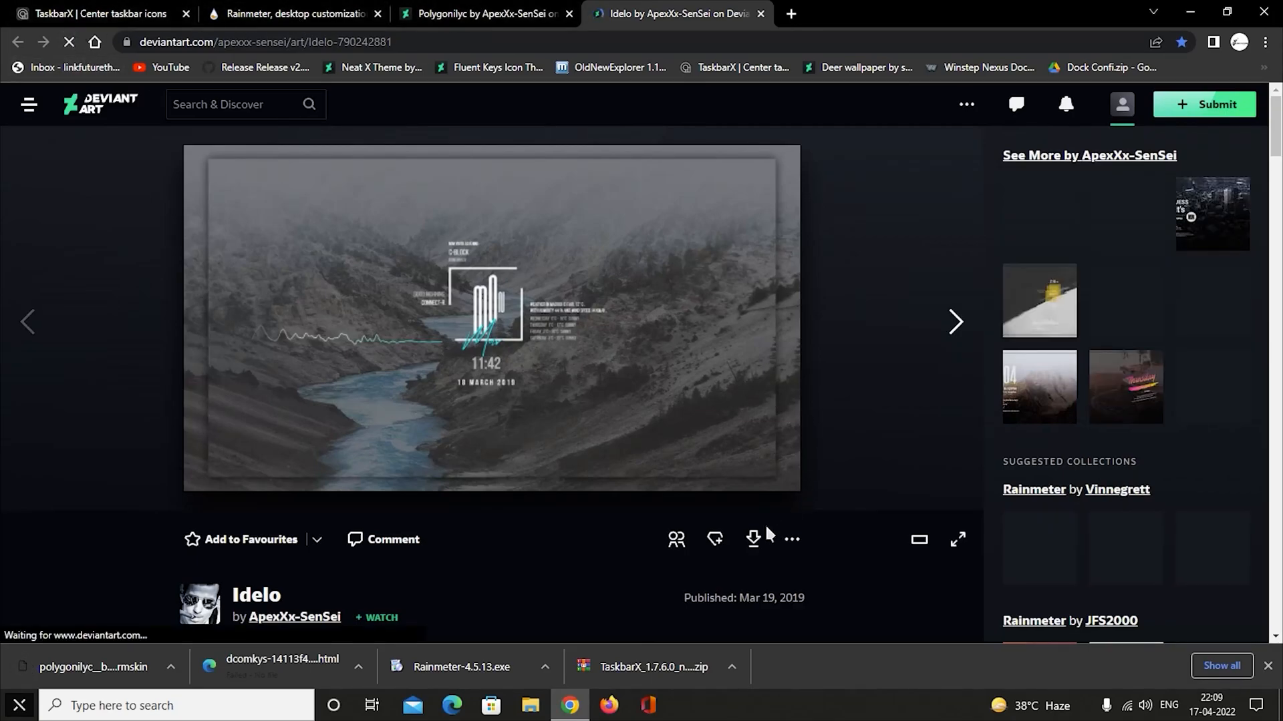
click(773, 546)
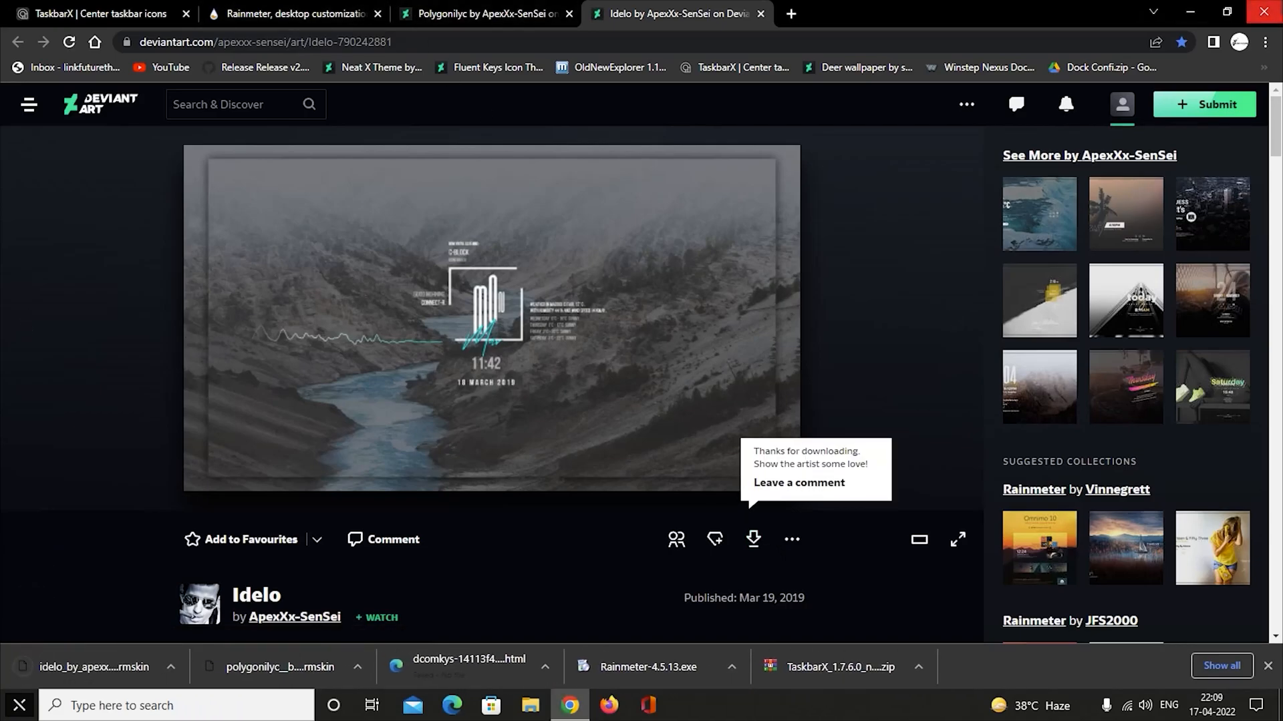
click(1263, 12)
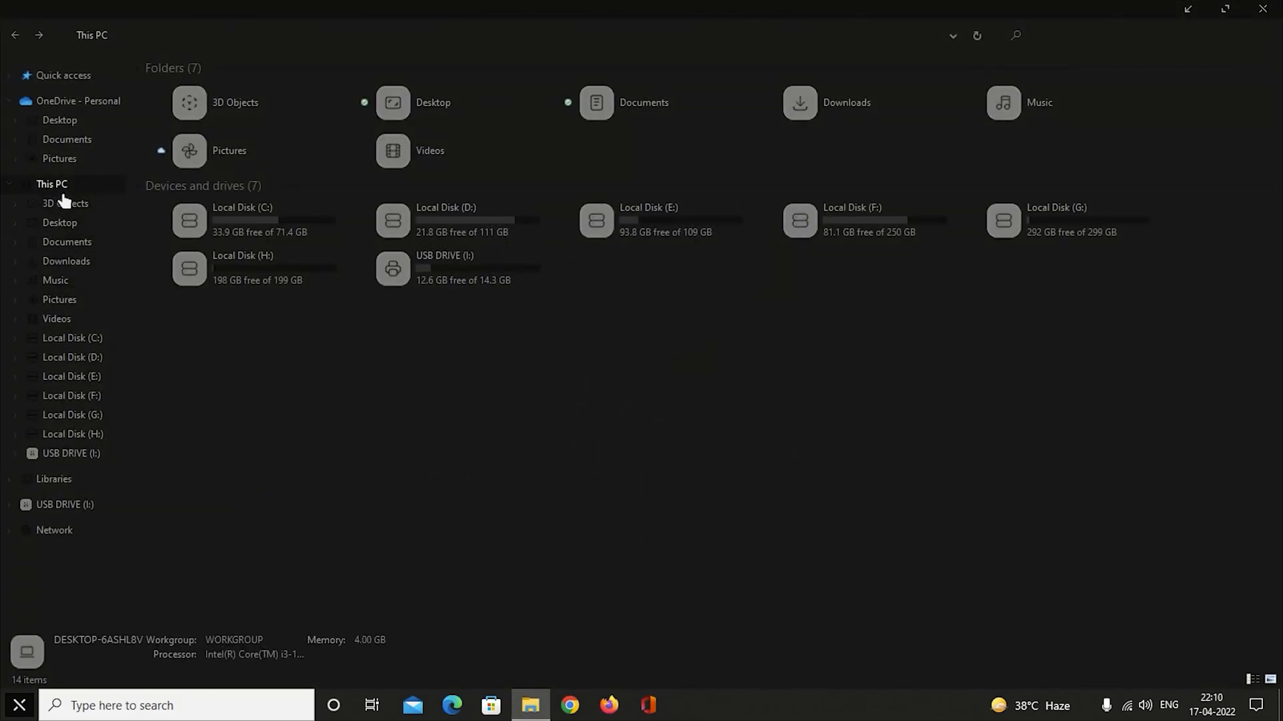
Extract TaskbarX_1.7.6.0_neutral.zip in the Downloads folder and open the extracted TaskbarX_1.7.6.0_neutral folder.
click(79, 266)
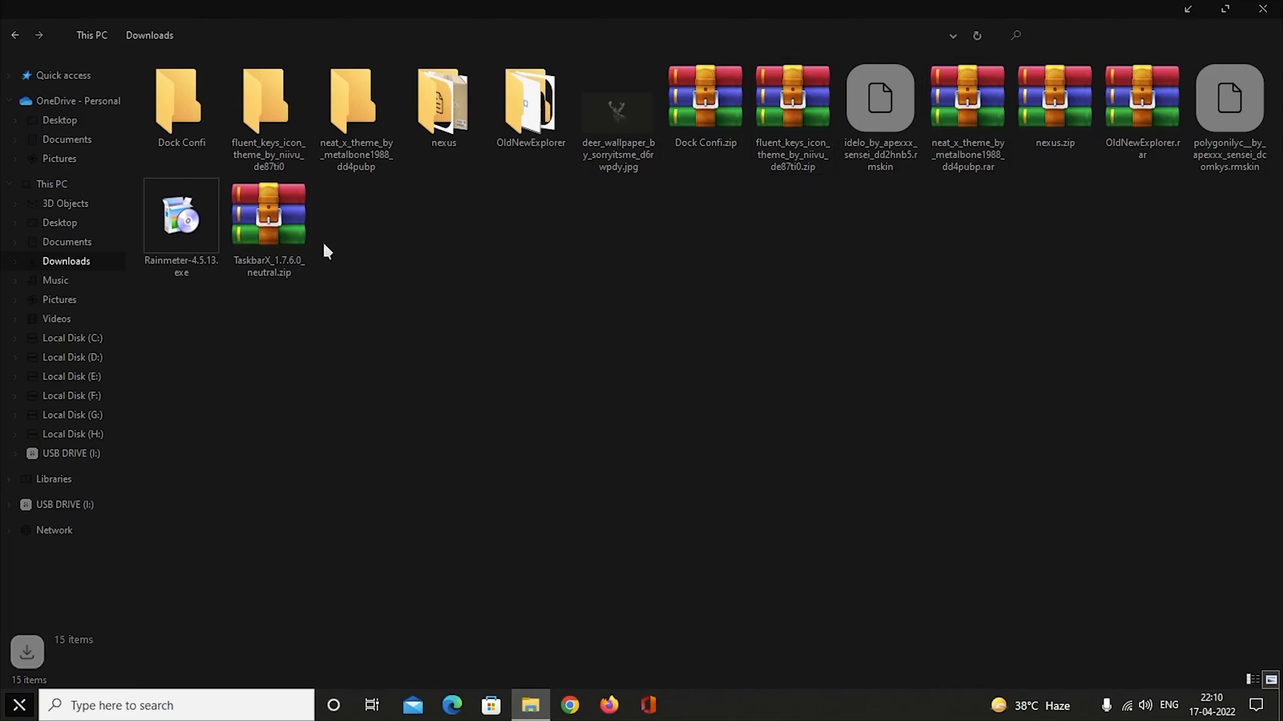
right_click(294, 215)
click(369, 273)
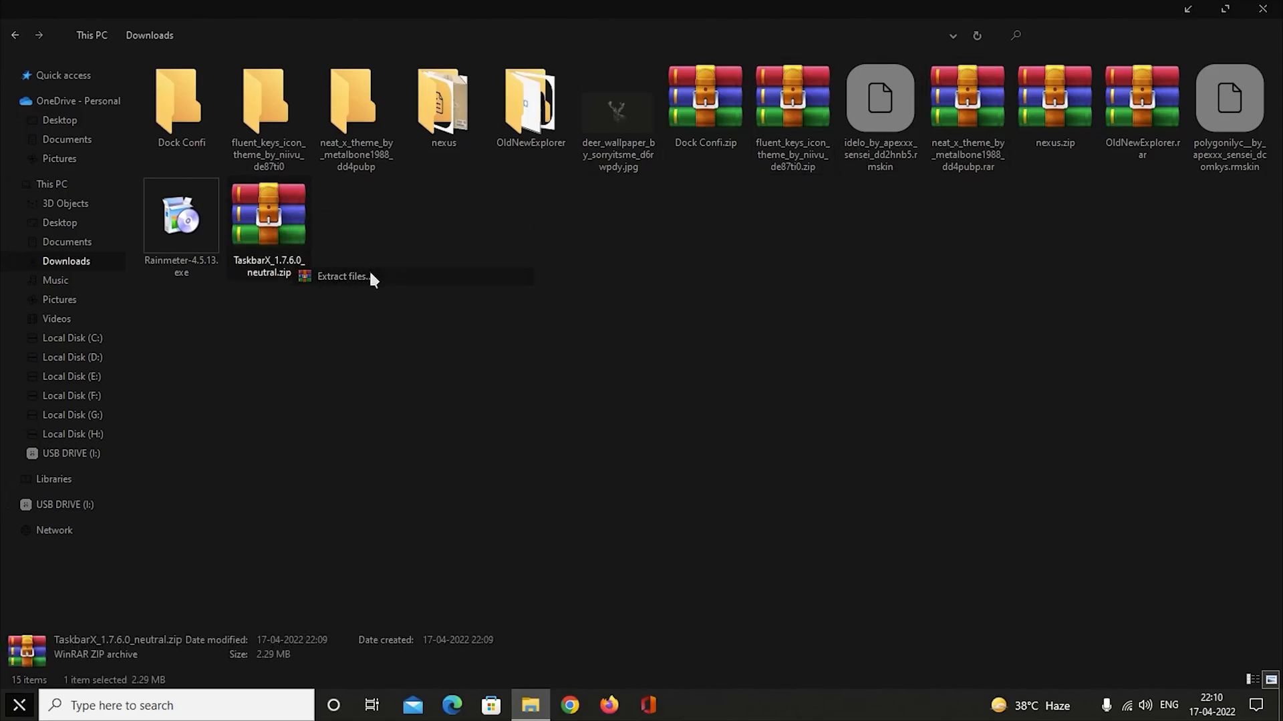
click(689, 535)
double_click(351, 248)
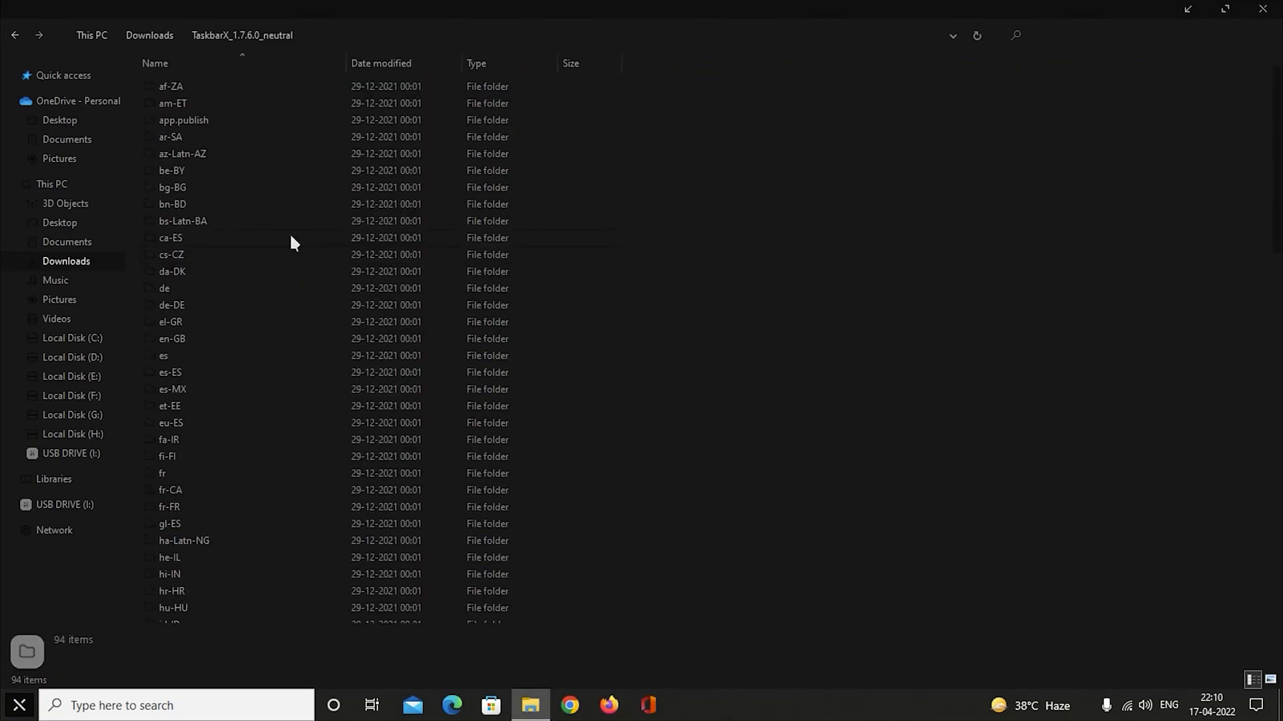
Minimise the folder window and hide the Task View button, the Cortana button and the search box from the taskbar.
click(1188, 9)
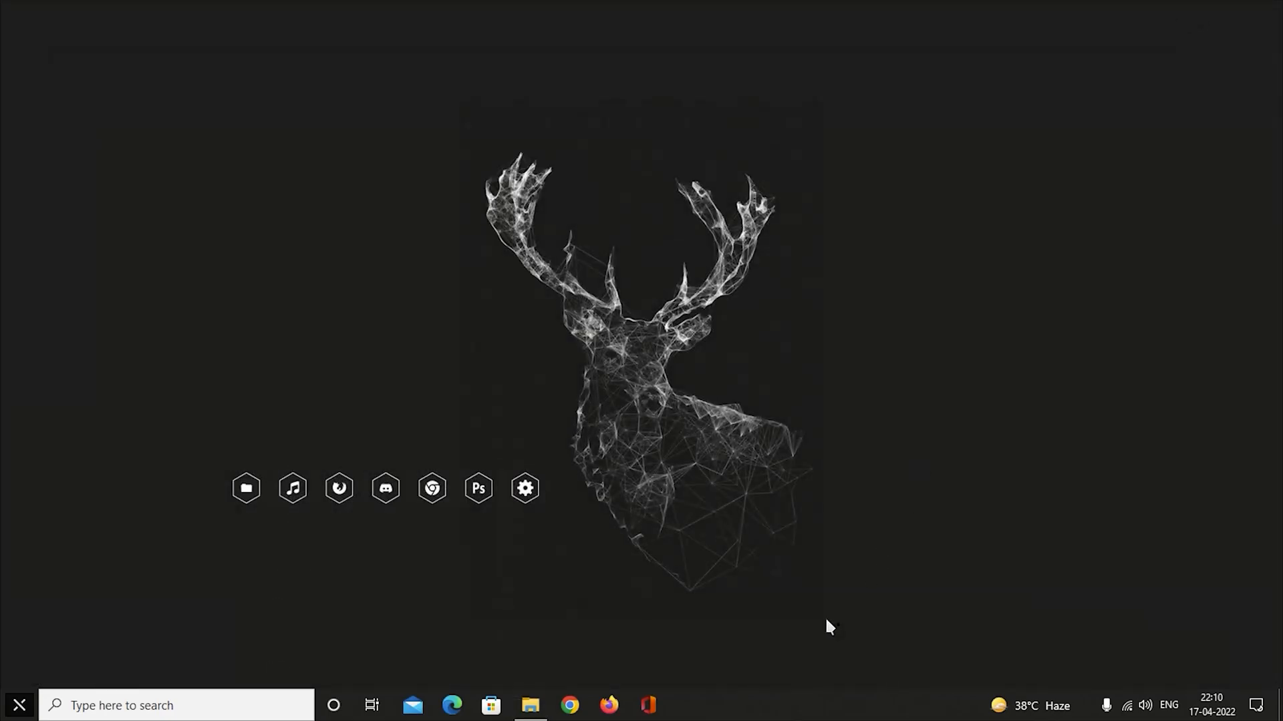
right_click(808, 708)
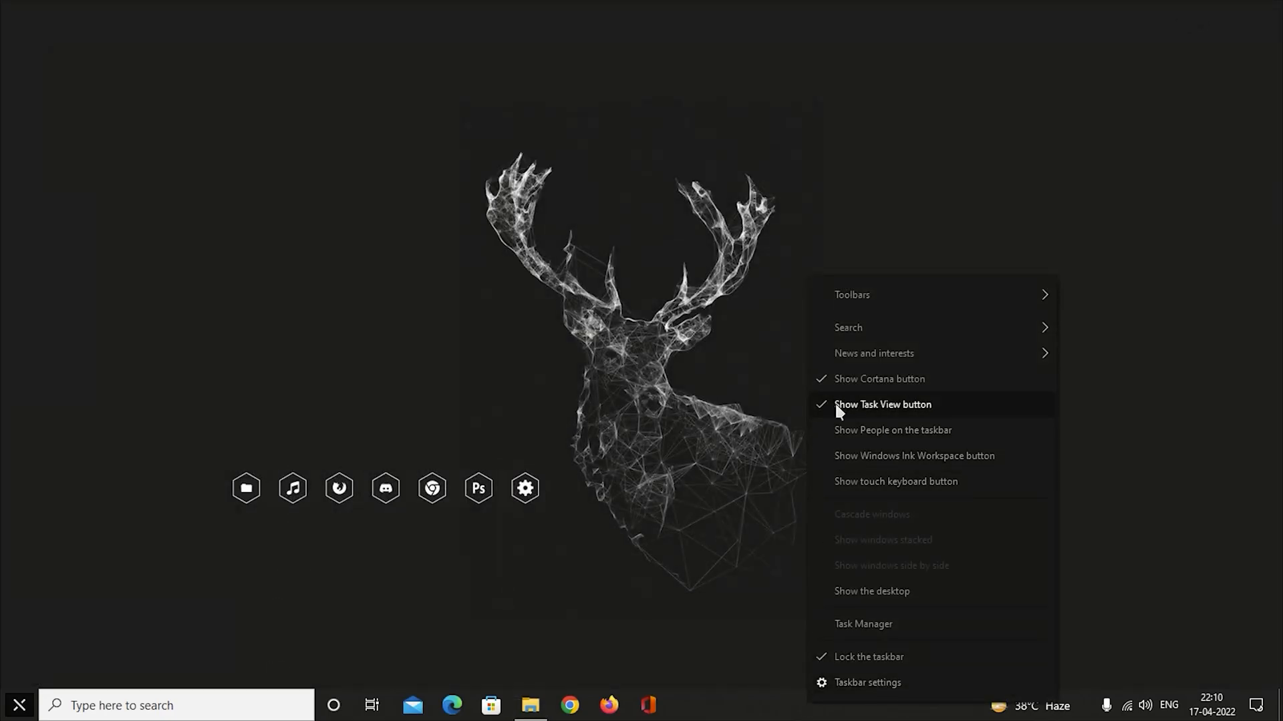
click(835, 404)
right_click(799, 704)
click(832, 394)
right_click(776, 704)
mouse_move(966, 324)
click(1055, 341)
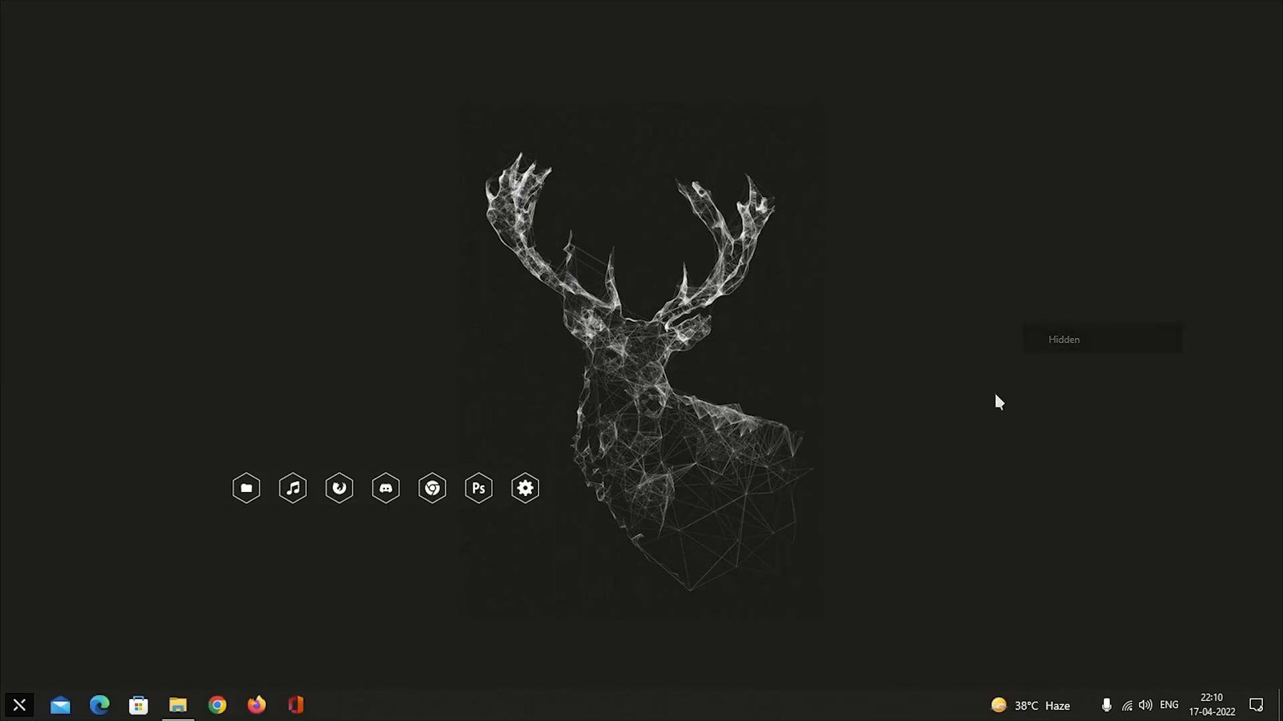
Turn off News and interests on the taskbar.
right_click(698, 704)
mouse_move(896, 346)
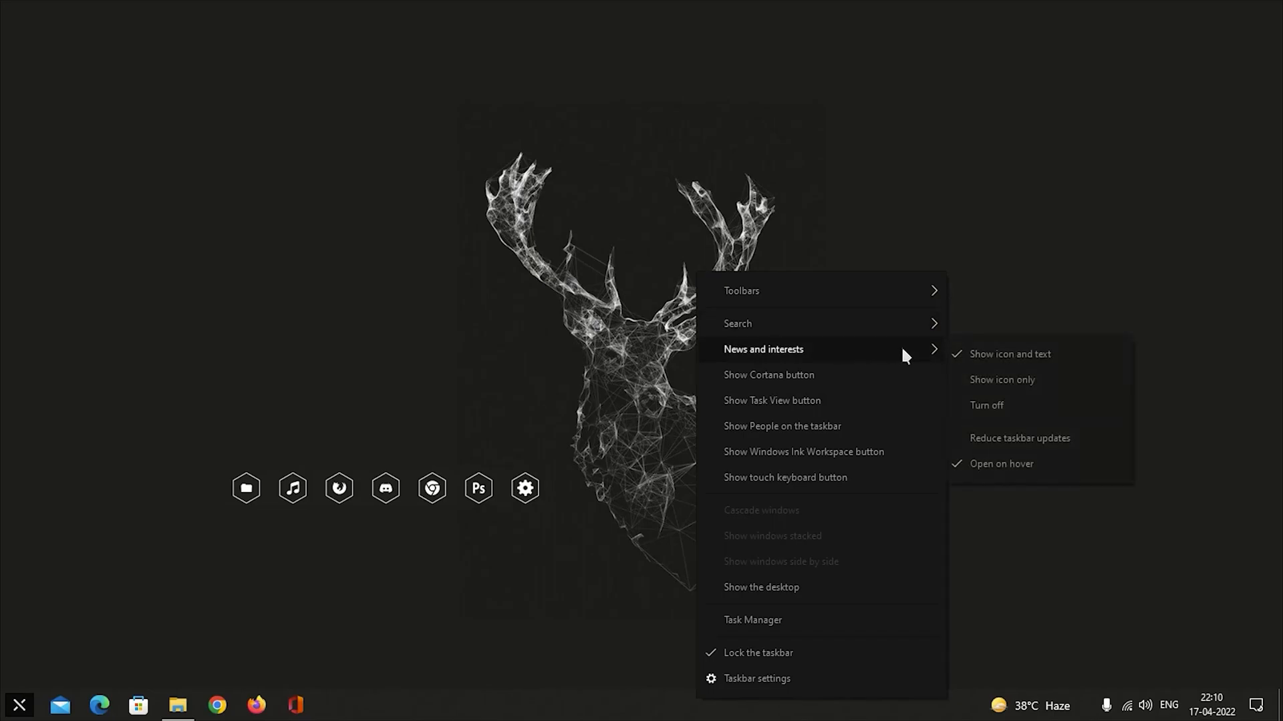
click(967, 404)
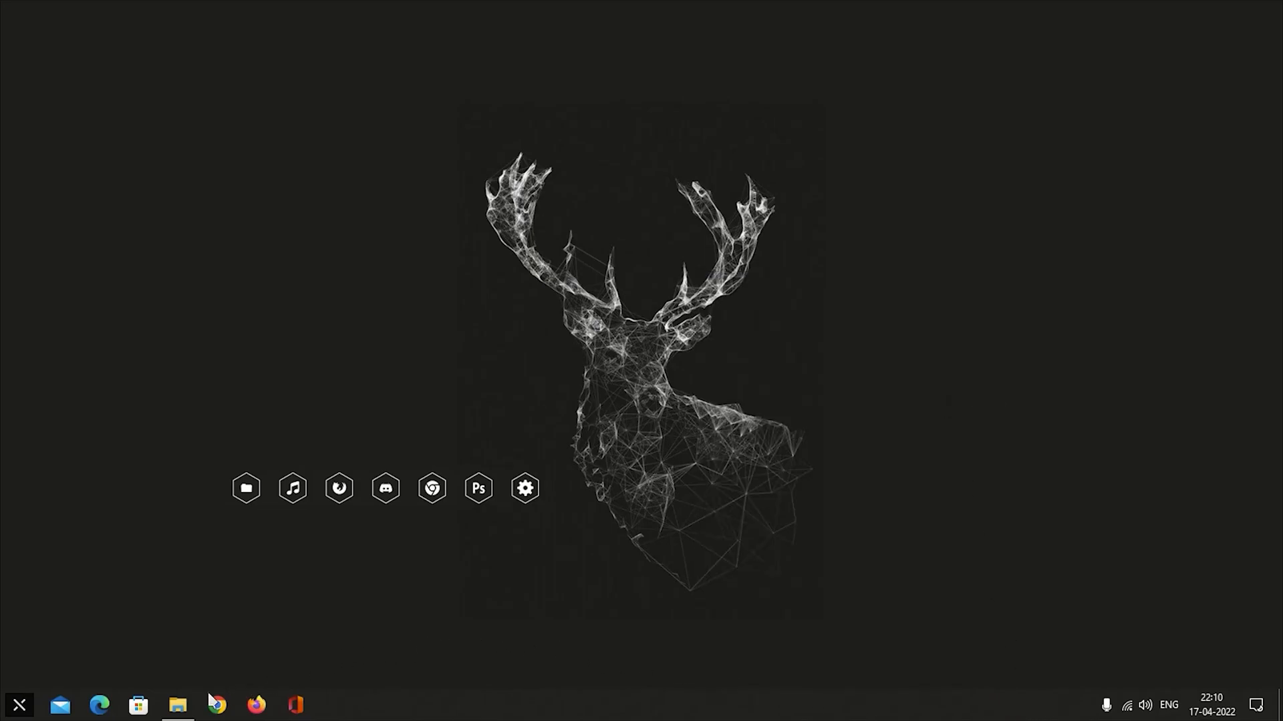
Run TaskbarX.exe from the extracted TaskbarX_1.7.6.0_neutral folder to centre the taskbar icons.
click(177, 705)
scroll(627, 344, down, 18)
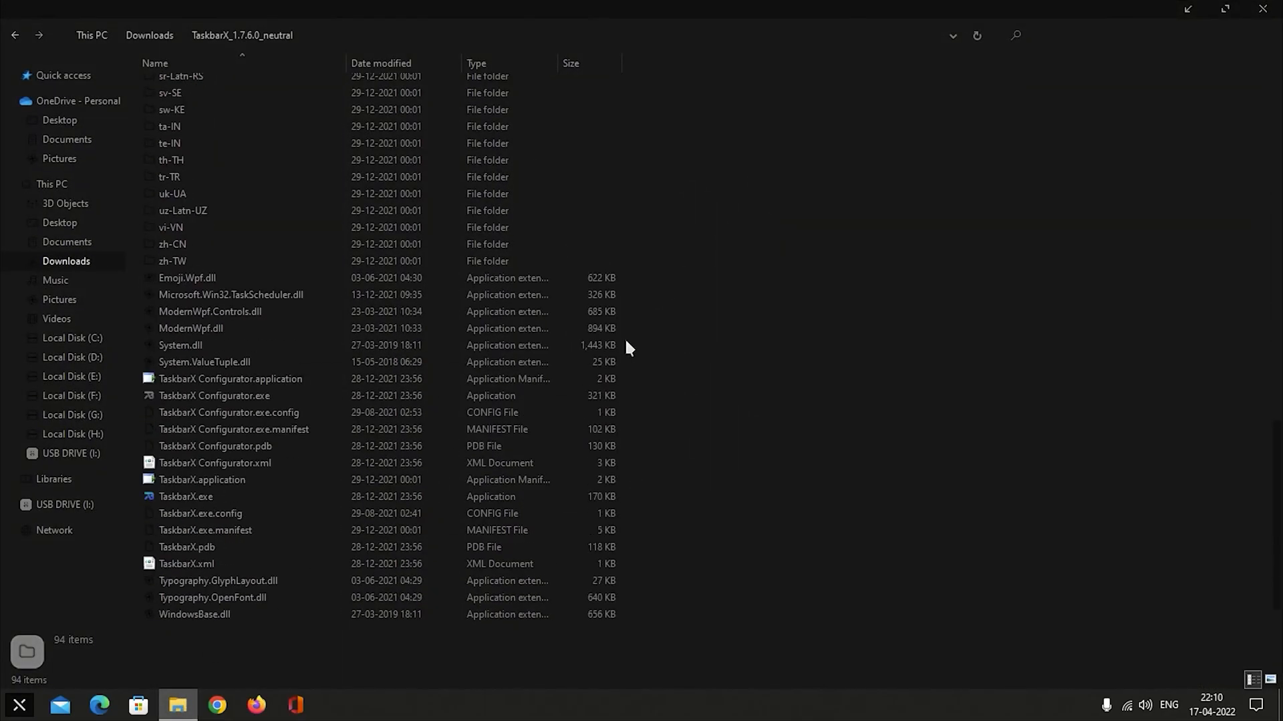
click(194, 496)
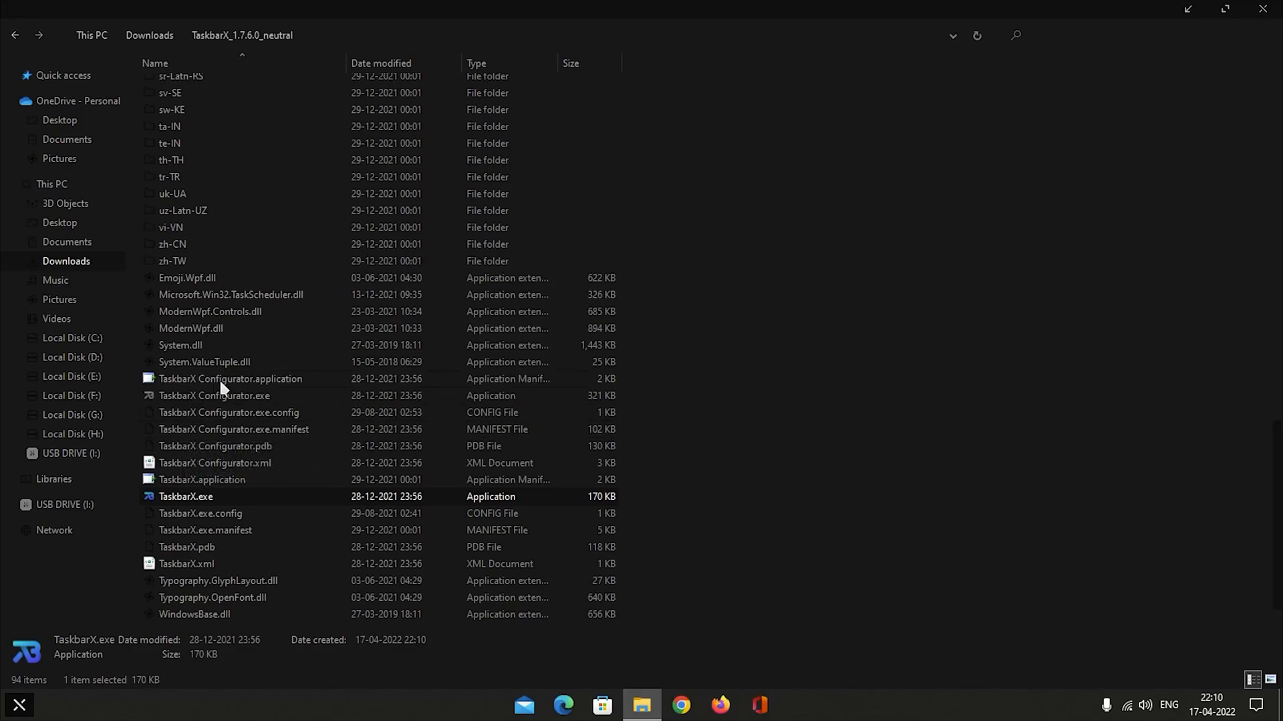
Launch TaskbarX Configurator.exe, apply the Transparent taskbar style and close the configurator.
click(241, 397)
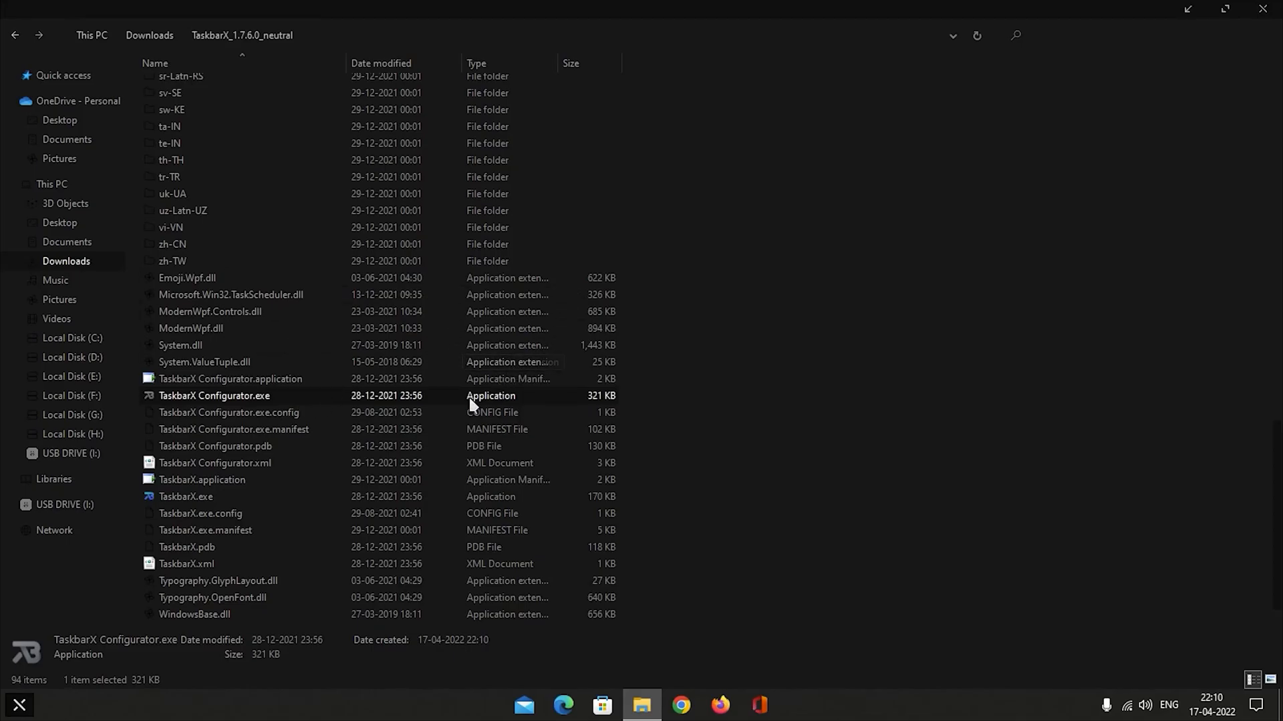
double_click(398, 399)
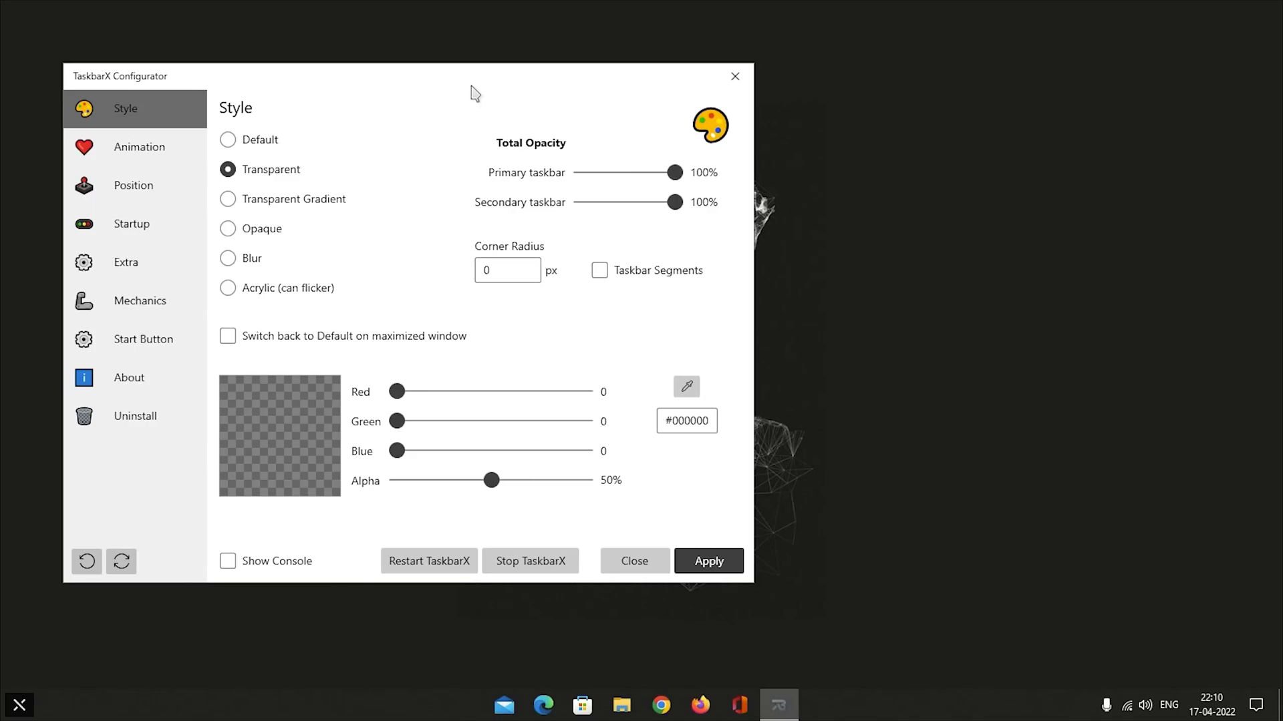
drag(471, 92, 694, 94)
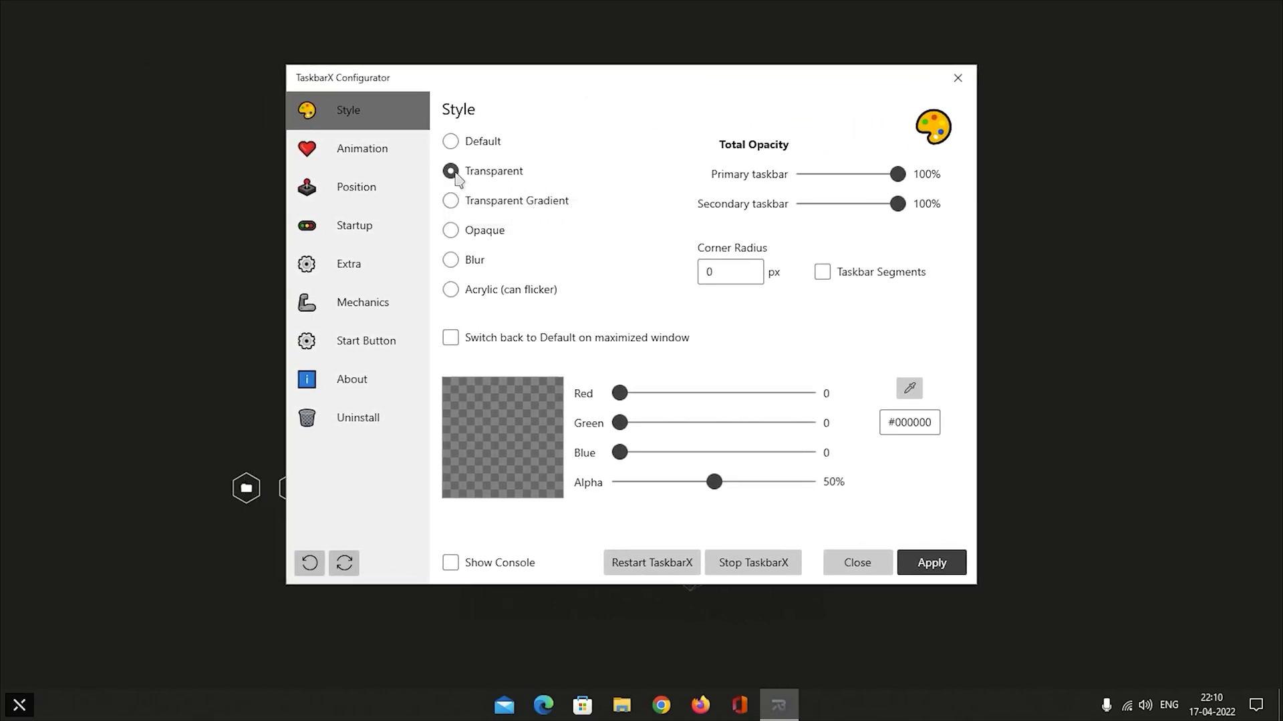
click(451, 200)
click(450, 172)
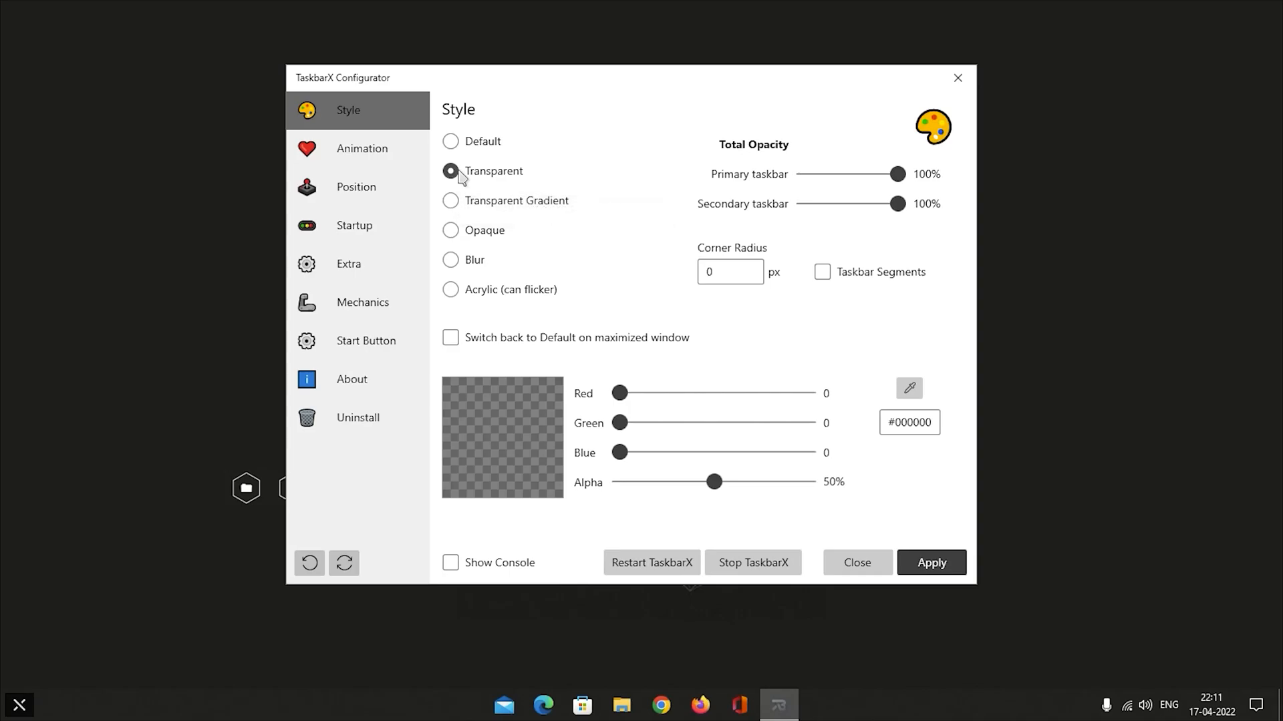
click(933, 565)
click(957, 79)
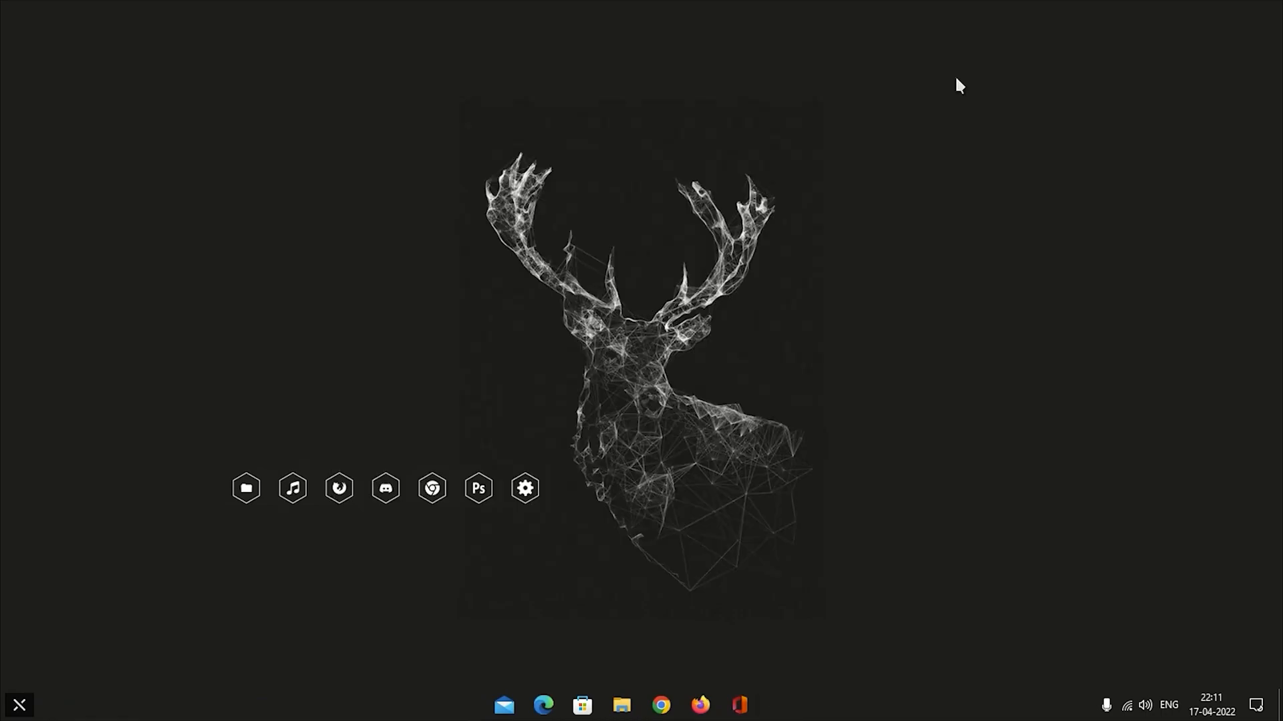
Install Rainmeter from Rainmeter-4.5.13.exe in Downloads, using the standard installation and keeping Run Rainmeter enabled at the end.
click(241, 488)
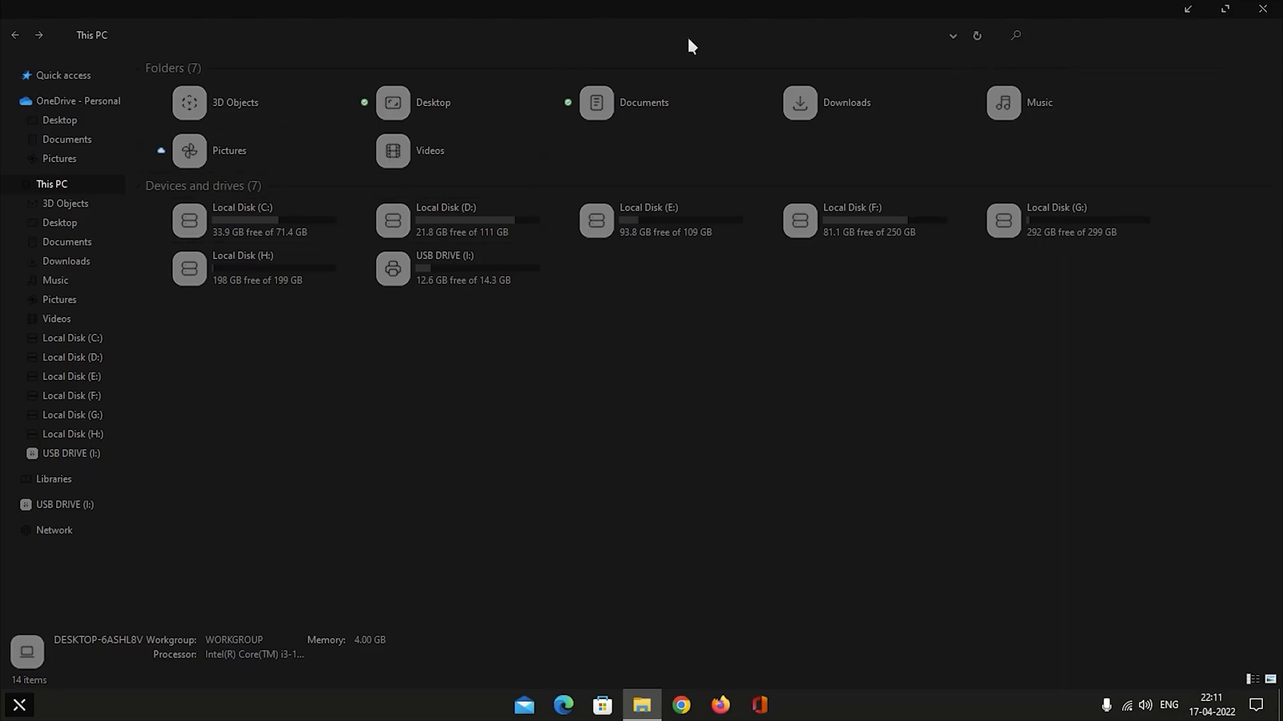
double_click(900, 105)
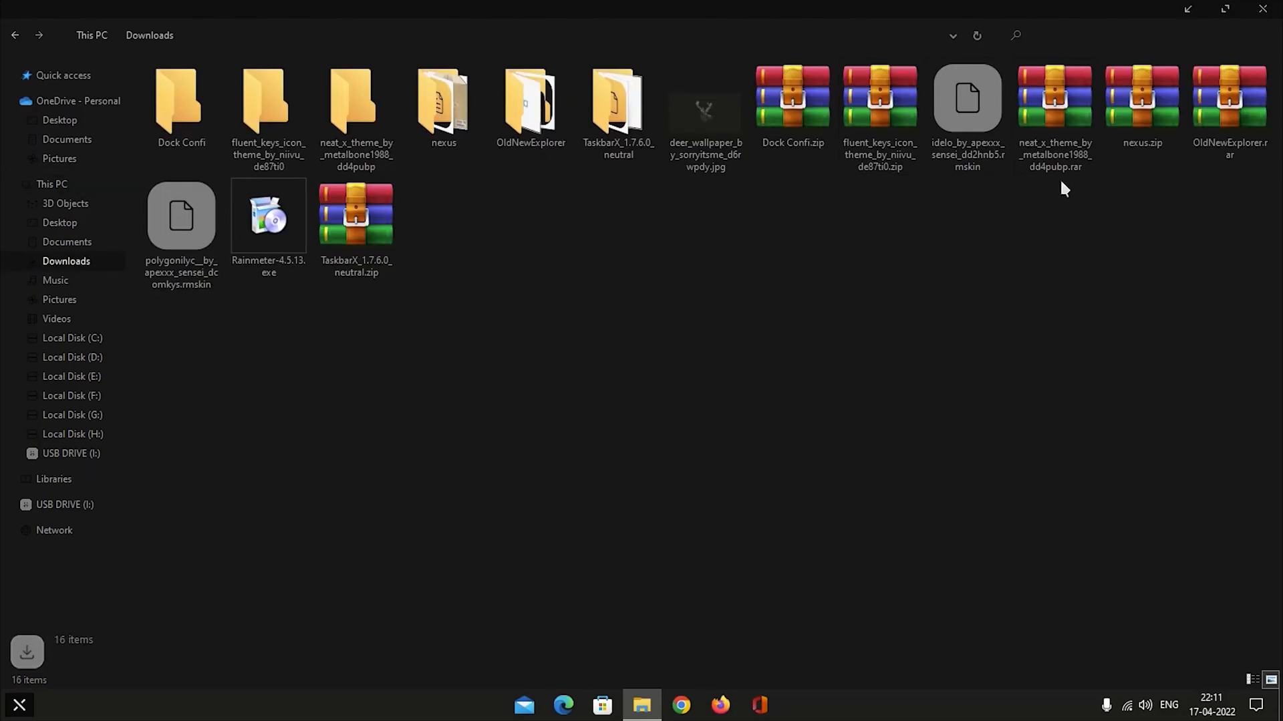
click(276, 220)
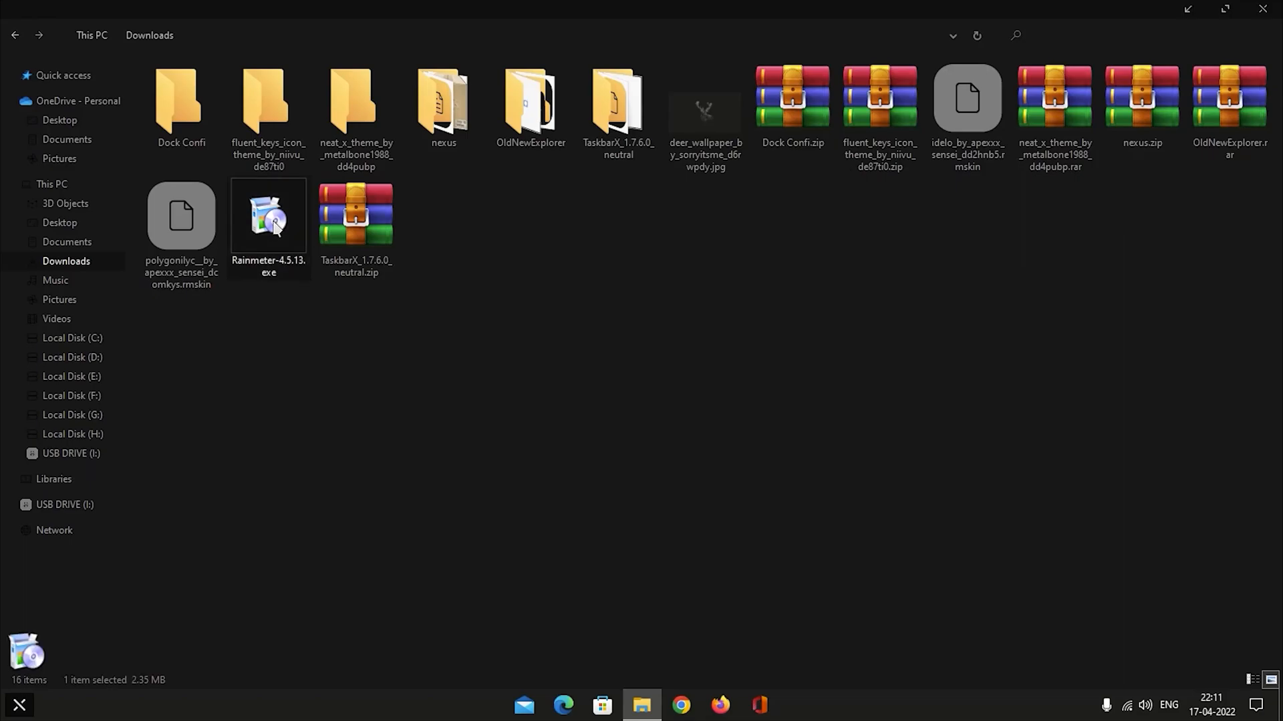
right_click(276, 212)
click(441, 238)
click(615, 464)
click(660, 384)
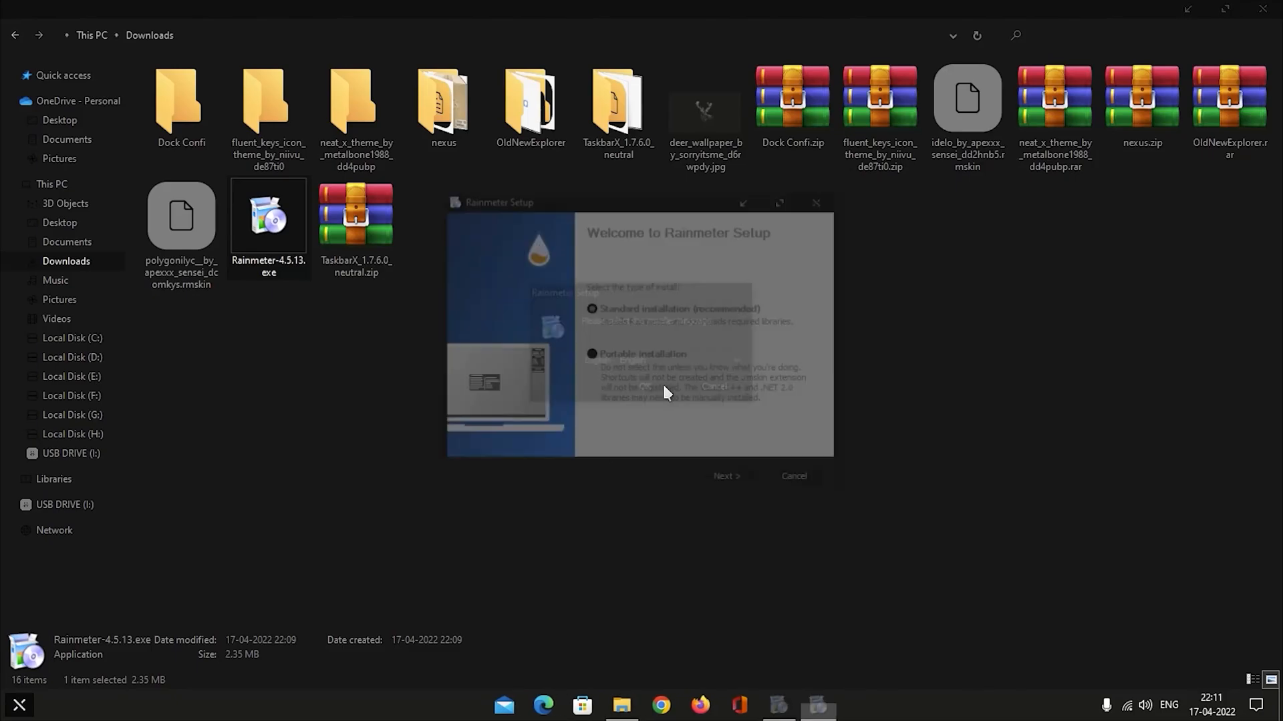
click(737, 480)
click(739, 481)
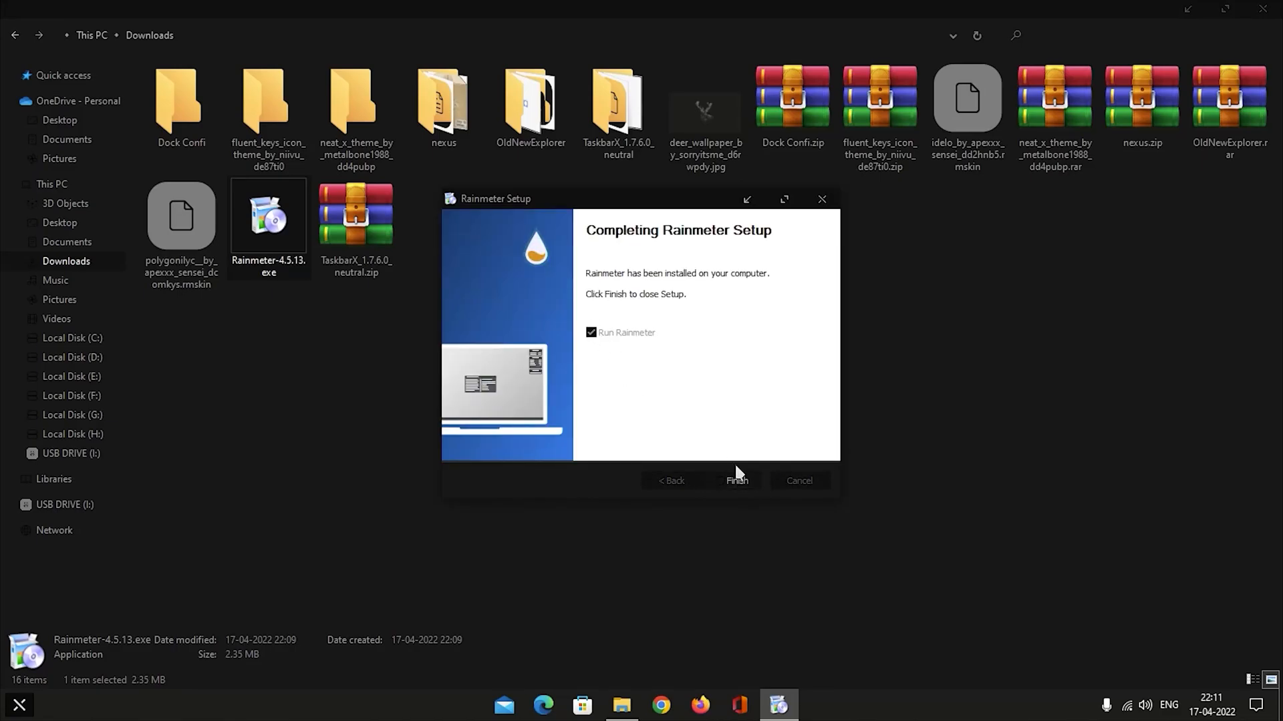
click(738, 481)
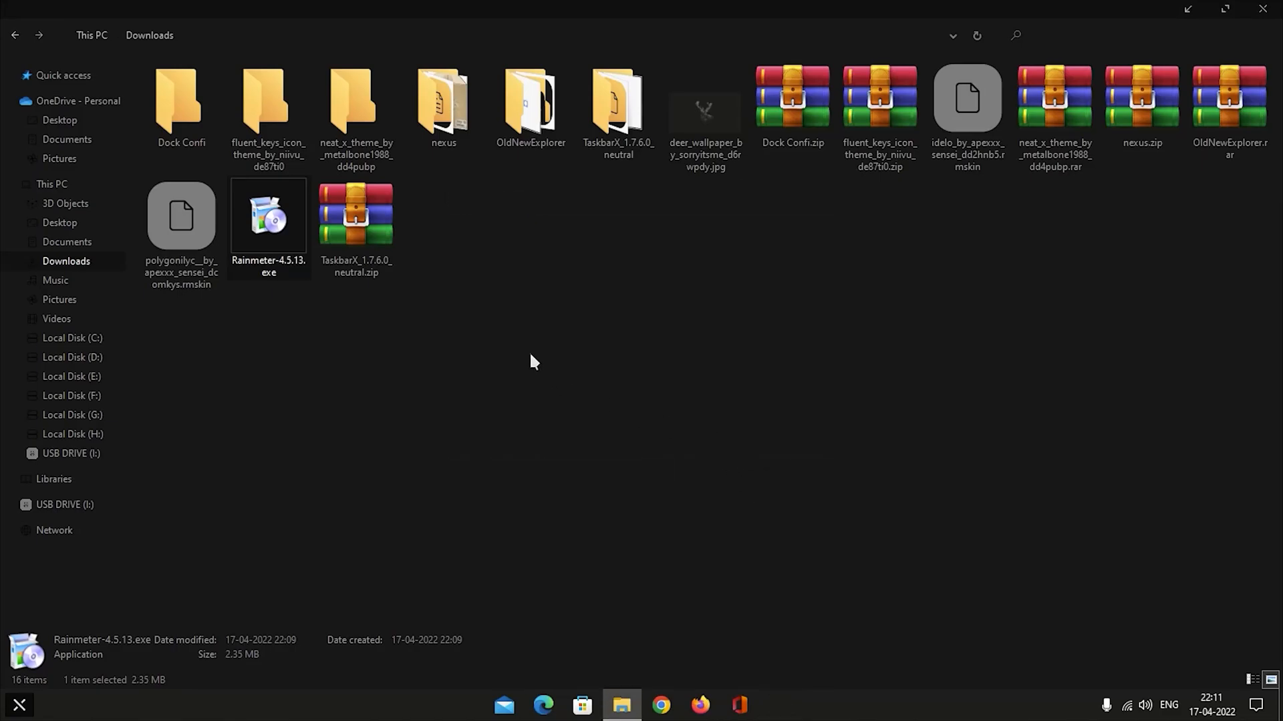
Unload the default illustro skins from the desktop: the System, disk and Welcome skins.
right_click(1182, 39)
click(1182, 215)
click(1180, 211)
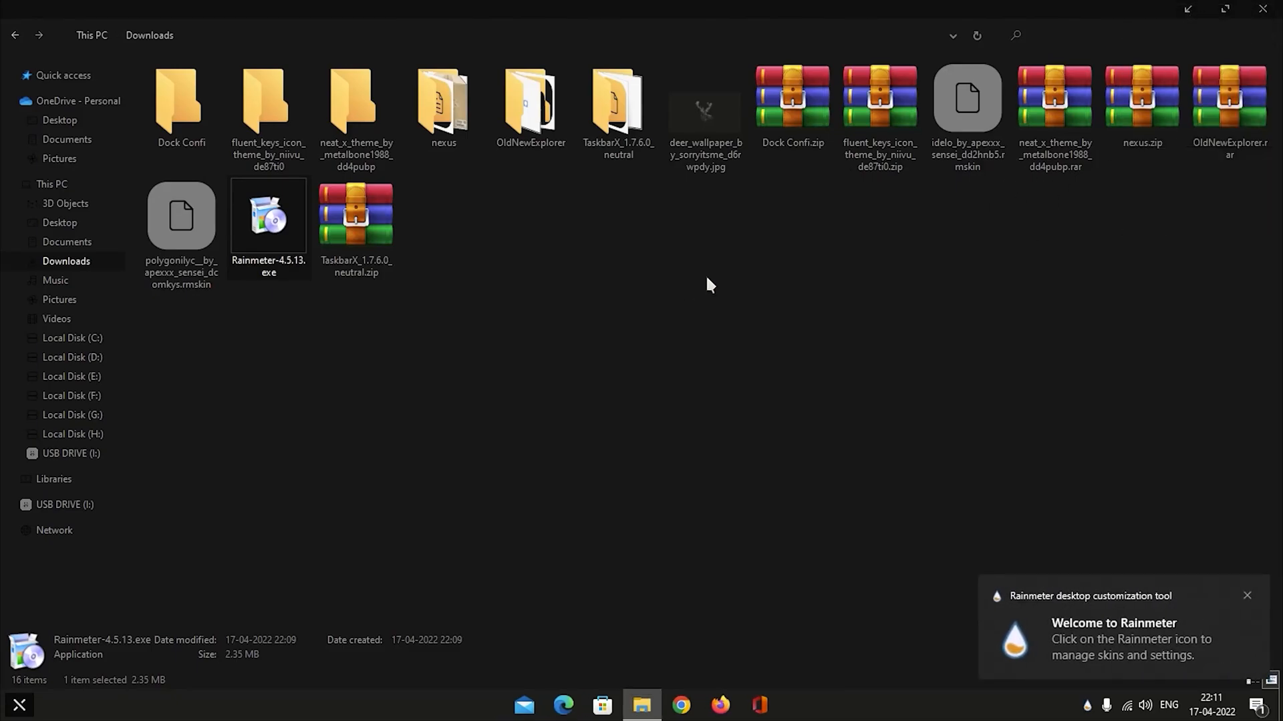
click(1182, 11)
right_click(1160, 88)
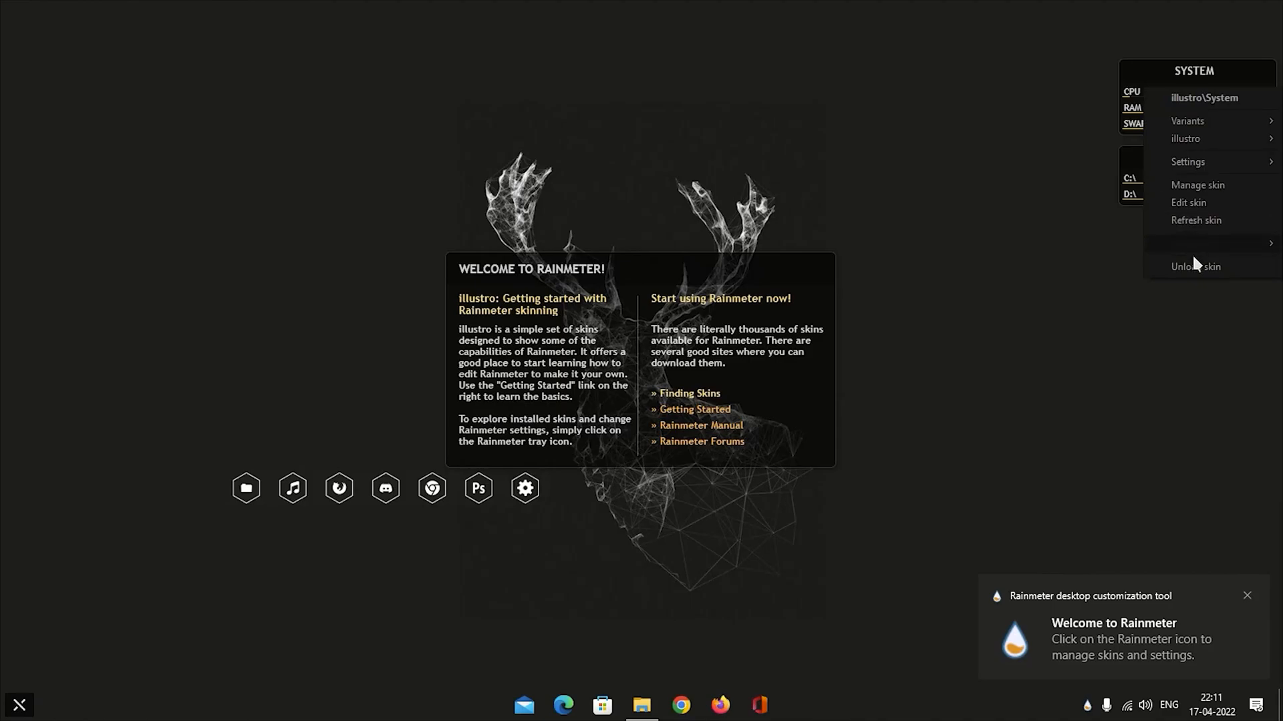
click(1193, 261)
right_click(1163, 162)
click(1201, 341)
right_click(723, 279)
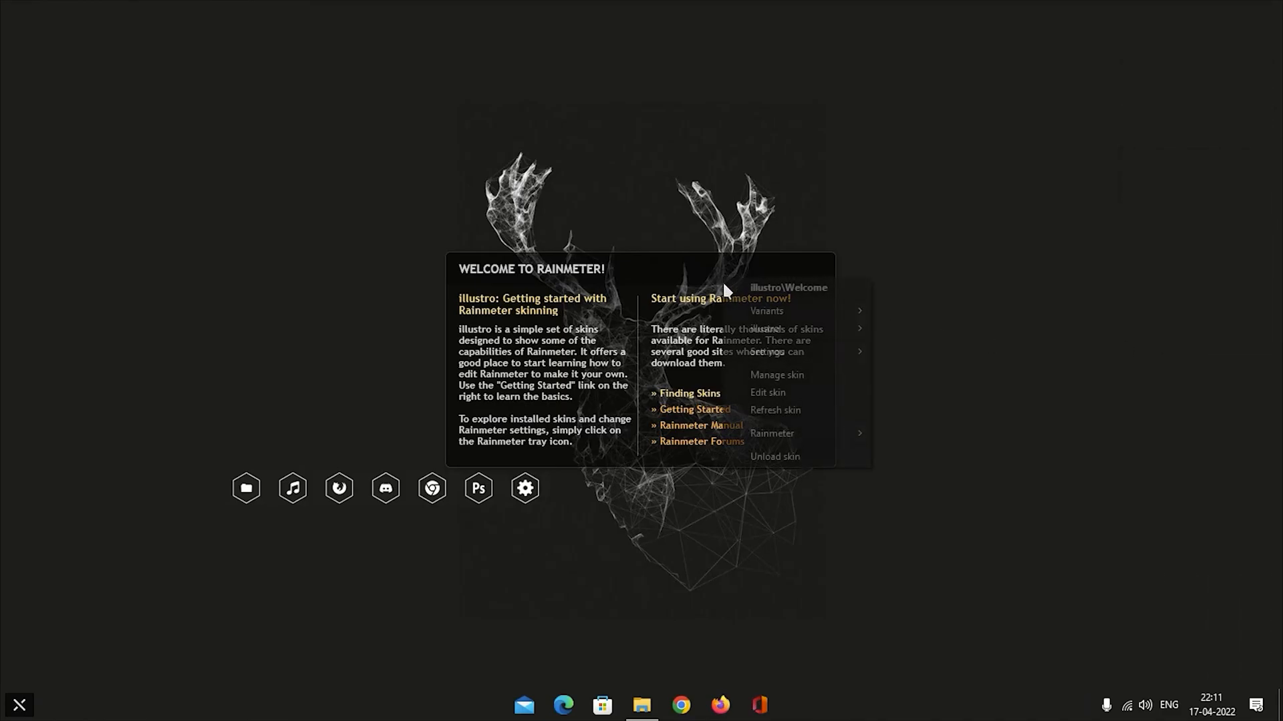
click(785, 456)
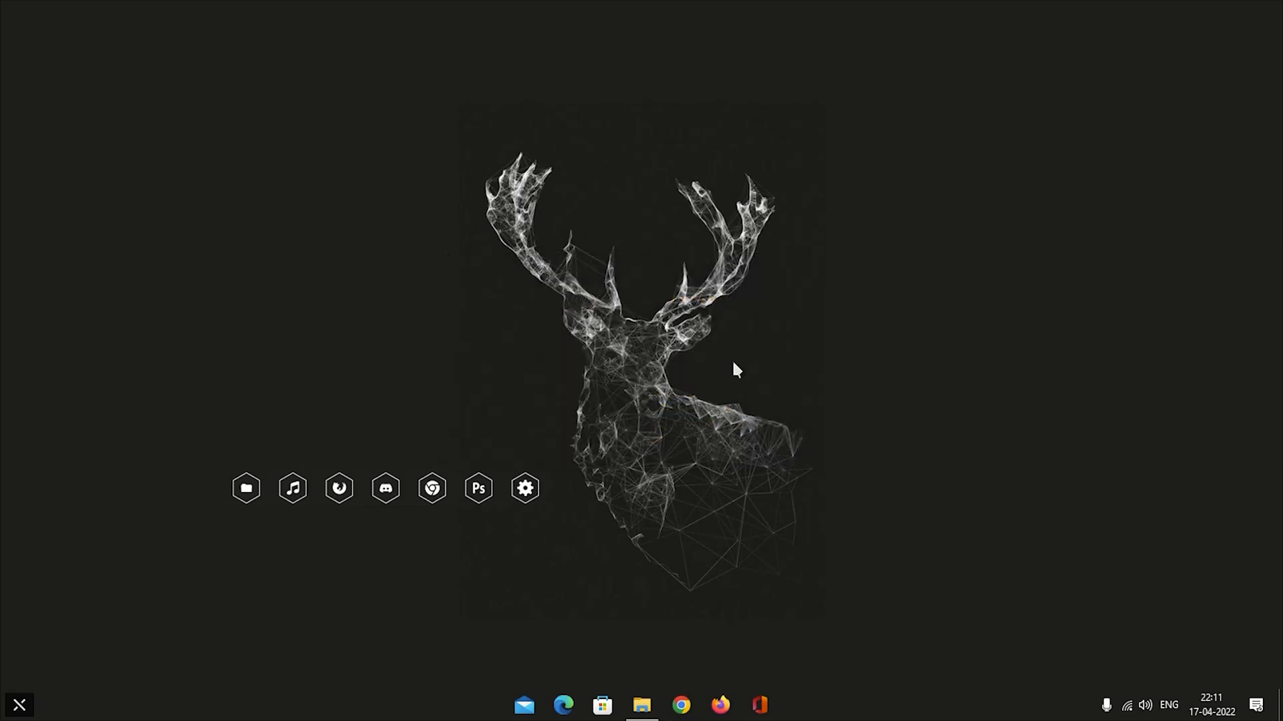
Install the Idelo and Polygonilyc skin packages from Downloads without applying their included layouts, then close the folder.
click(641, 705)
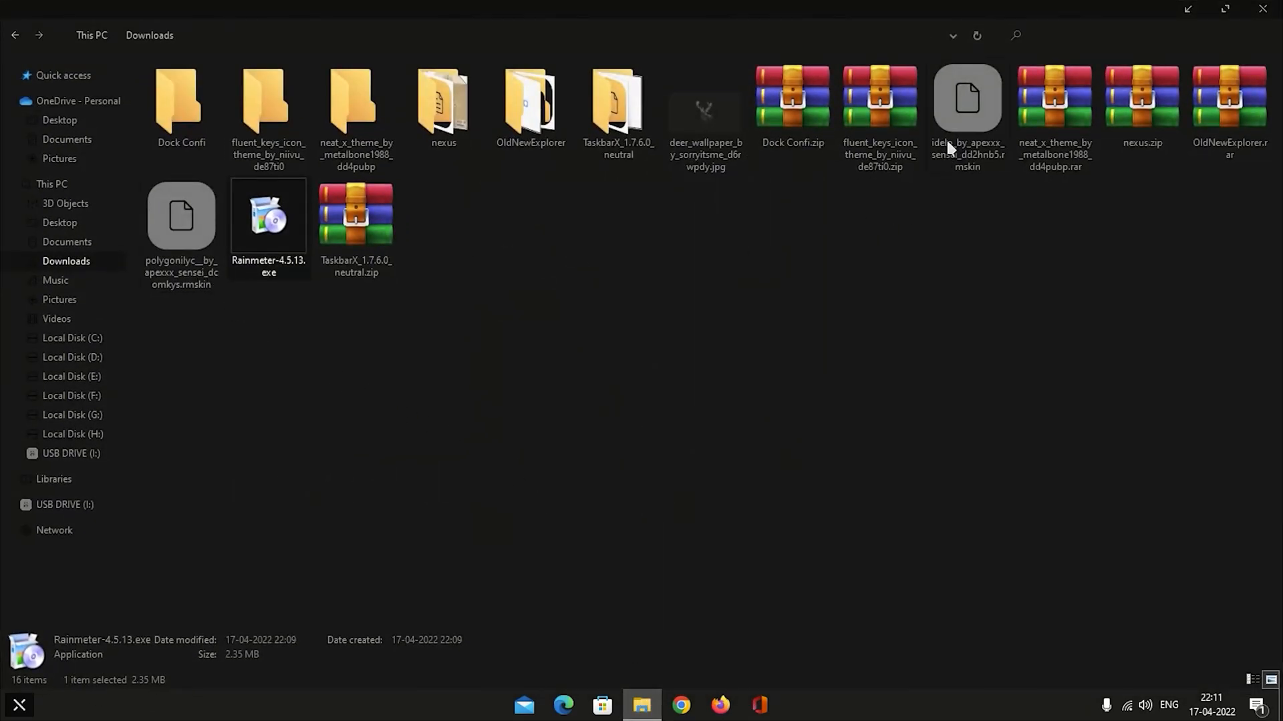
click(955, 122)
double_click(963, 110)
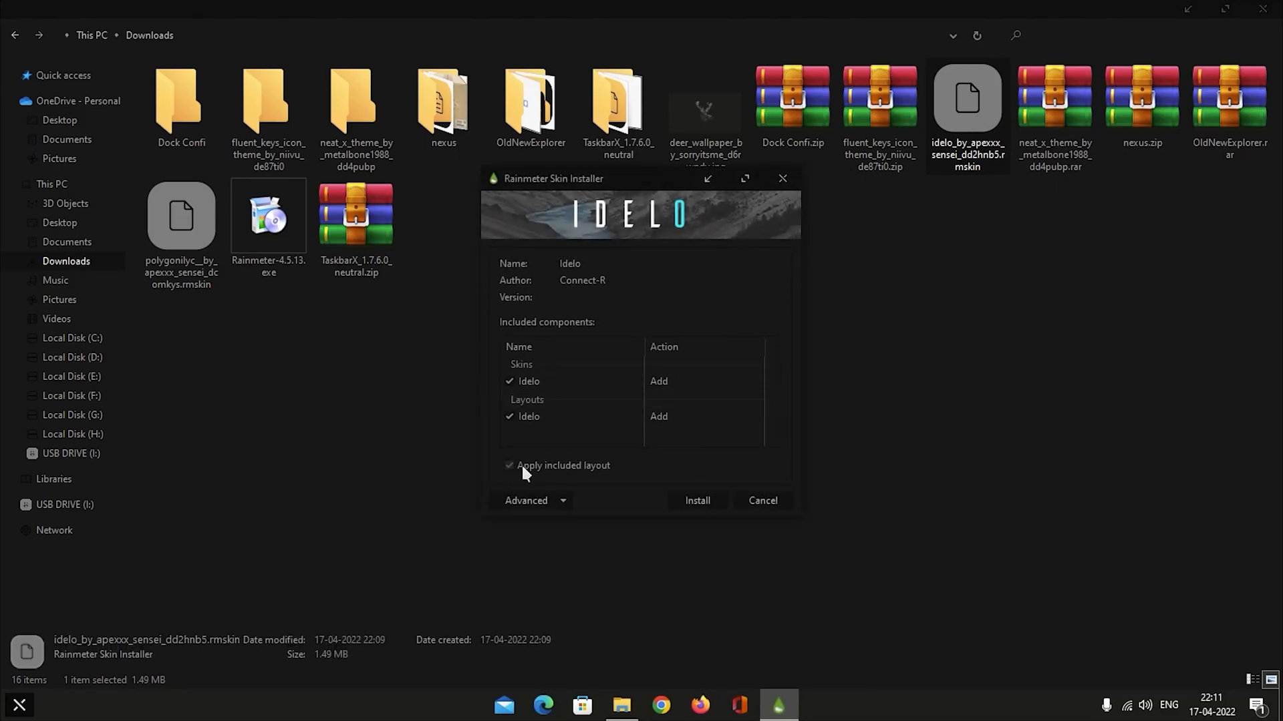
click(712, 498)
double_click(171, 223)
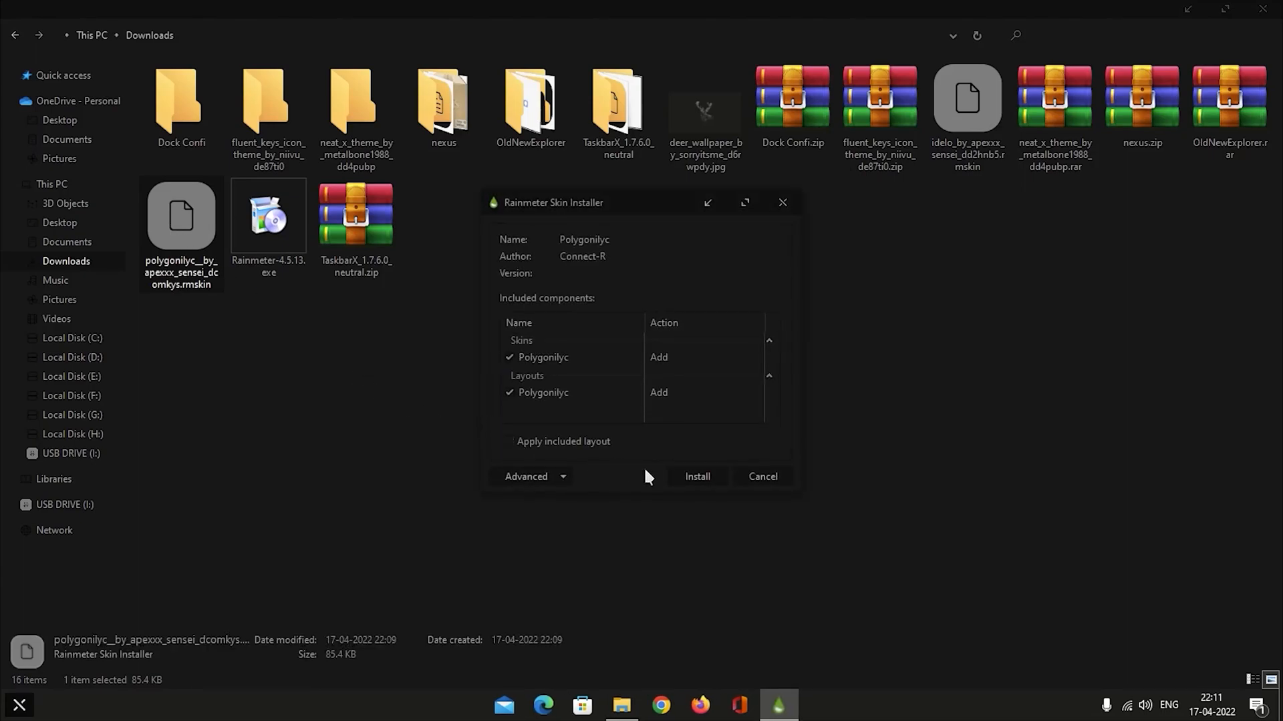
click(696, 481)
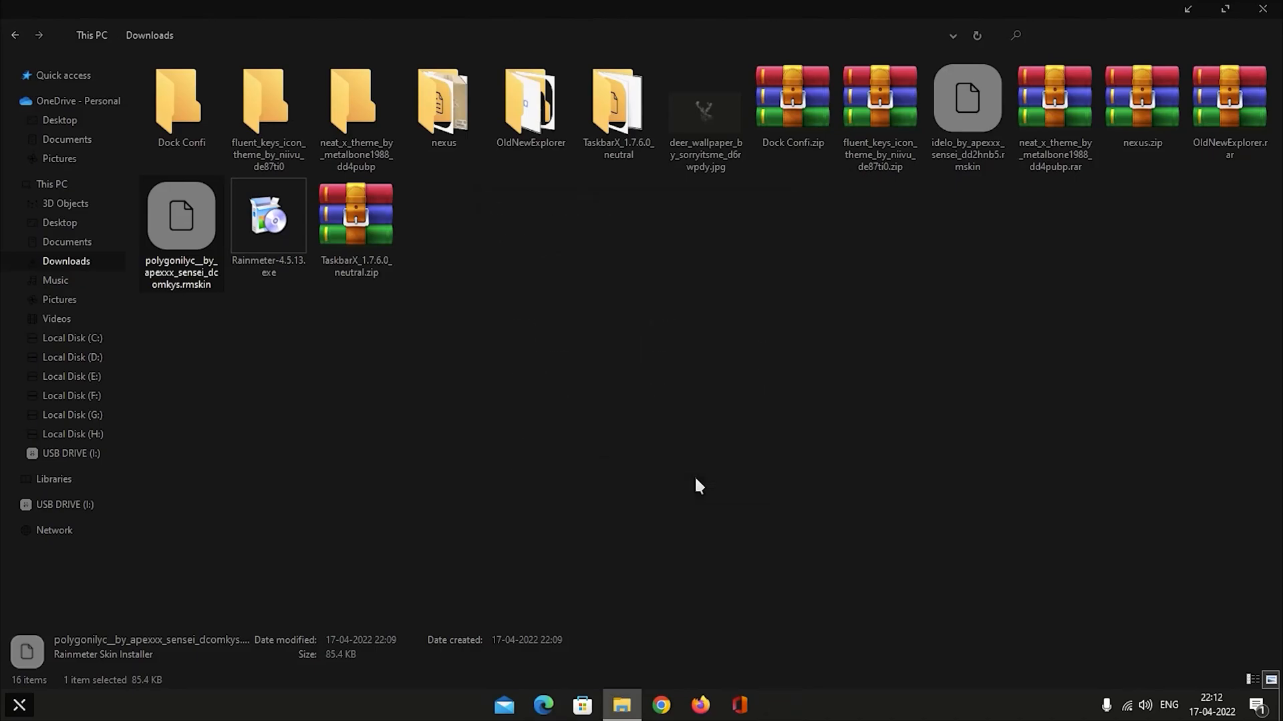
click(1263, 10)
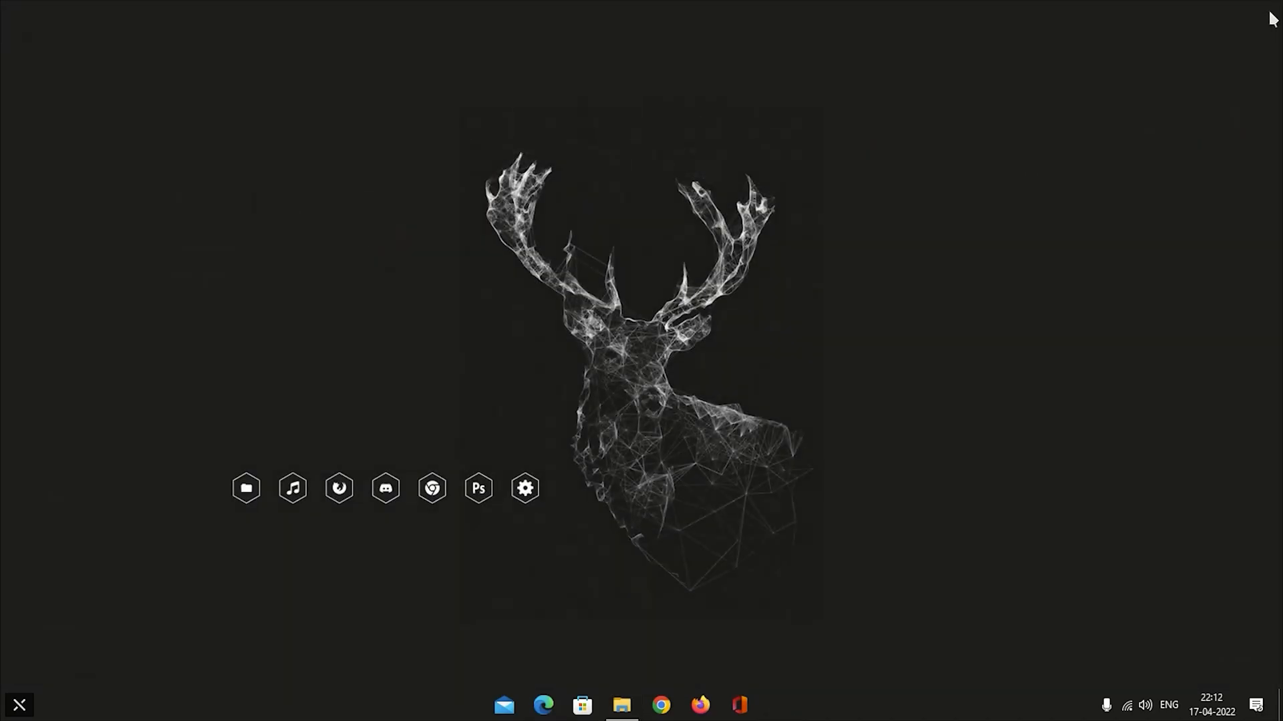
Open the Rainmeter manager, refresh all skins and load Clock.ini from Polygonilyc\Clock.
click(1086, 706)
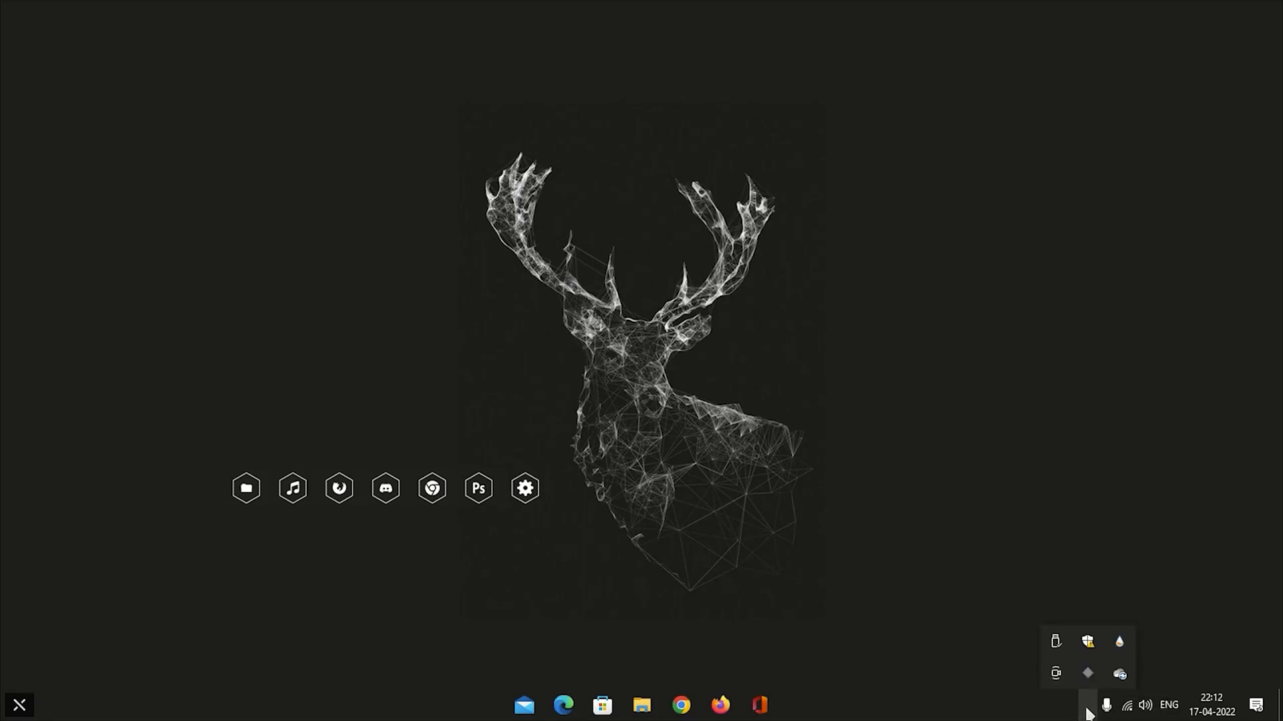
click(1117, 645)
click(387, 546)
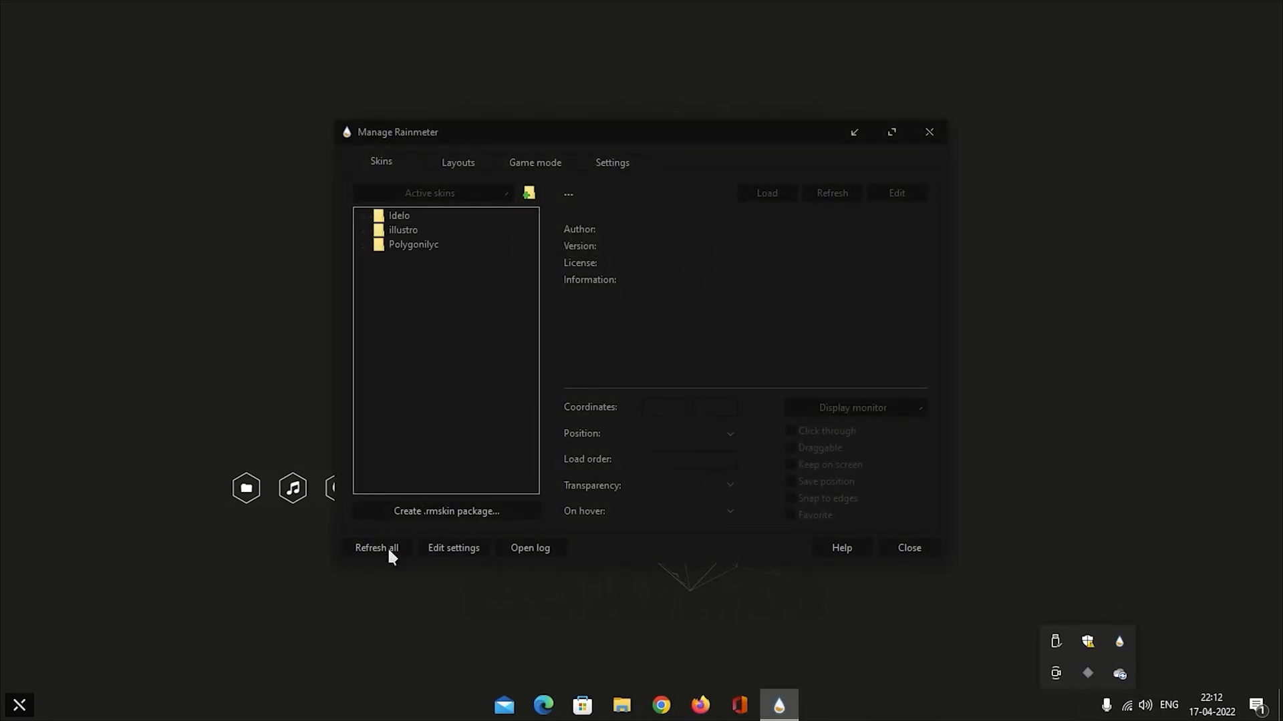
drag(629, 129, 809, 87)
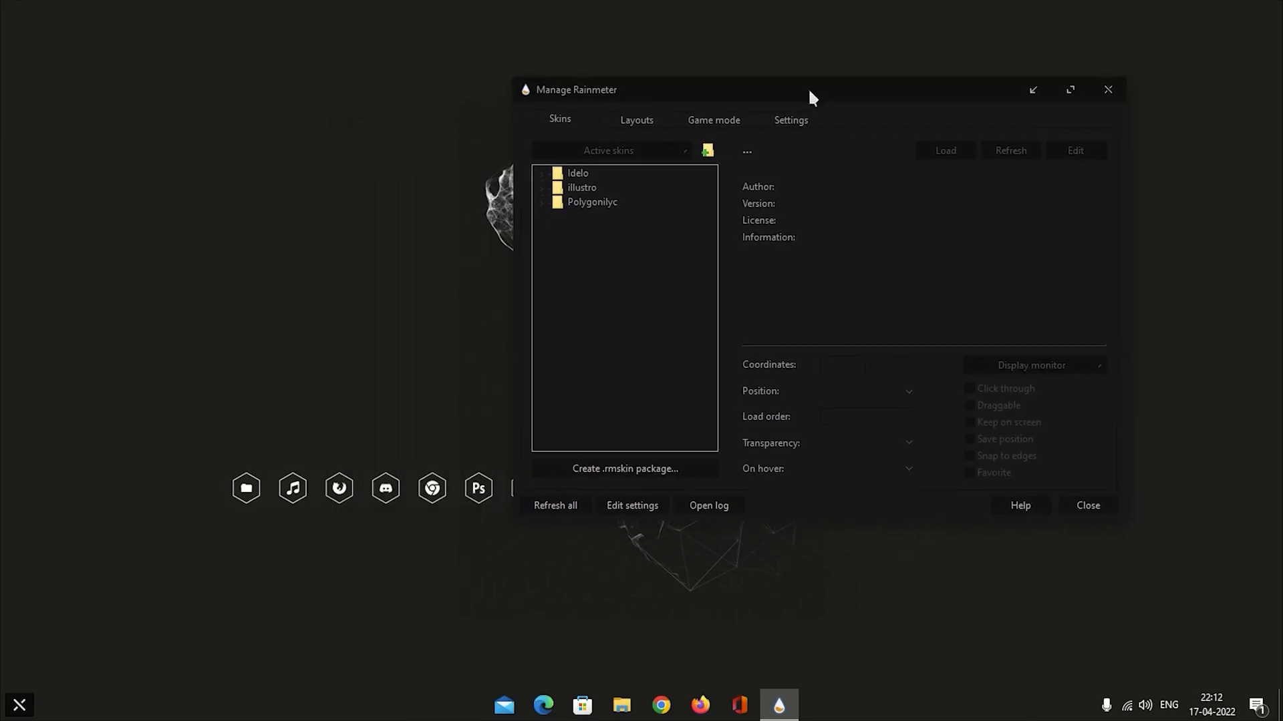
click(541, 202)
click(558, 218)
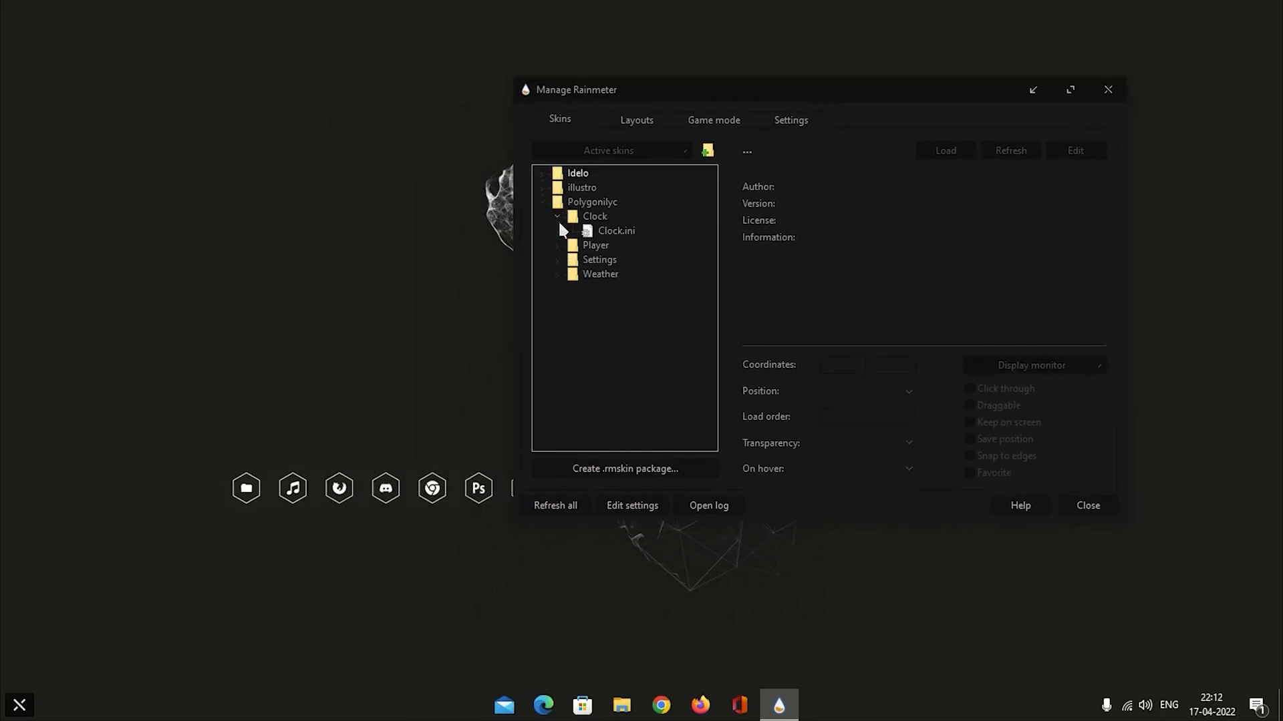
click(614, 230)
click(945, 151)
Shrink the clock skin to about the width of the dock icon row and place it above those icons.
drag(871, 89, 1085, 283)
drag(565, 43, 497, 107)
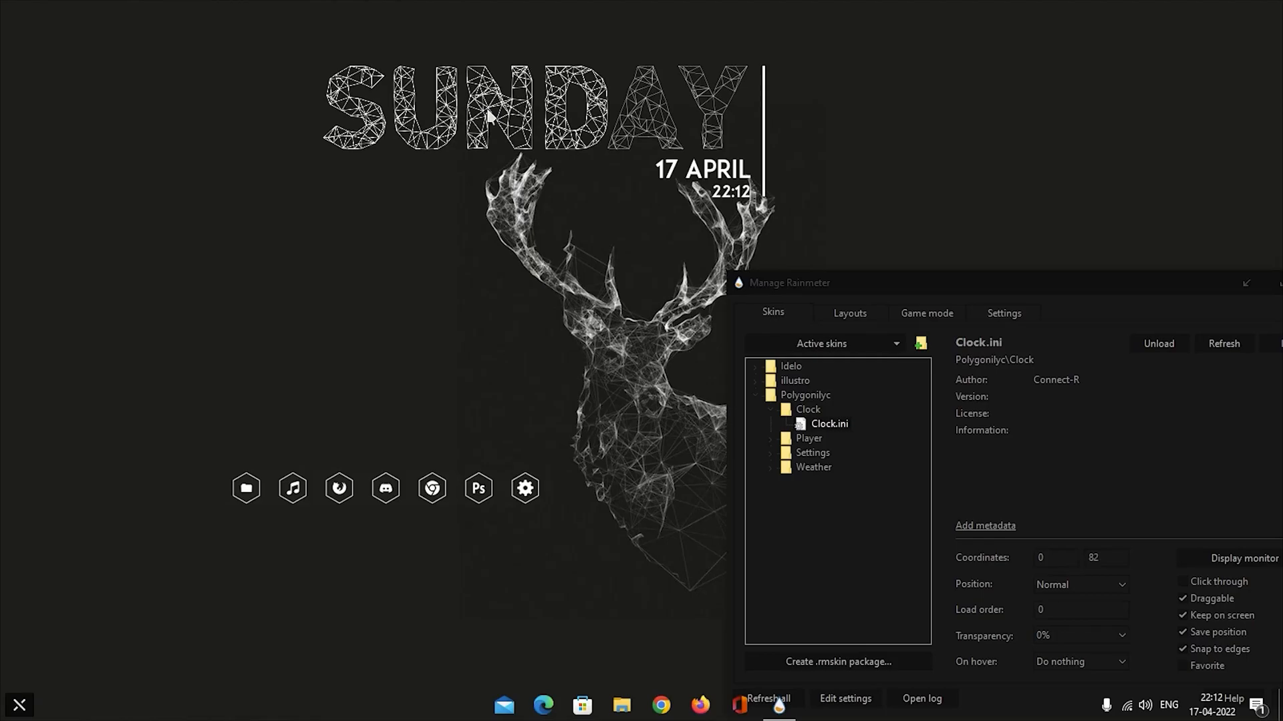
click(1249, 286)
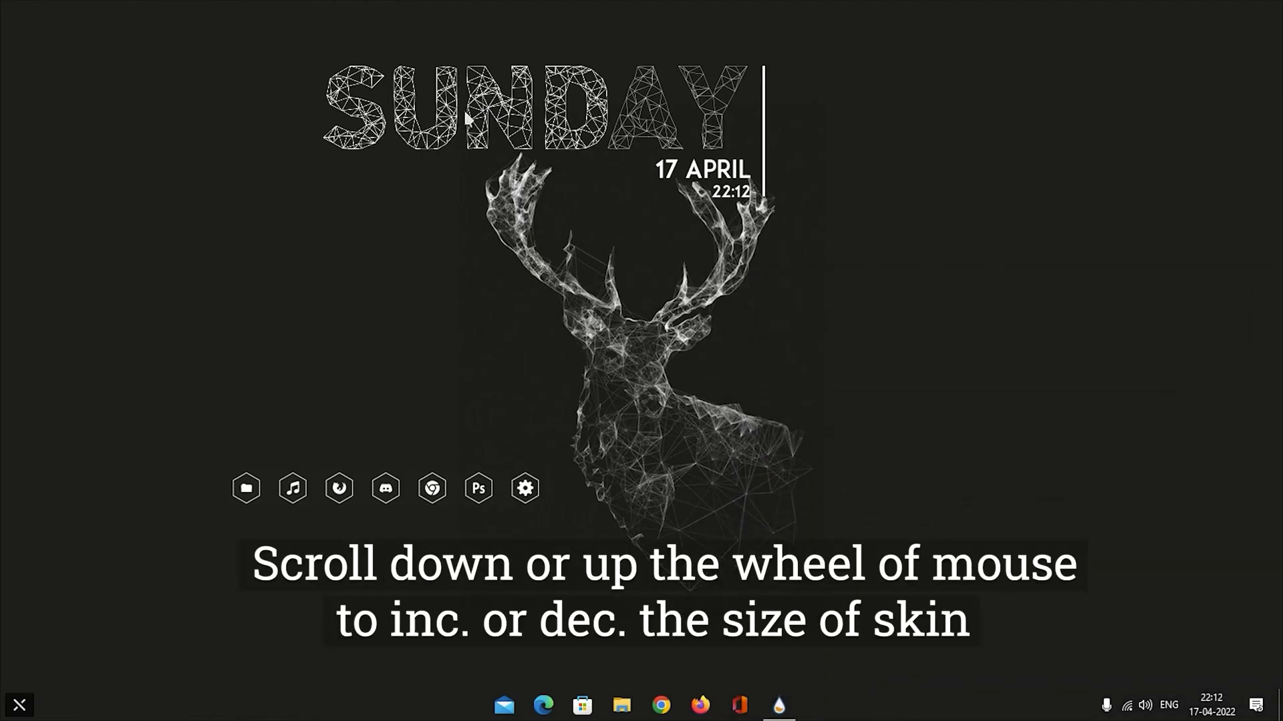
scroll(463, 108, down, 10)
drag(463, 160, 469, 344)
scroll(401, 315, down, 2)
drag(394, 324, 421, 320)
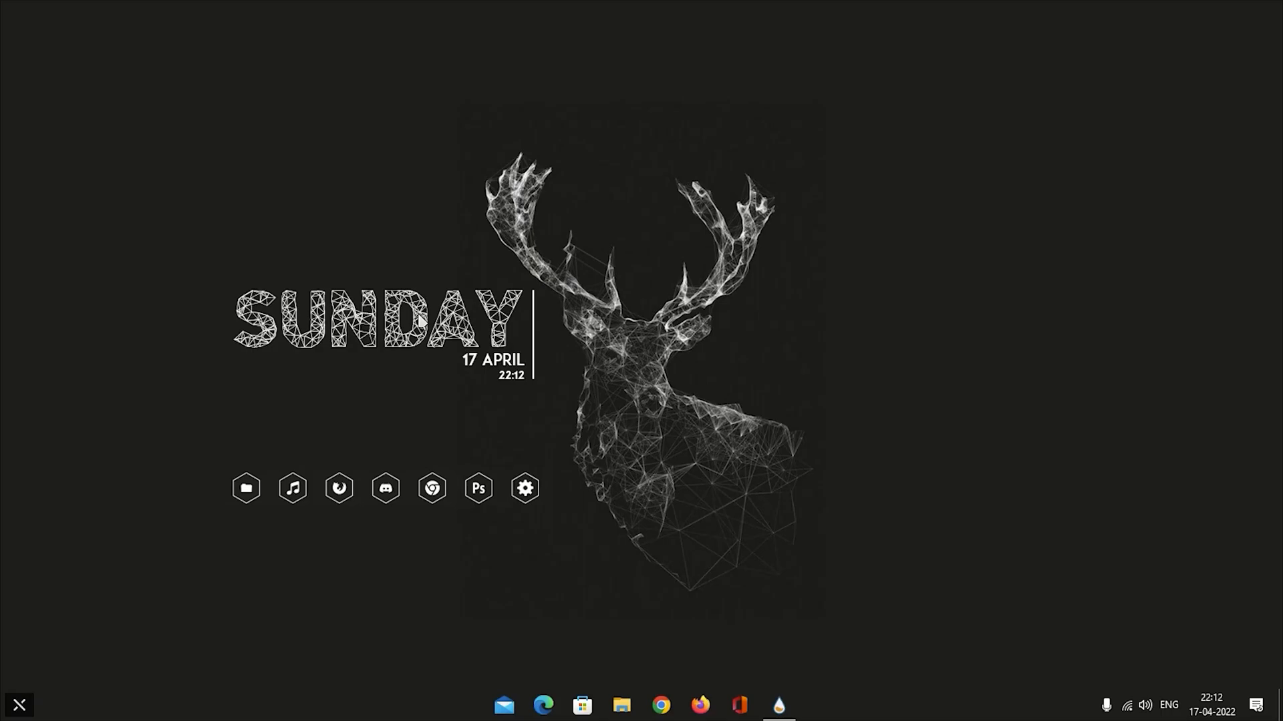
Load Weather Info.ini from Idelo\Weather Info and place the skin to the right of the deer's lower body.
click(780, 706)
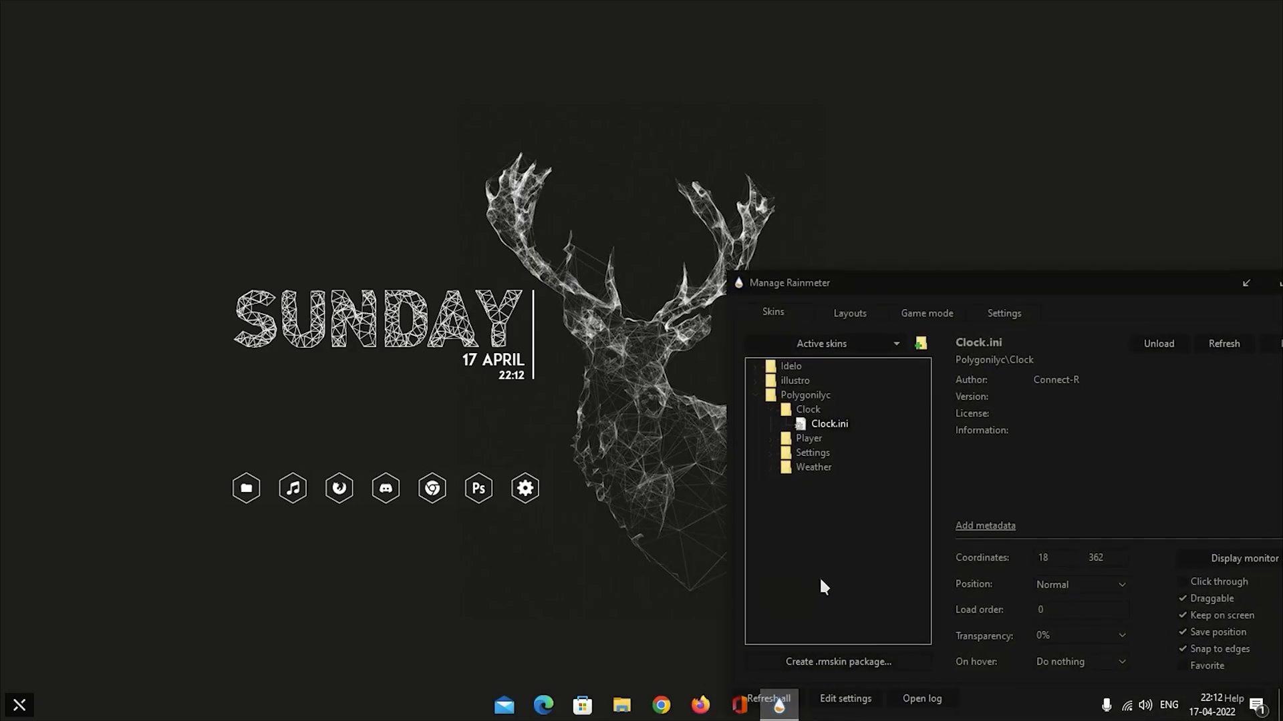
click(768, 410)
click(757, 399)
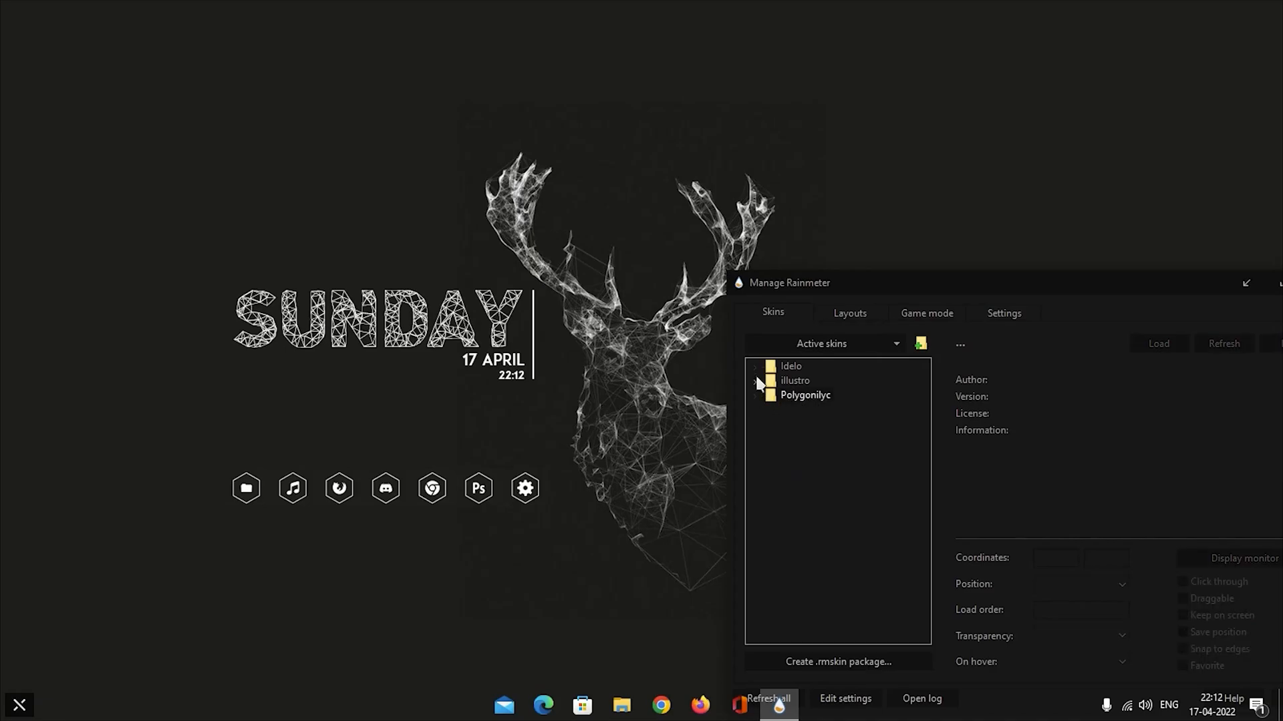
click(755, 367)
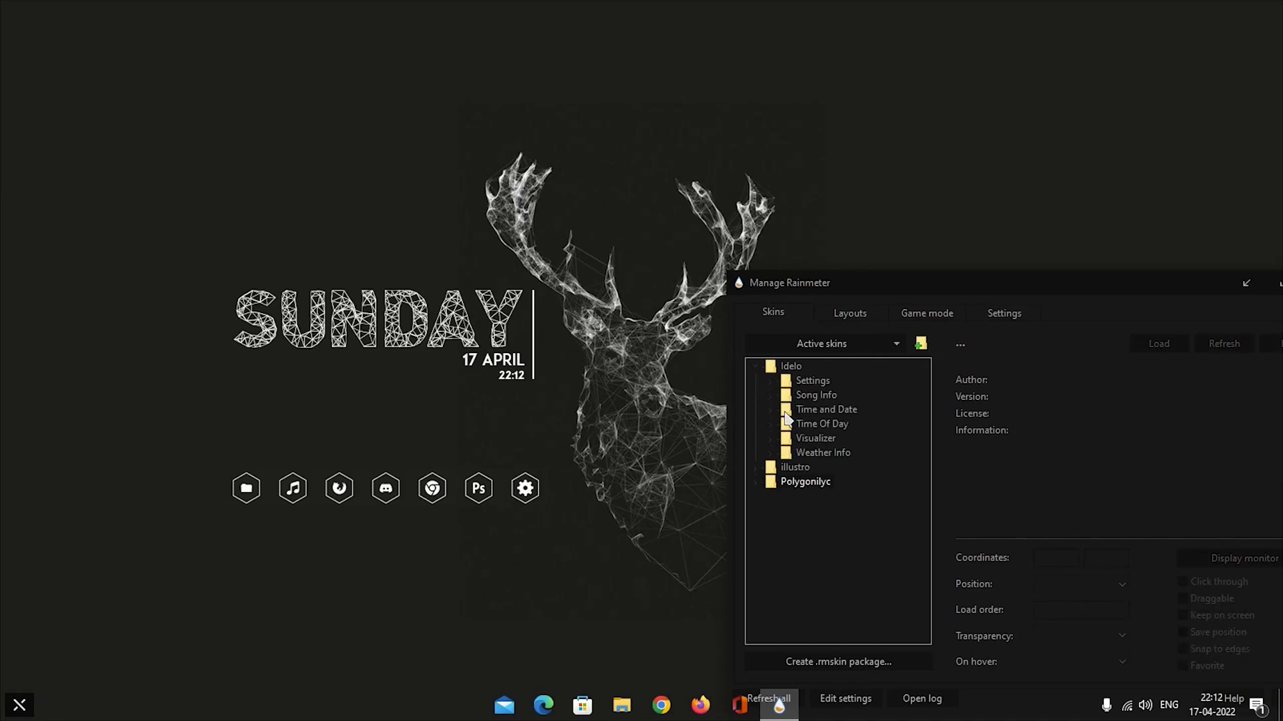
click(770, 454)
click(831, 466)
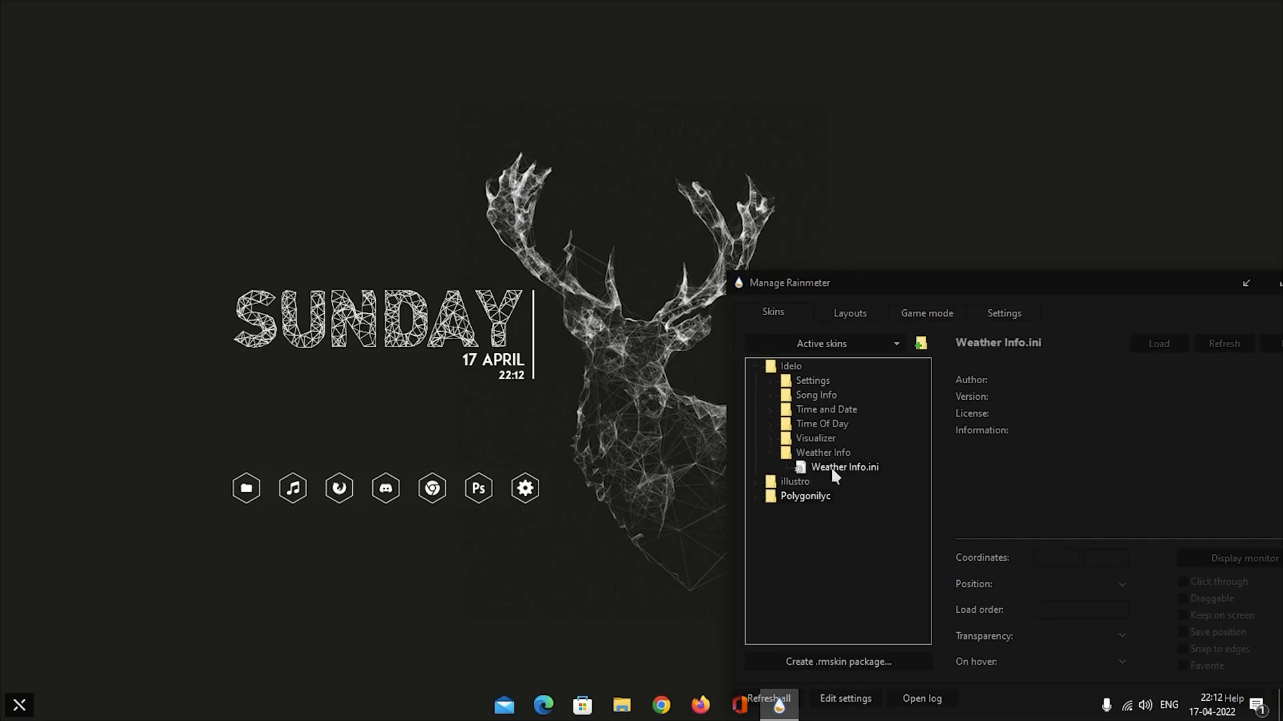
click(1161, 342)
drag(1117, 290, 242, 450)
drag(30, 30, 844, 453)
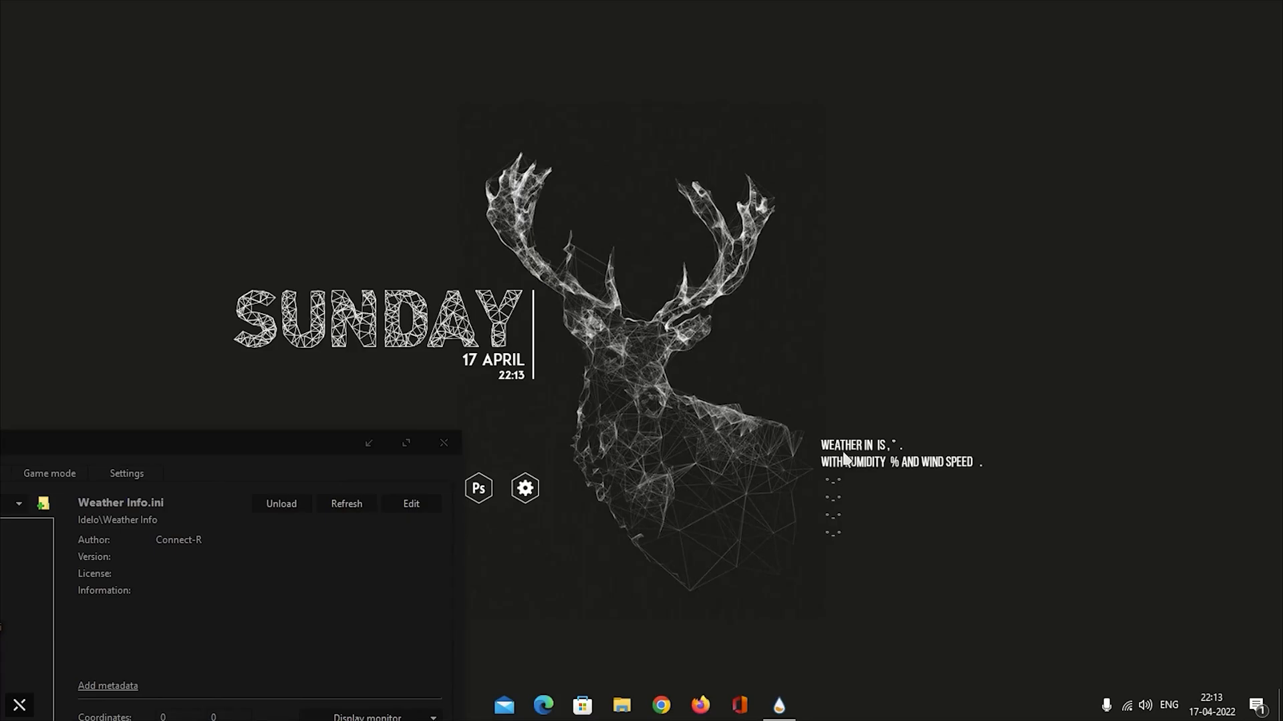
Make the Weather Info skin non-draggable and set its position to On desktop.
drag(242, 440, 1071, 165)
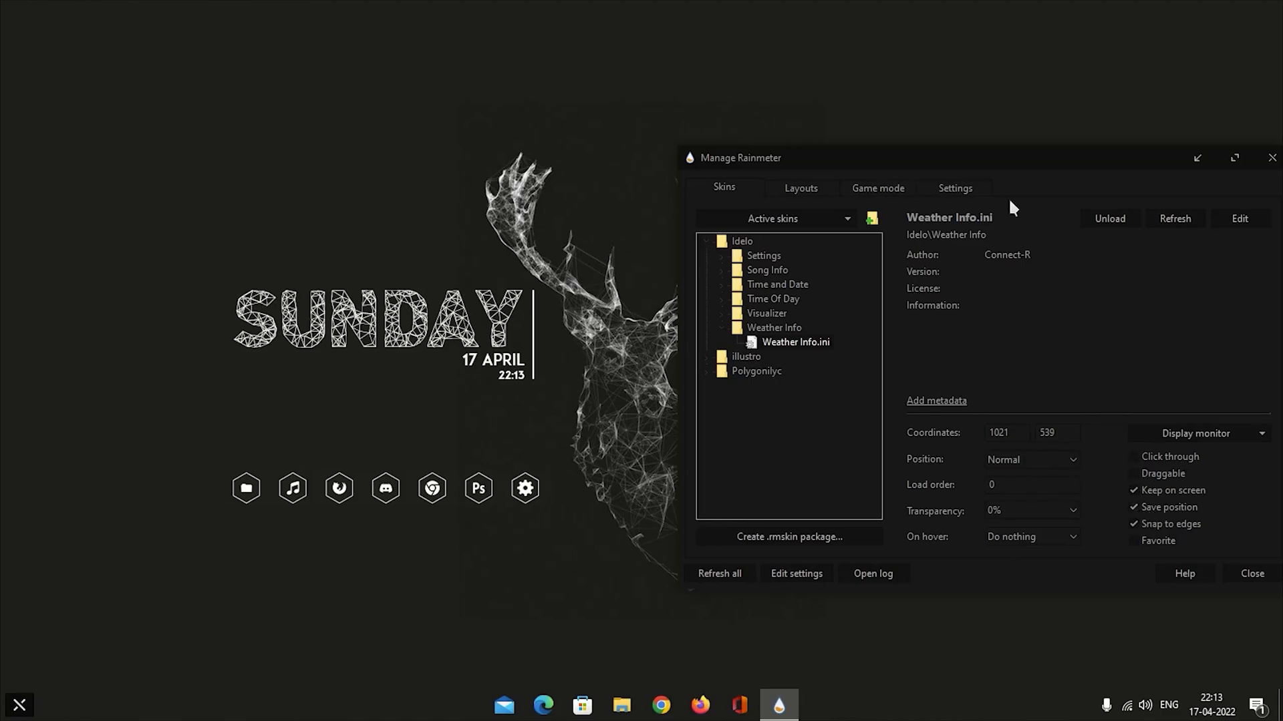
drag(1003, 158, 971, 116)
click(993, 419)
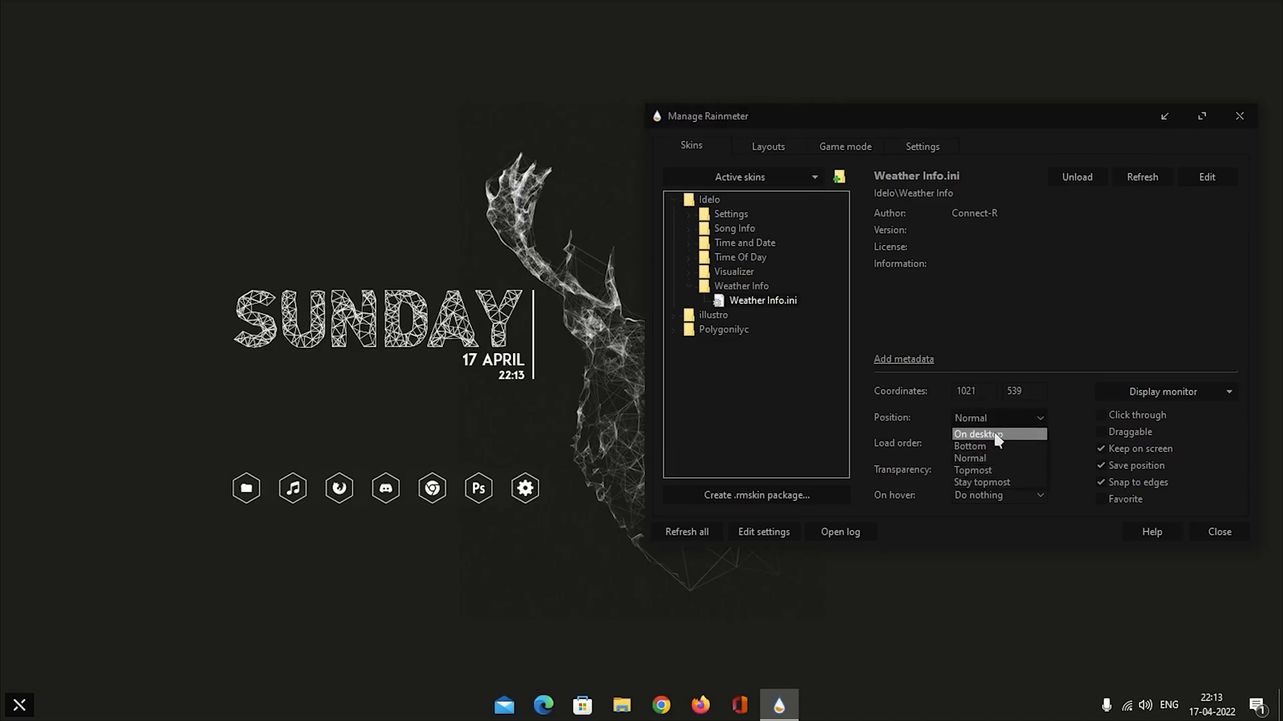
click(998, 435)
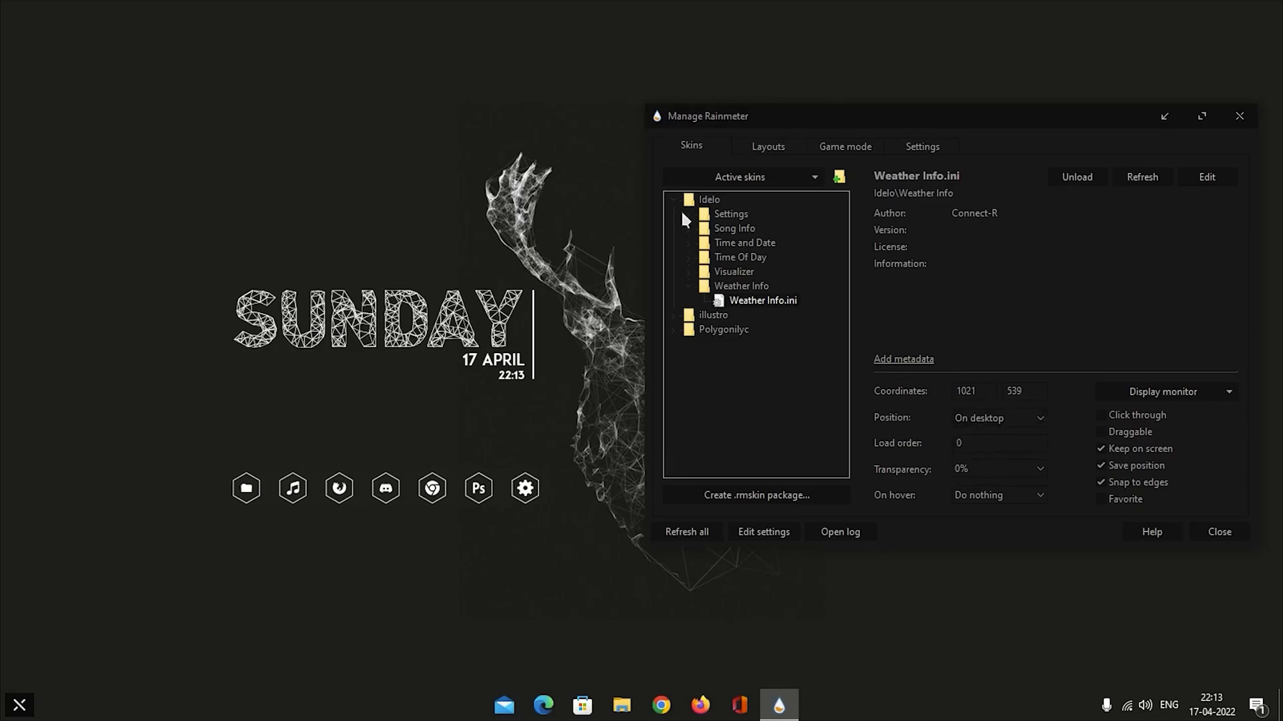
Set the position of the Polygonilyc Clock.ini skin to On desktop.
click(675, 327)
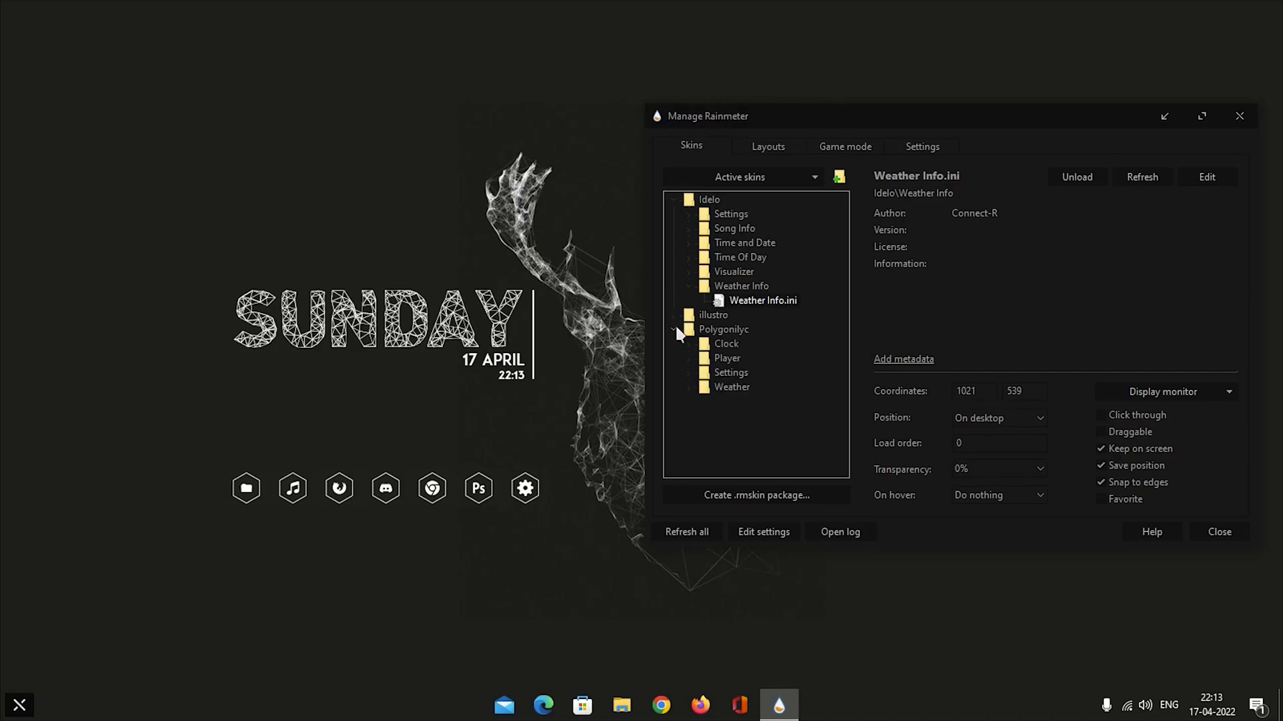
click(690, 343)
click(738, 361)
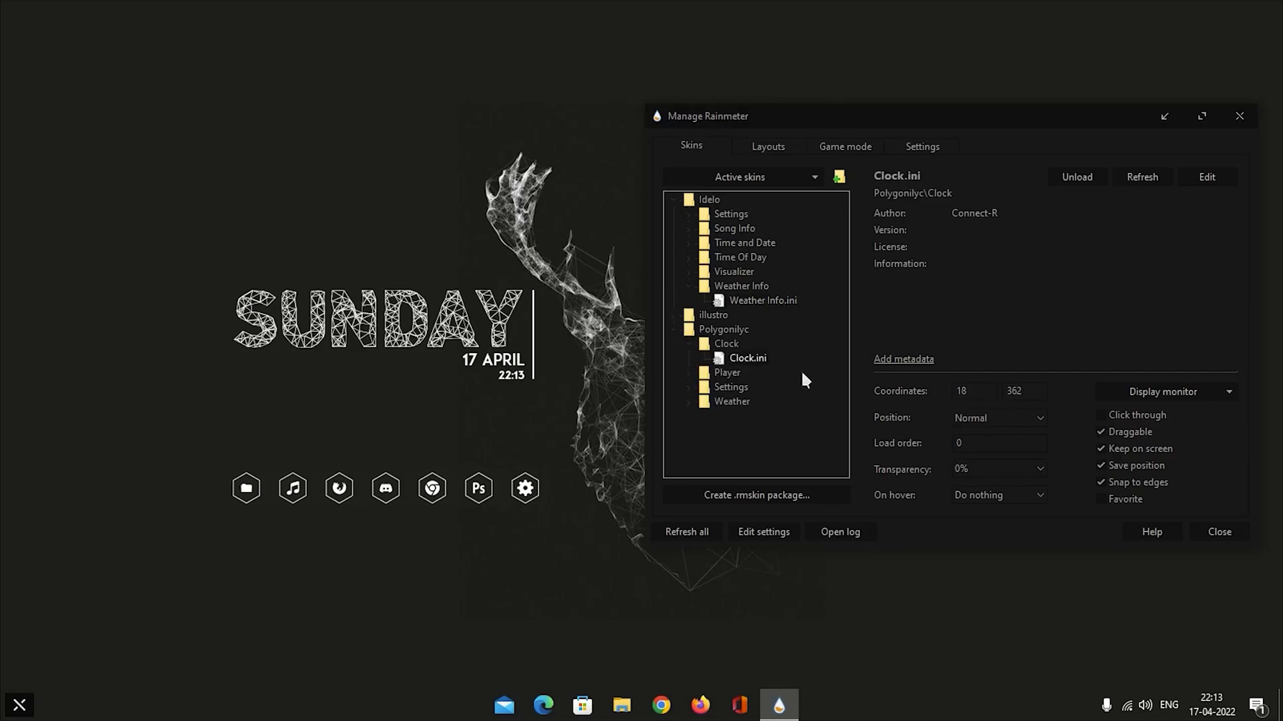
click(1024, 420)
click(1004, 434)
Load the Visualizer.ini skin from Idelo\Visualizer.
click(672, 329)
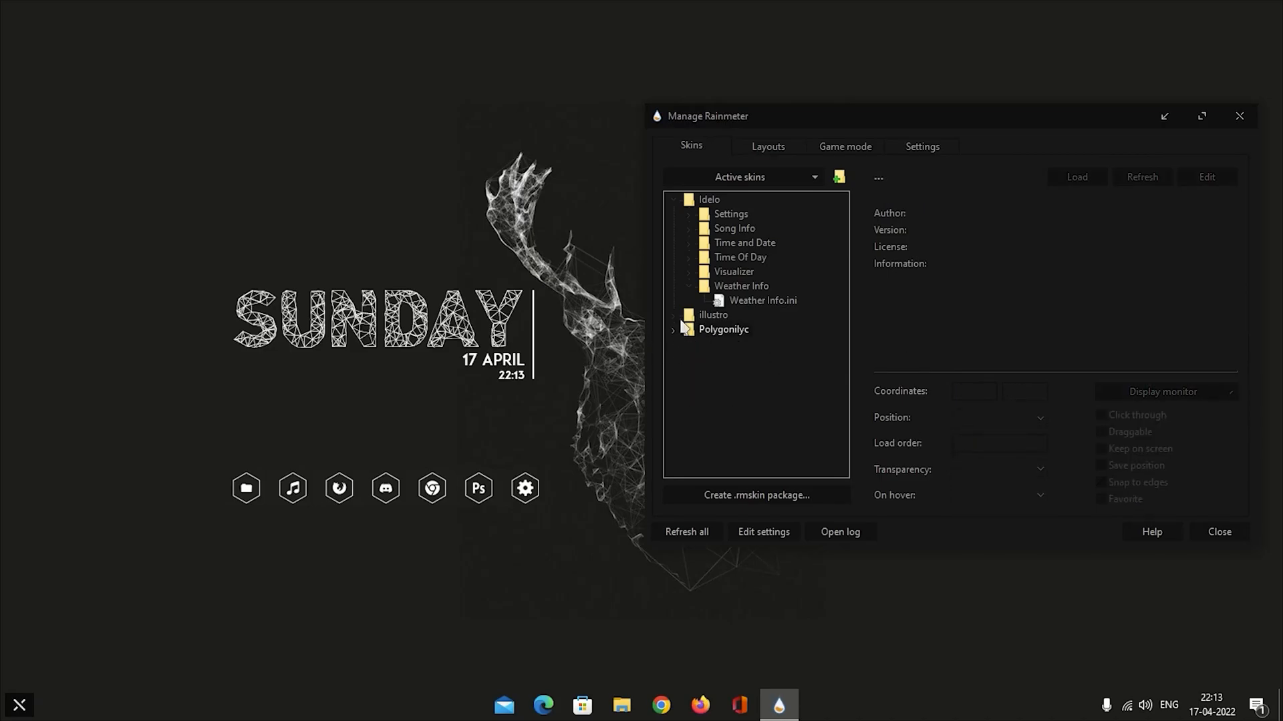
click(690, 274)
click(753, 287)
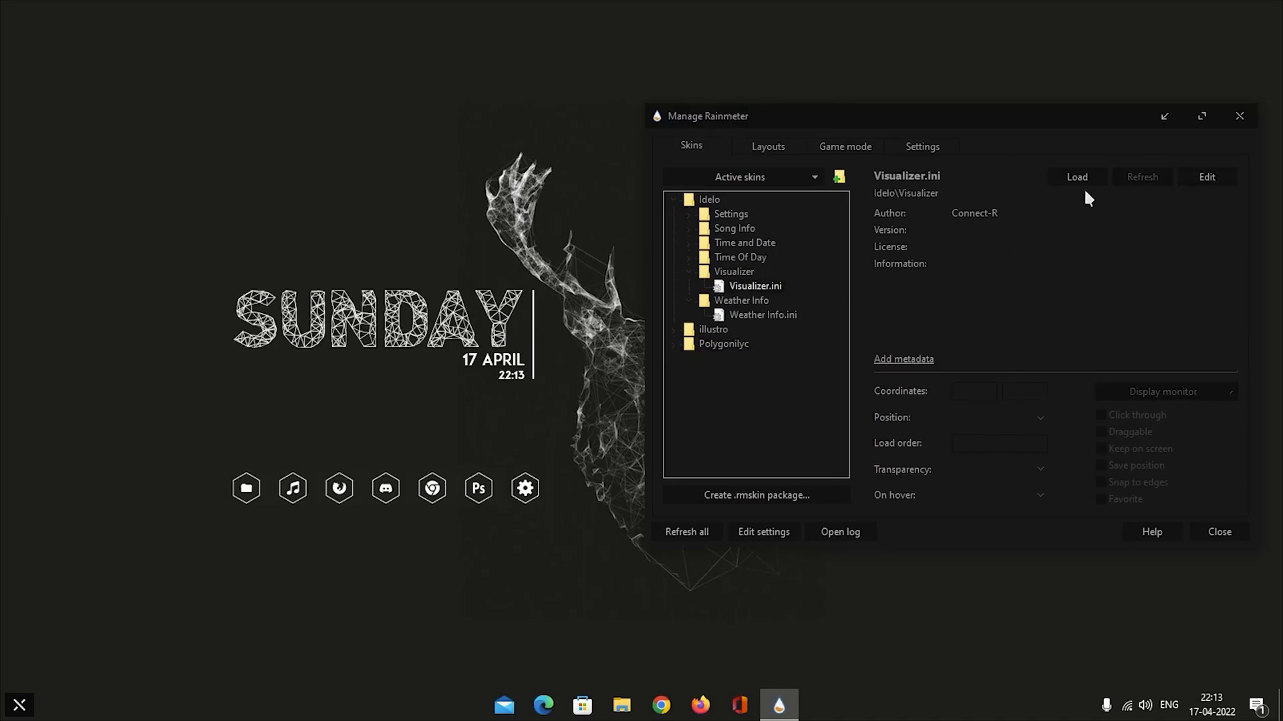
click(1070, 175)
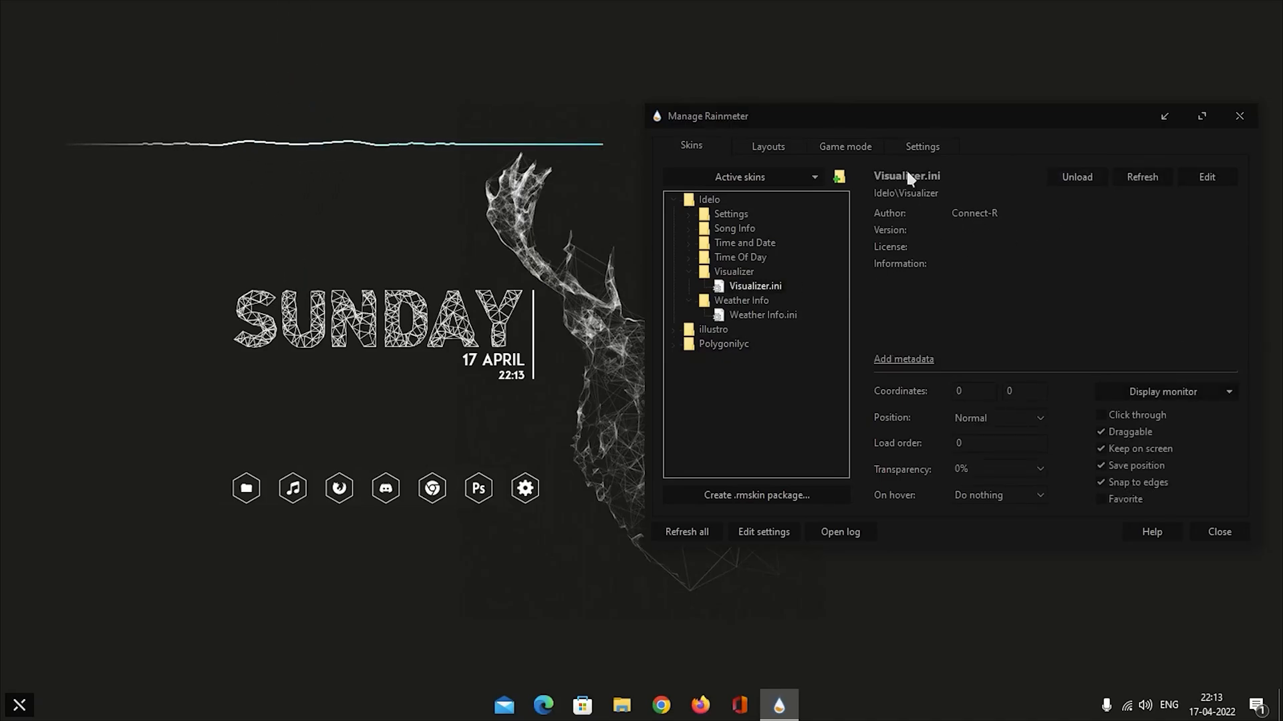
Place the visualizer line between the clock and the dock icons, aligning its end with the clock's vertical bar.
drag(927, 111, 927, 137)
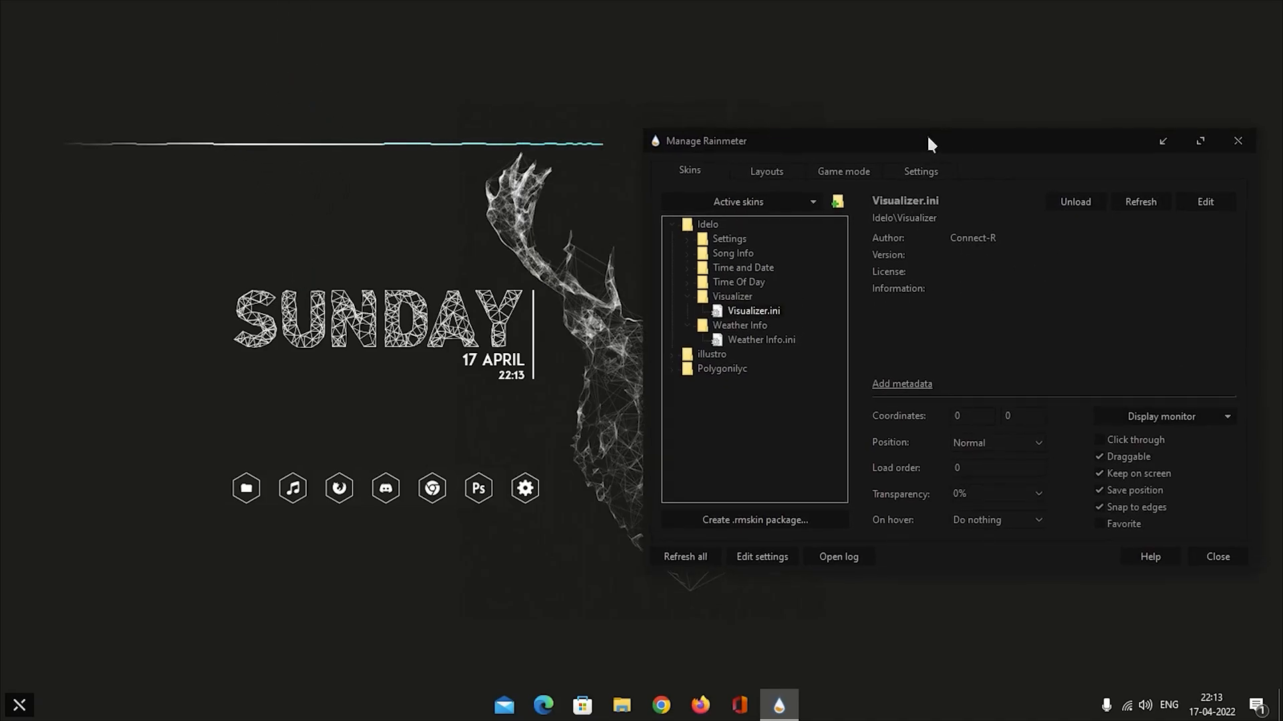
click(1162, 141)
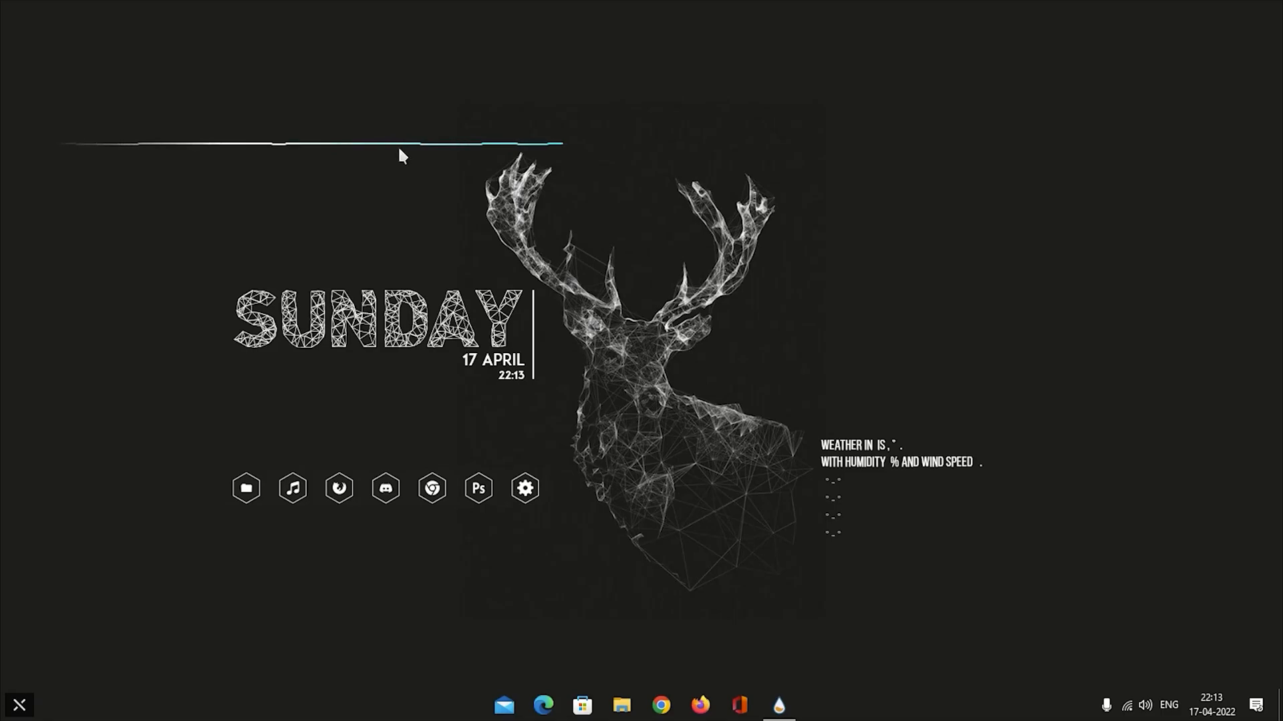
drag(388, 139, 185, 400)
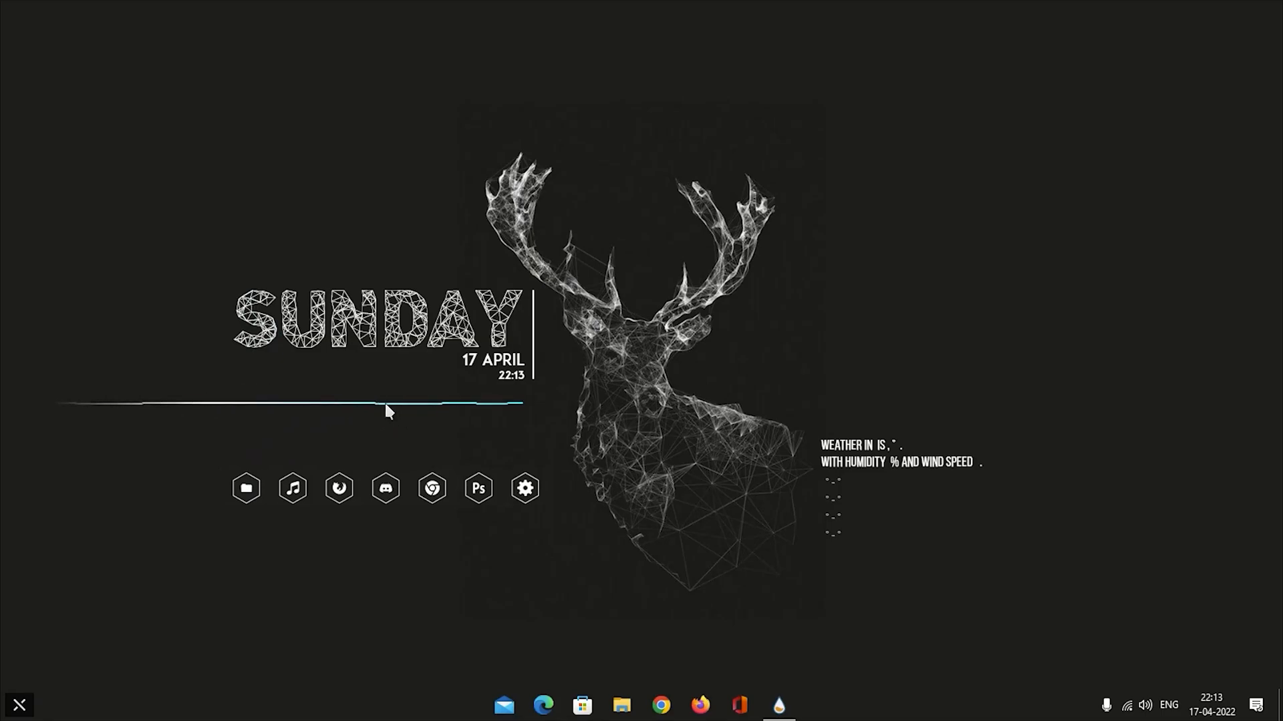
drag(390, 407, 398, 415)
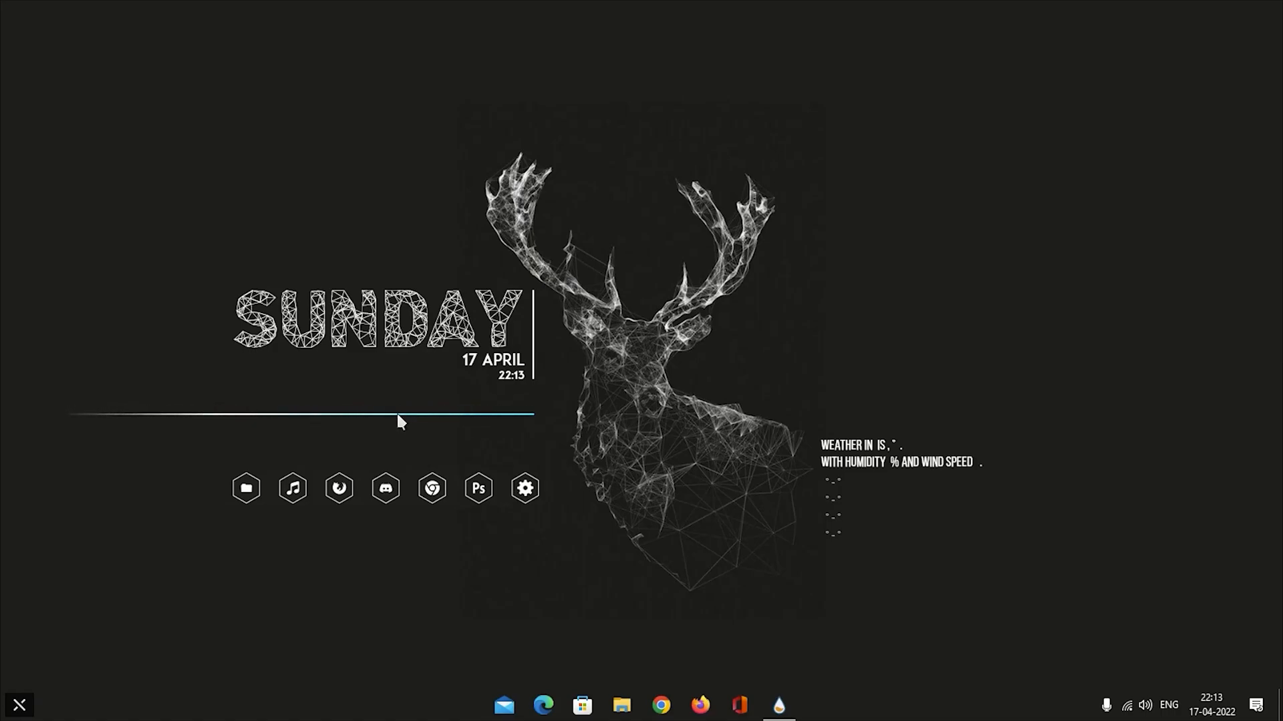
drag(377, 307, 445, 303)
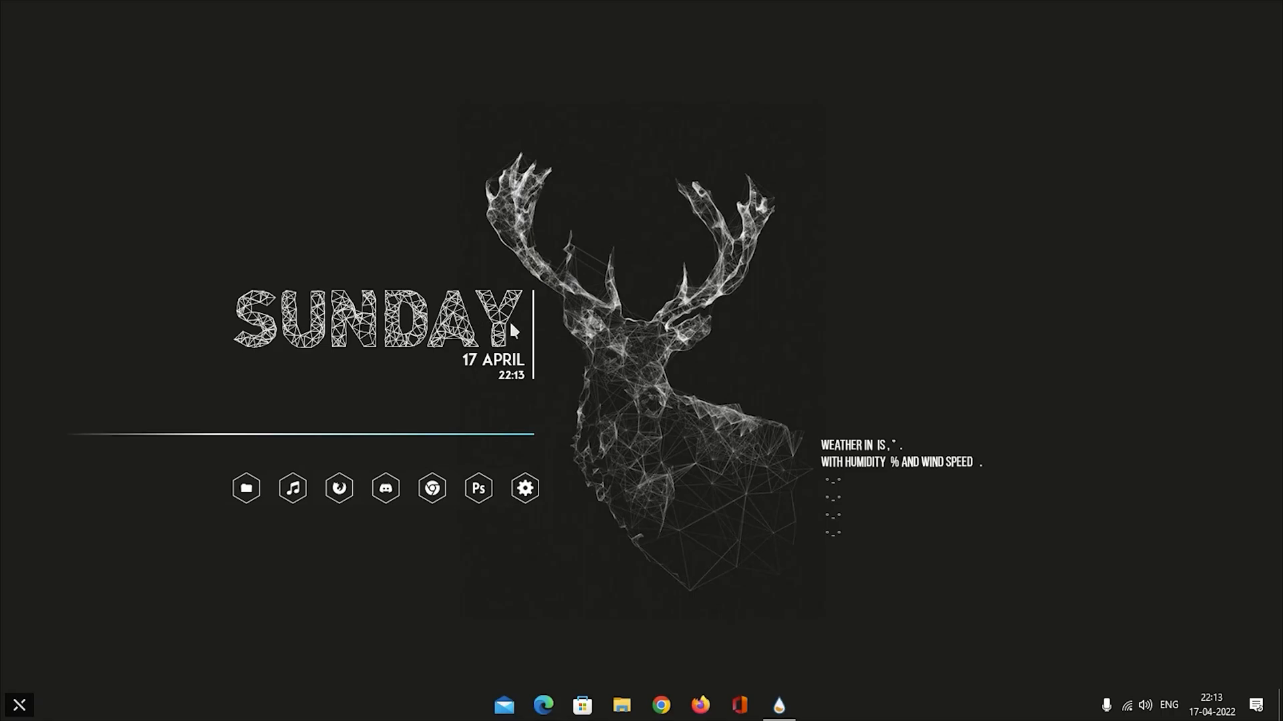
Move the visualizer line slightly up, closer to the clock.
drag(513, 323, 514, 327)
drag(404, 394, 406, 386)
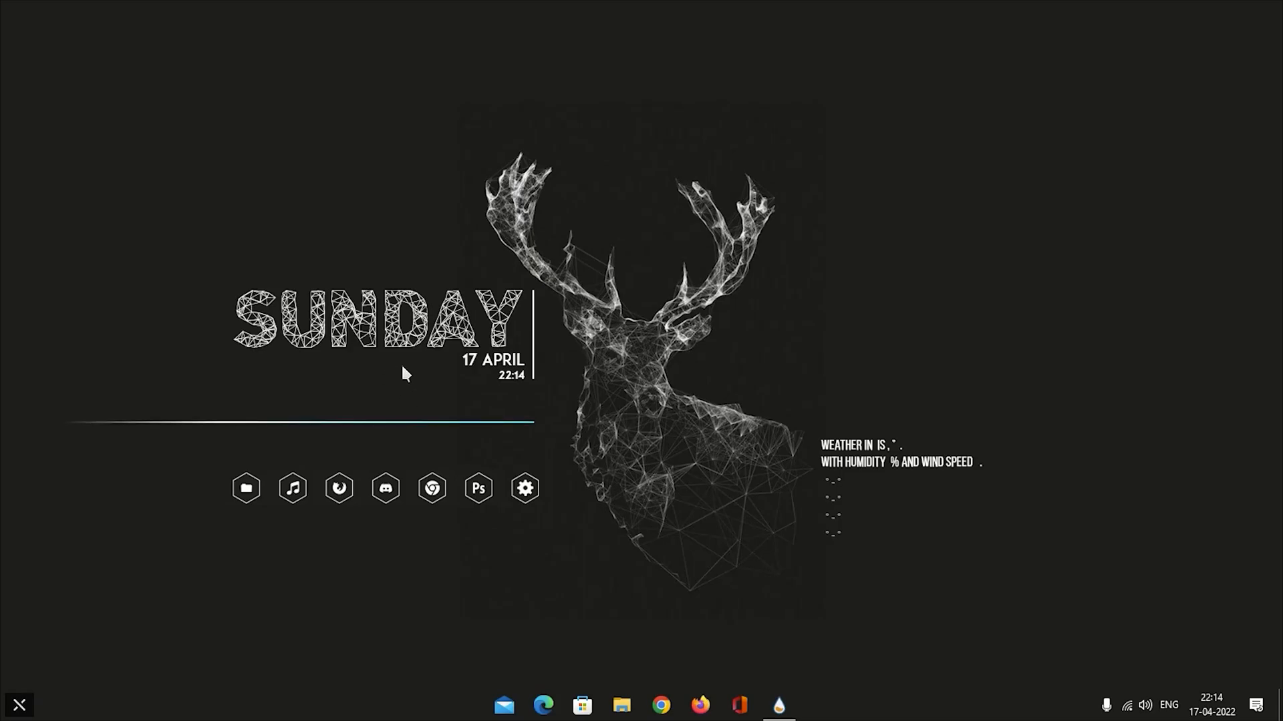
Make the Visualizer.ini skin non-draggable and set its position to On desktop.
click(778, 705)
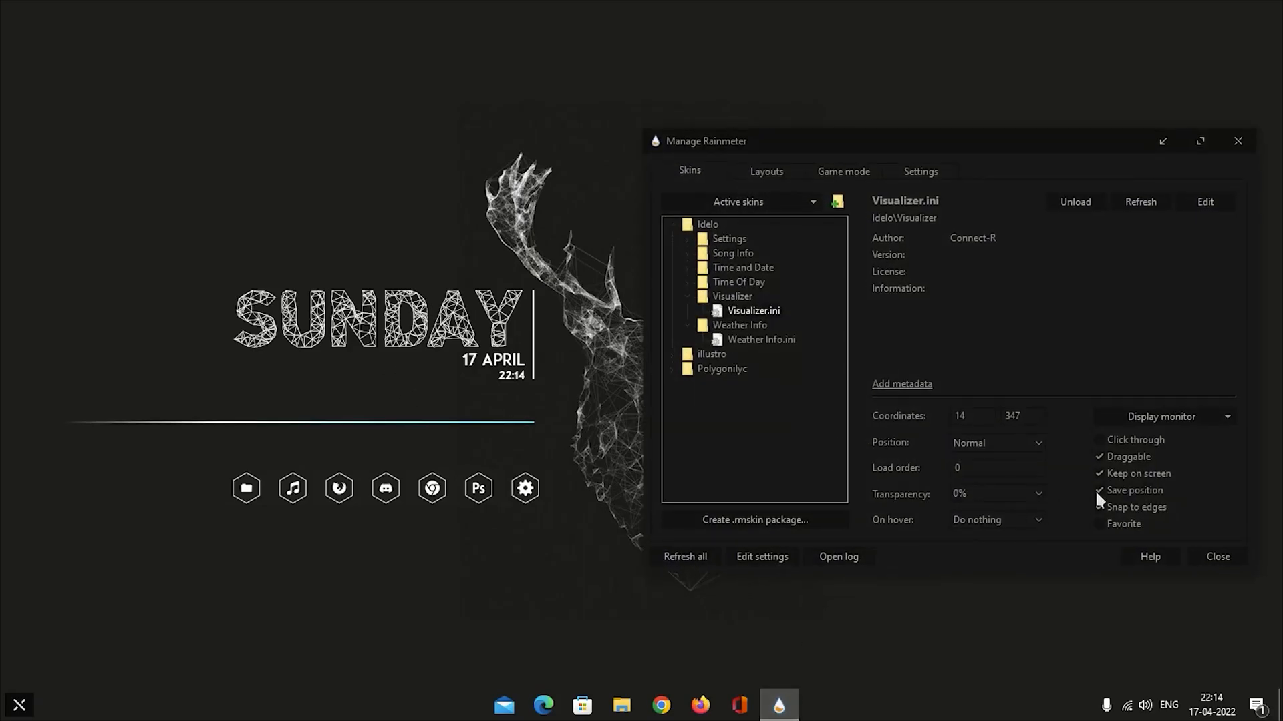
click(1101, 457)
click(1033, 442)
click(986, 460)
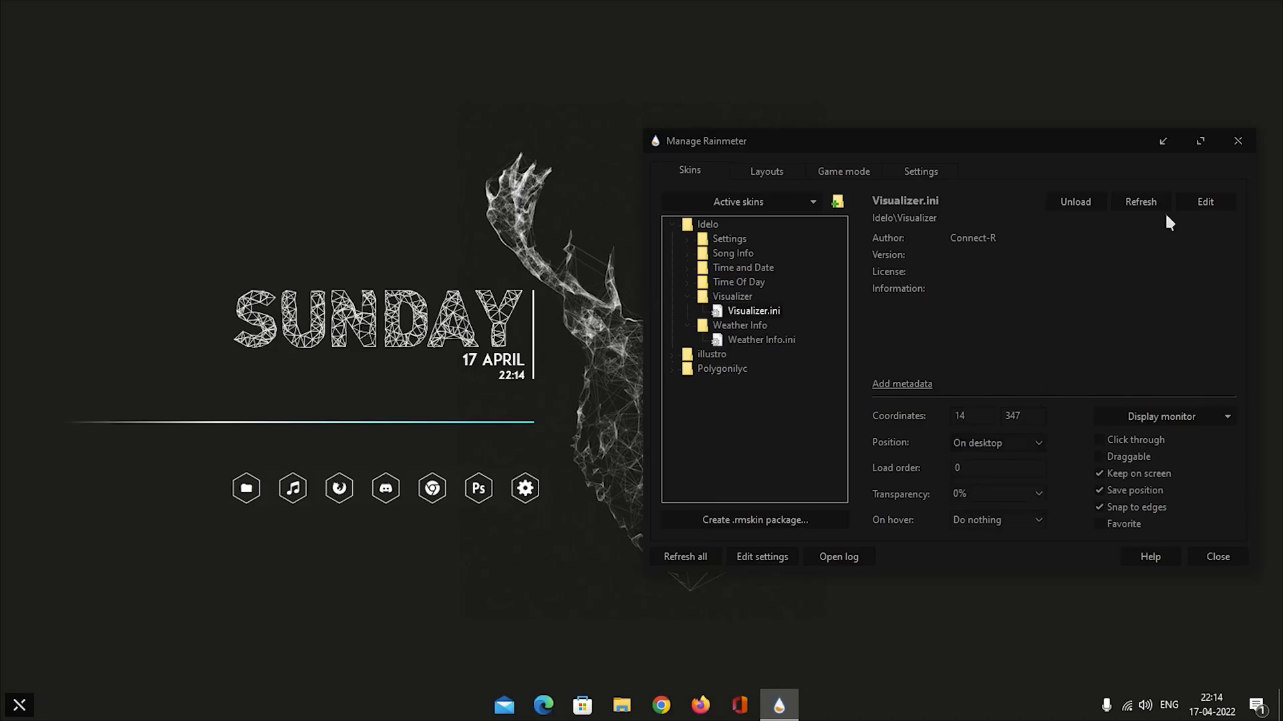
click(1238, 140)
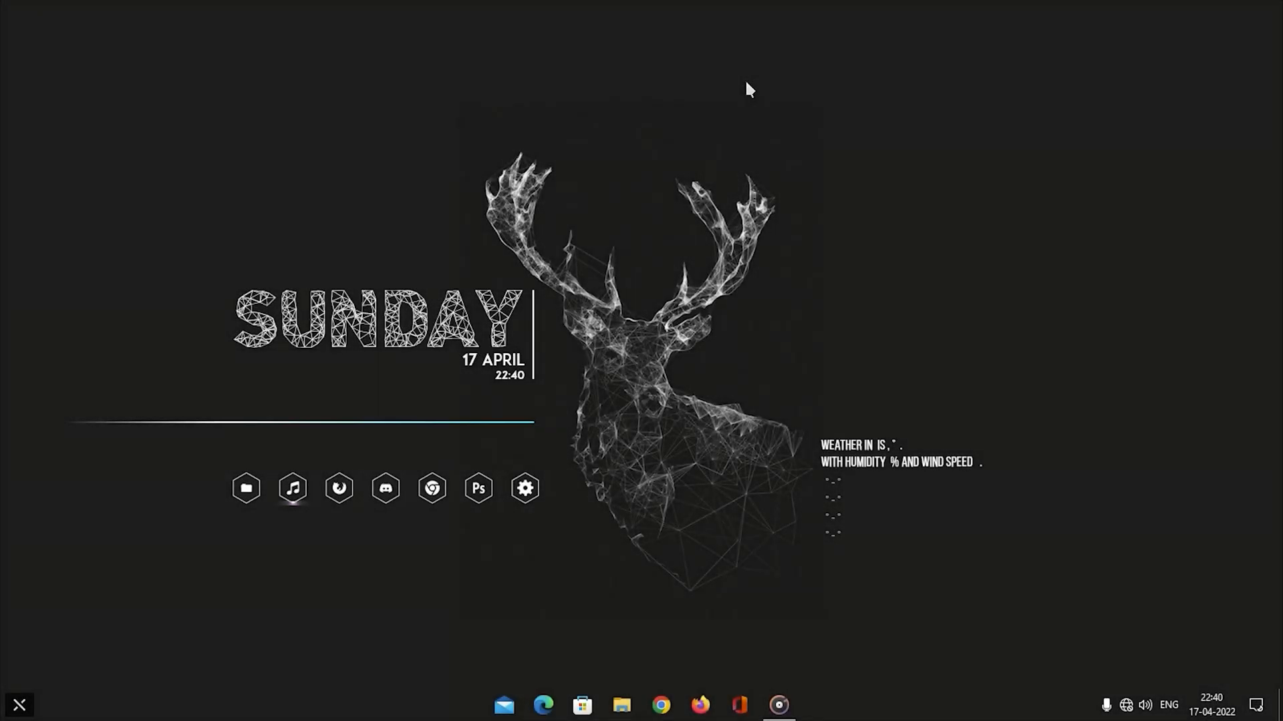
Play the track Tropic Fuse - French Fuse in Groove Music and minimise the player to watch the visualizer.
click(779, 705)
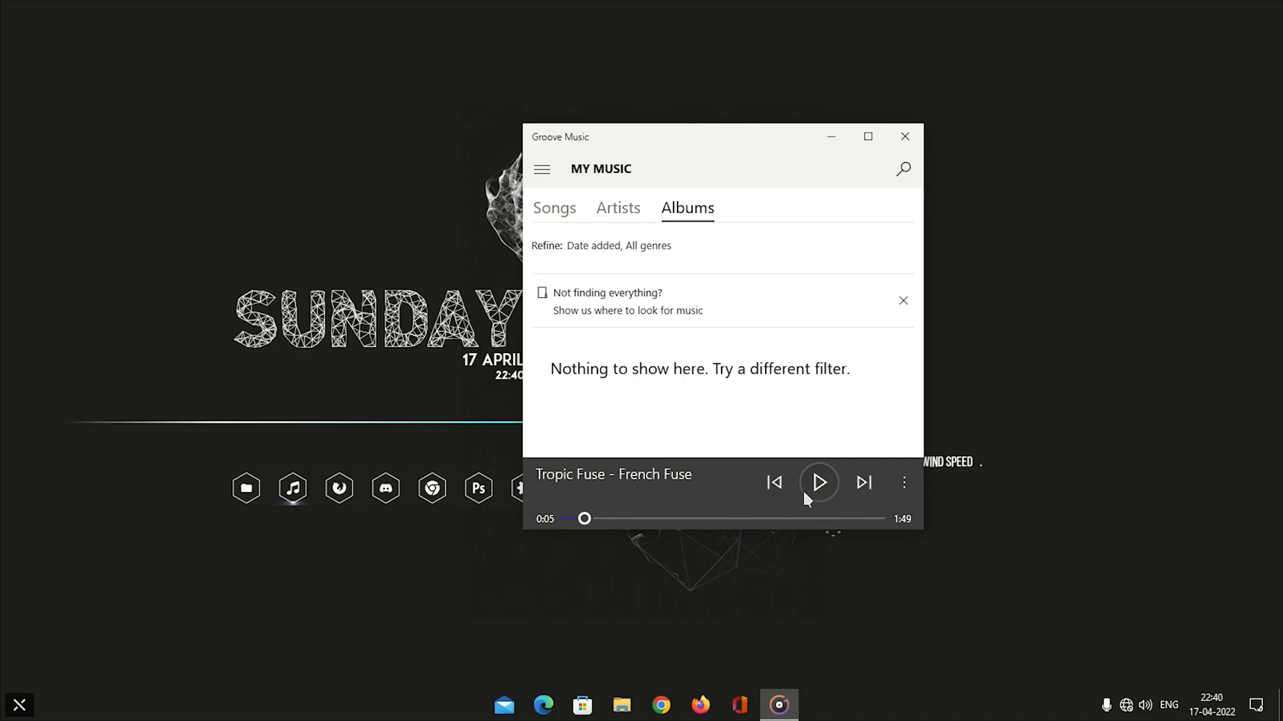
click(820, 484)
click(831, 137)
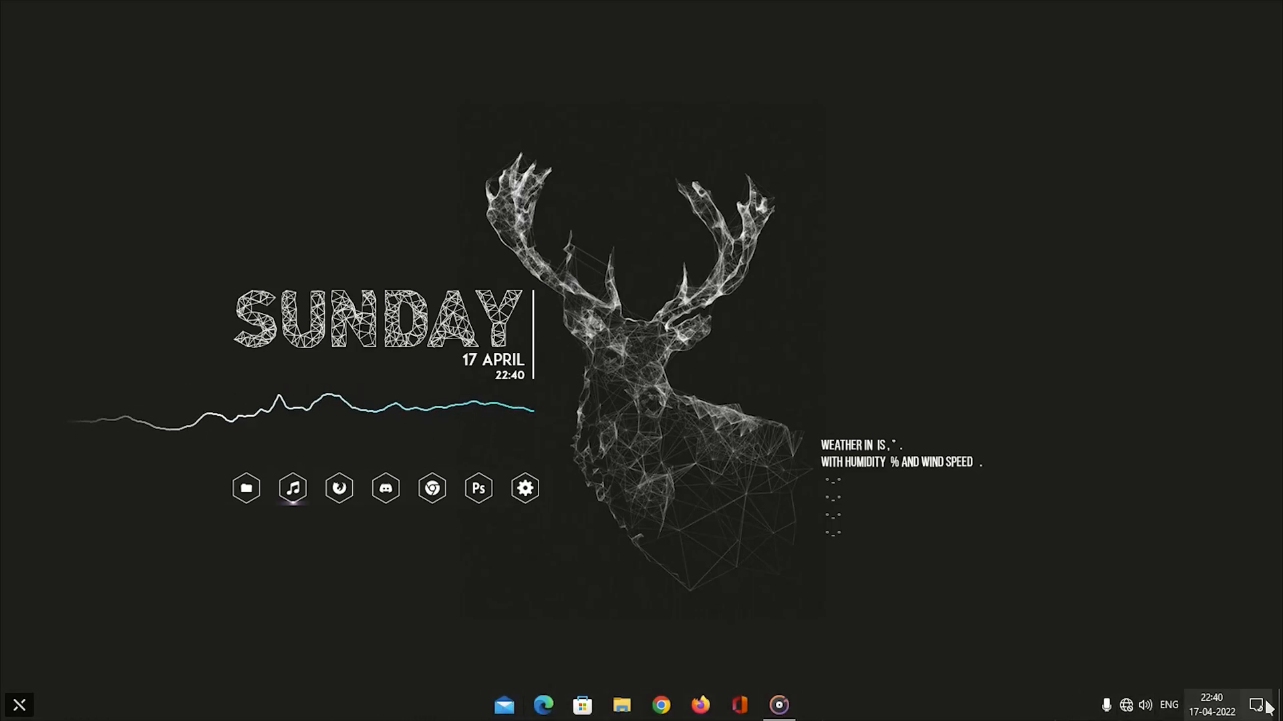
click(1087, 705)
click(1087, 705)
click(19, 704)
click(25, 710)
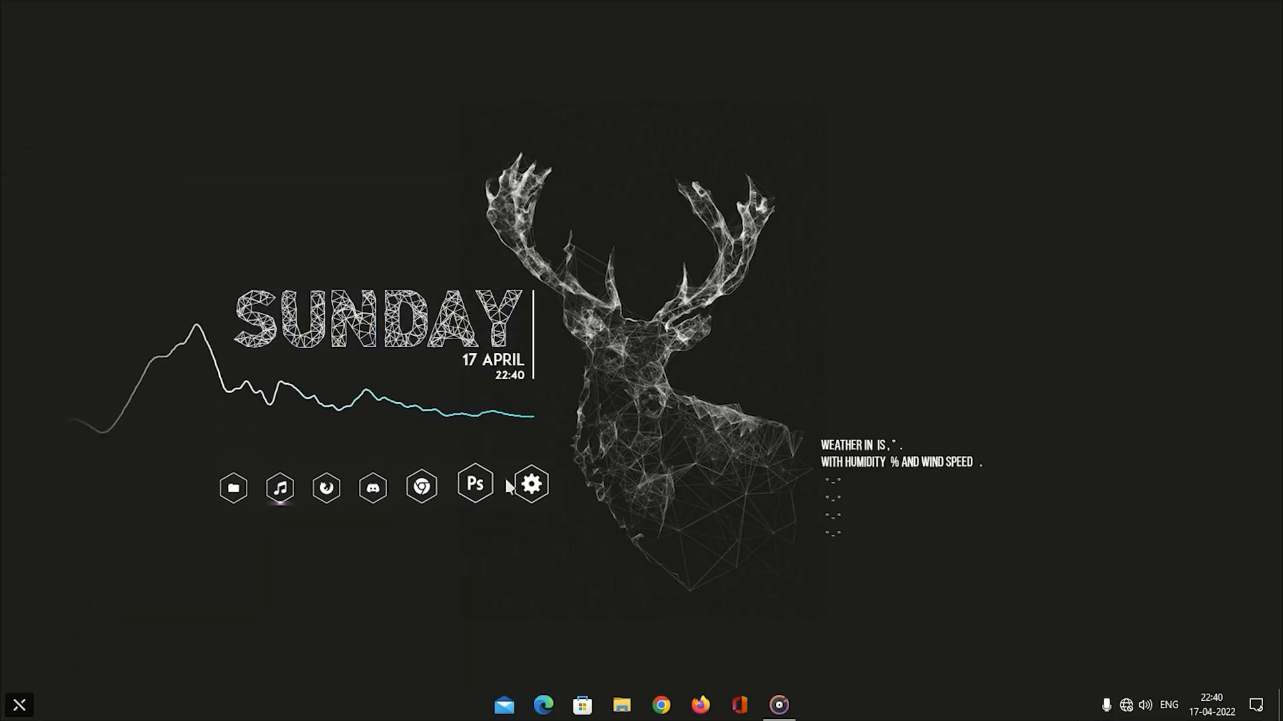
Open File Explorer from the dock and check the themed look of the This PC folder tree and the Libraries view.
click(249, 490)
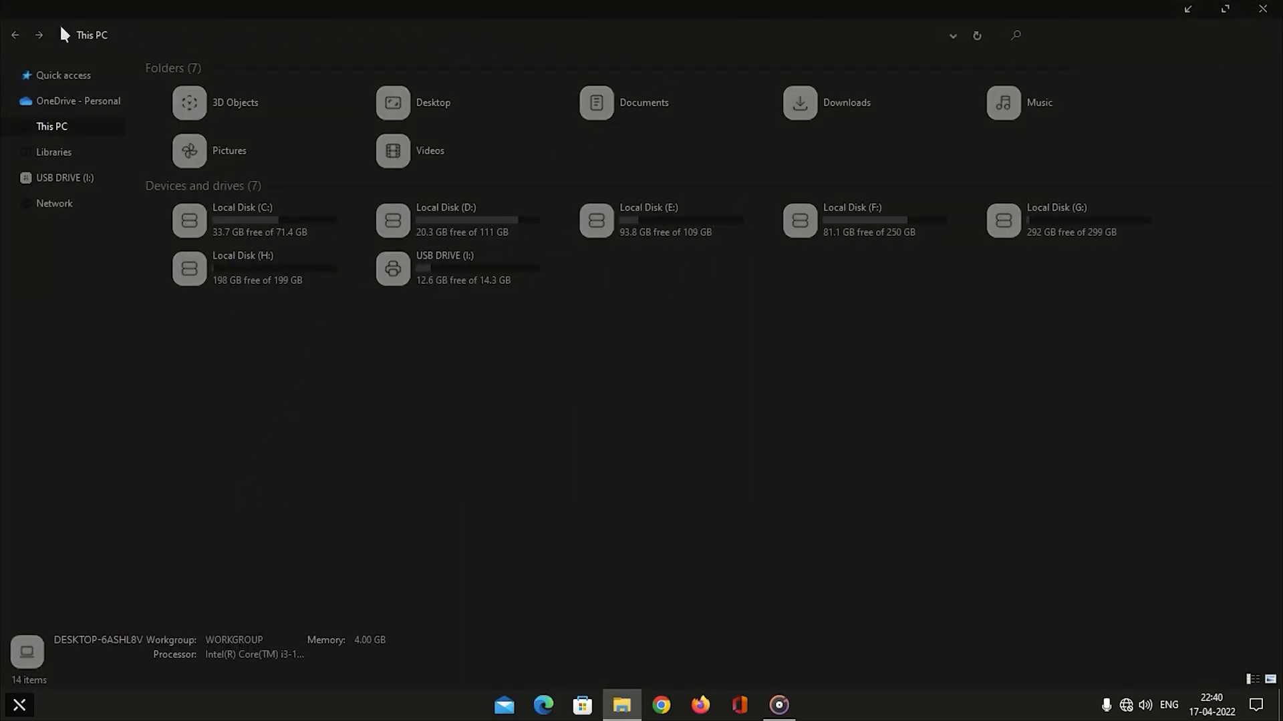
click(10, 180)
click(9, 128)
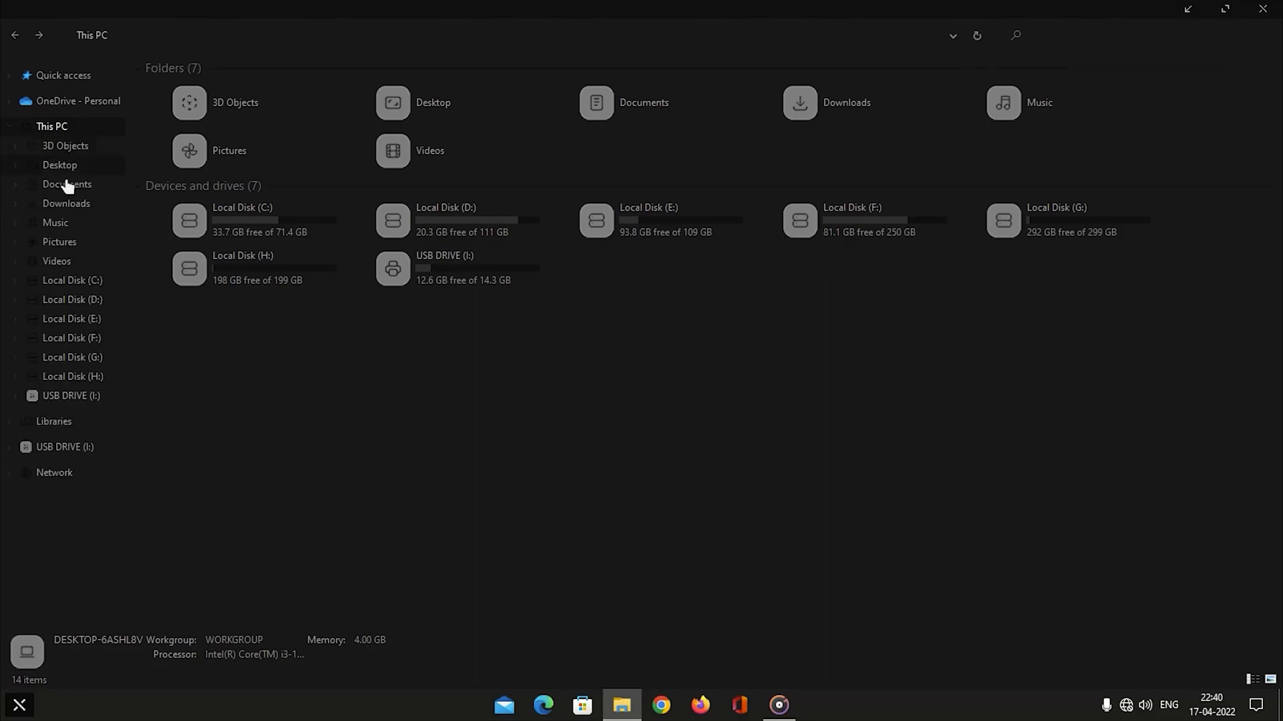
click(9, 129)
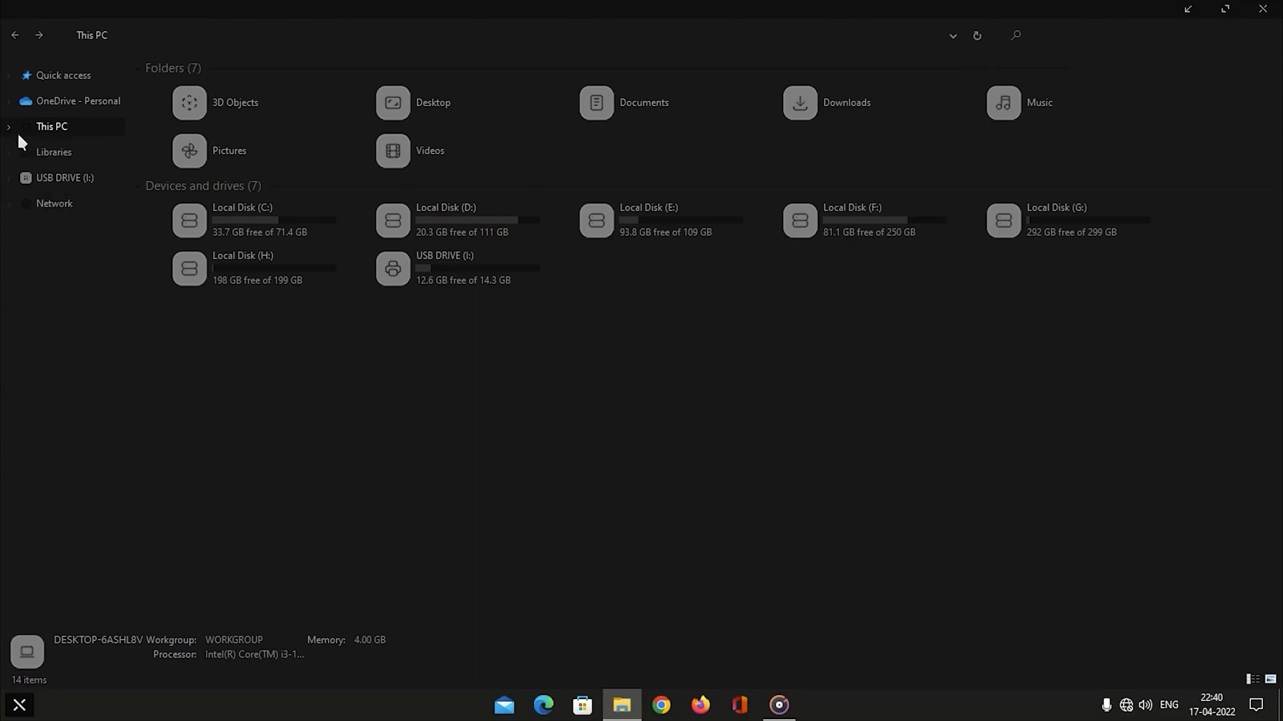
click(54, 154)
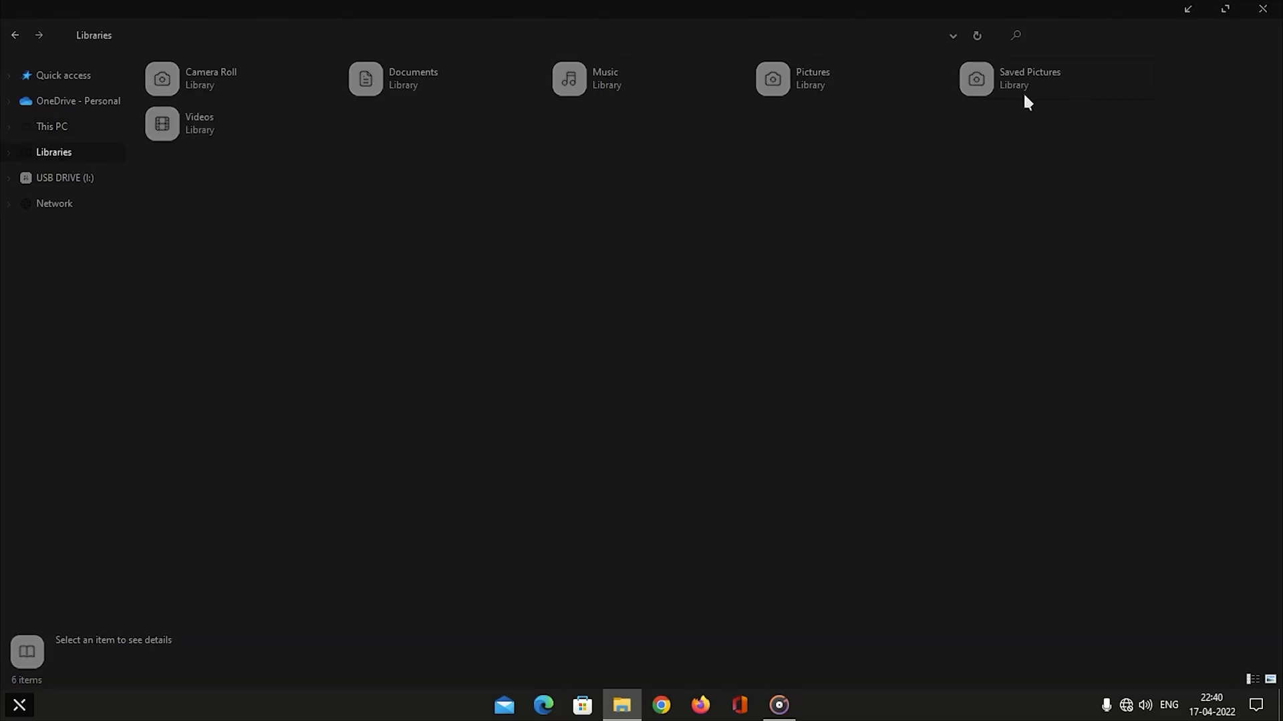
click(79, 129)
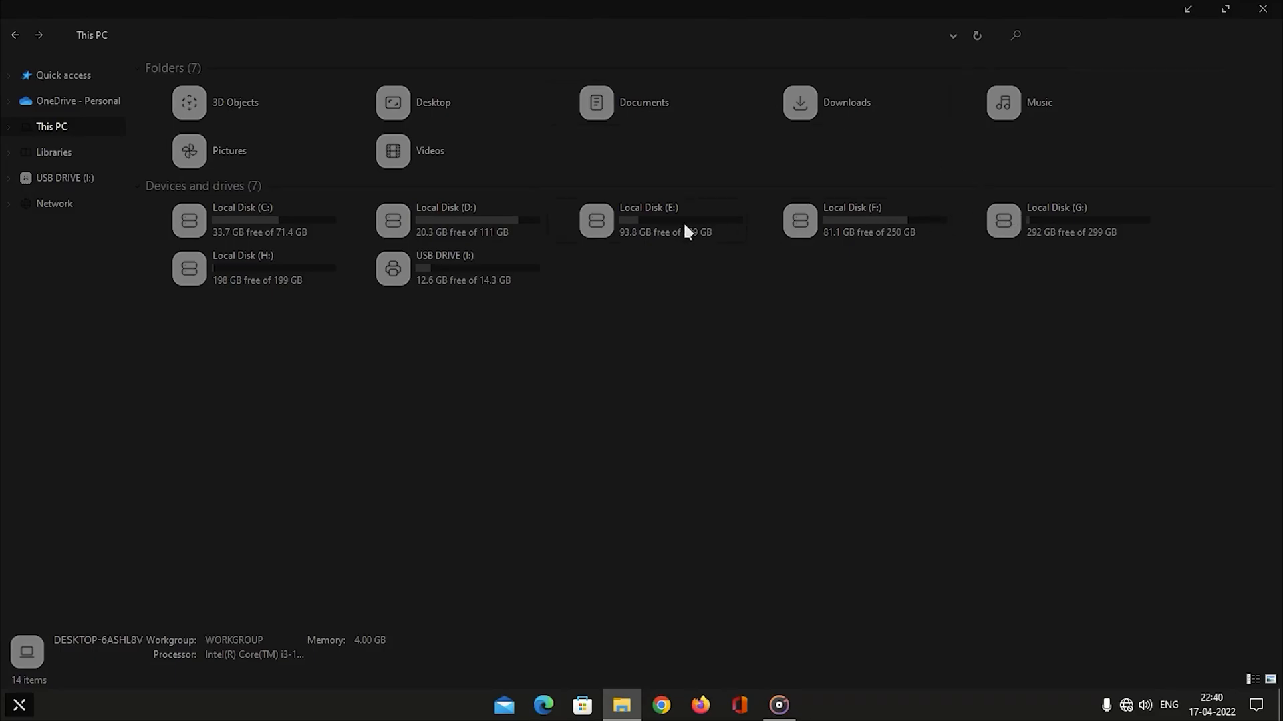
Restore the This PC window to a smaller floating size over the desktop and close it after checking its look.
click(1227, 10)
drag(858, 92, 826, 59)
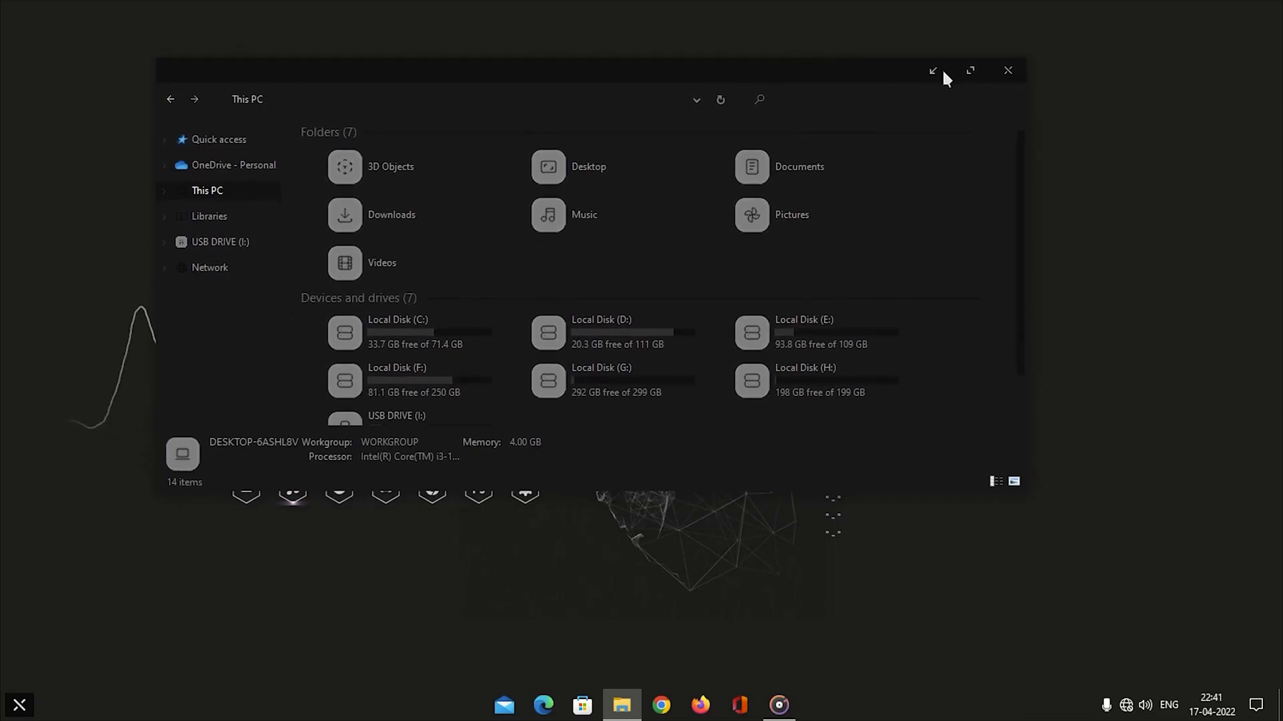
click(292, 295)
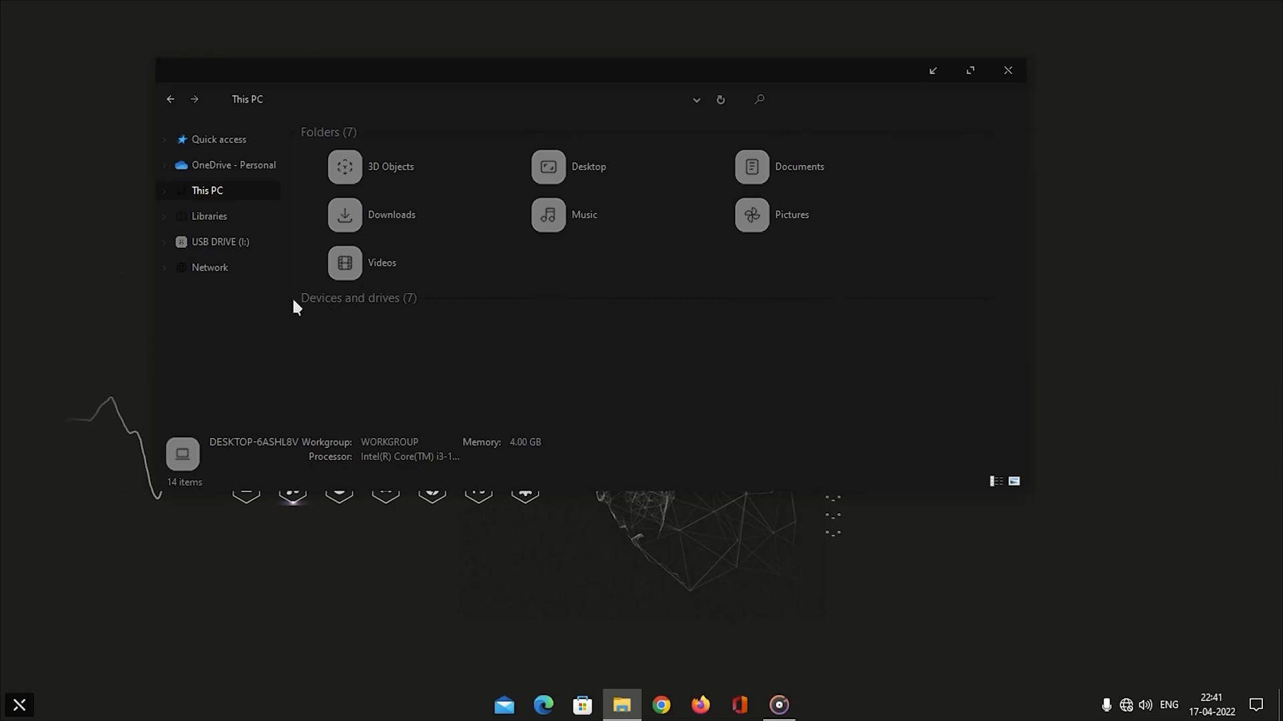
click(296, 302)
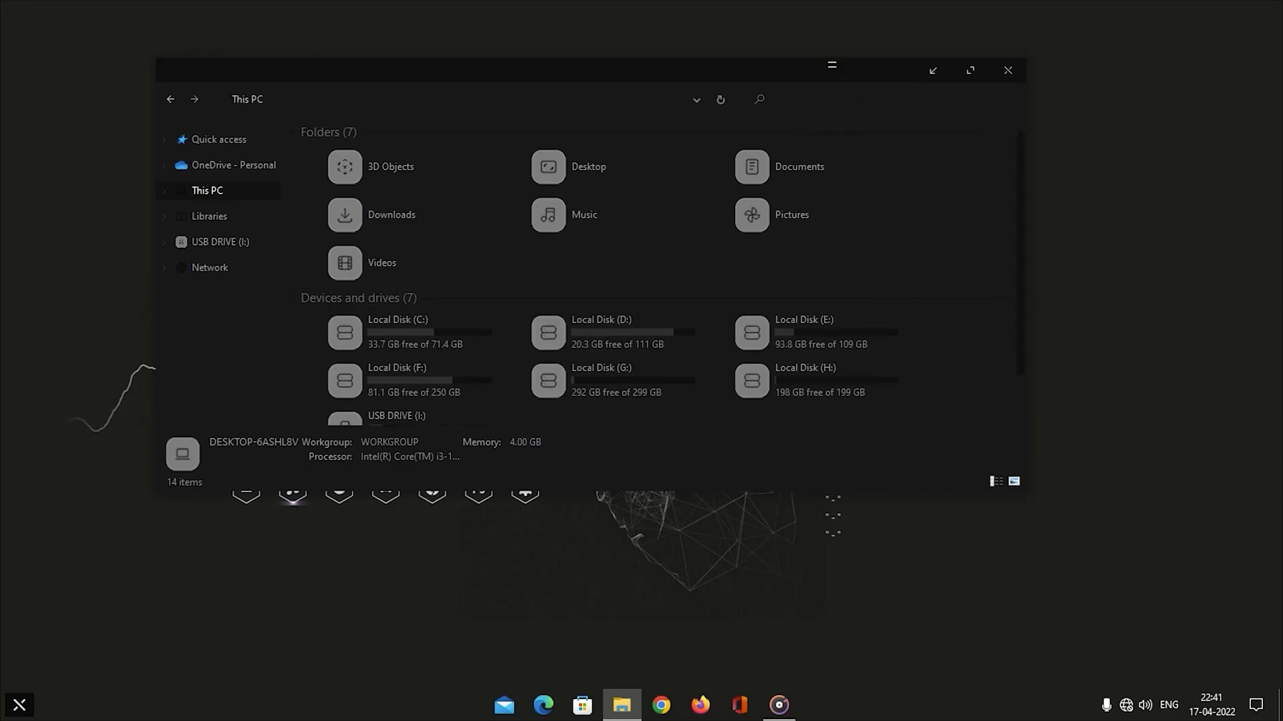
click(1008, 70)
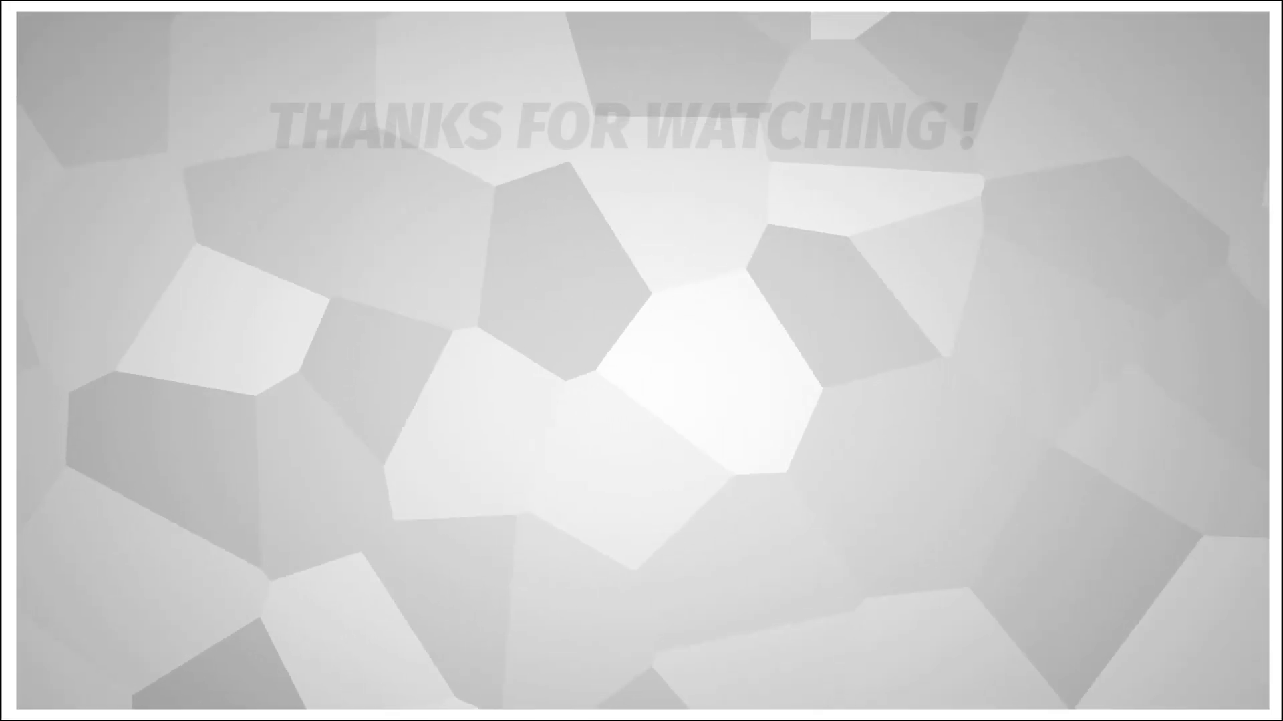